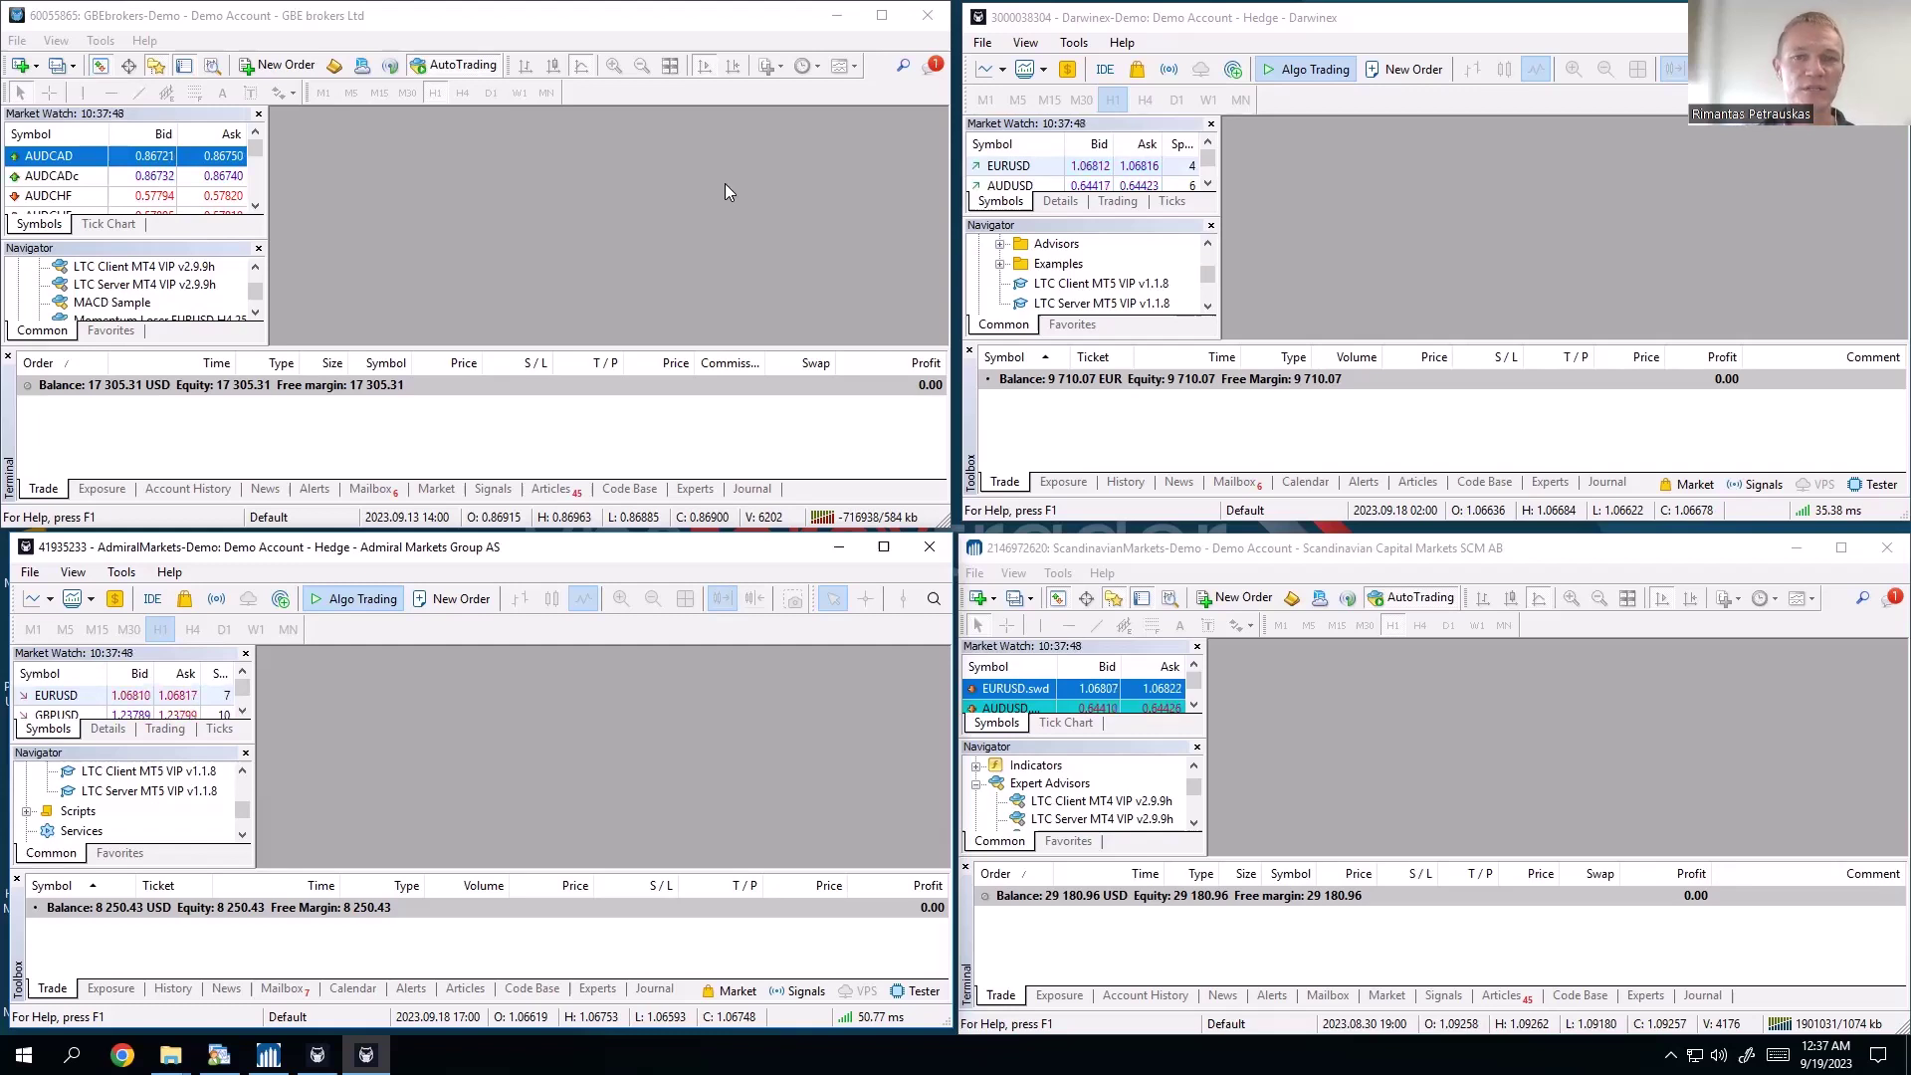
Reposition the Downloads window and select the 42.4 MB ltc-vip-299h.zip archive.
click(685, 195)
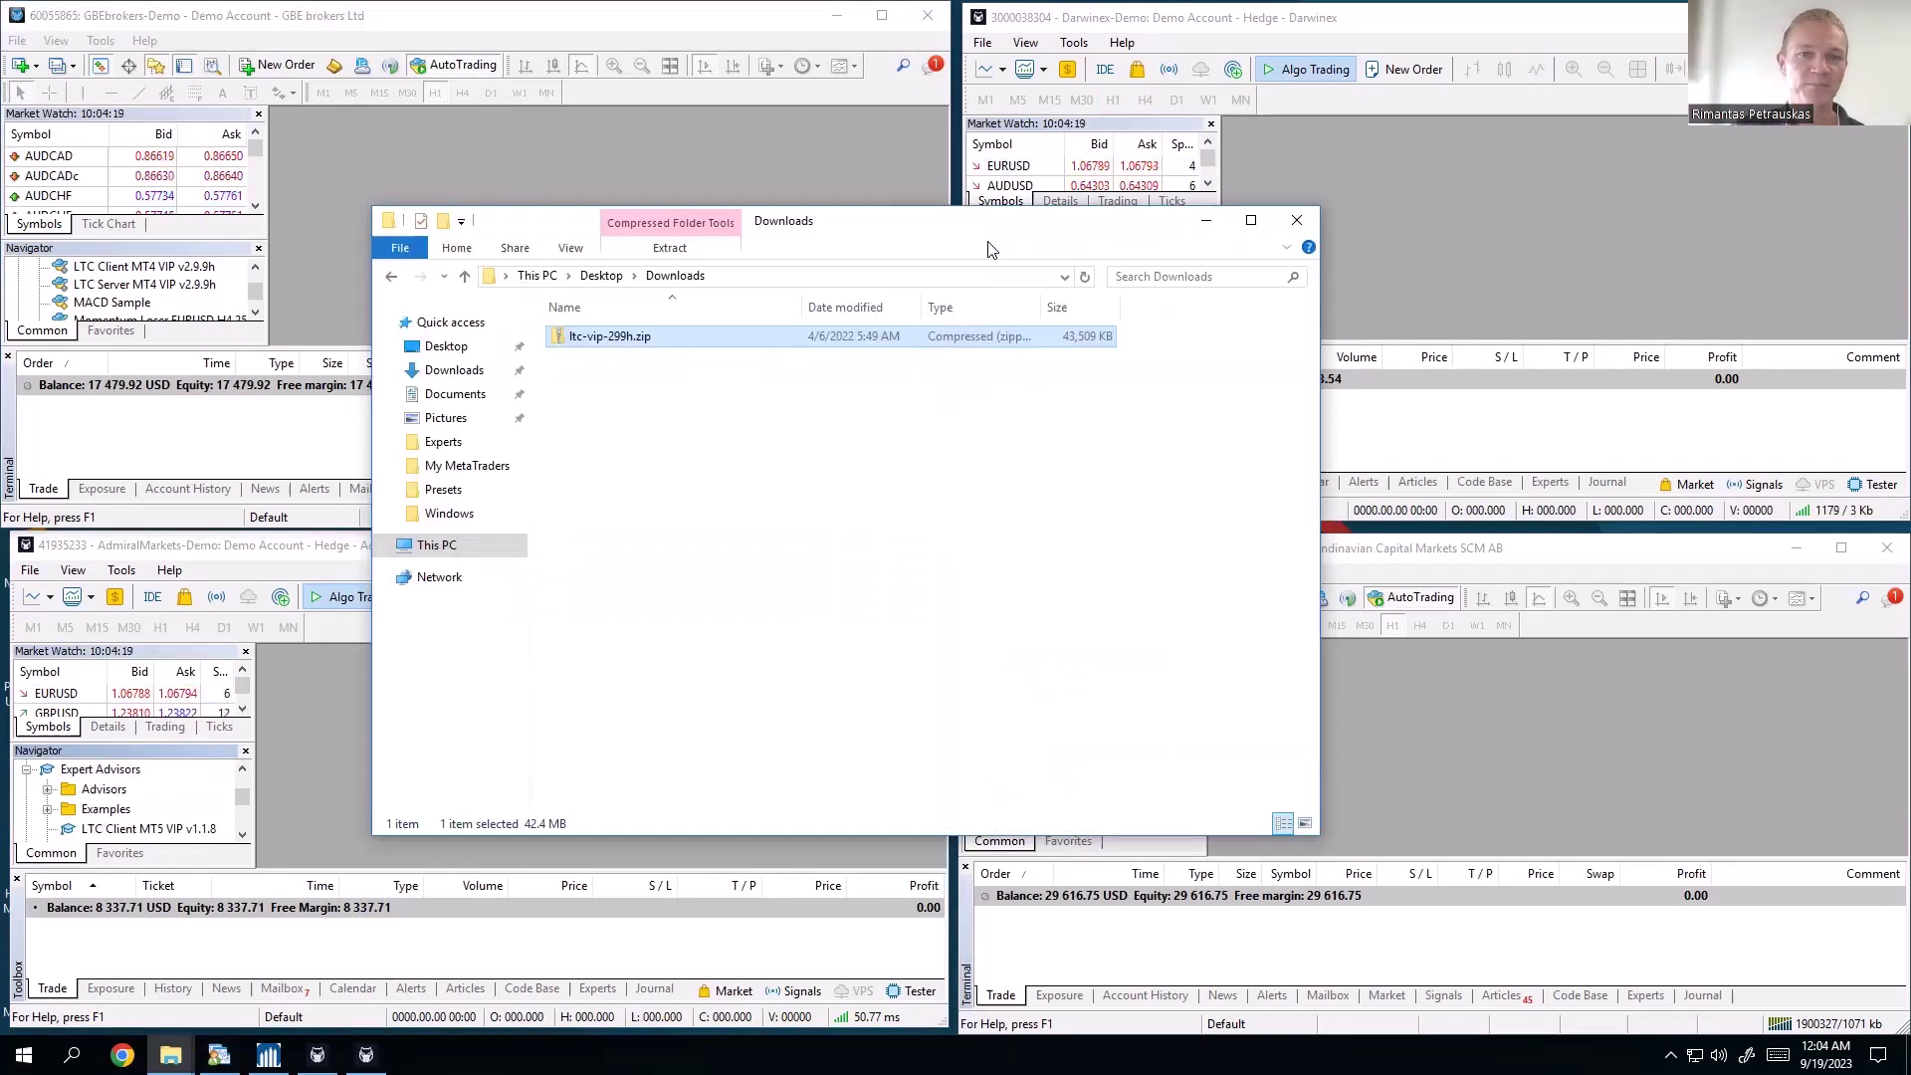
drag(985, 249, 1035, 262)
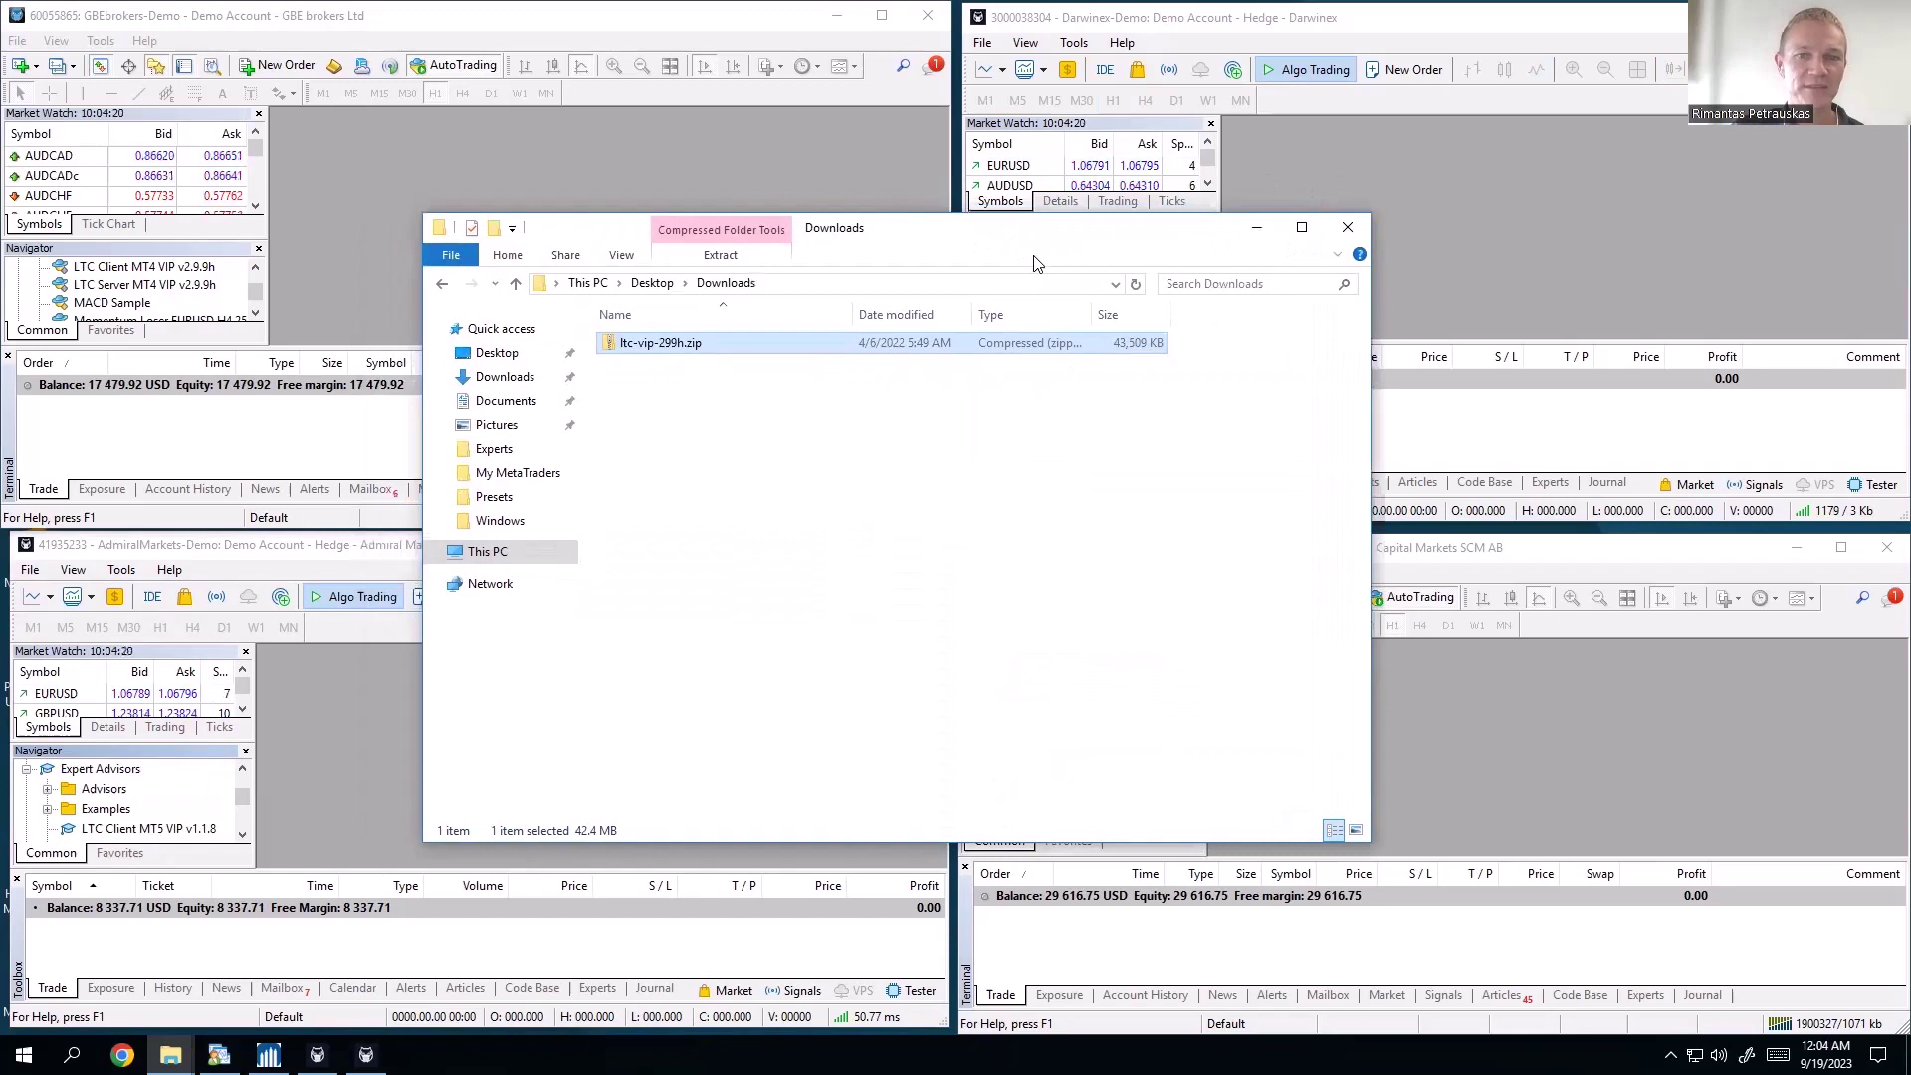
click(734, 419)
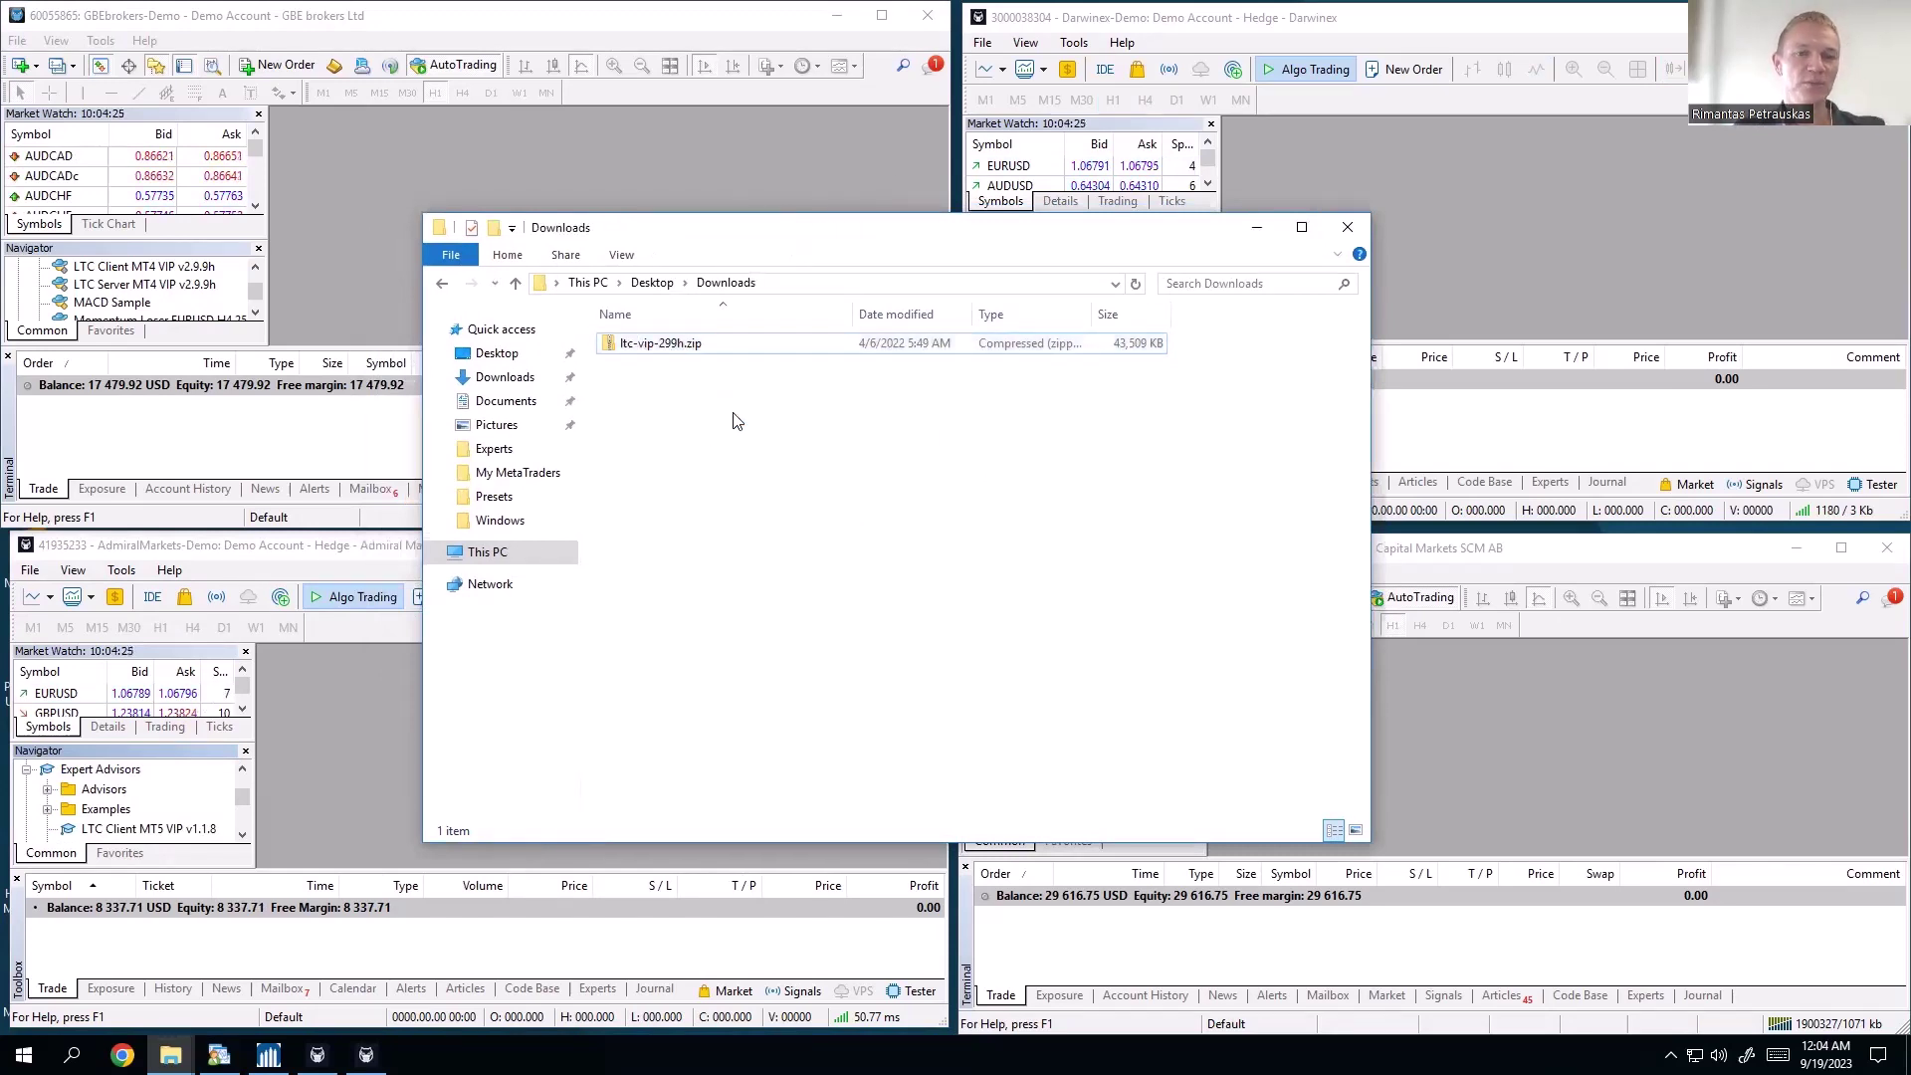
click(738, 343)
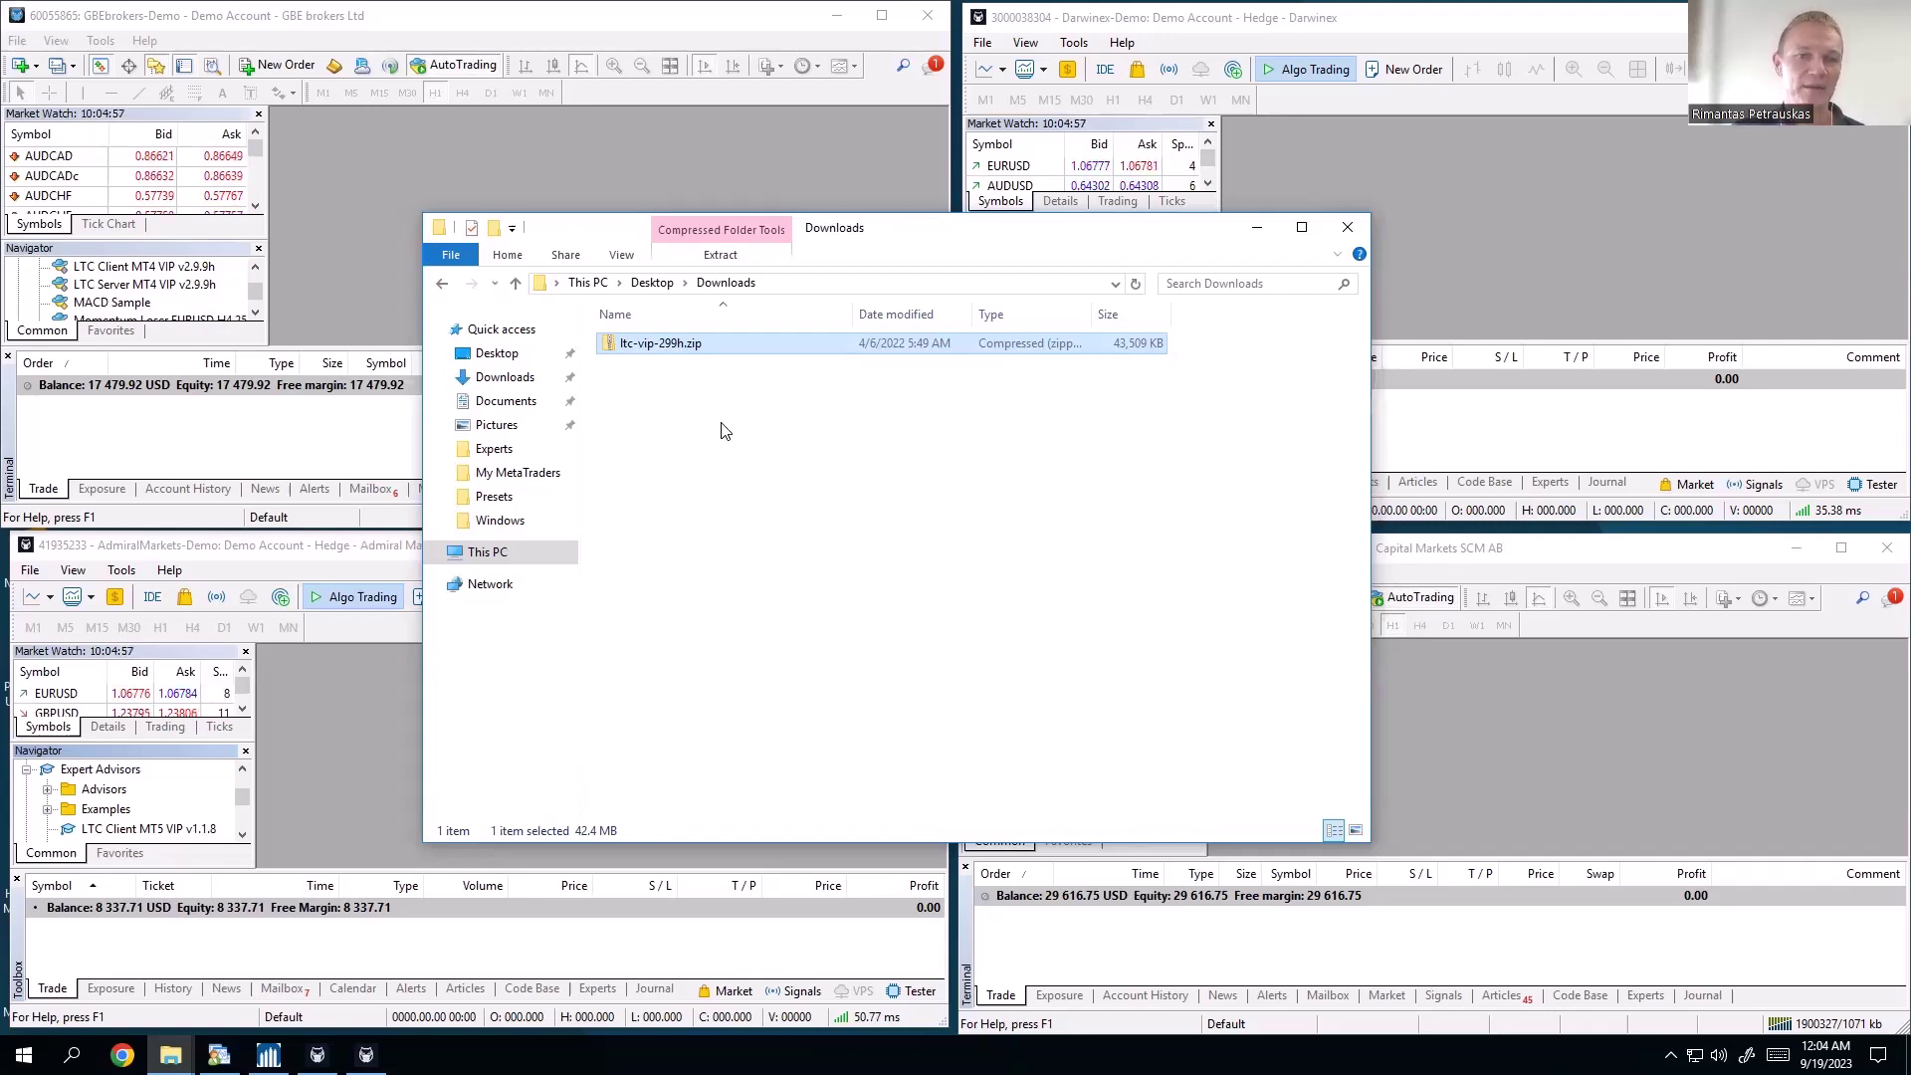
Extract ltc-vip-299h.zip with 'Show extracted files' unchecked.
right_click(684, 355)
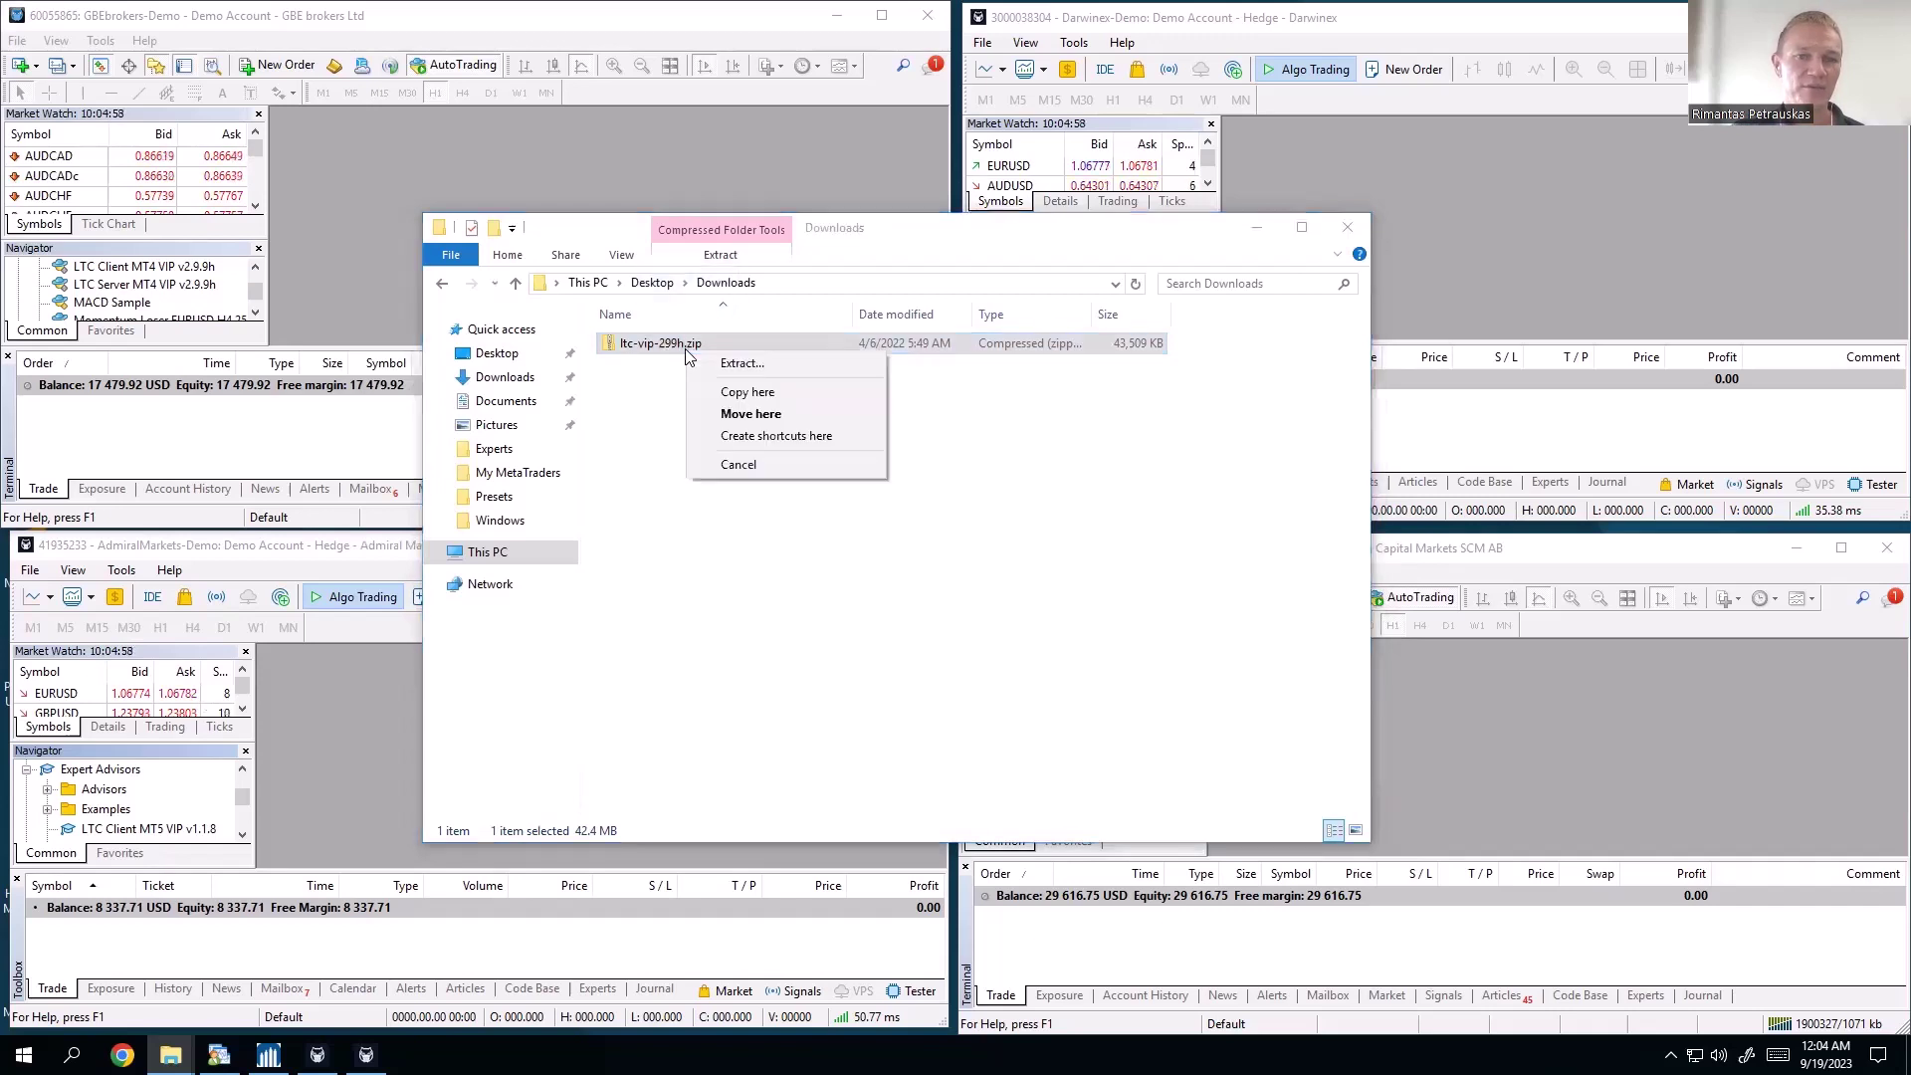
click(738, 364)
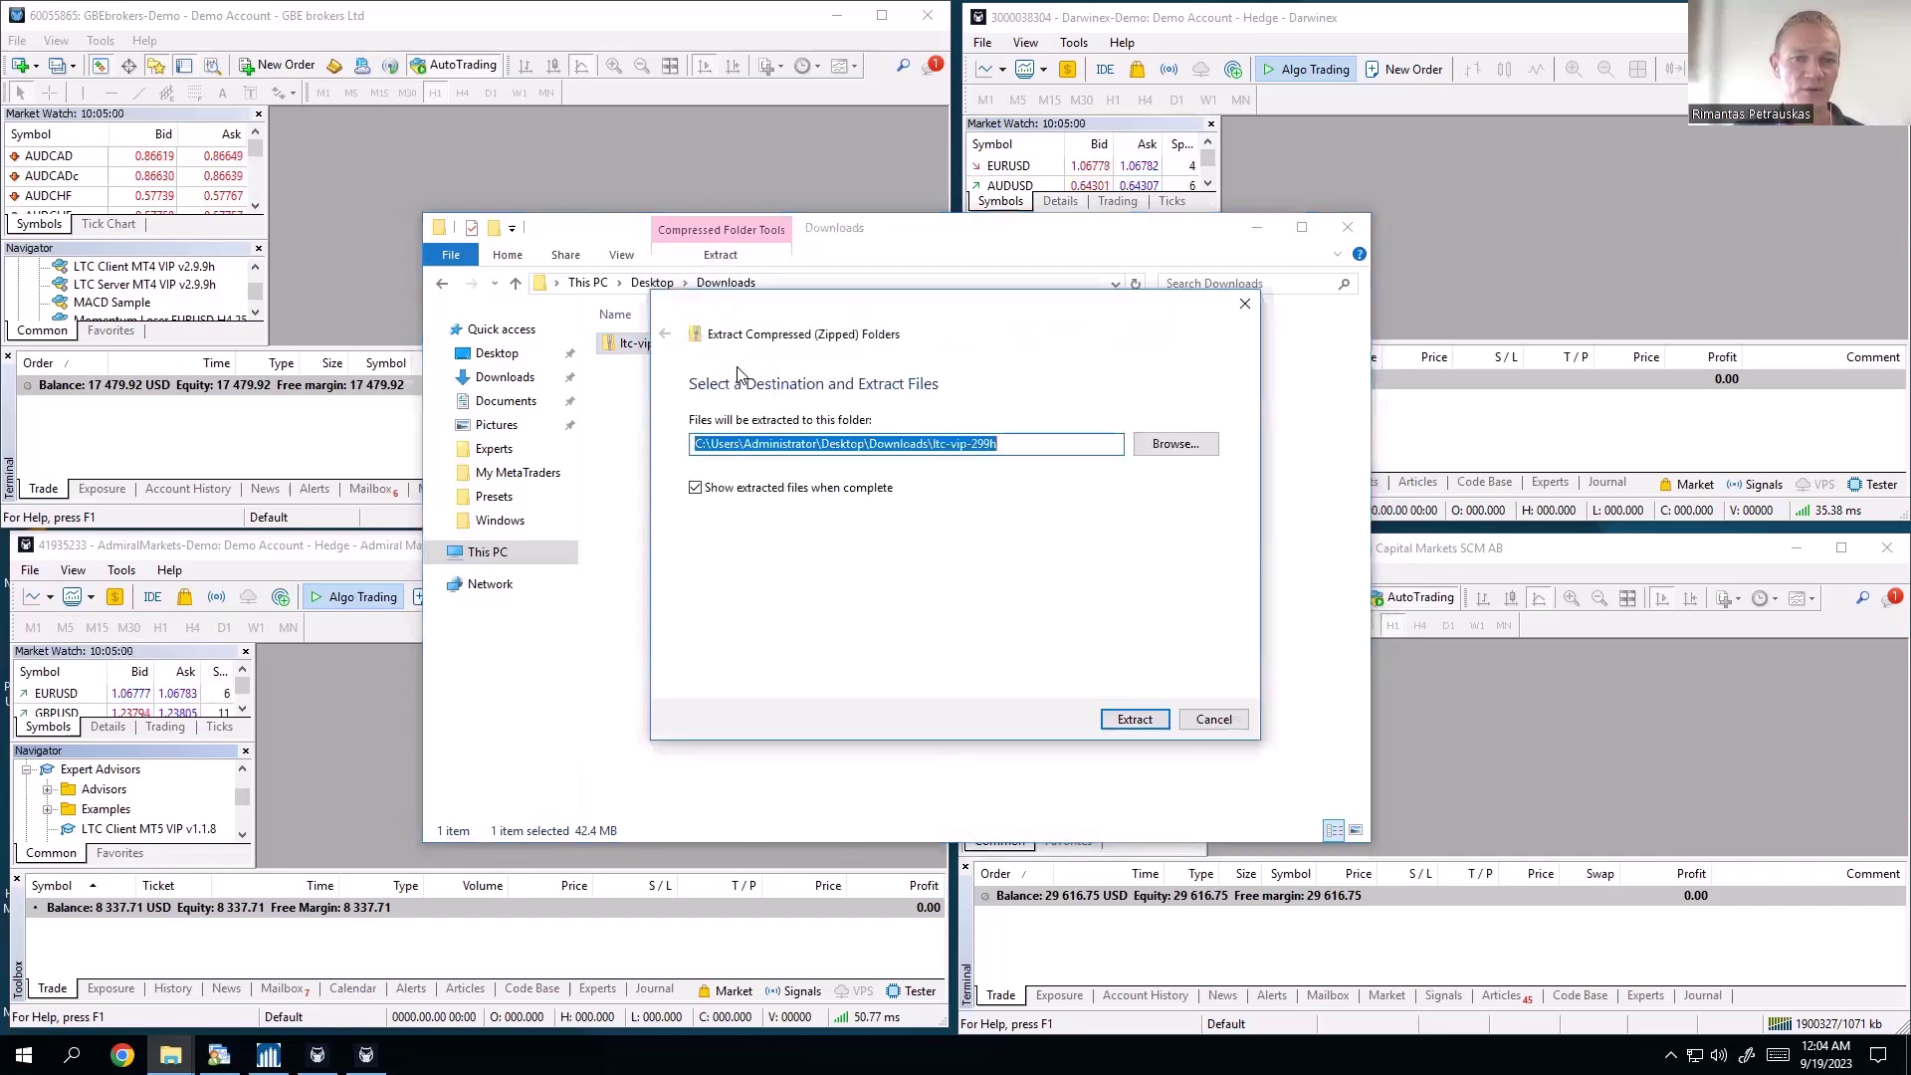
click(809, 487)
click(1140, 718)
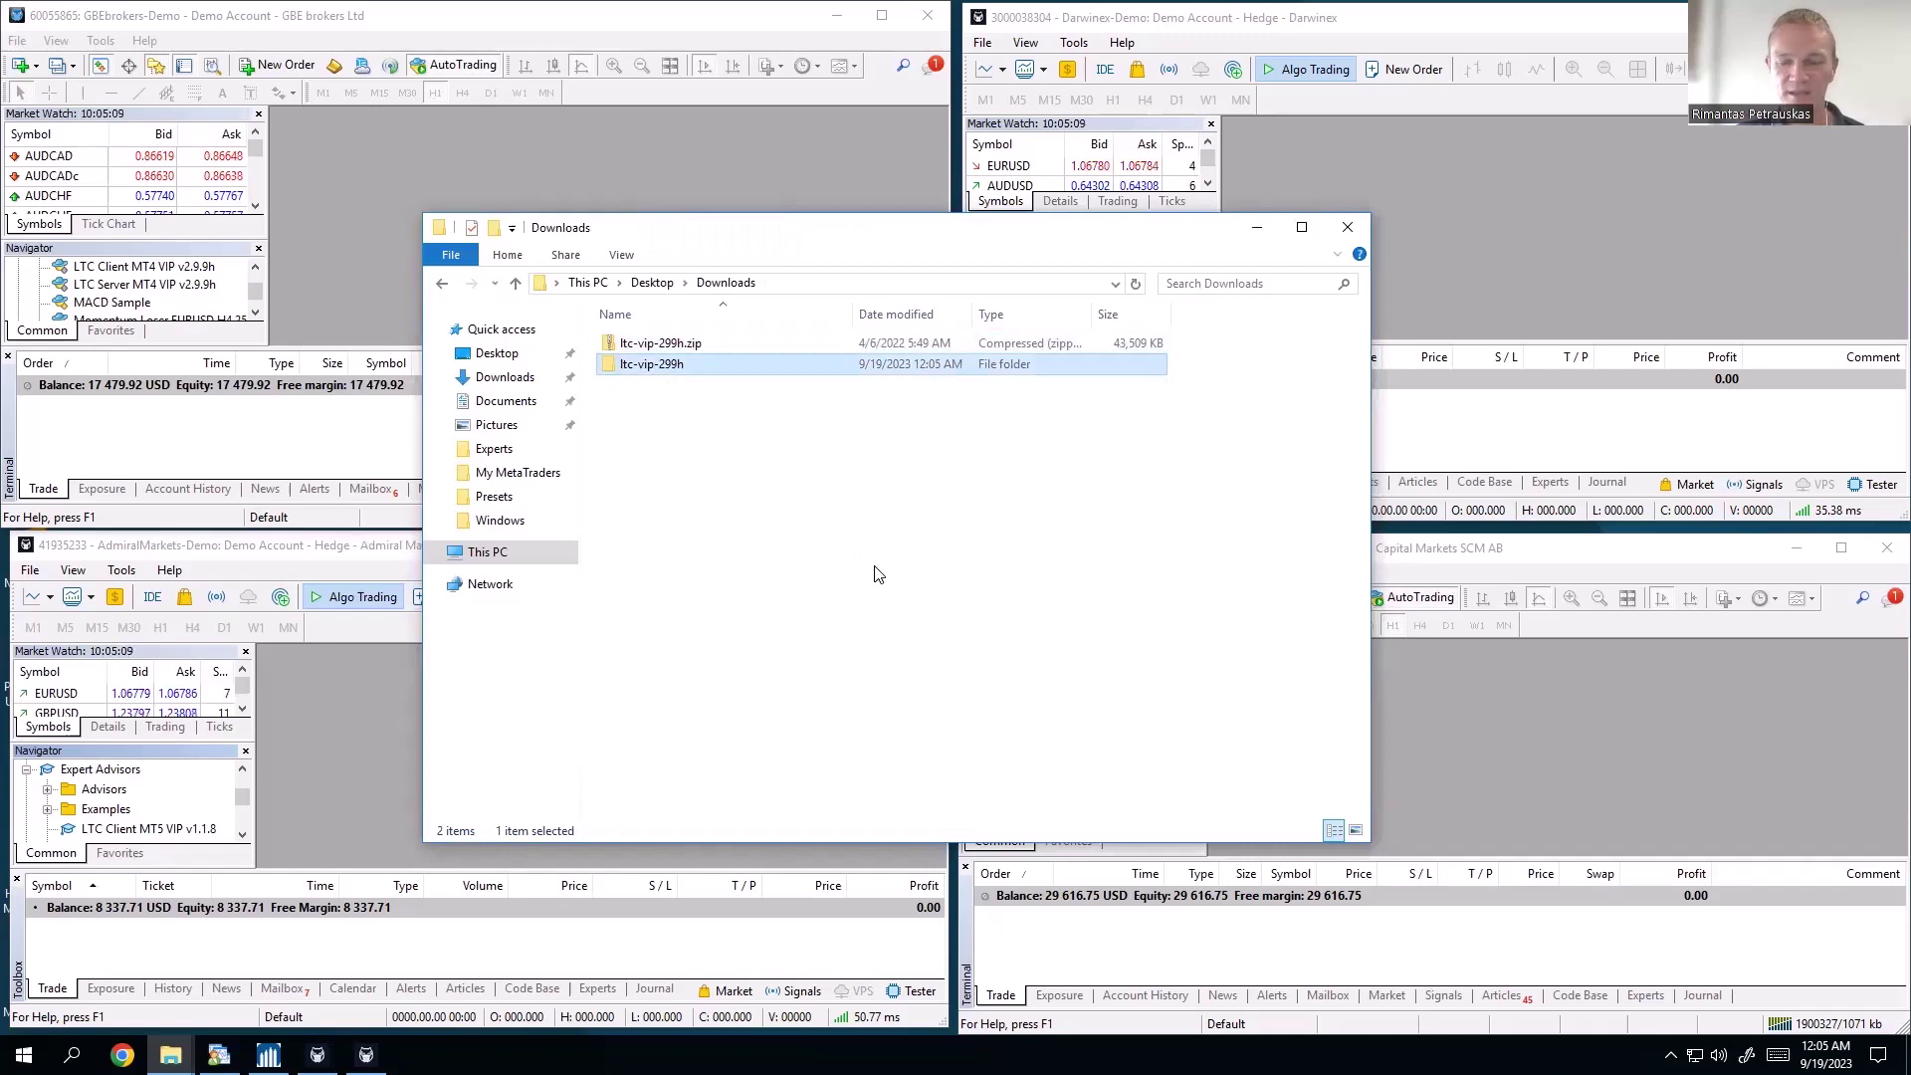
Open the new ltc-vip-299h folder and widen the Name column to show full installer names.
key(Return)
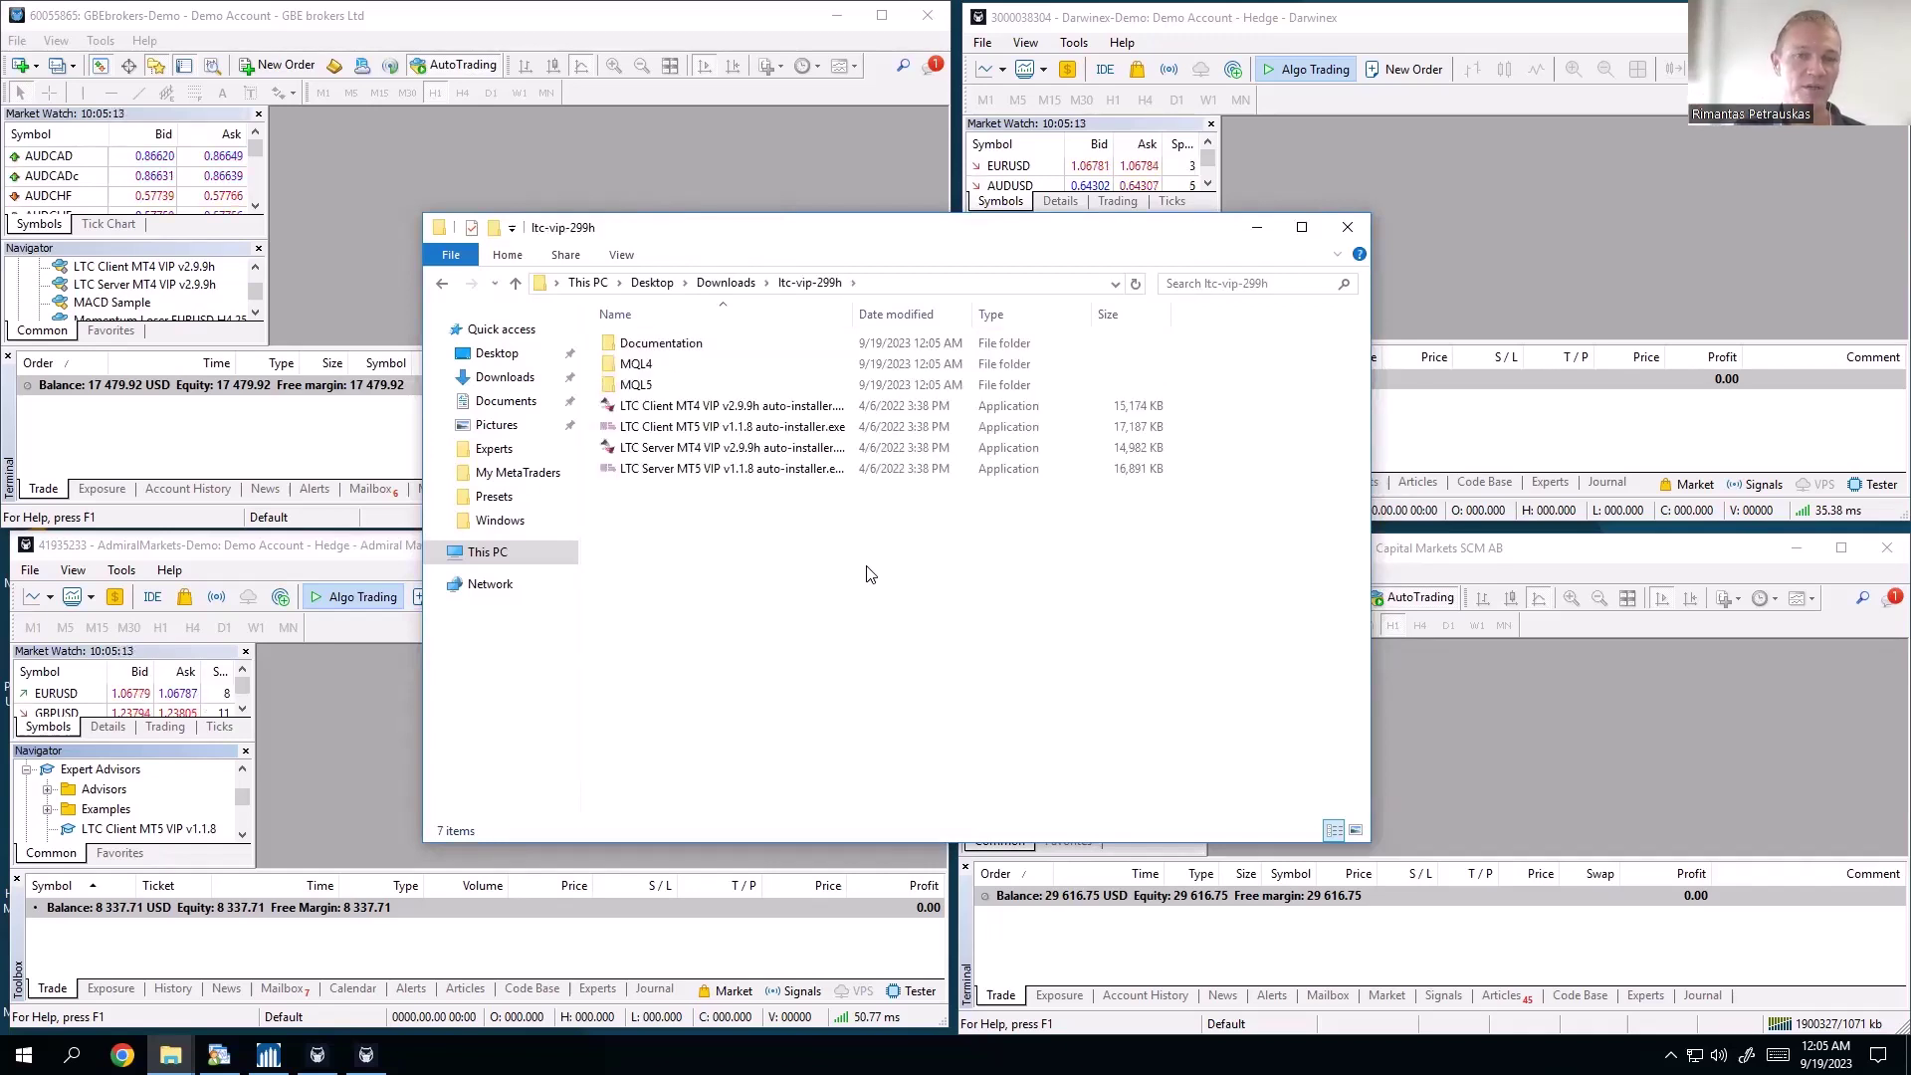
drag(854, 312, 968, 300)
click(945, 343)
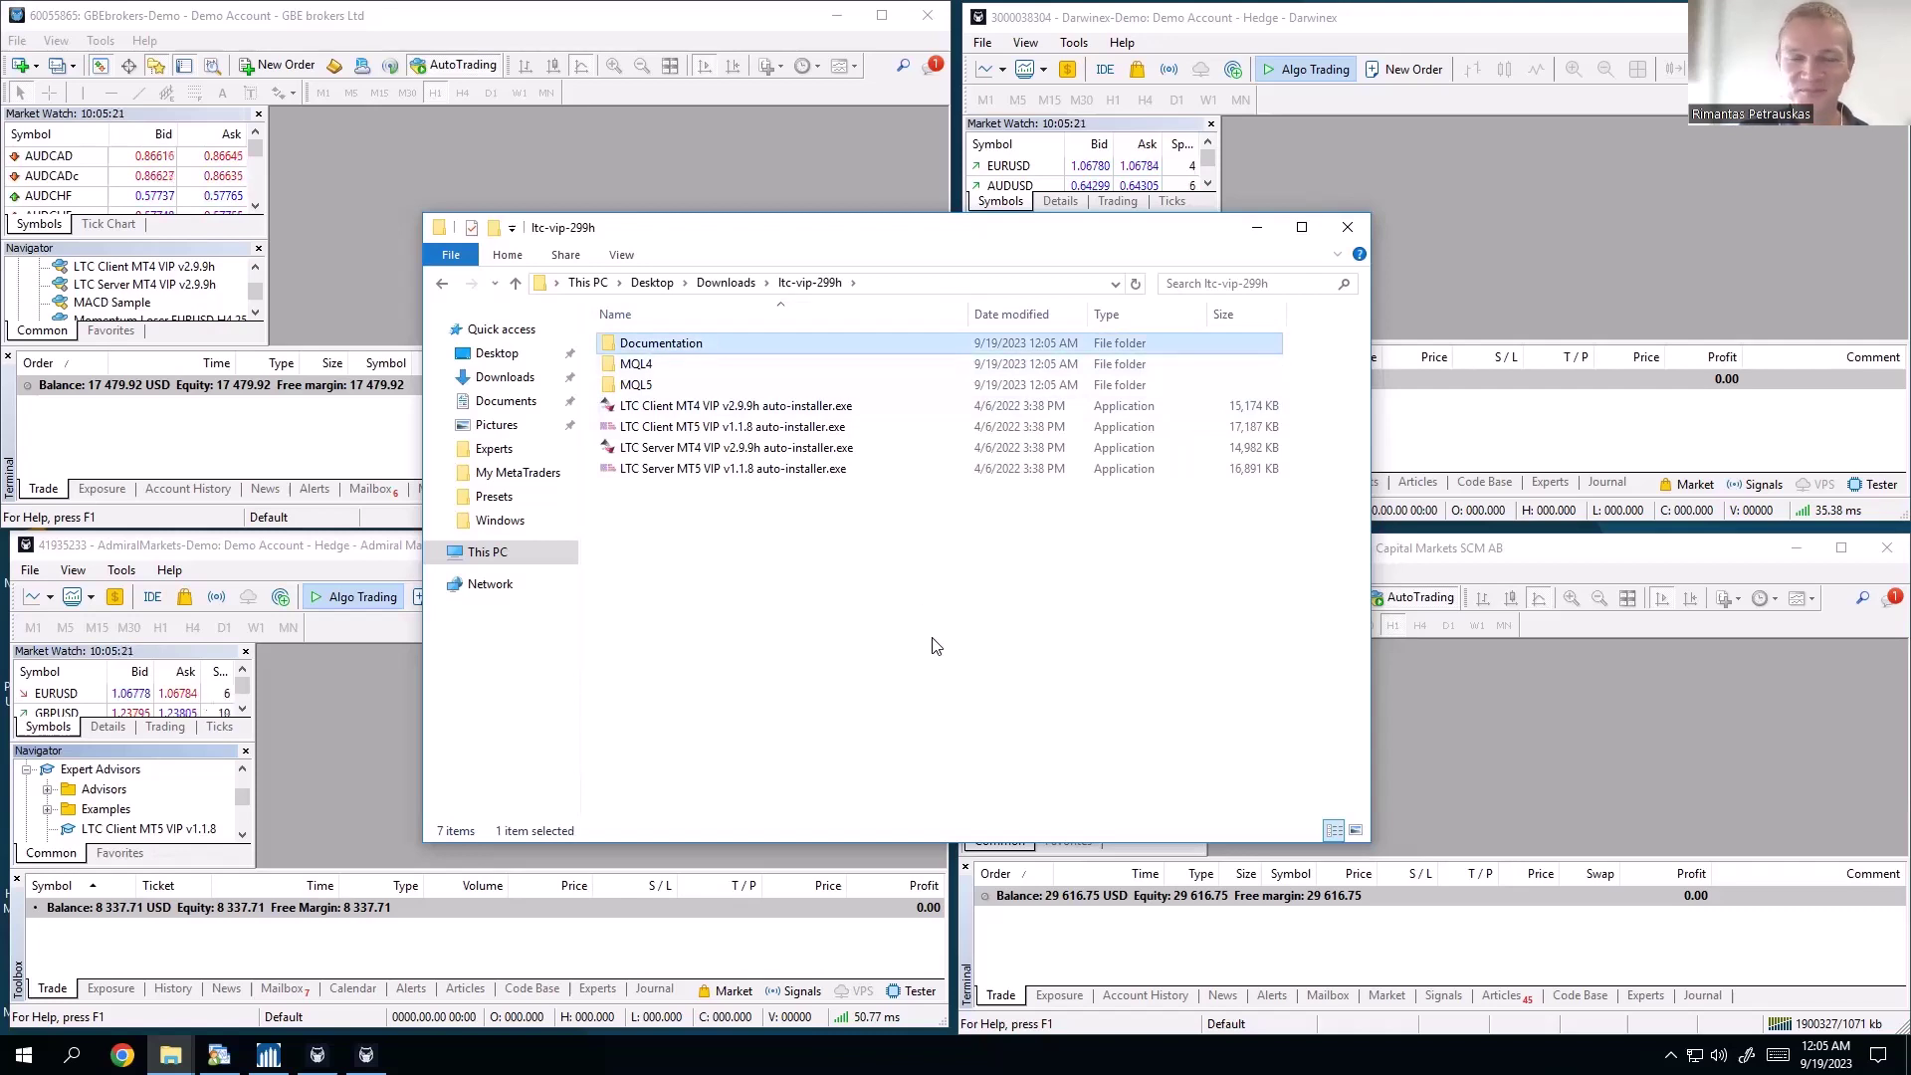
key(Return)
key(Down)
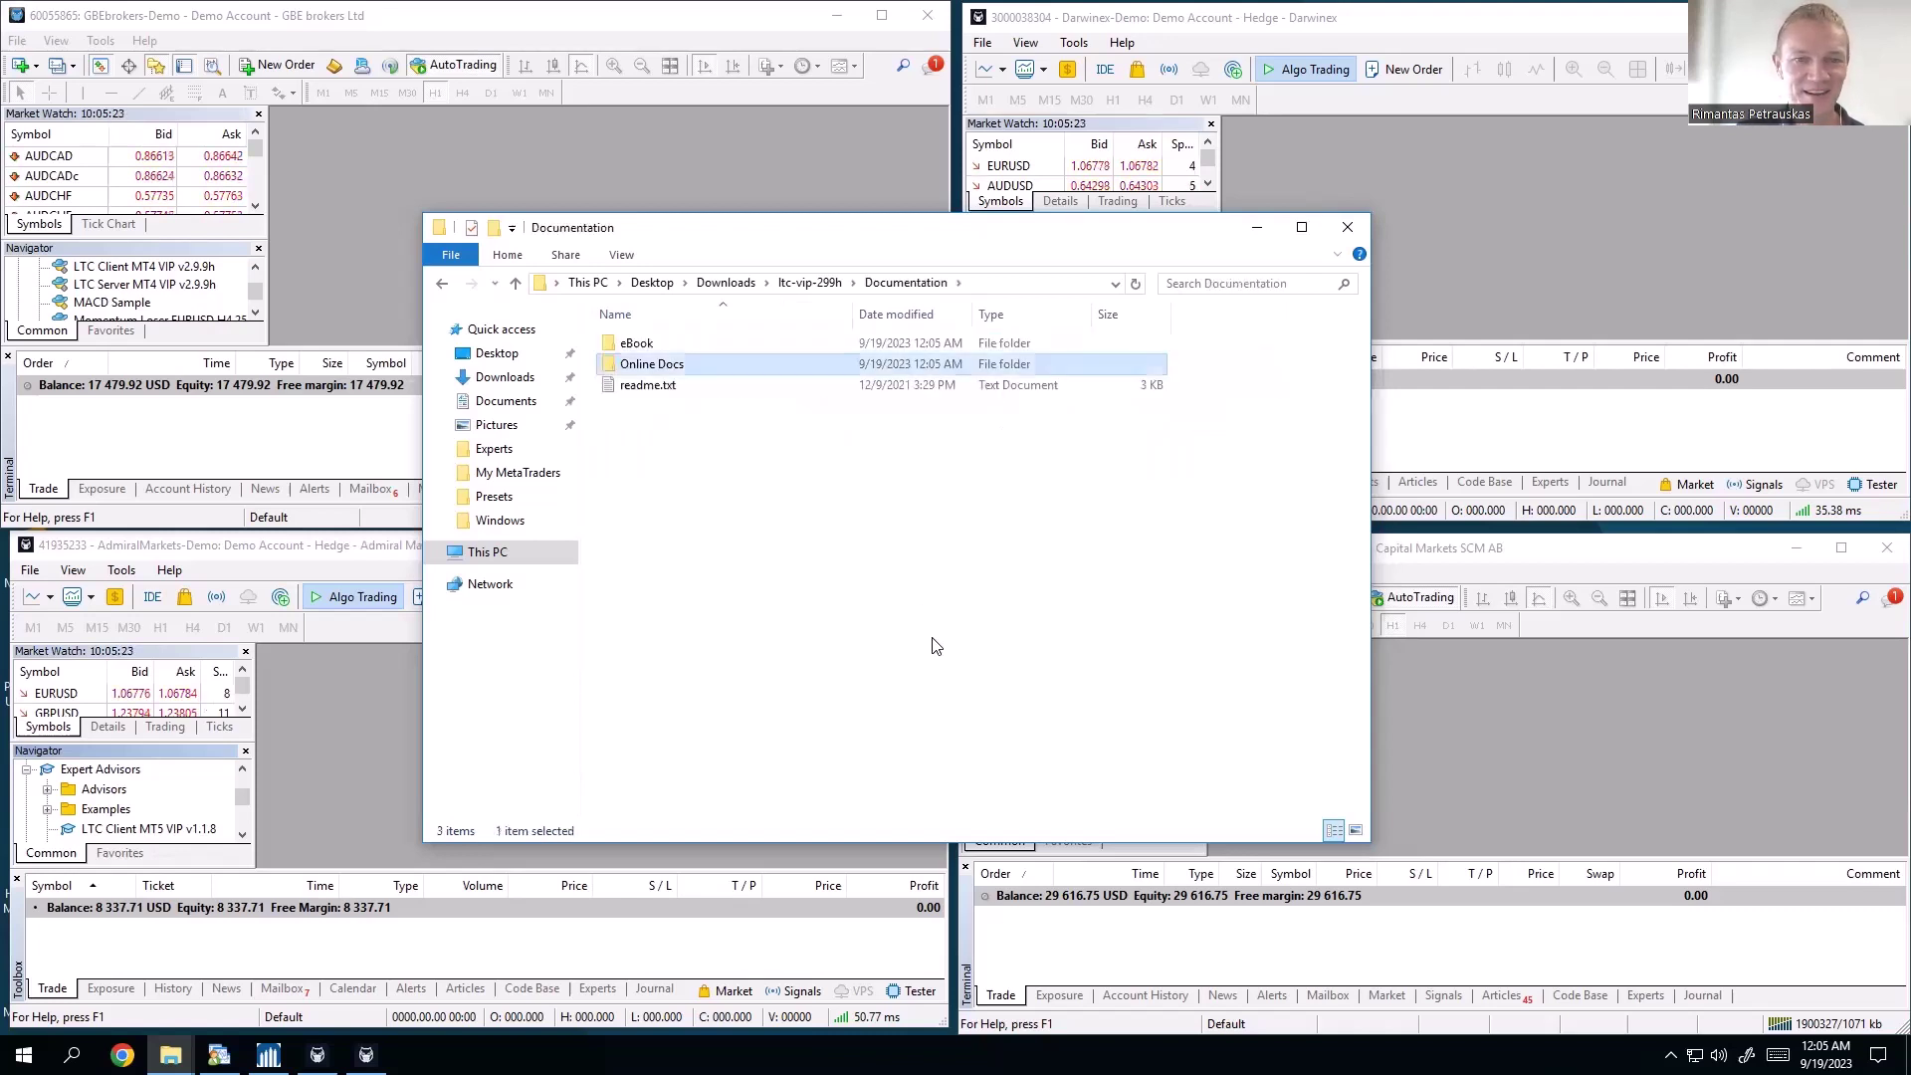
key(Up)
key(Return)
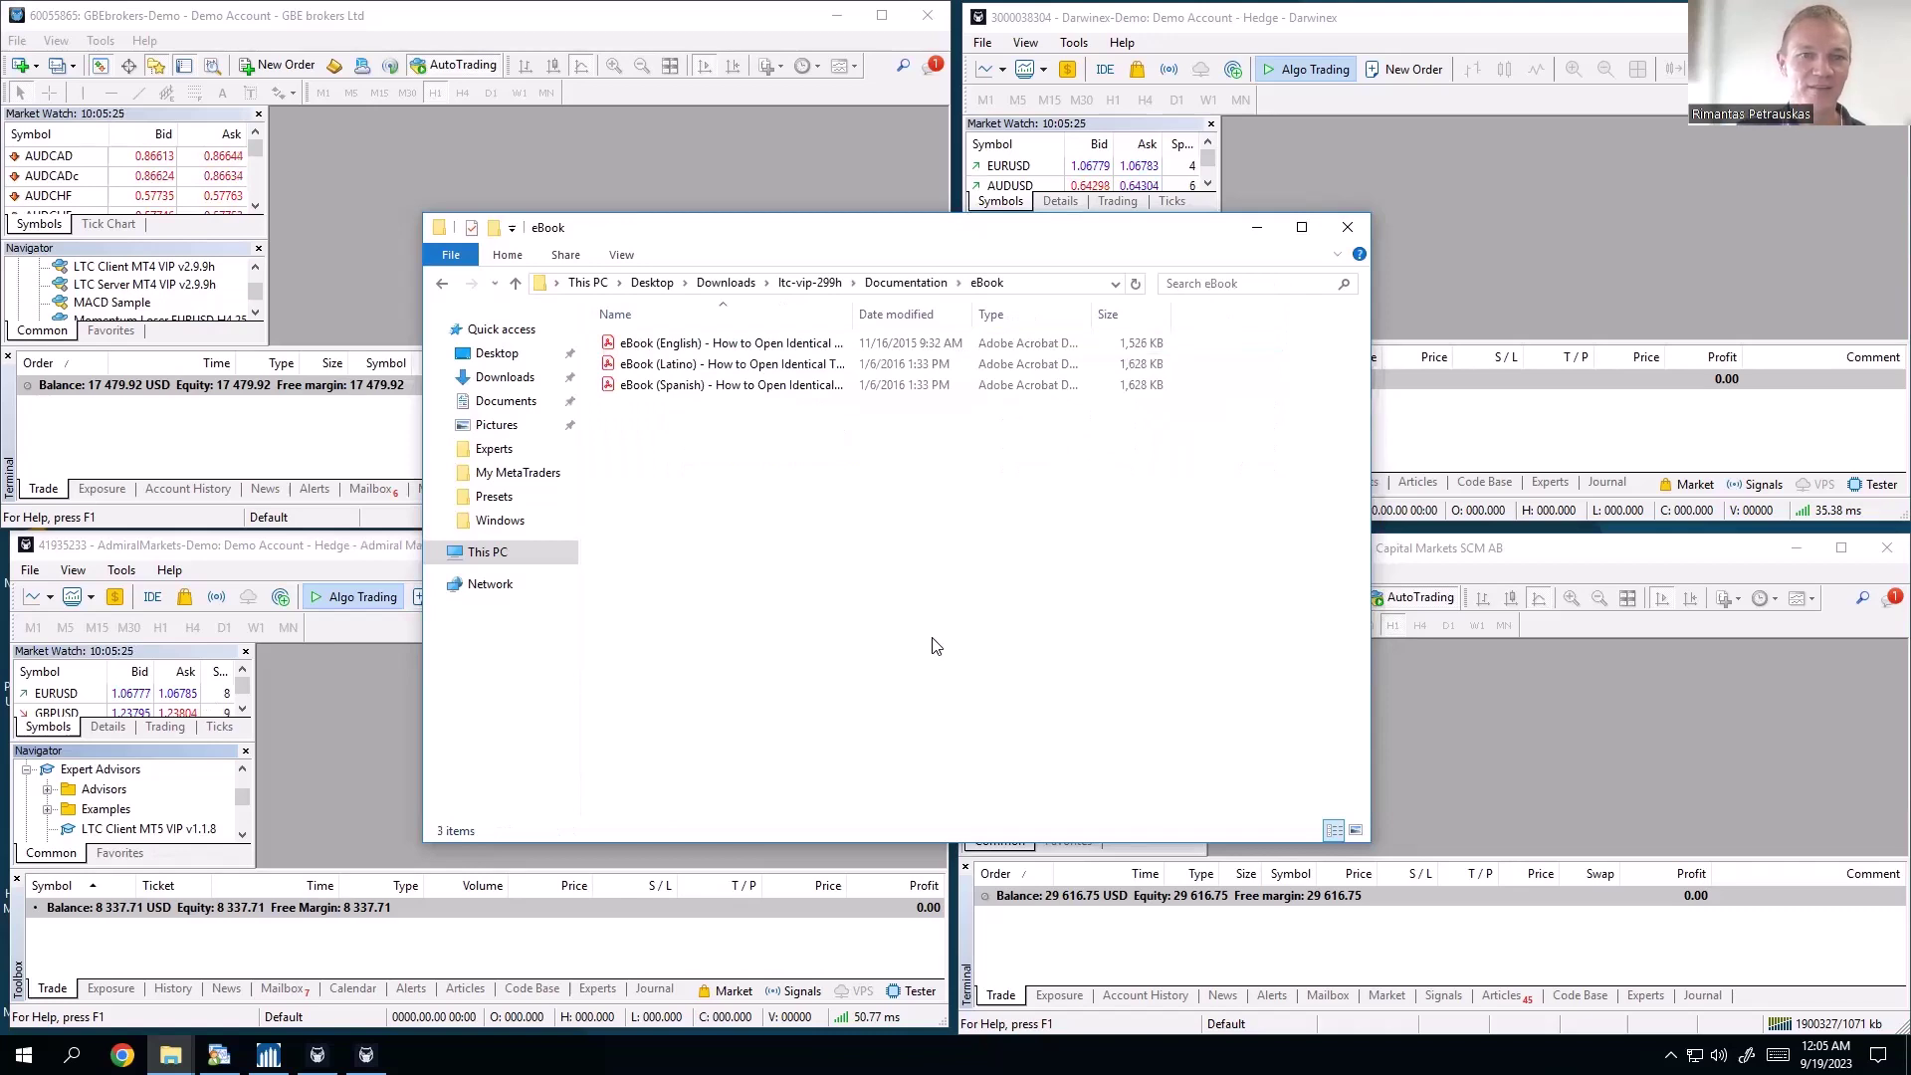
click(721, 344)
click(728, 388)
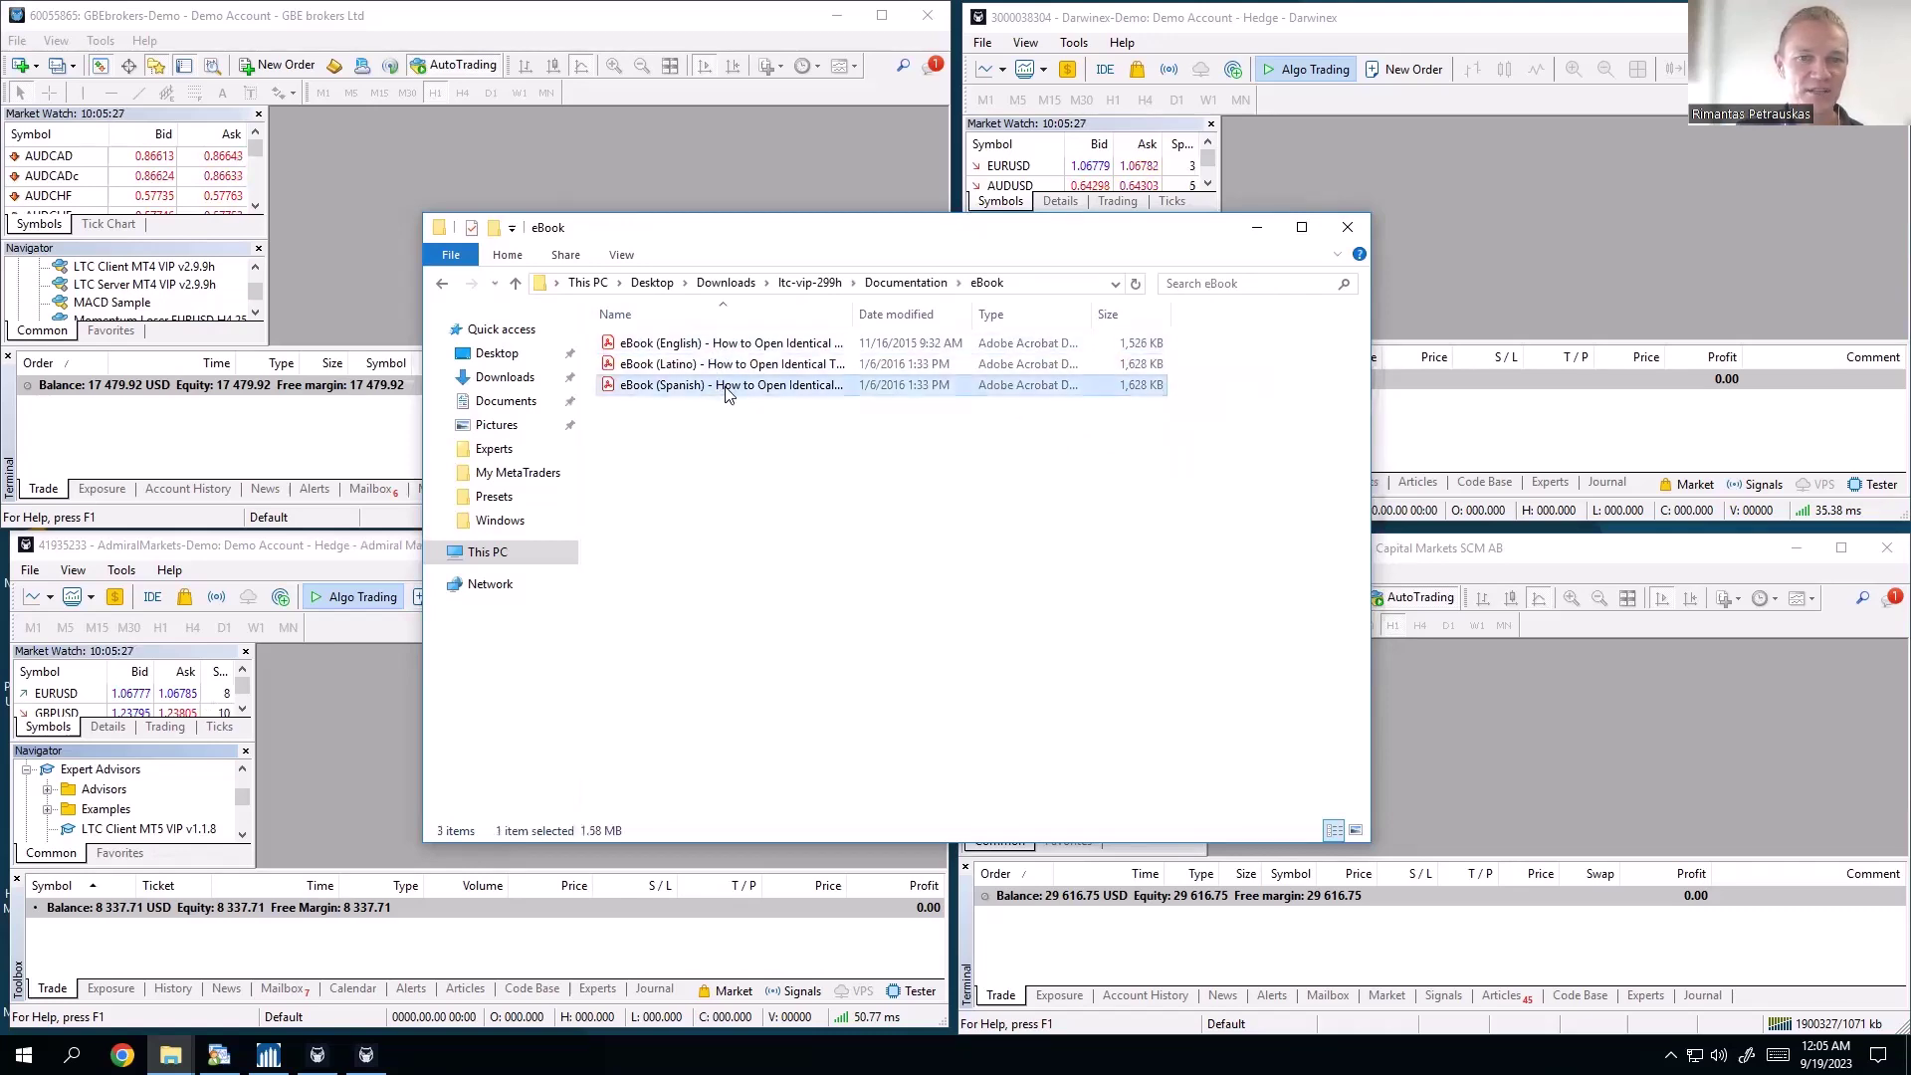
drag(854, 314, 1078, 302)
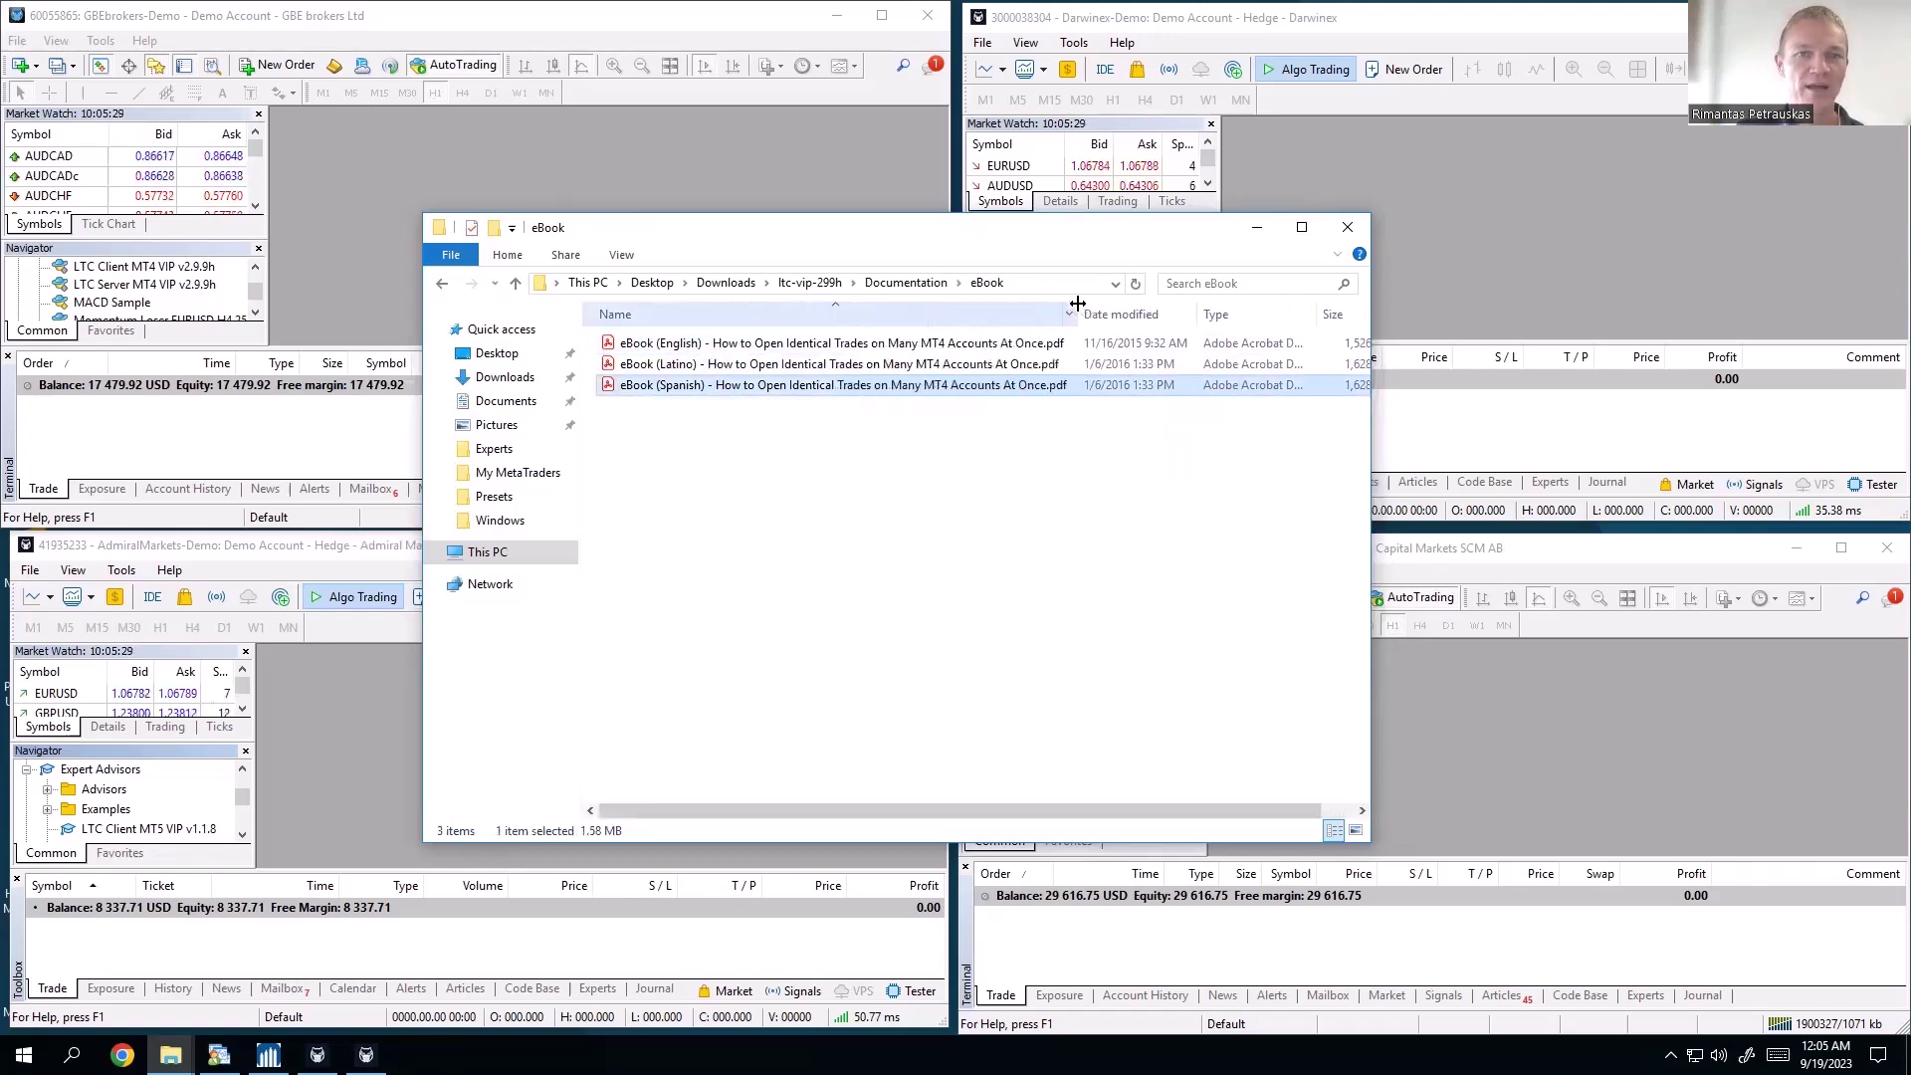
click(930, 536)
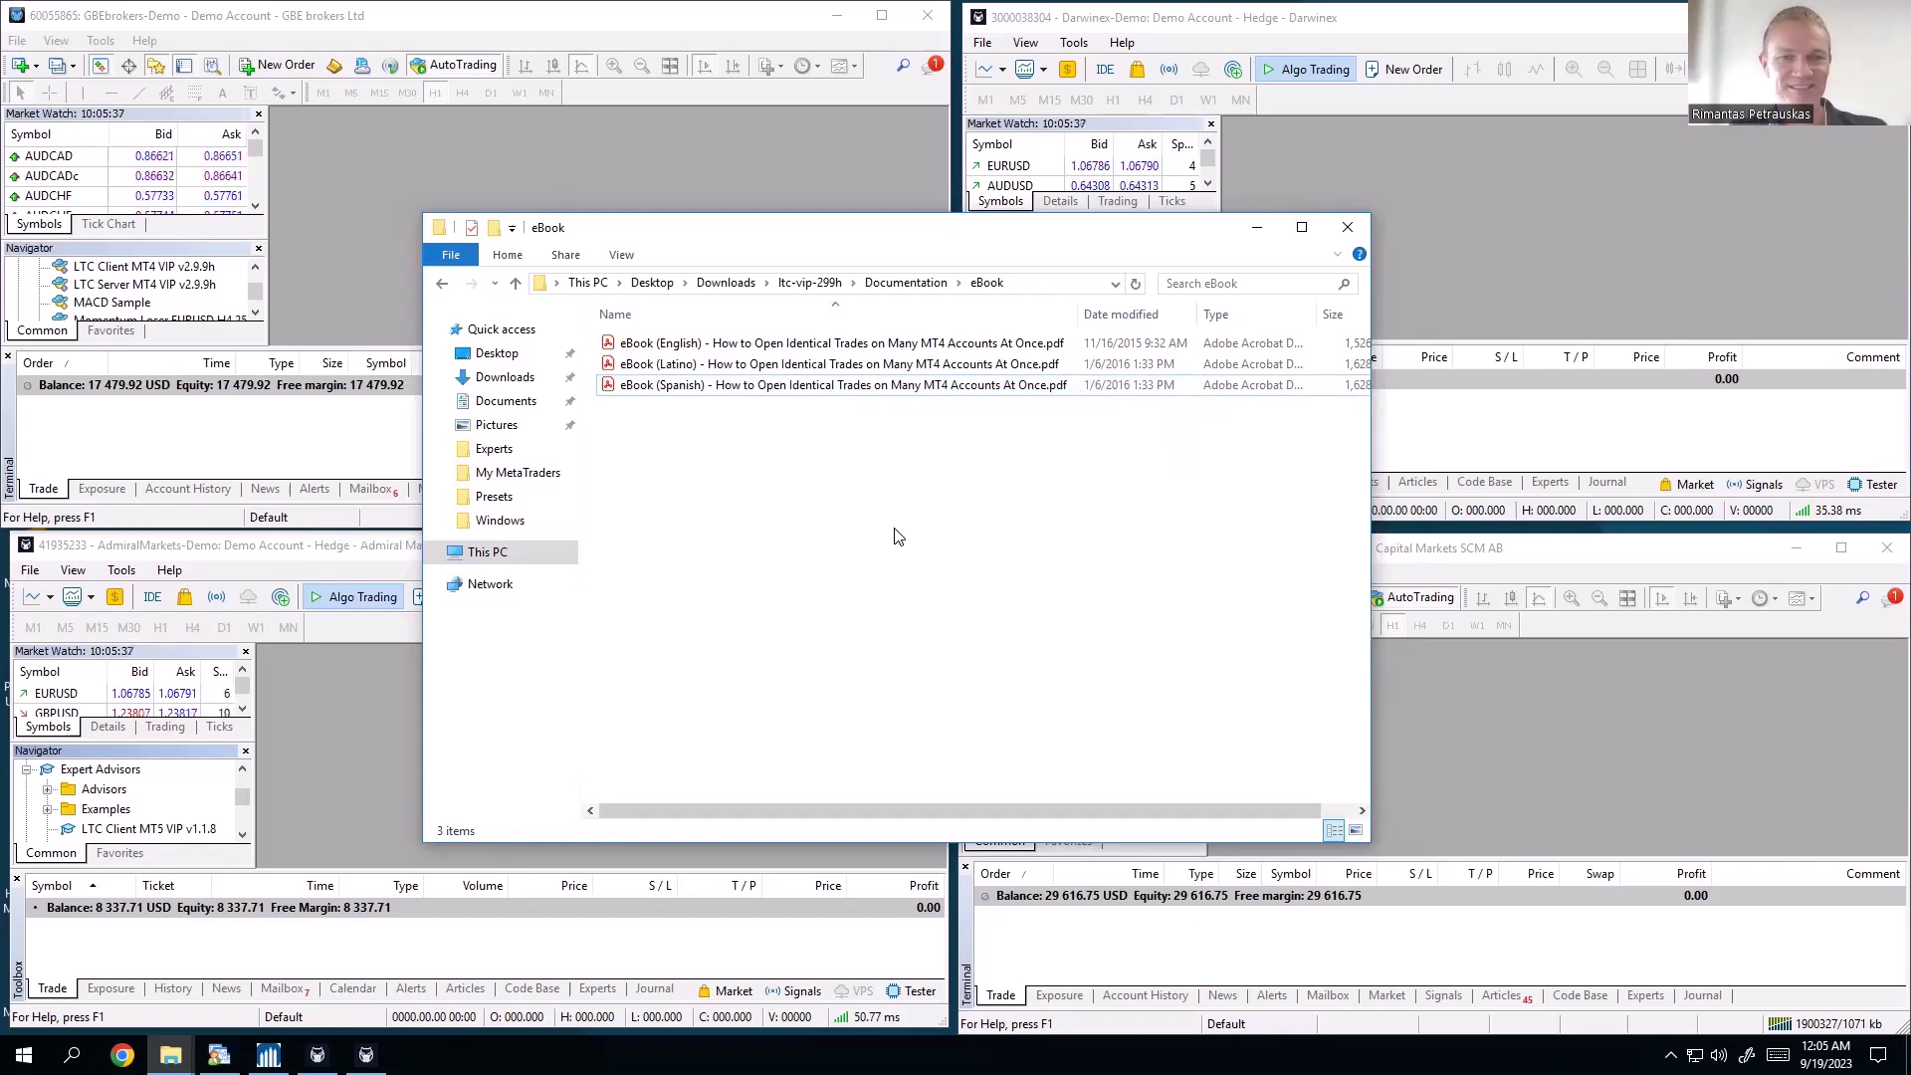
key(alt+Left)
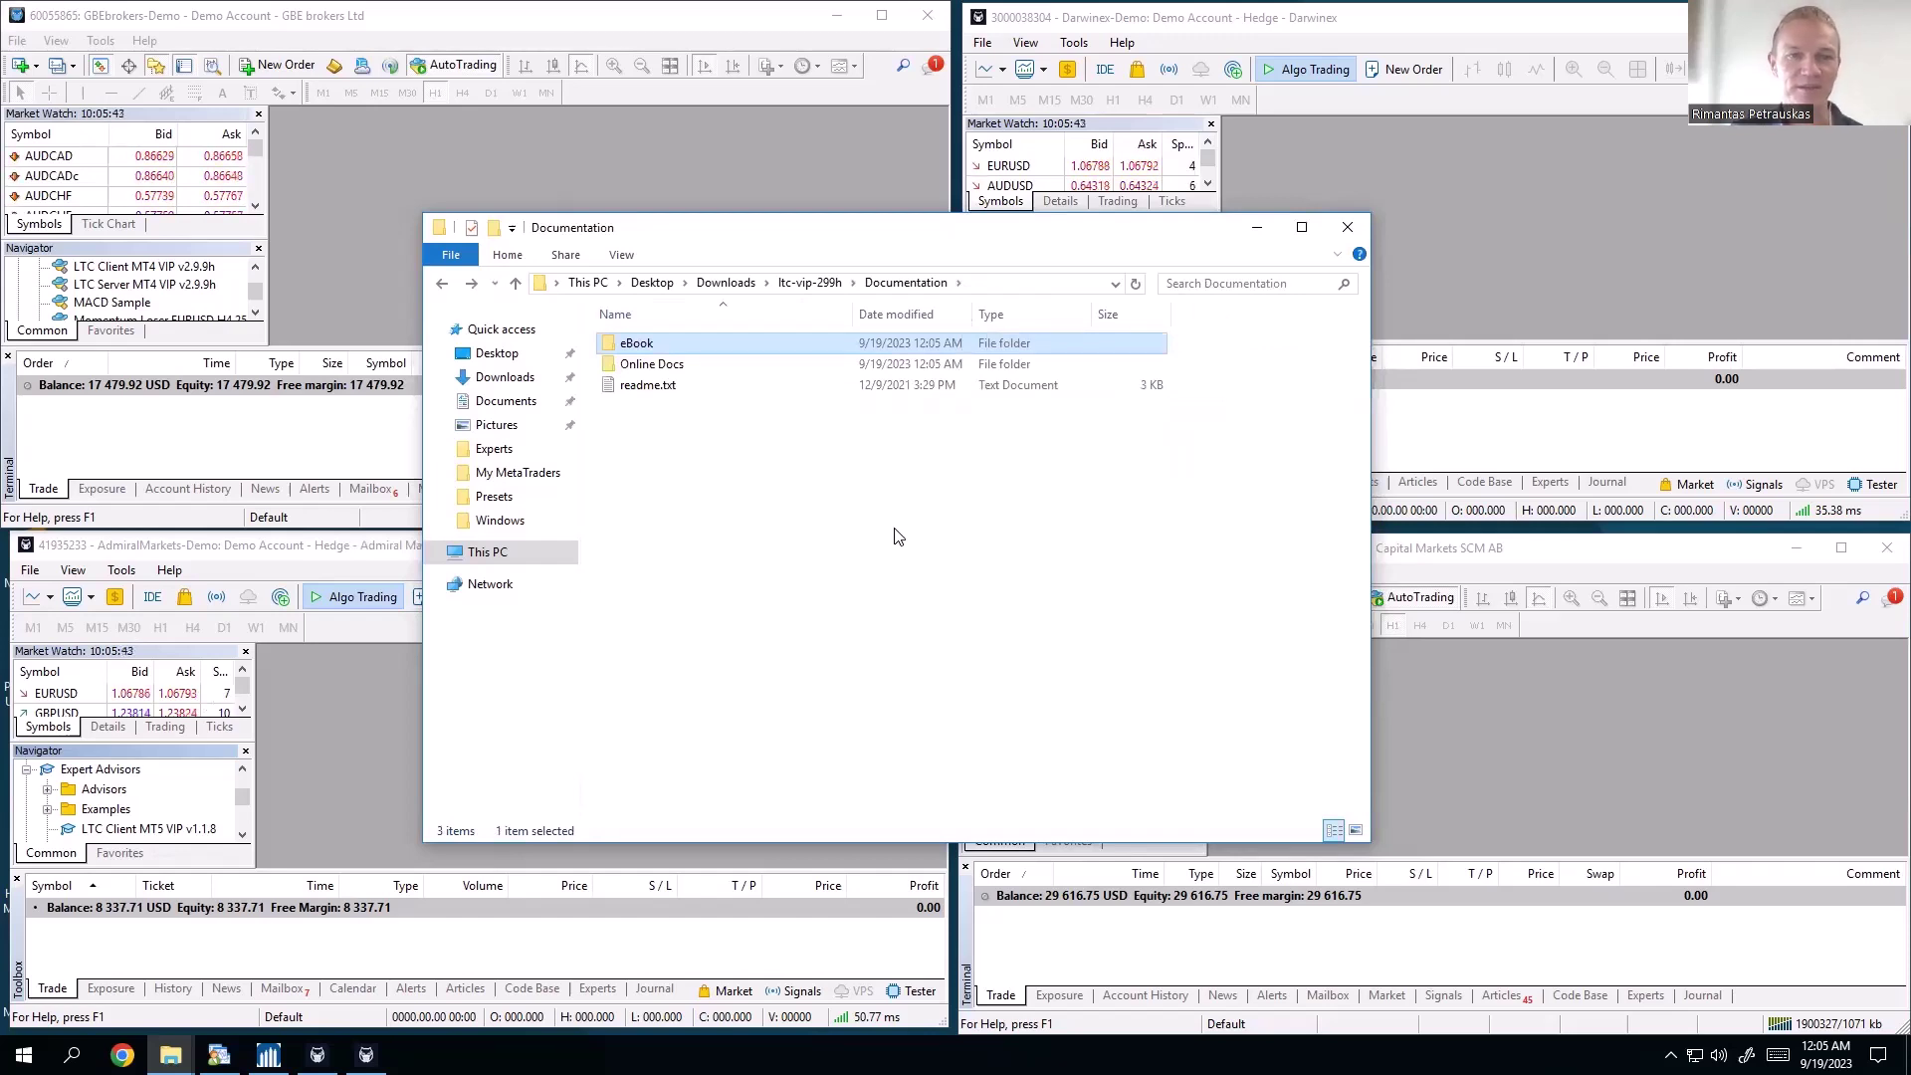
key(Down)
key(Return)
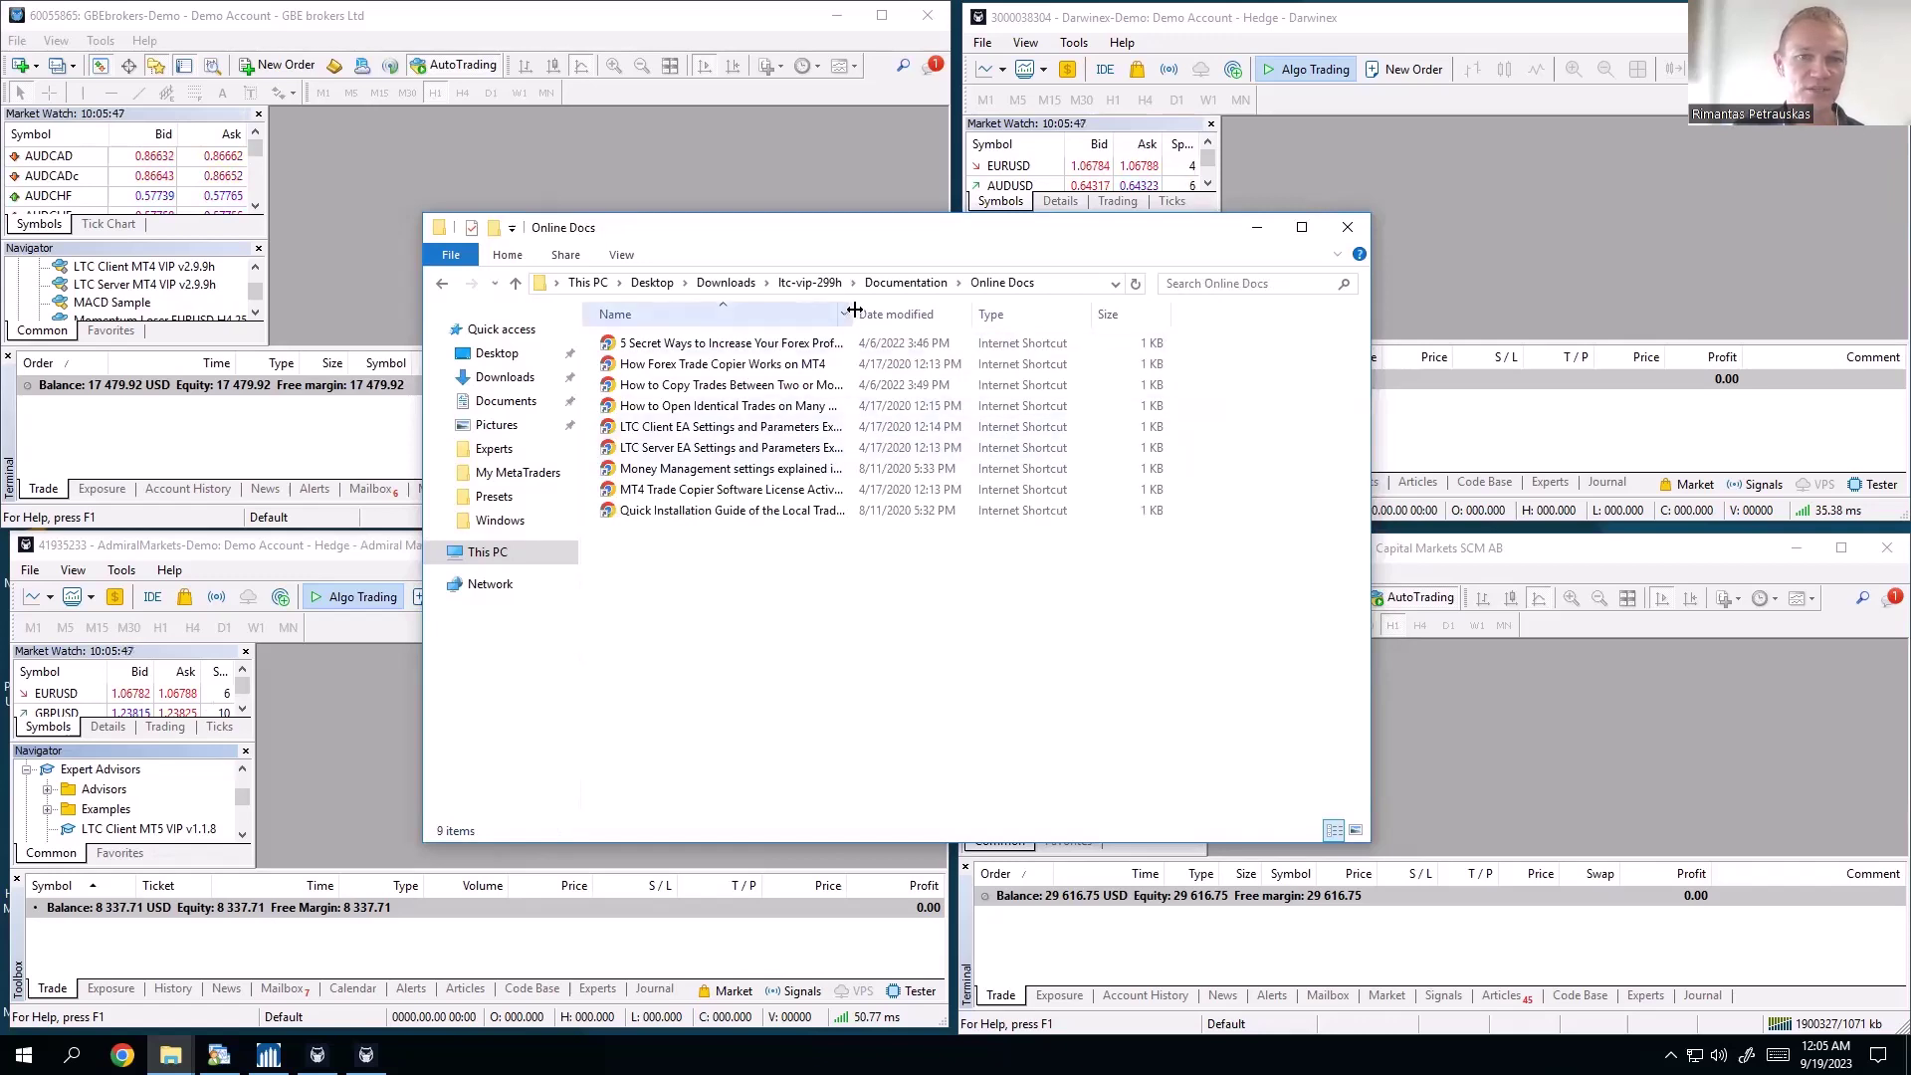
drag(853, 314, 1059, 312)
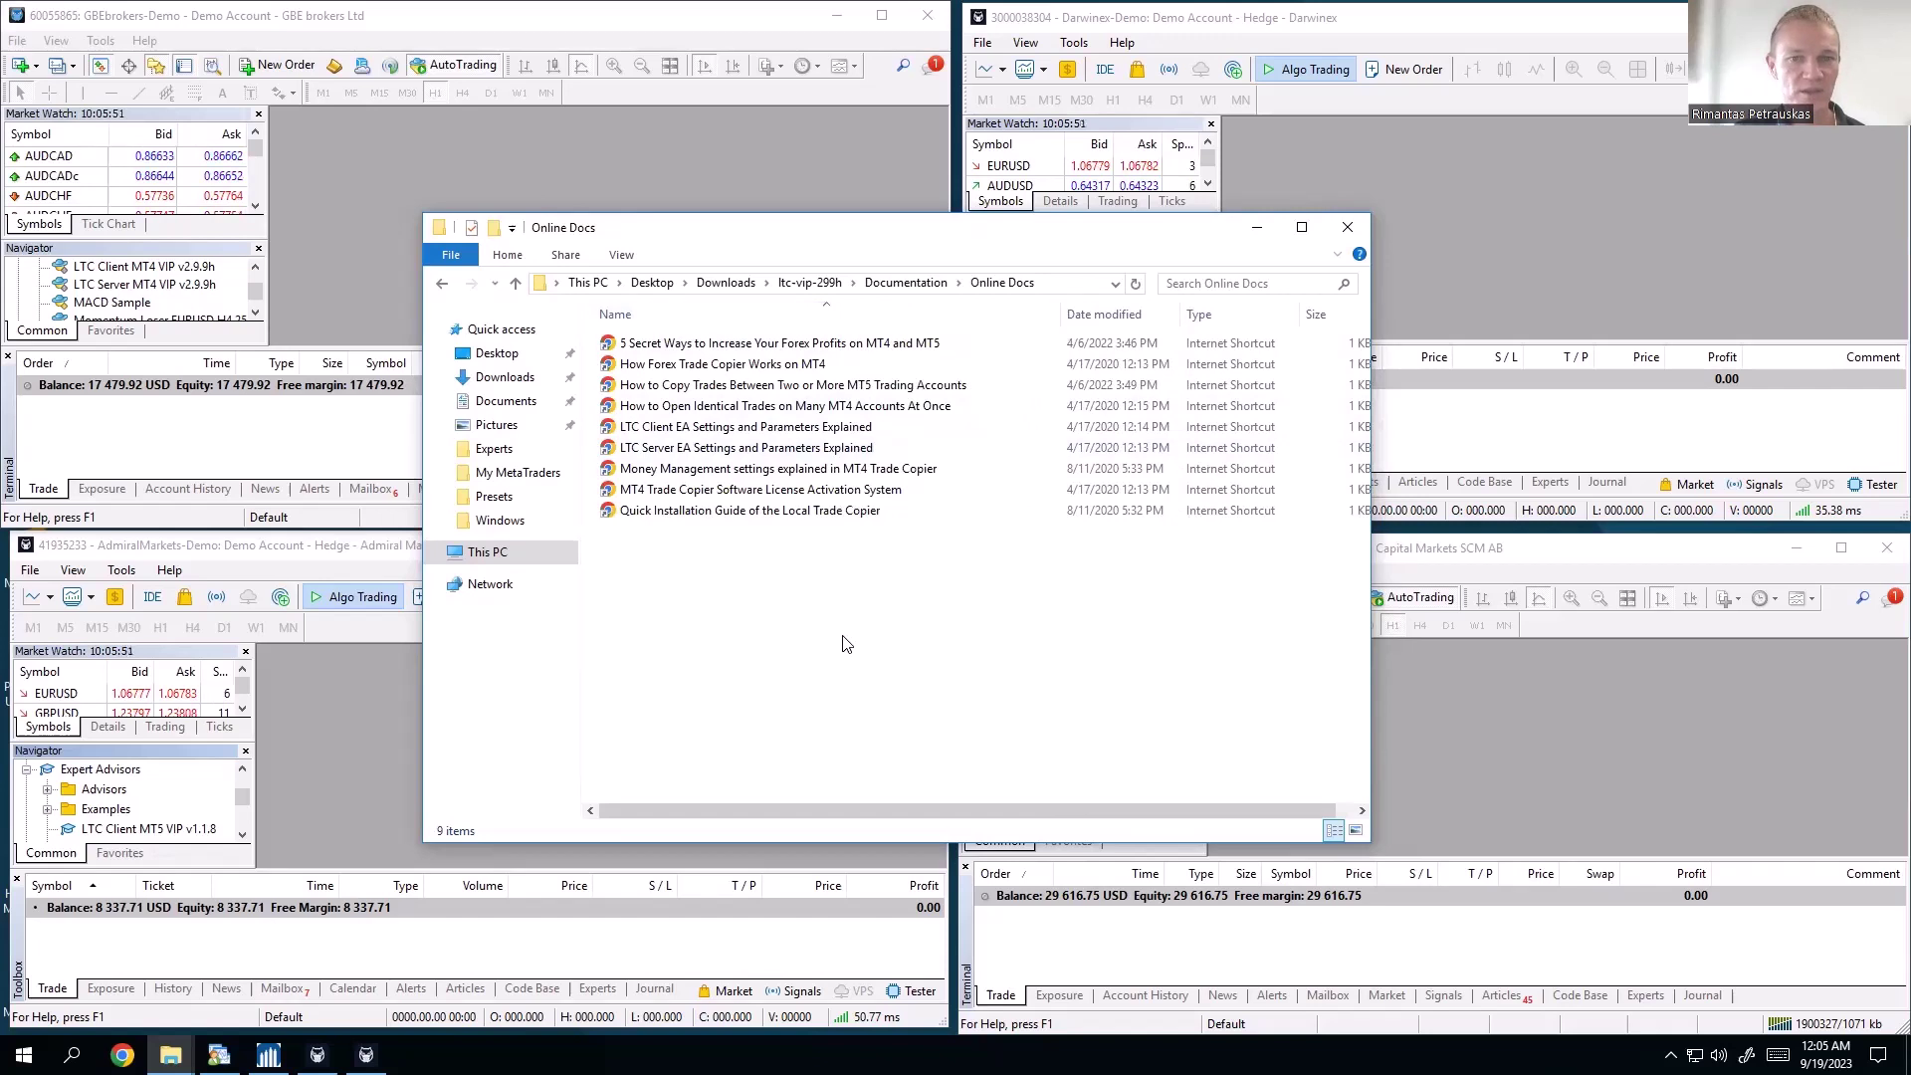
key(BackSpace)
key(BackSpace)
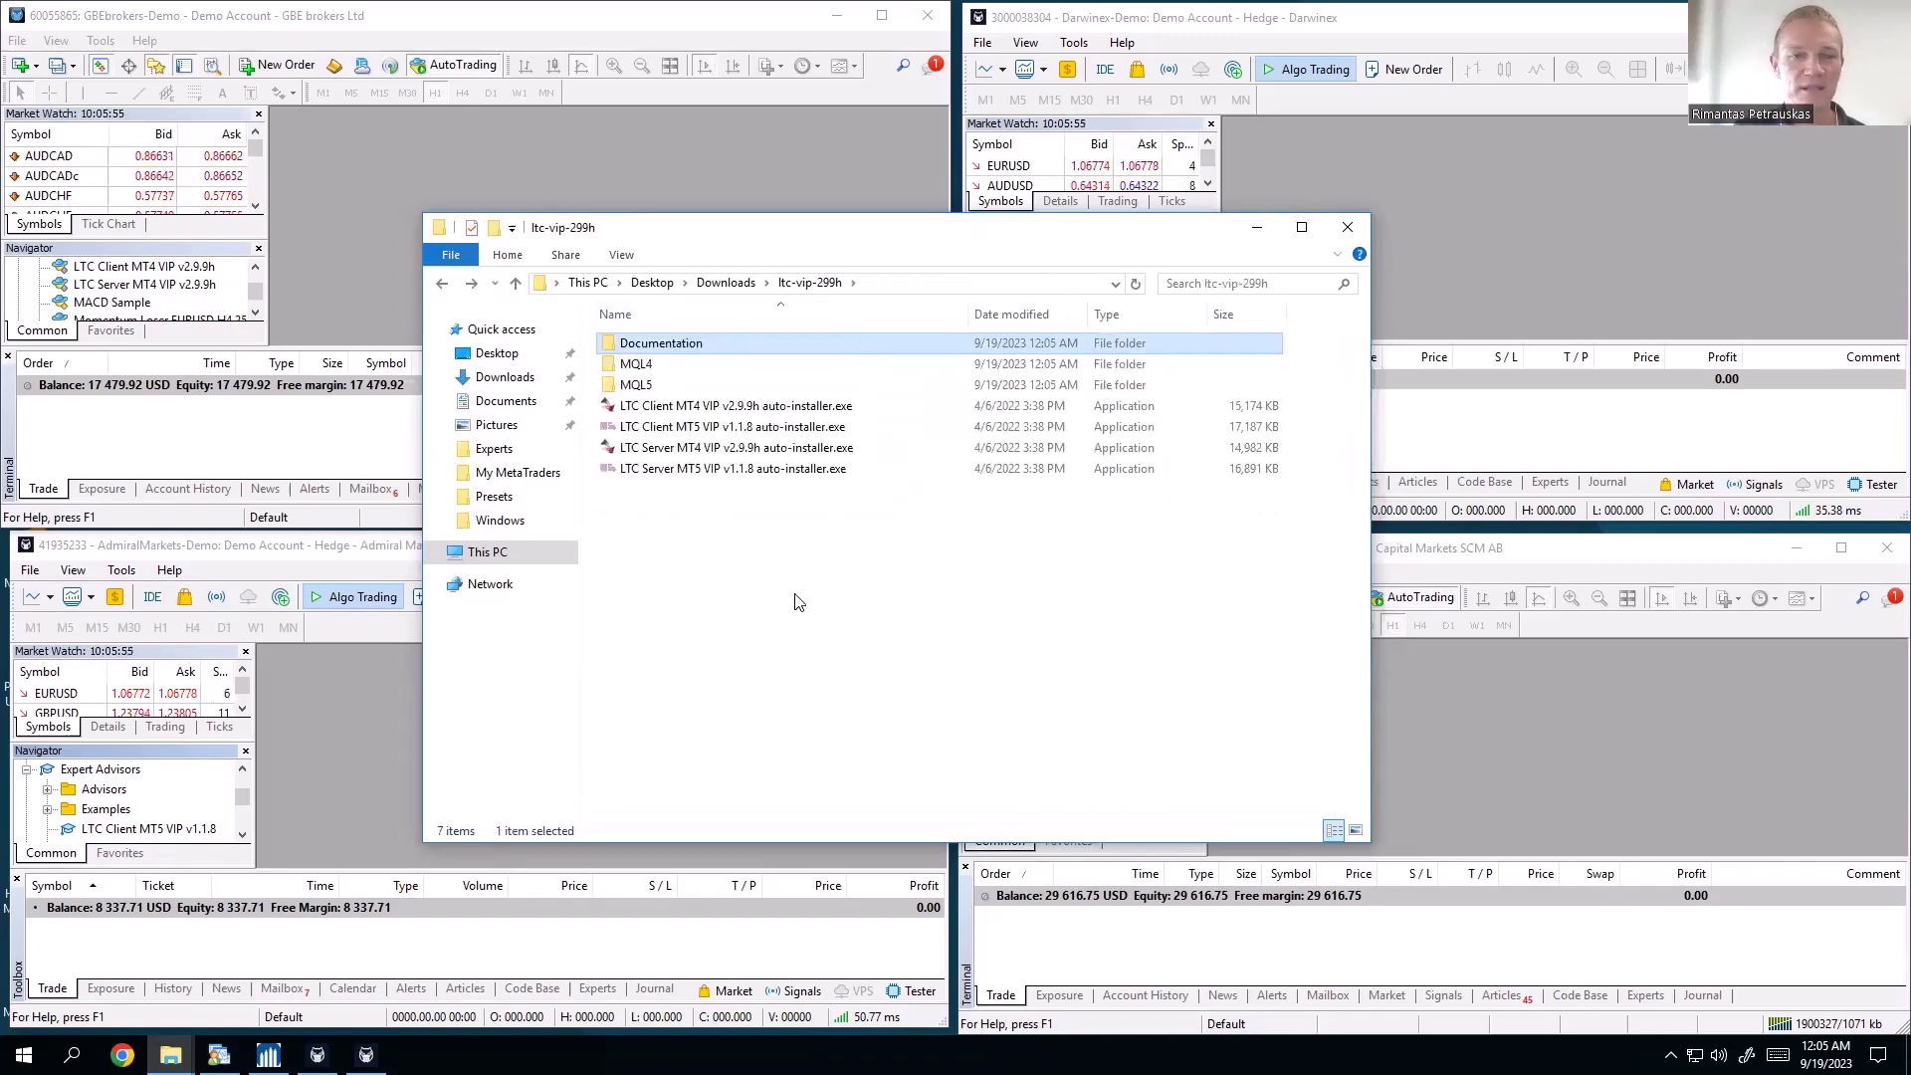
click(651, 367)
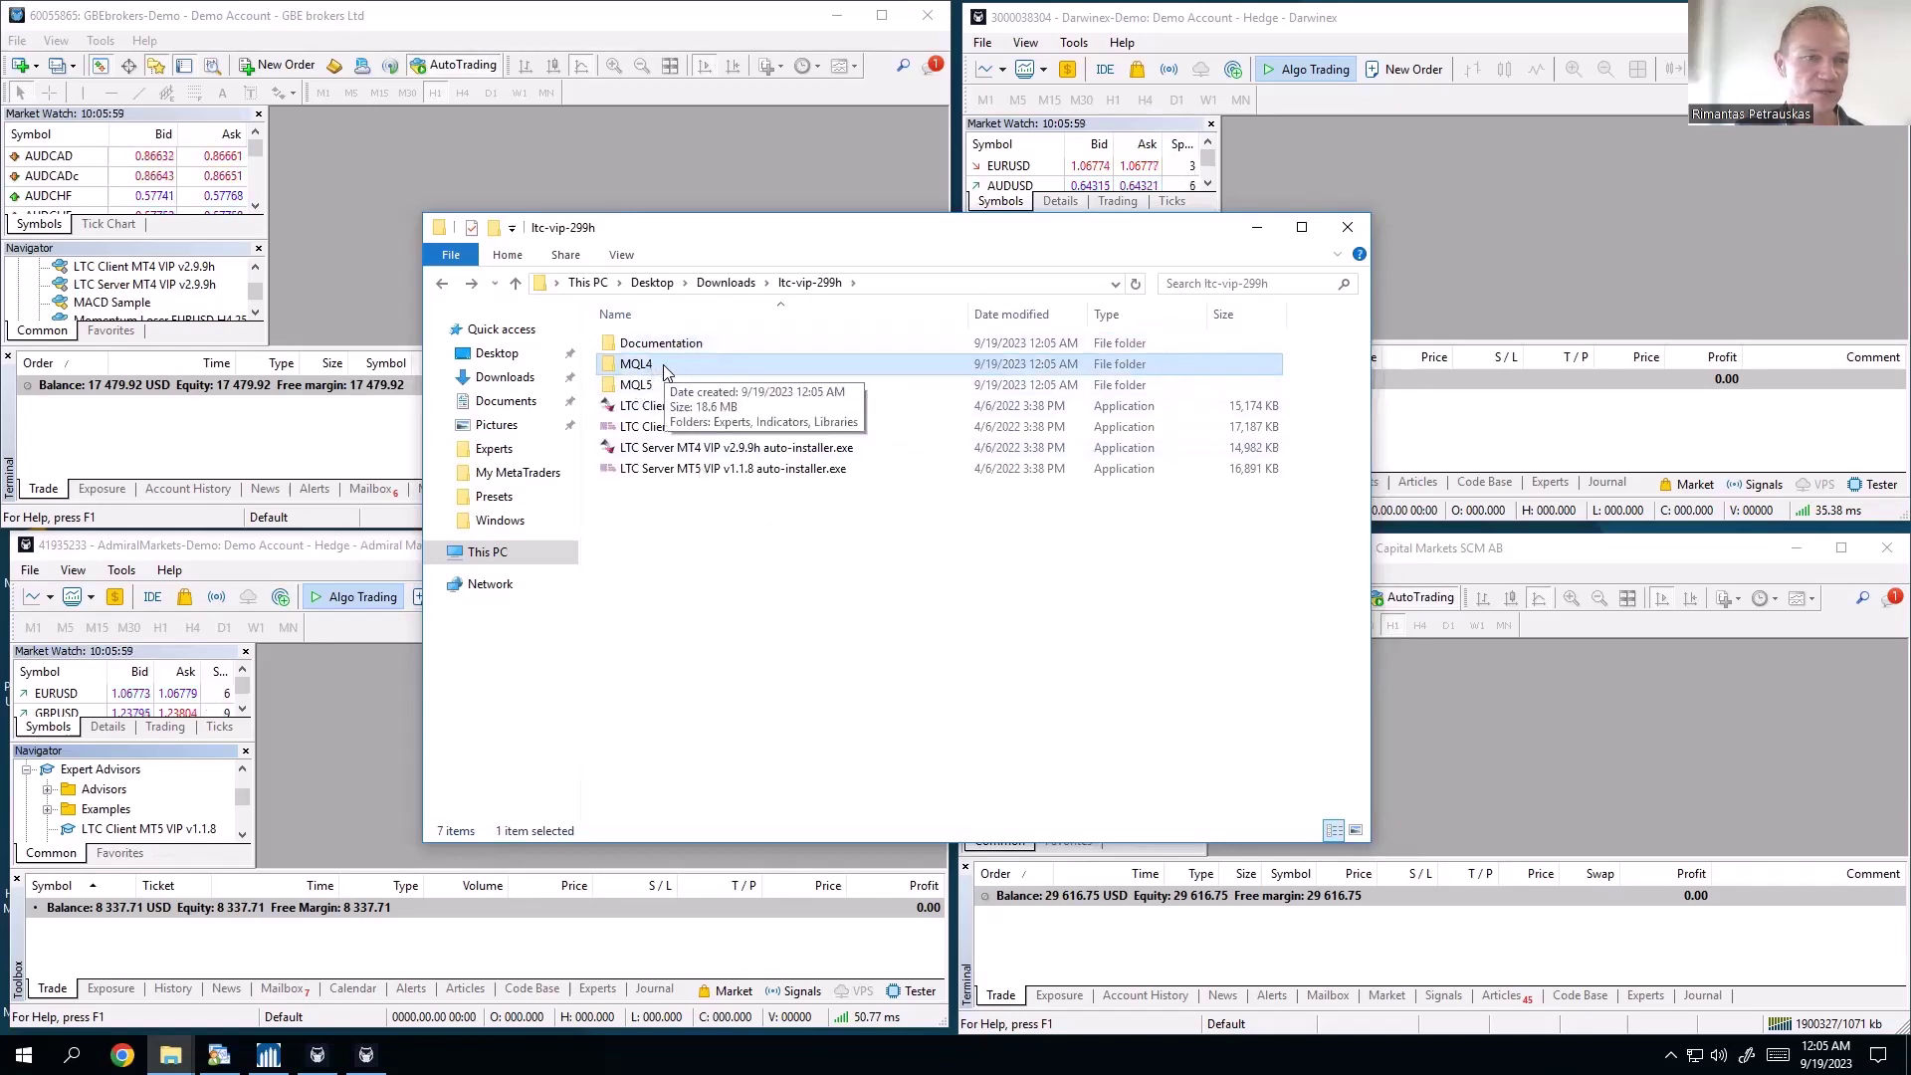
click(662, 386)
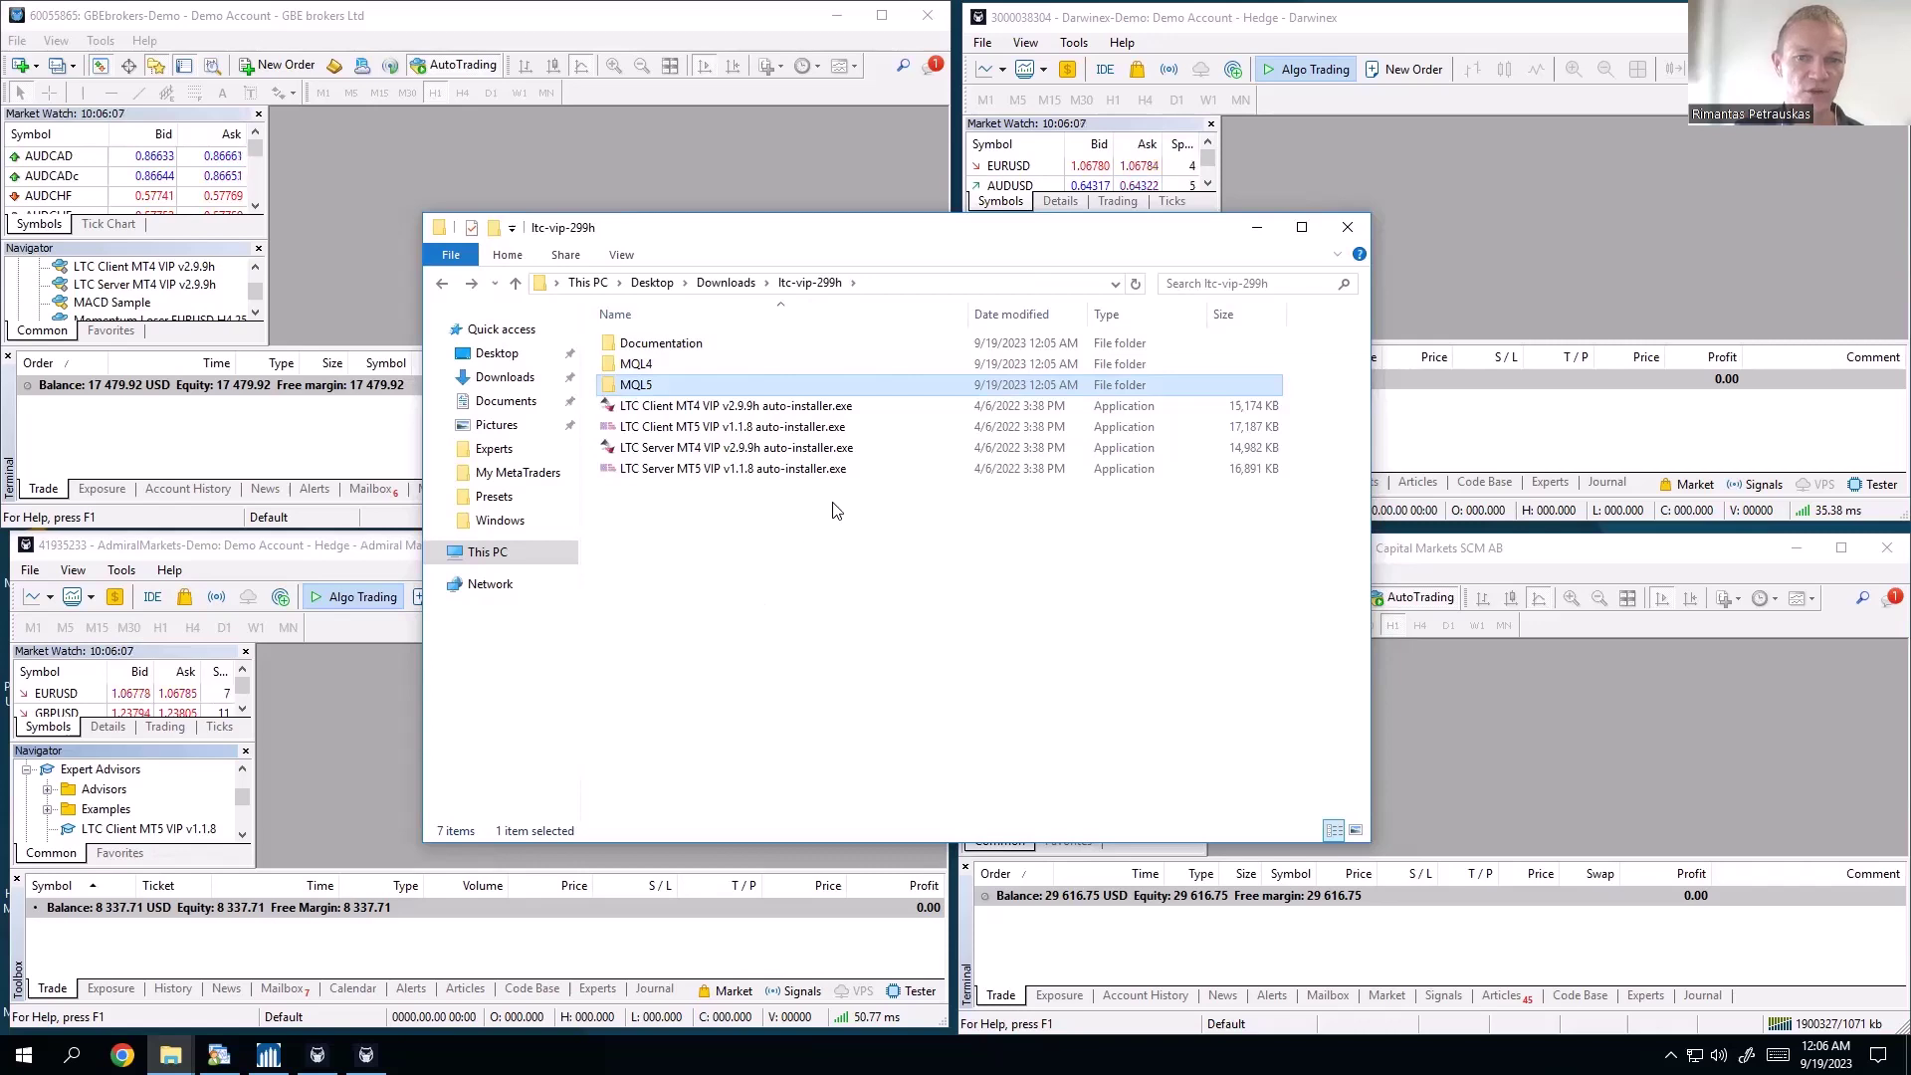
click(797, 427)
click(791, 468)
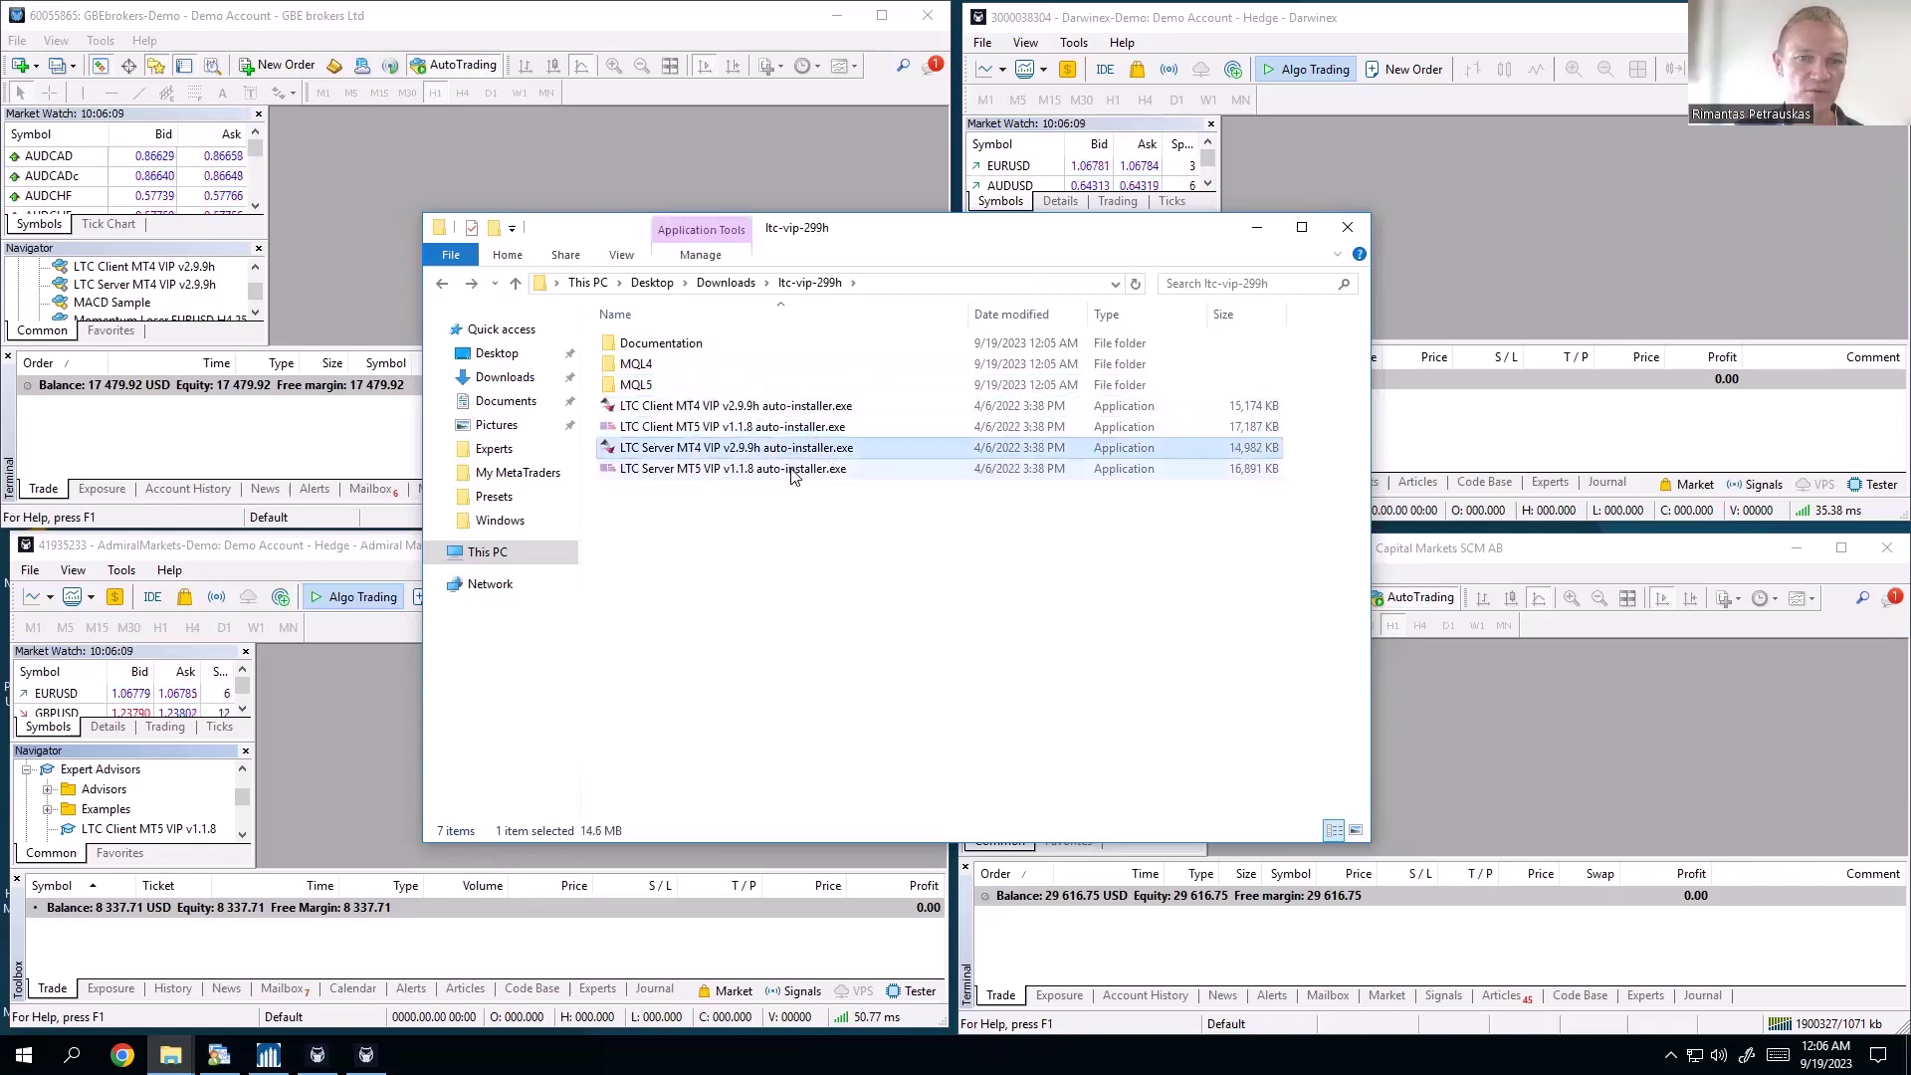
click(758, 528)
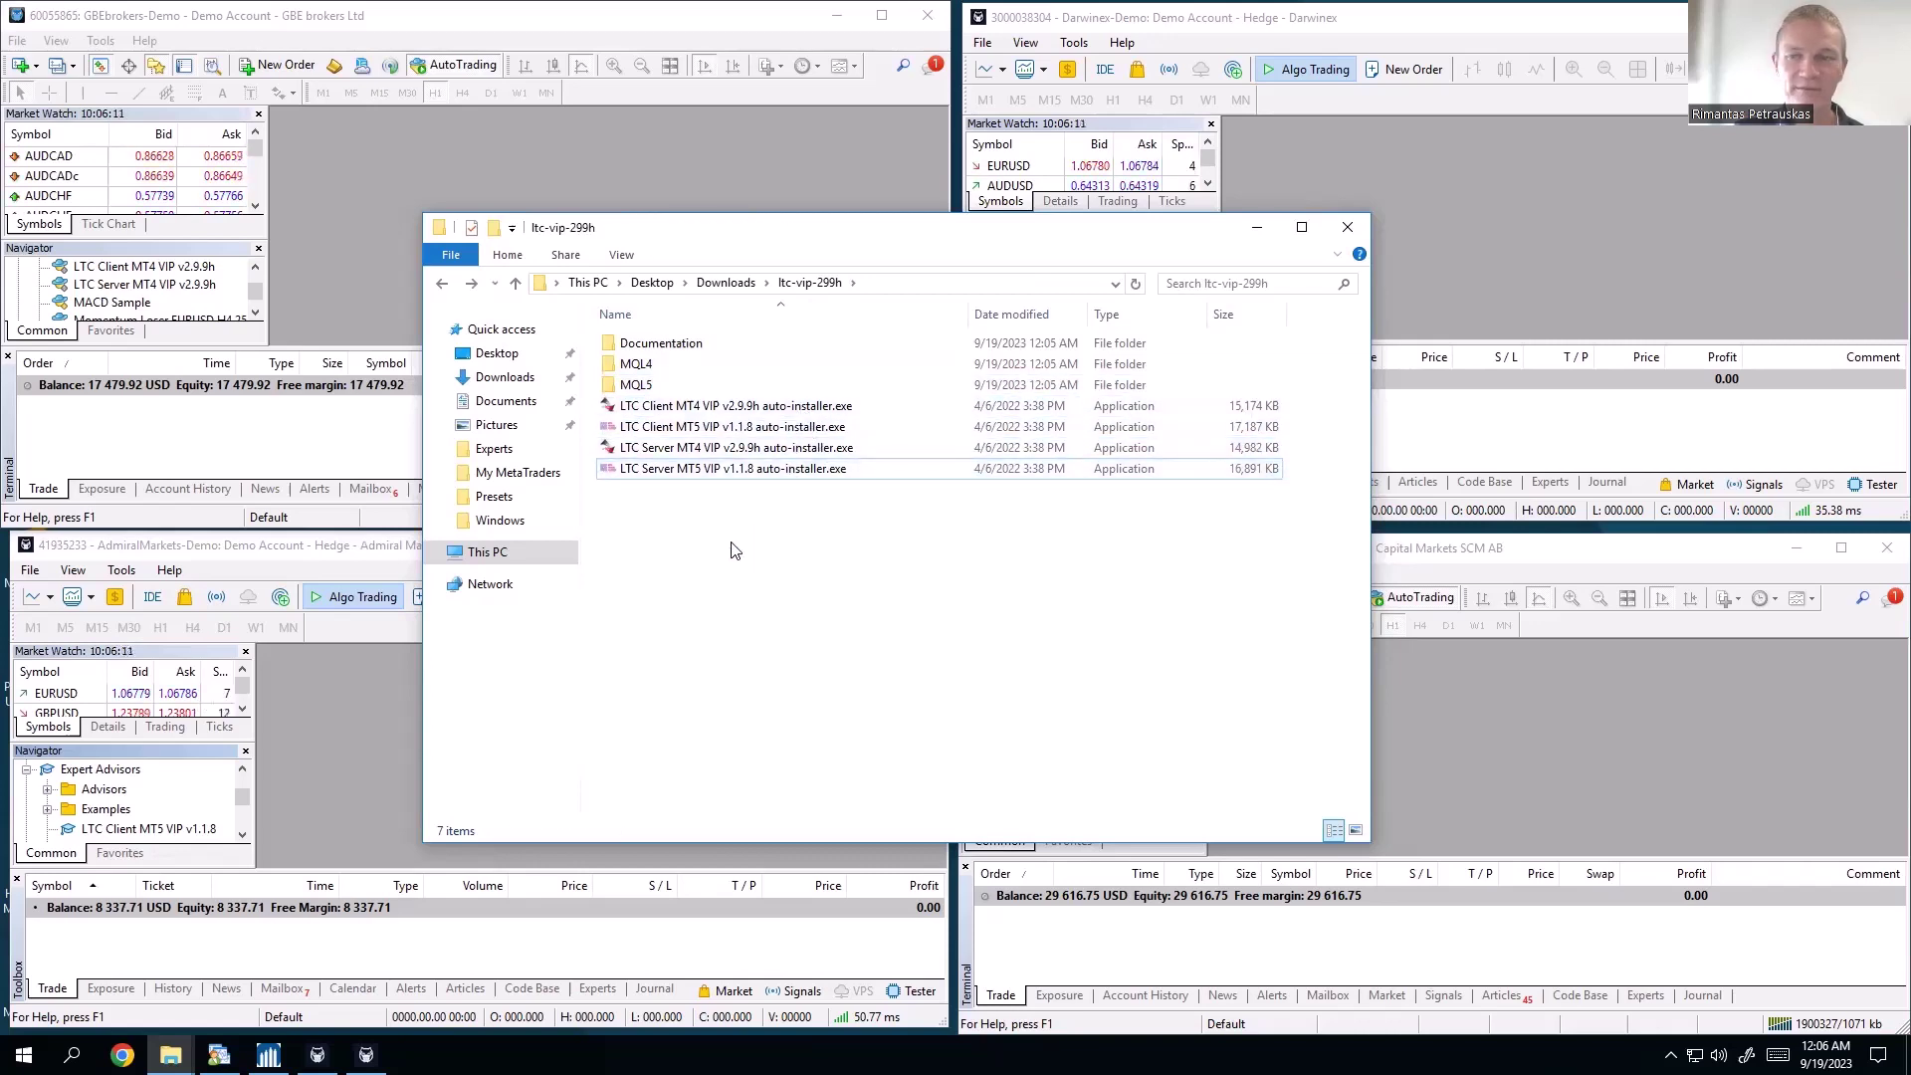
click(707, 407)
ctrl+click(702, 448)
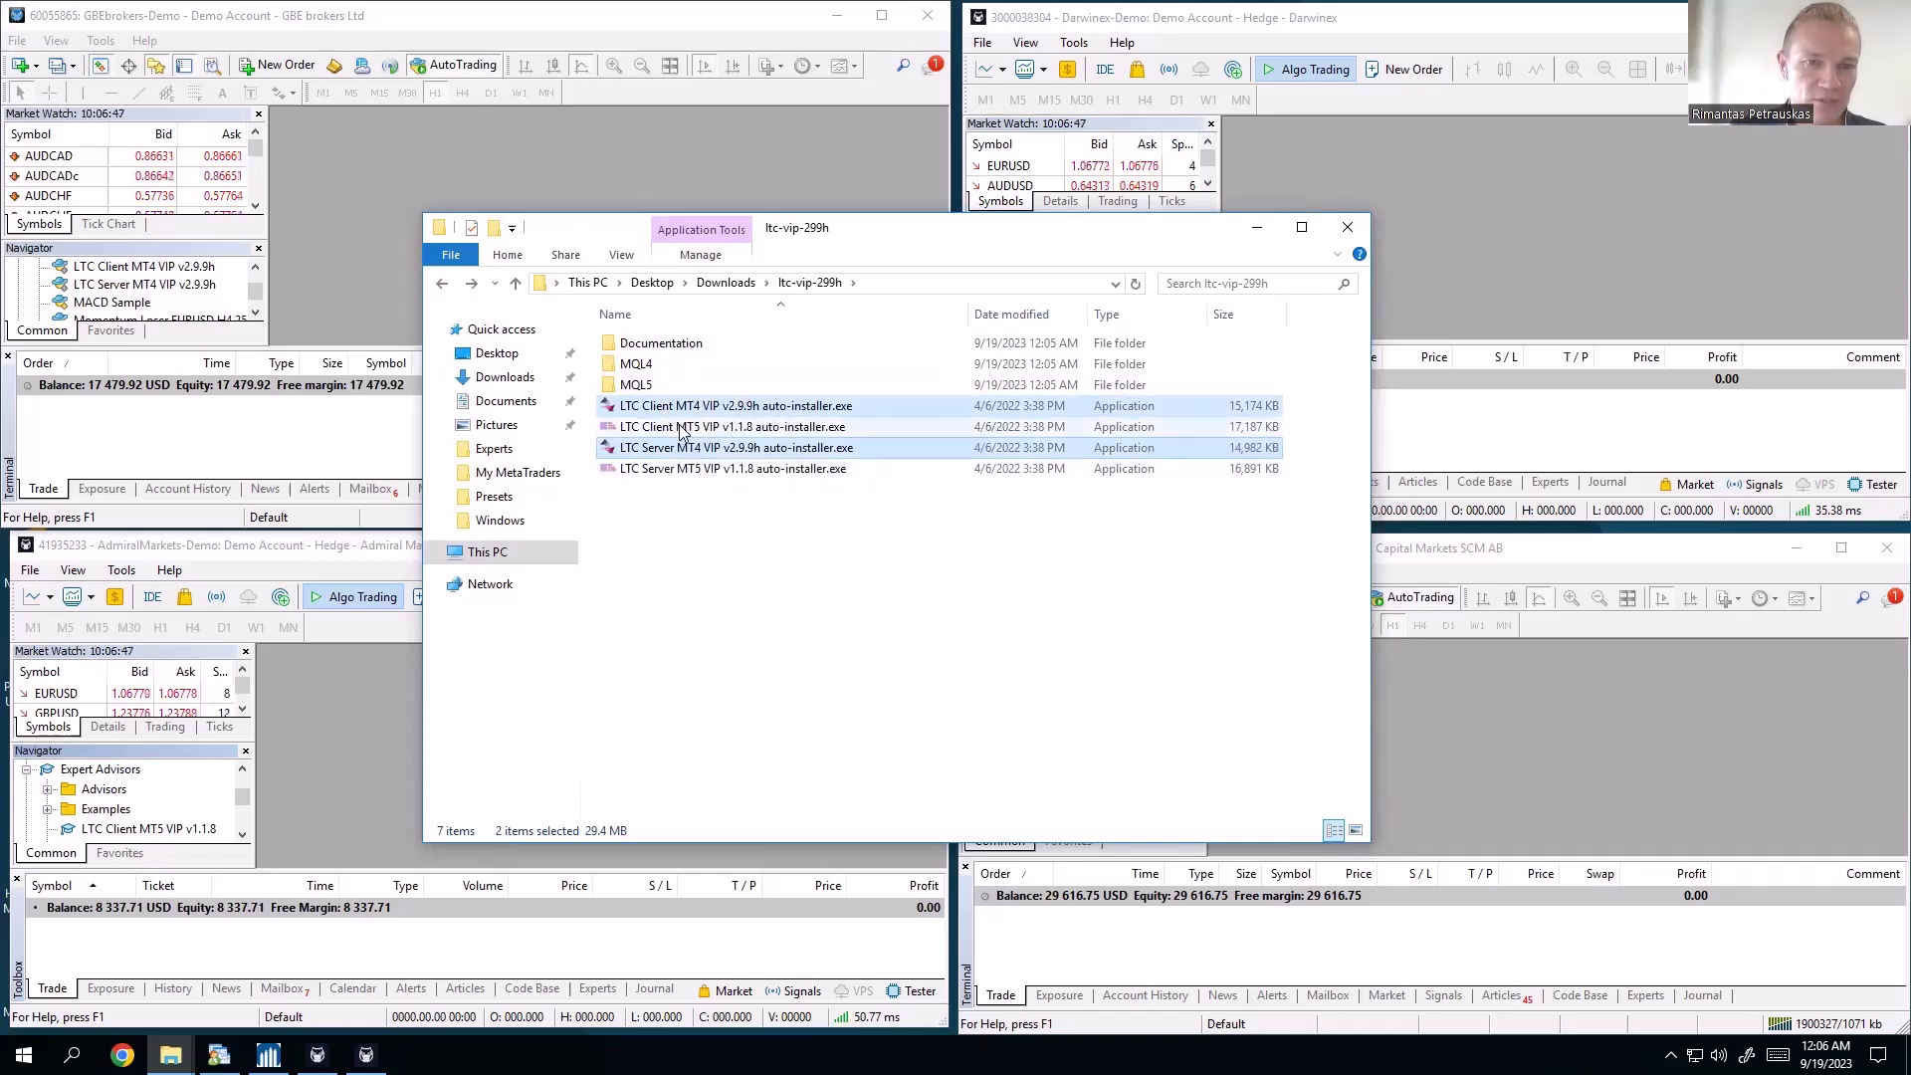
click(696, 427)
ctrl+click(696, 469)
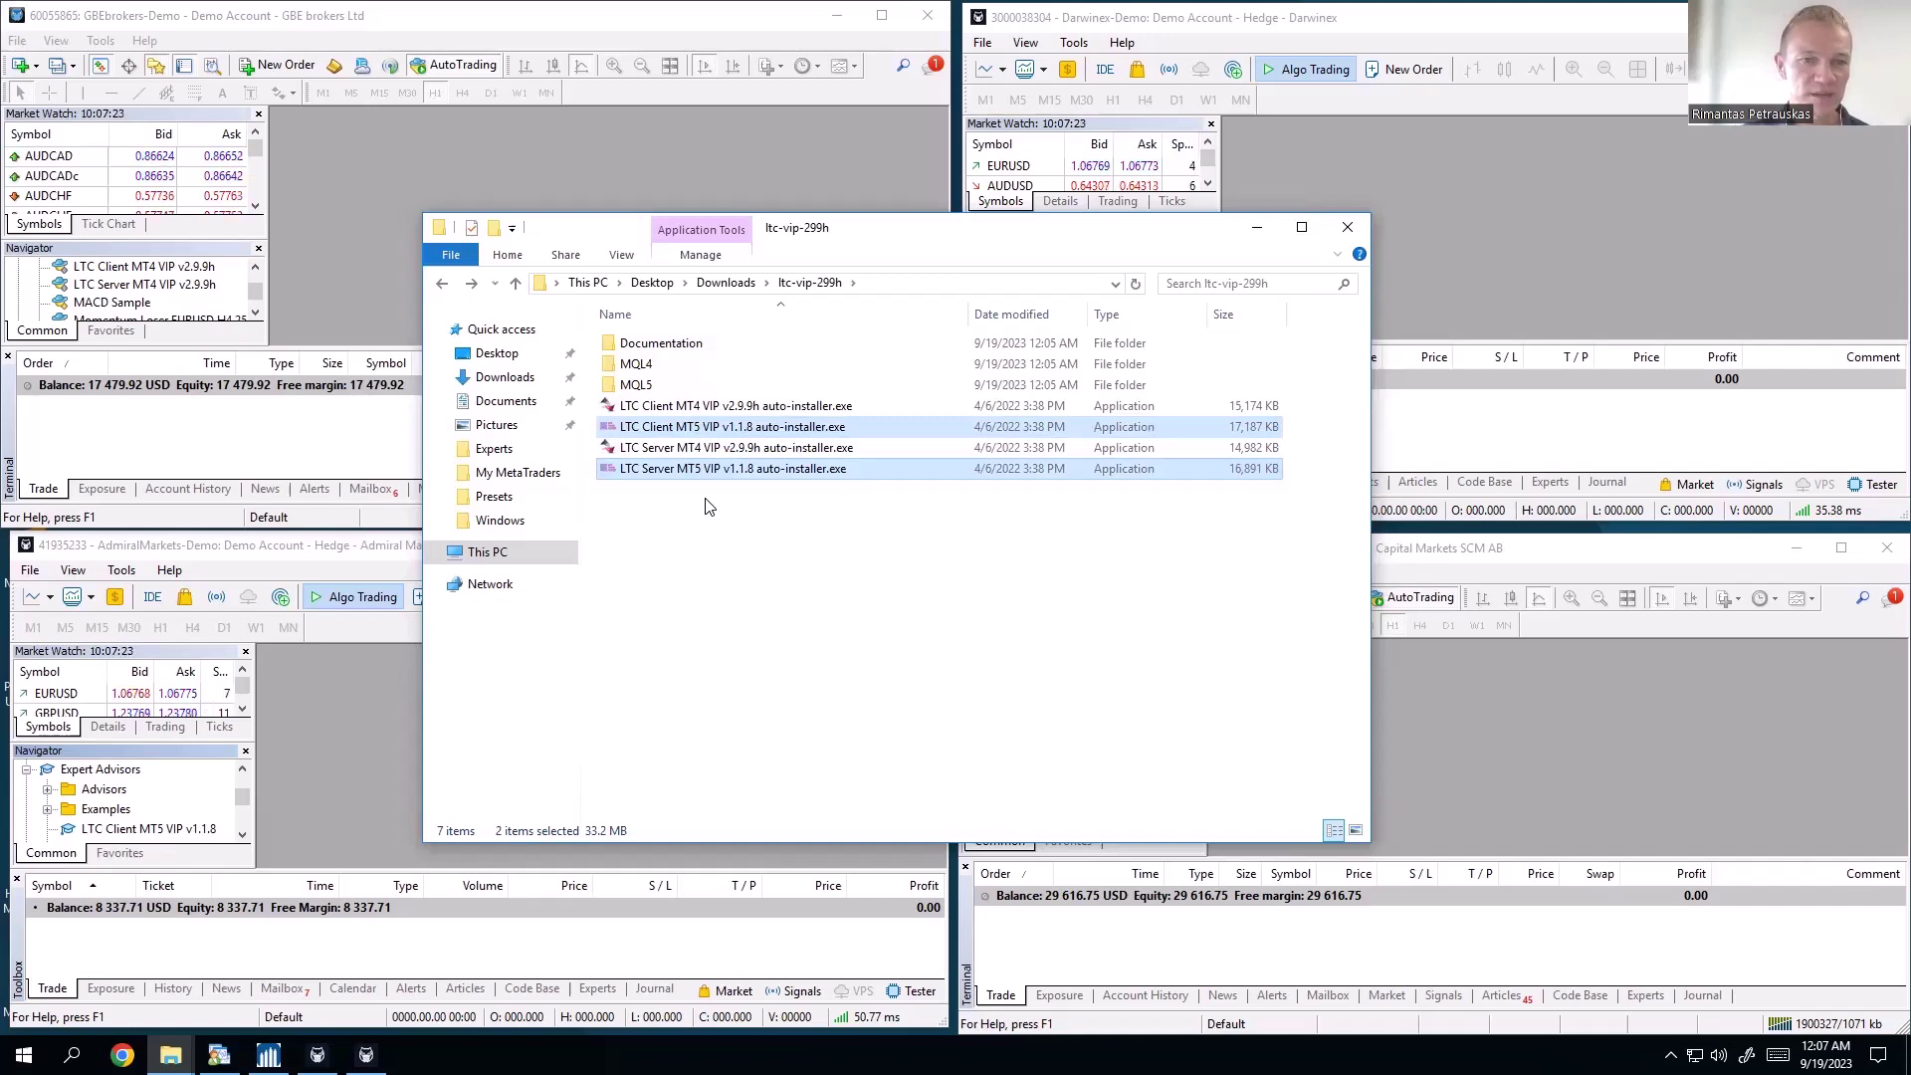
click(705, 498)
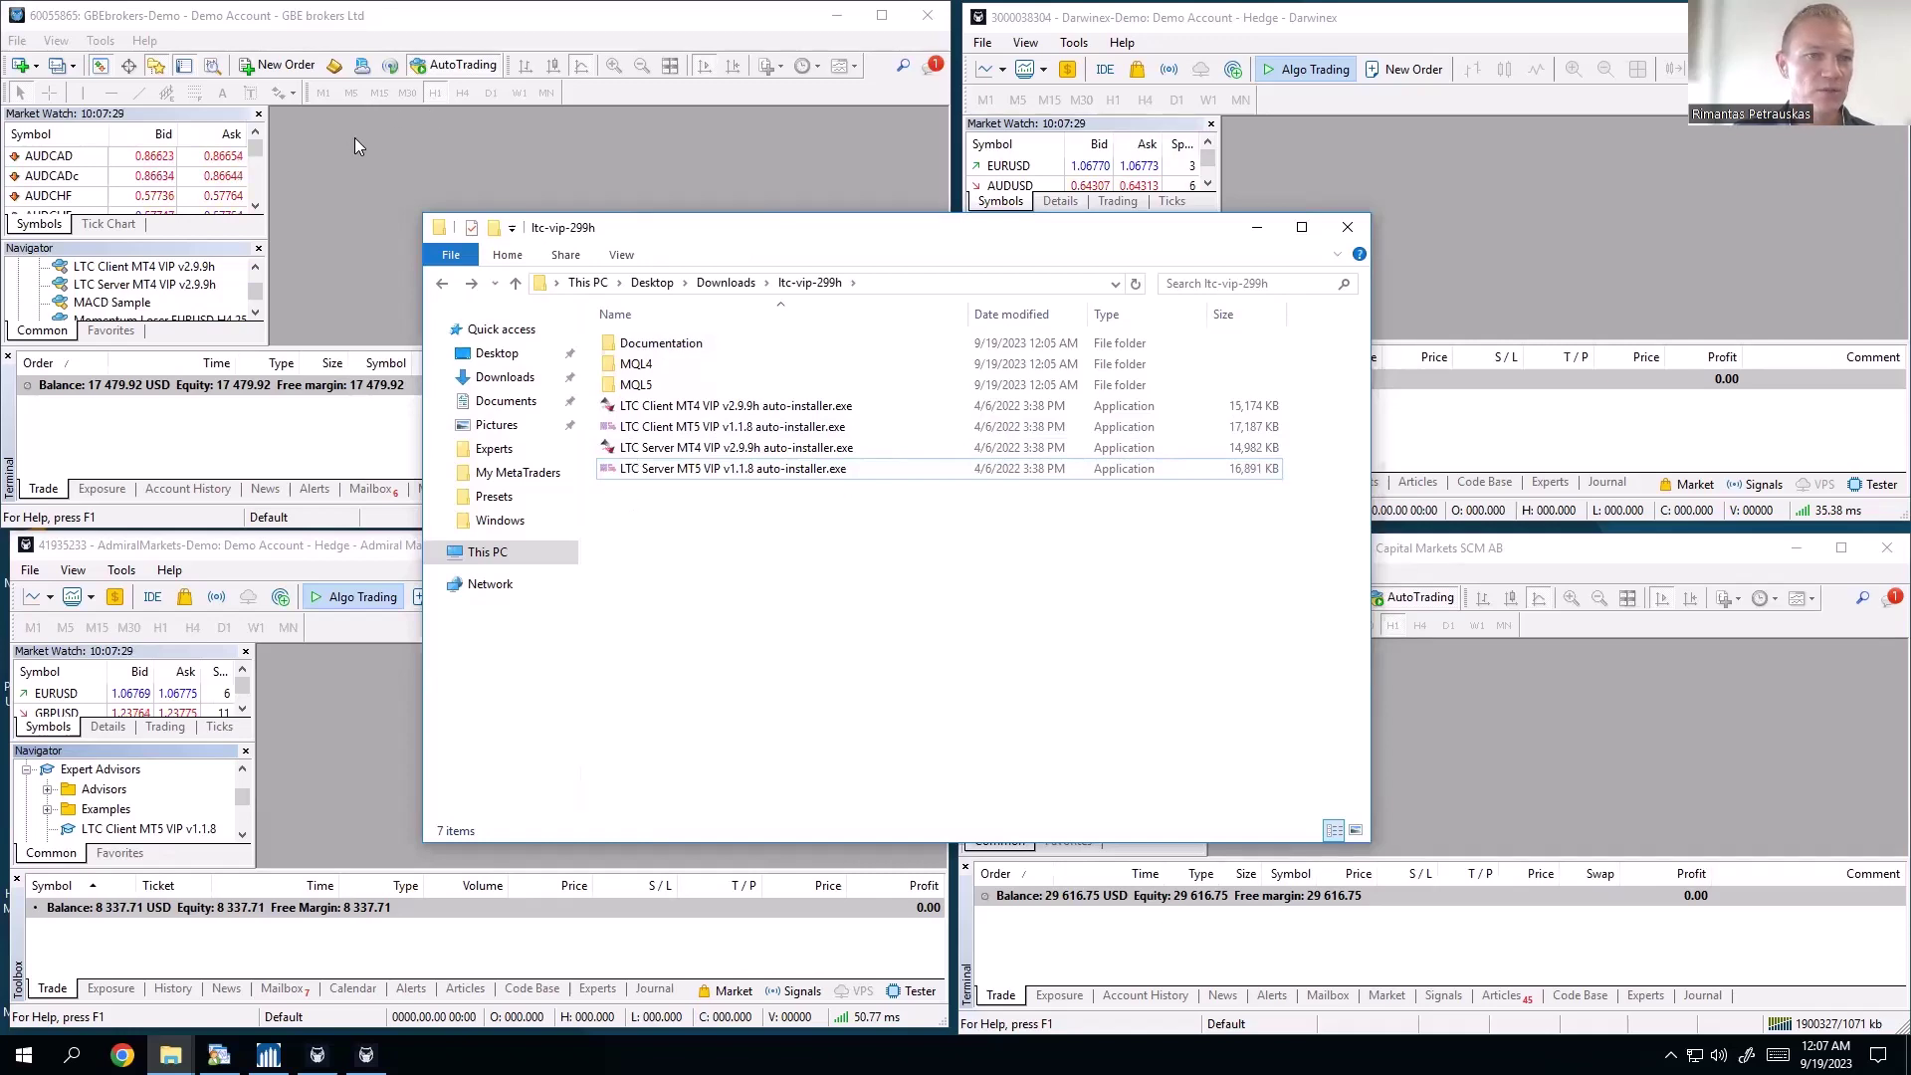
Open the GBE terminal's data folder via File > Open Data Folder and go up to My MetaTraders.
click(18, 41)
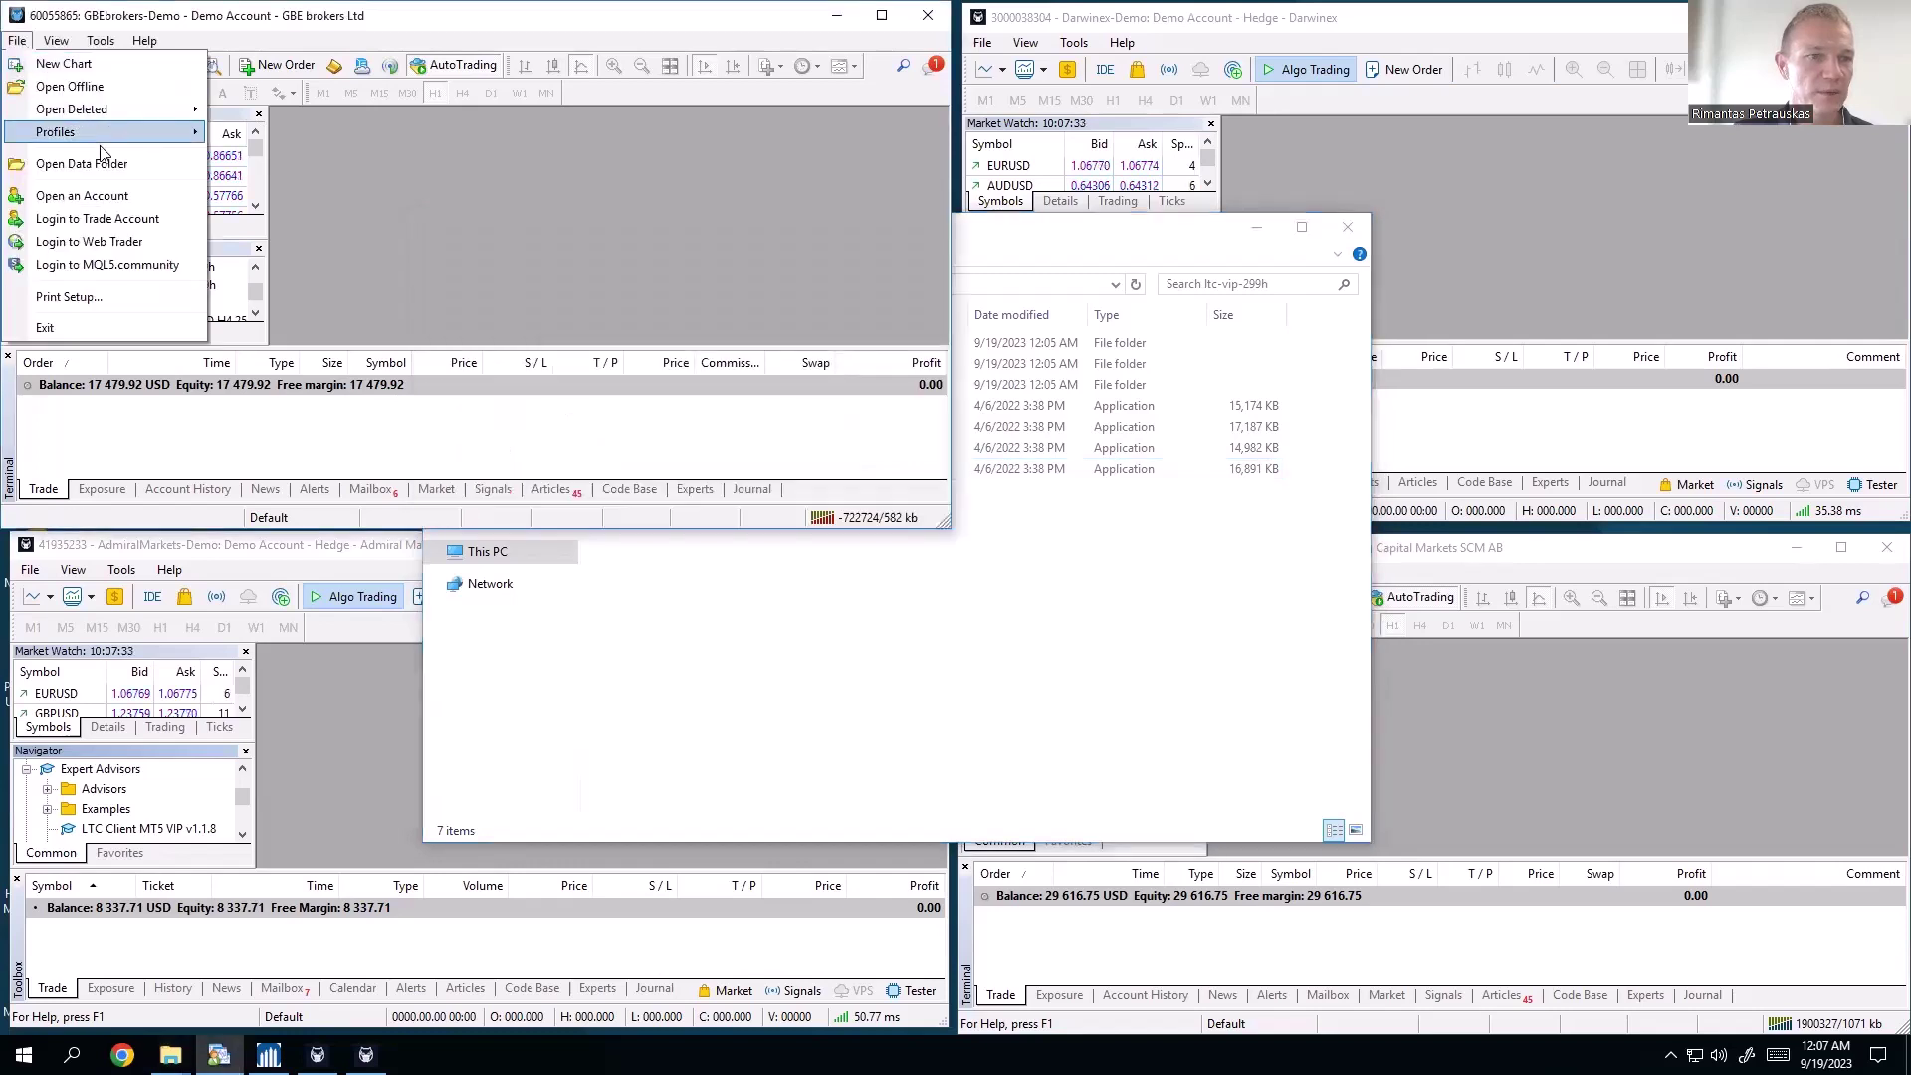
click(158, 167)
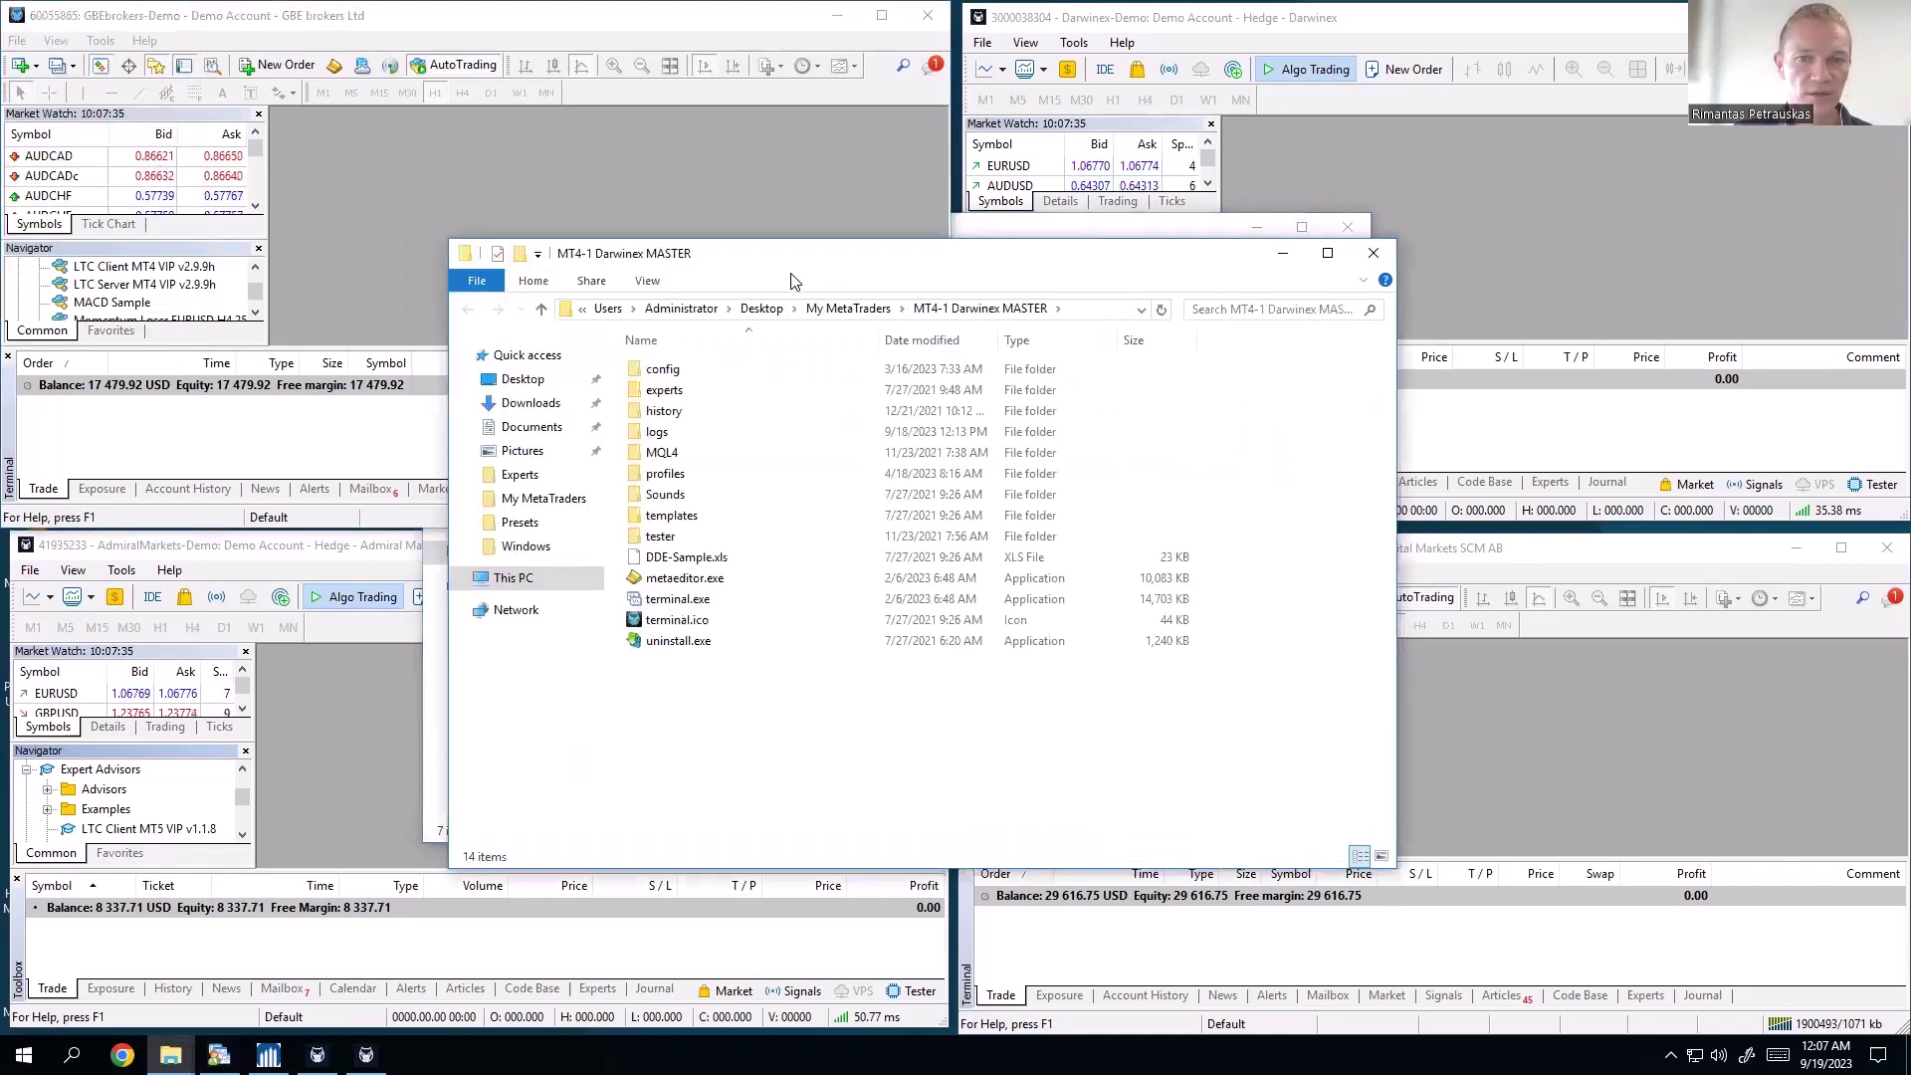
click(841, 309)
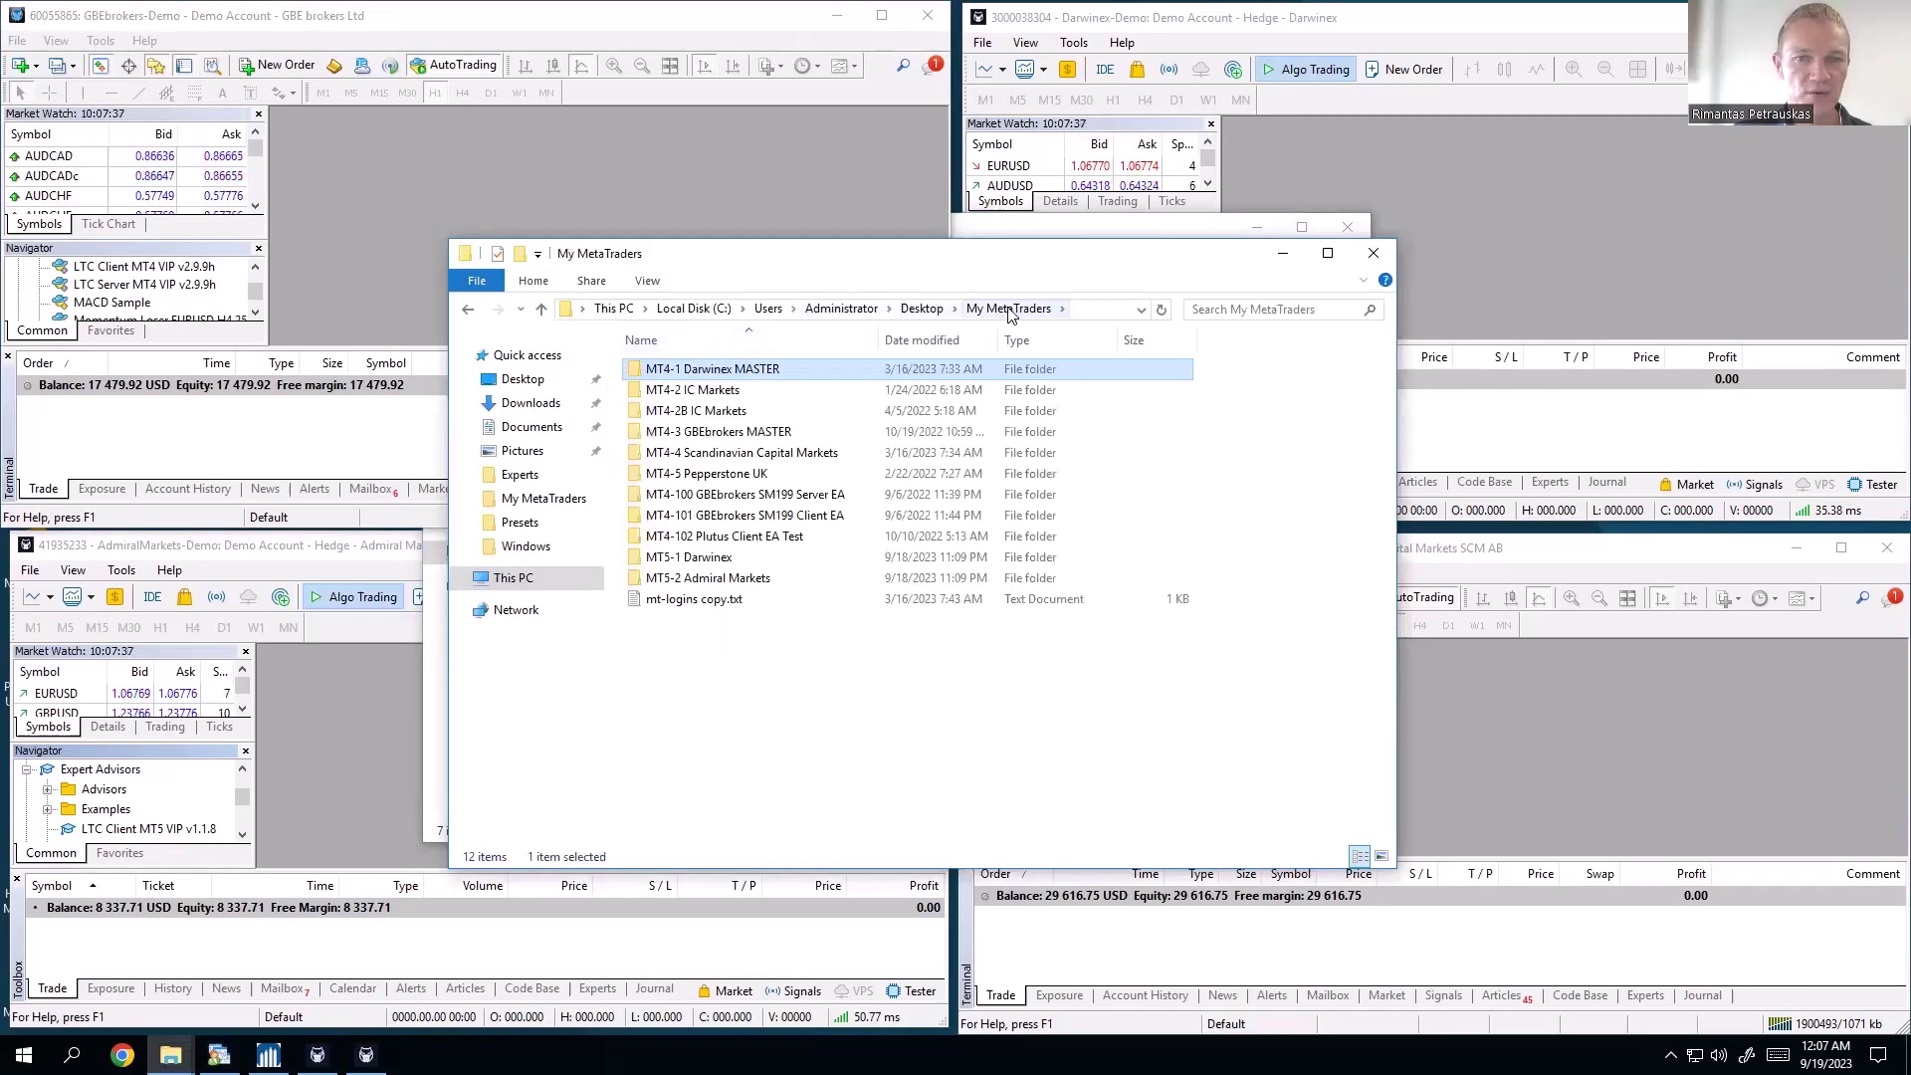
click(753, 682)
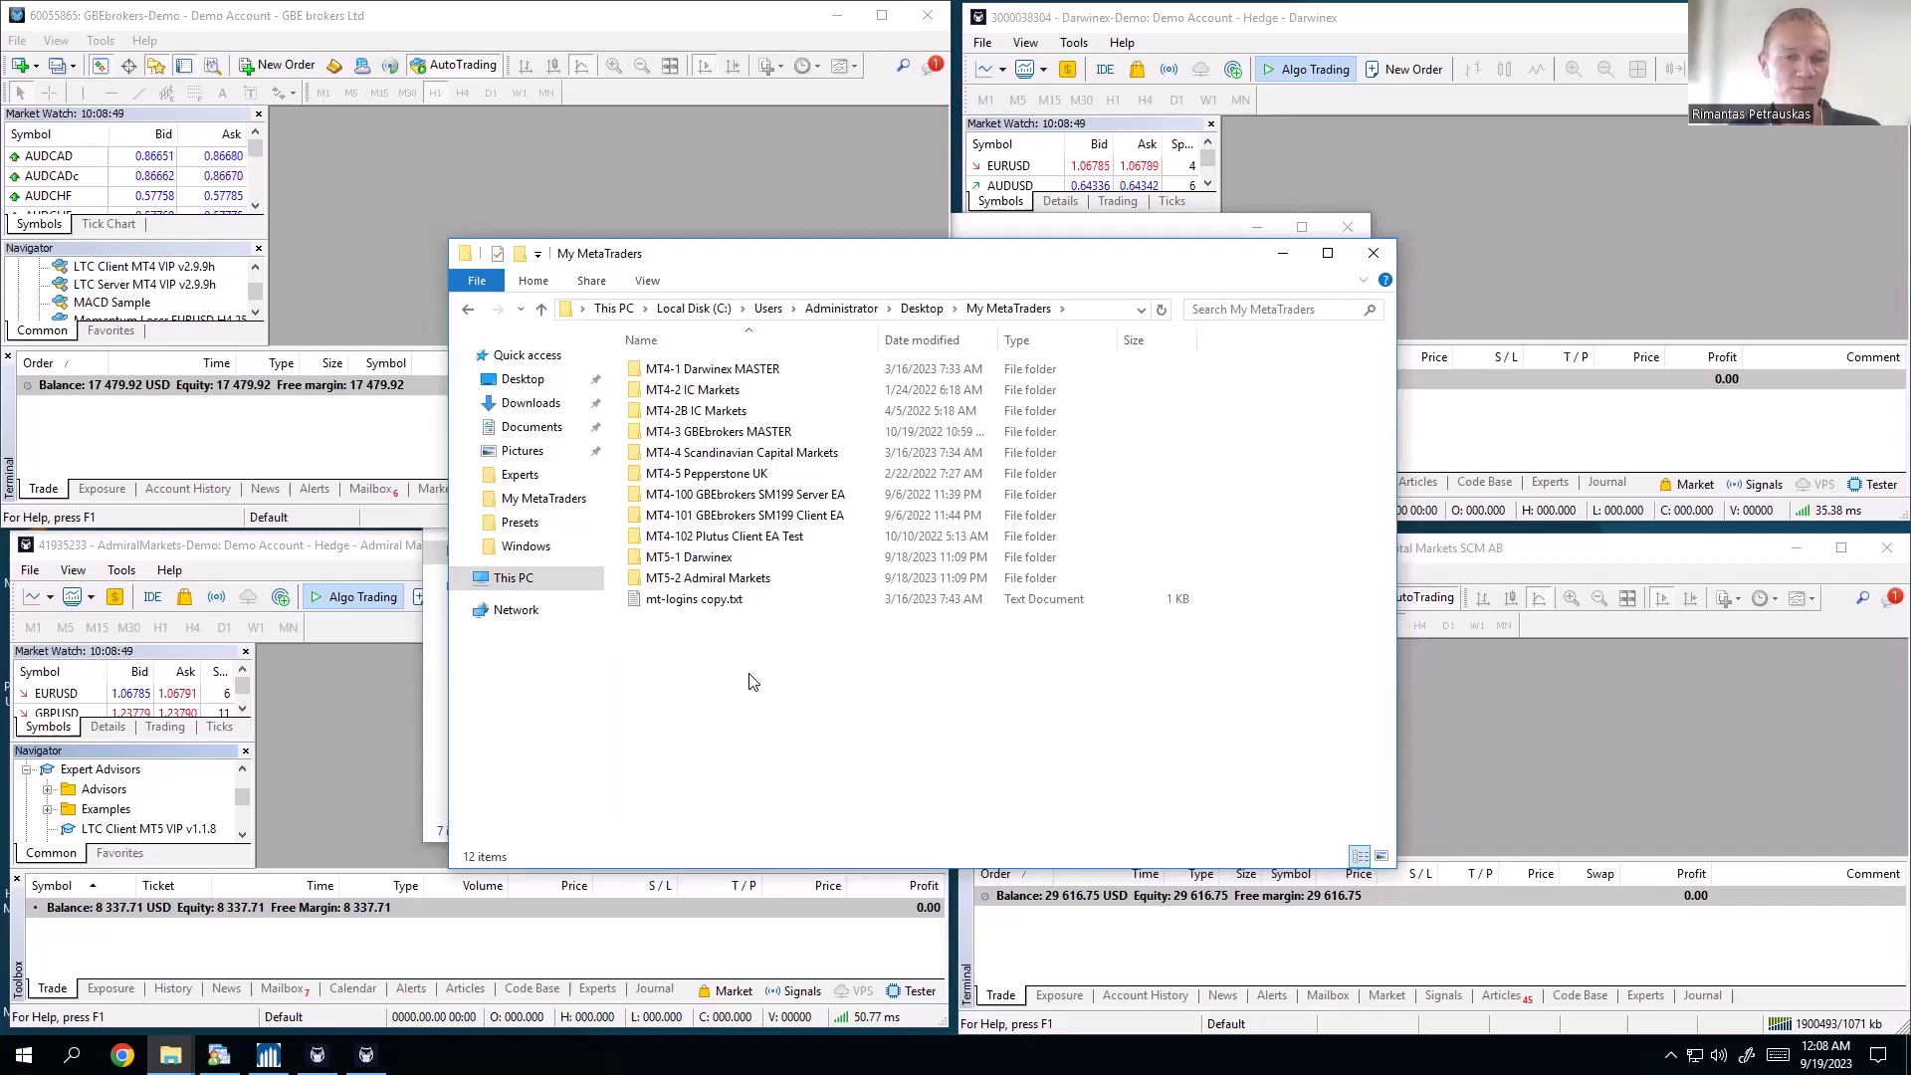
click(710, 374)
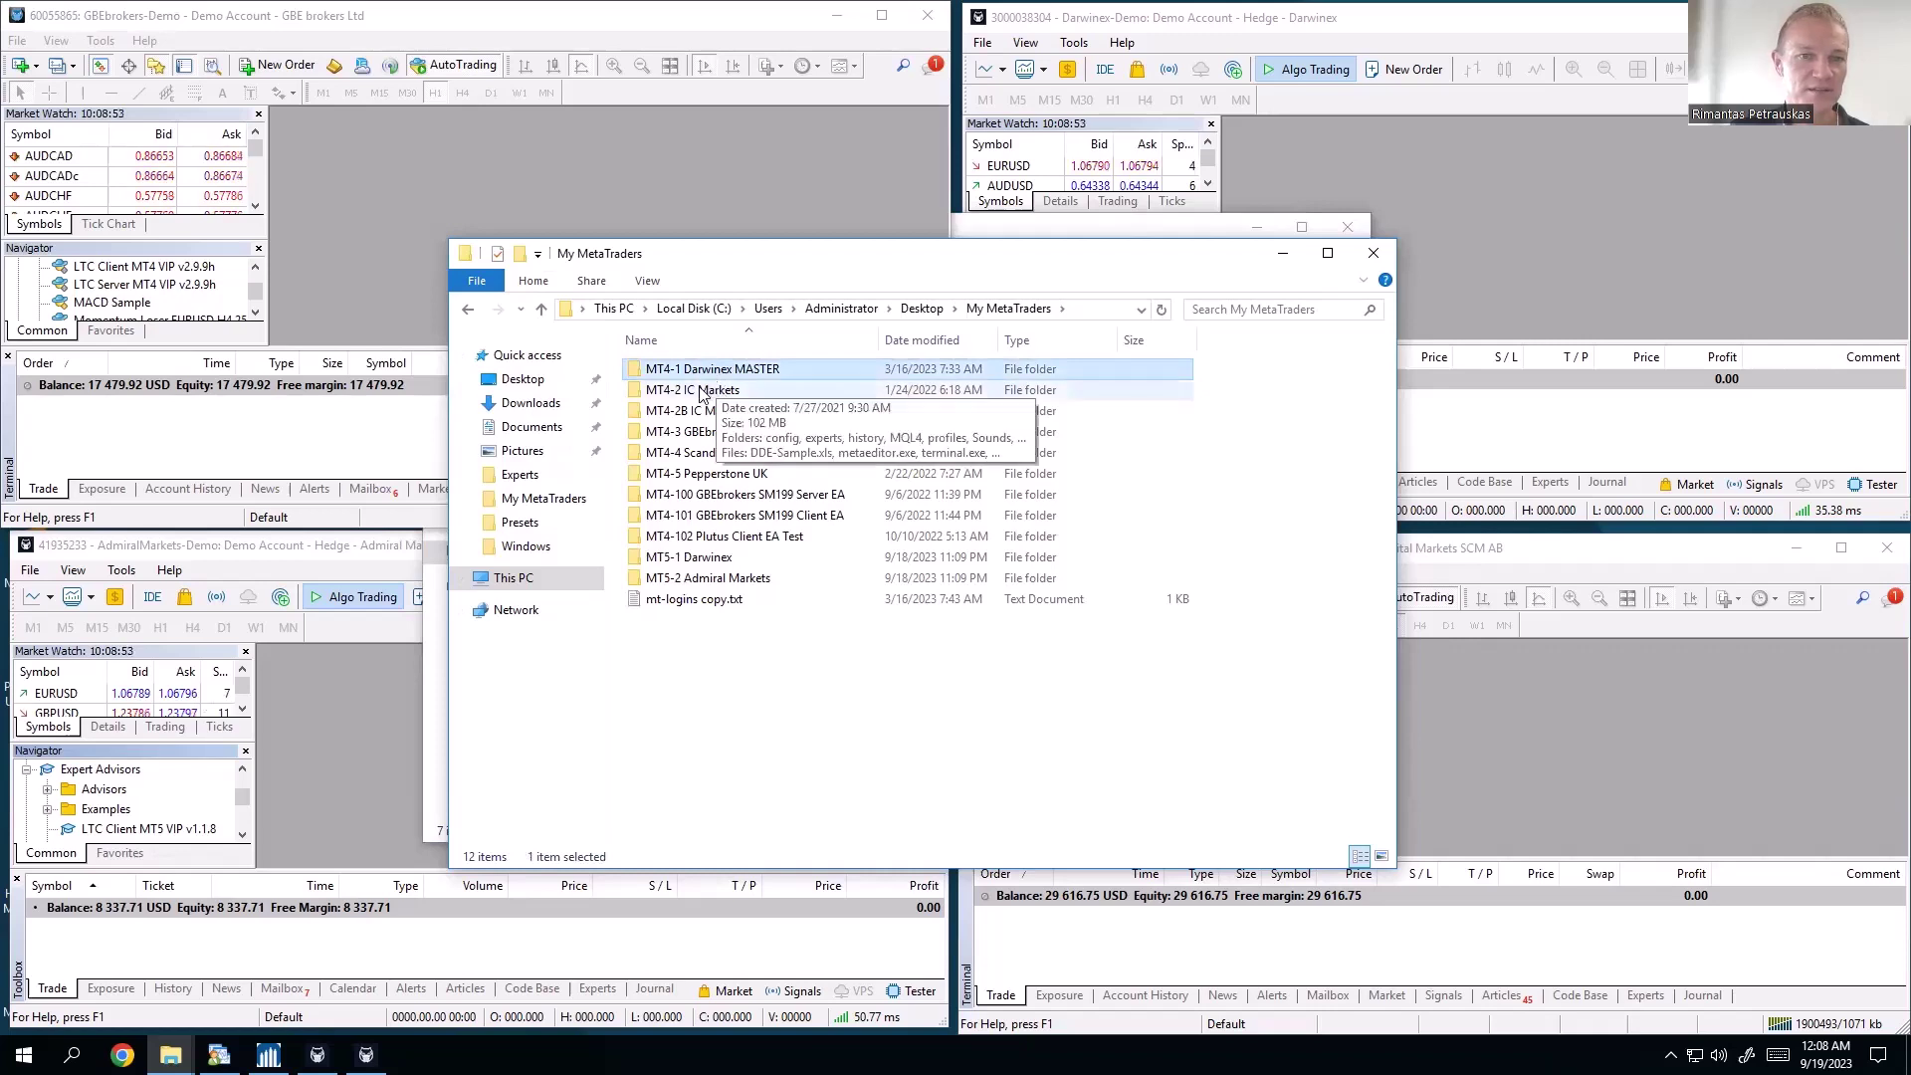
click(701, 391)
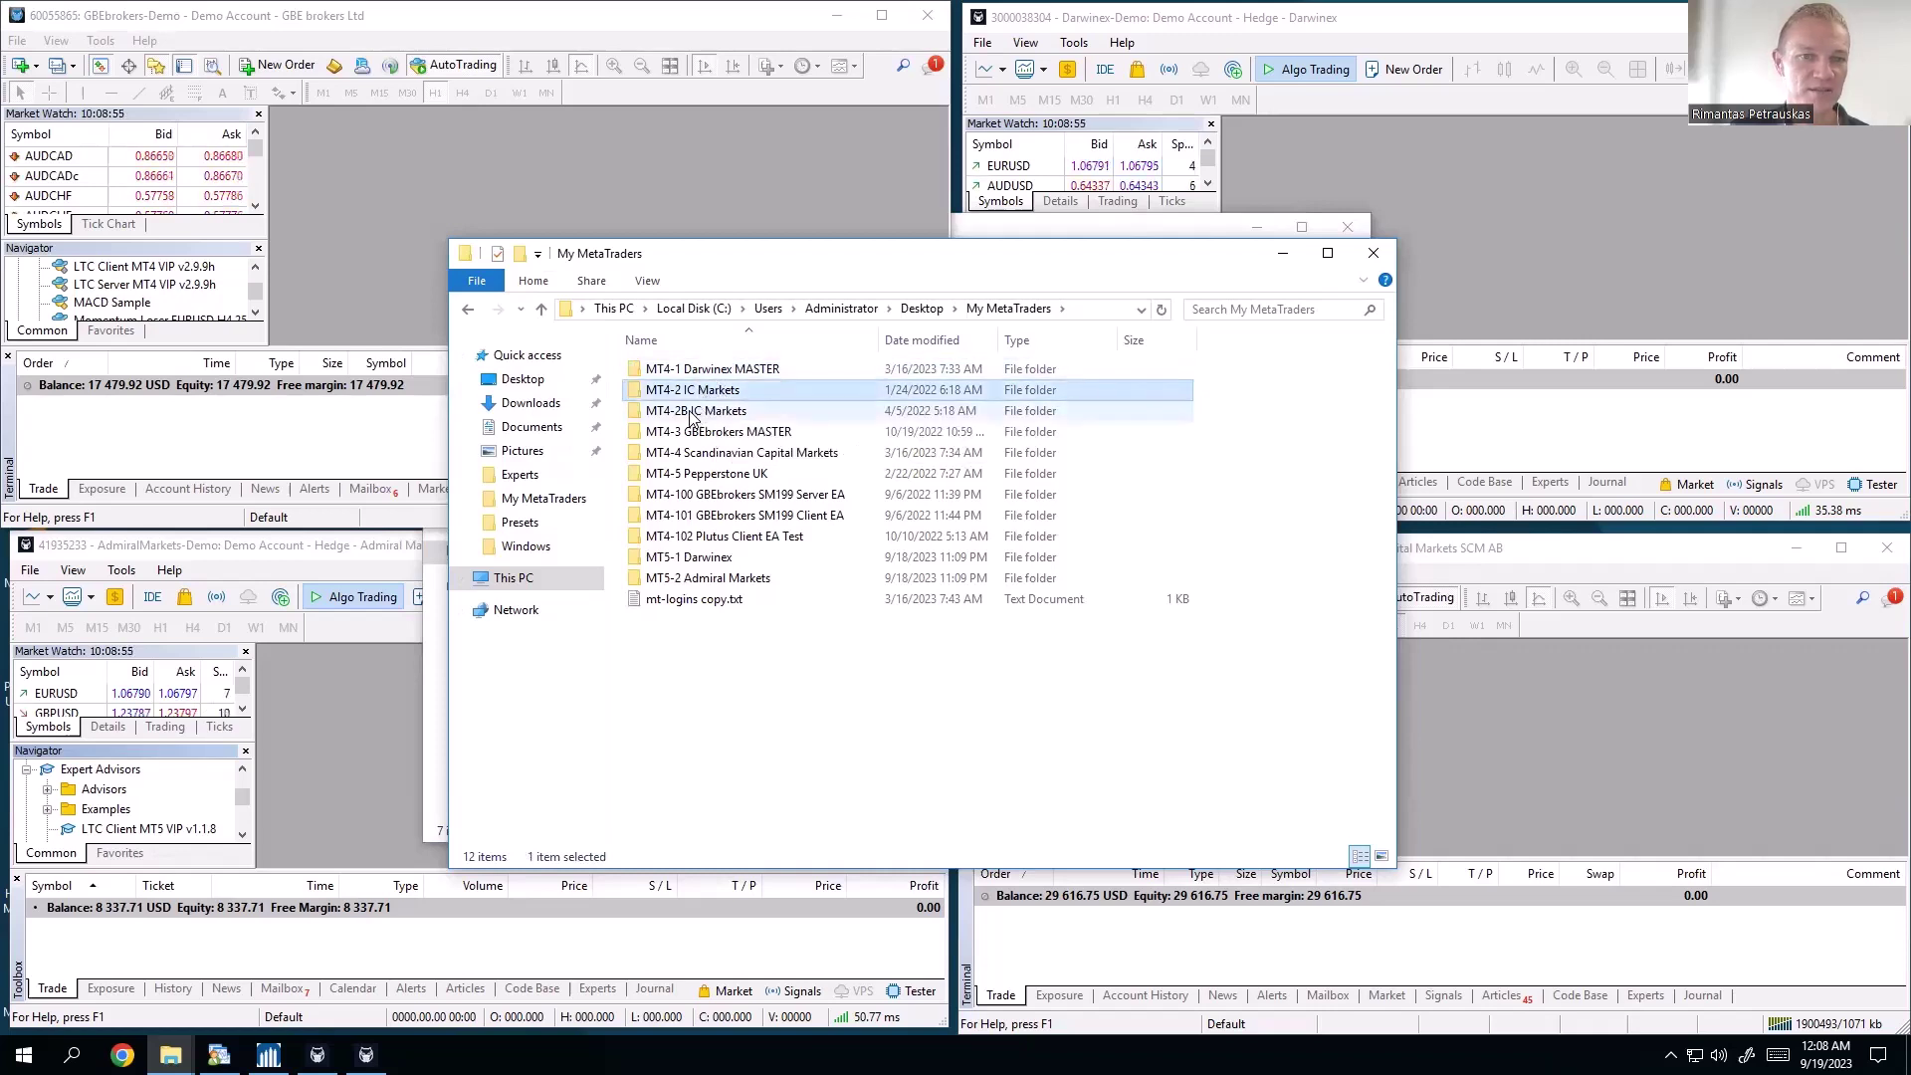
click(692, 414)
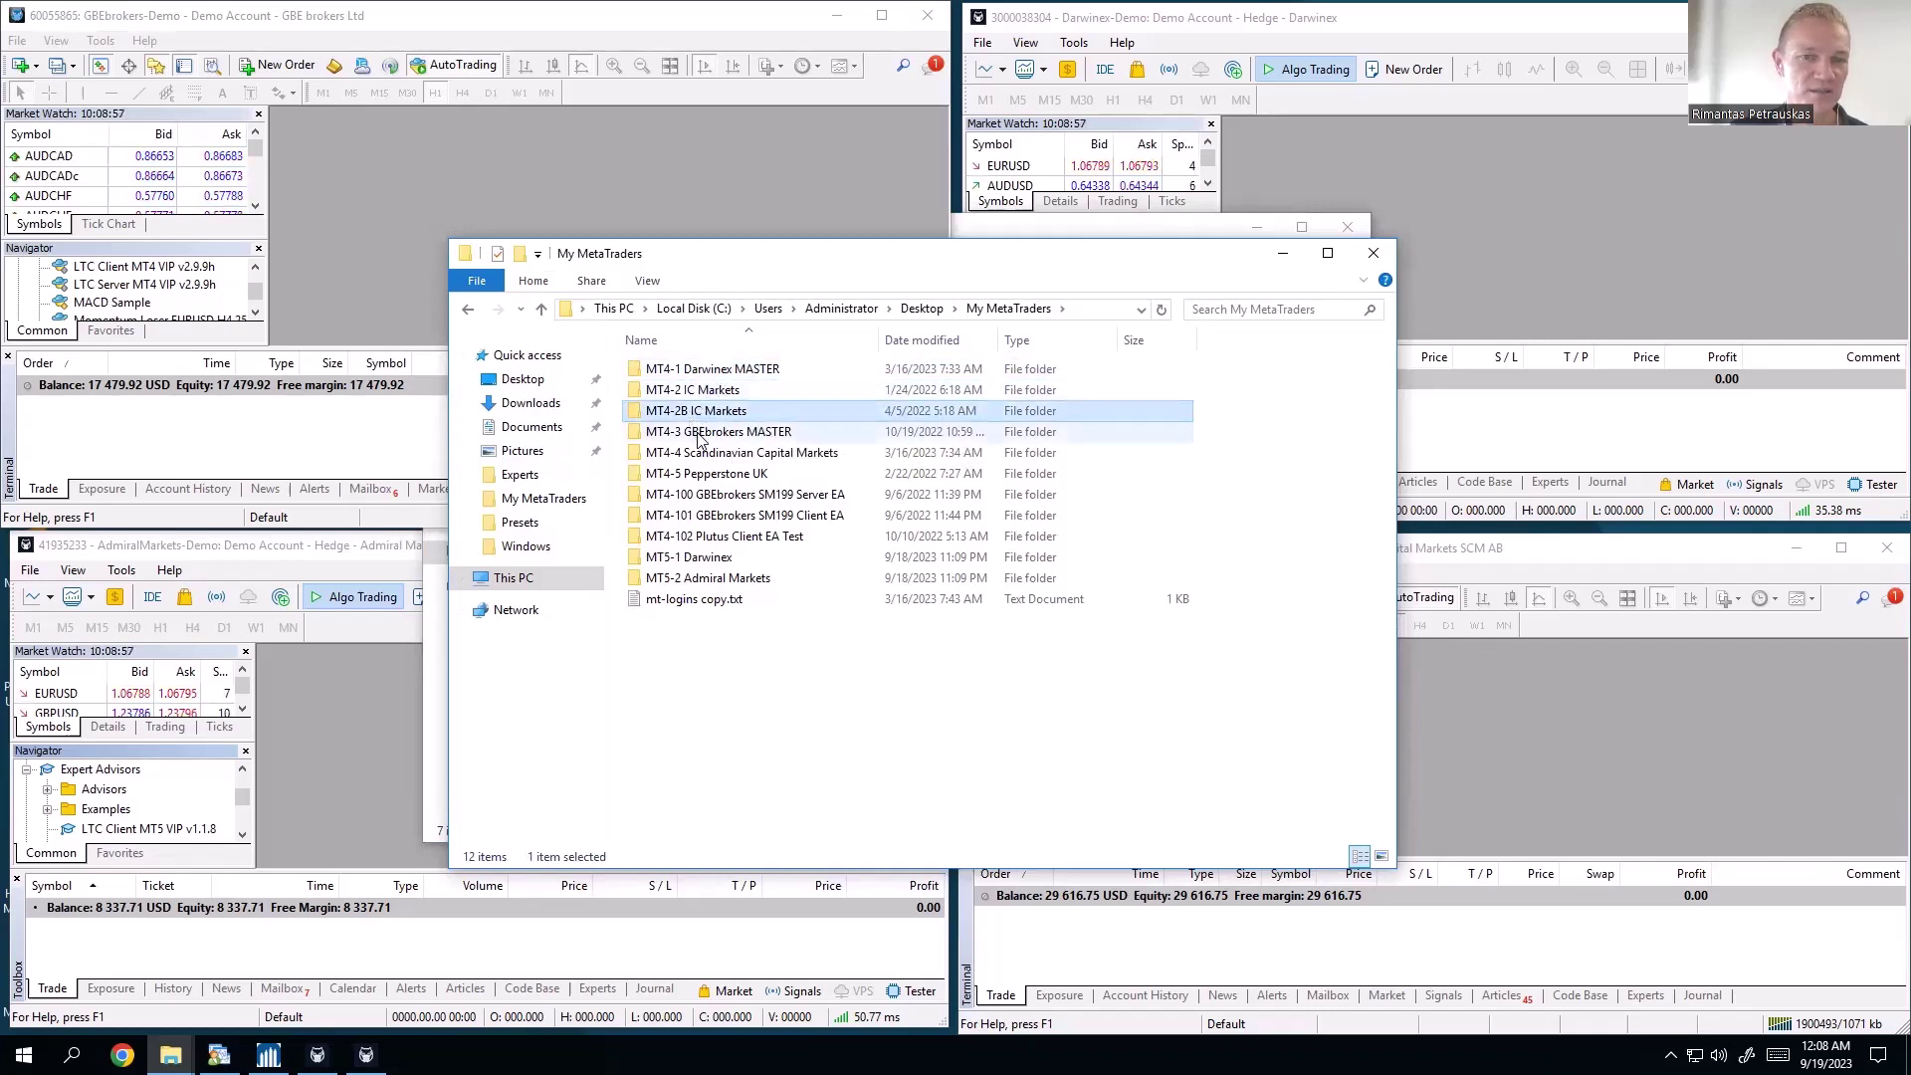
click(700, 432)
click(710, 456)
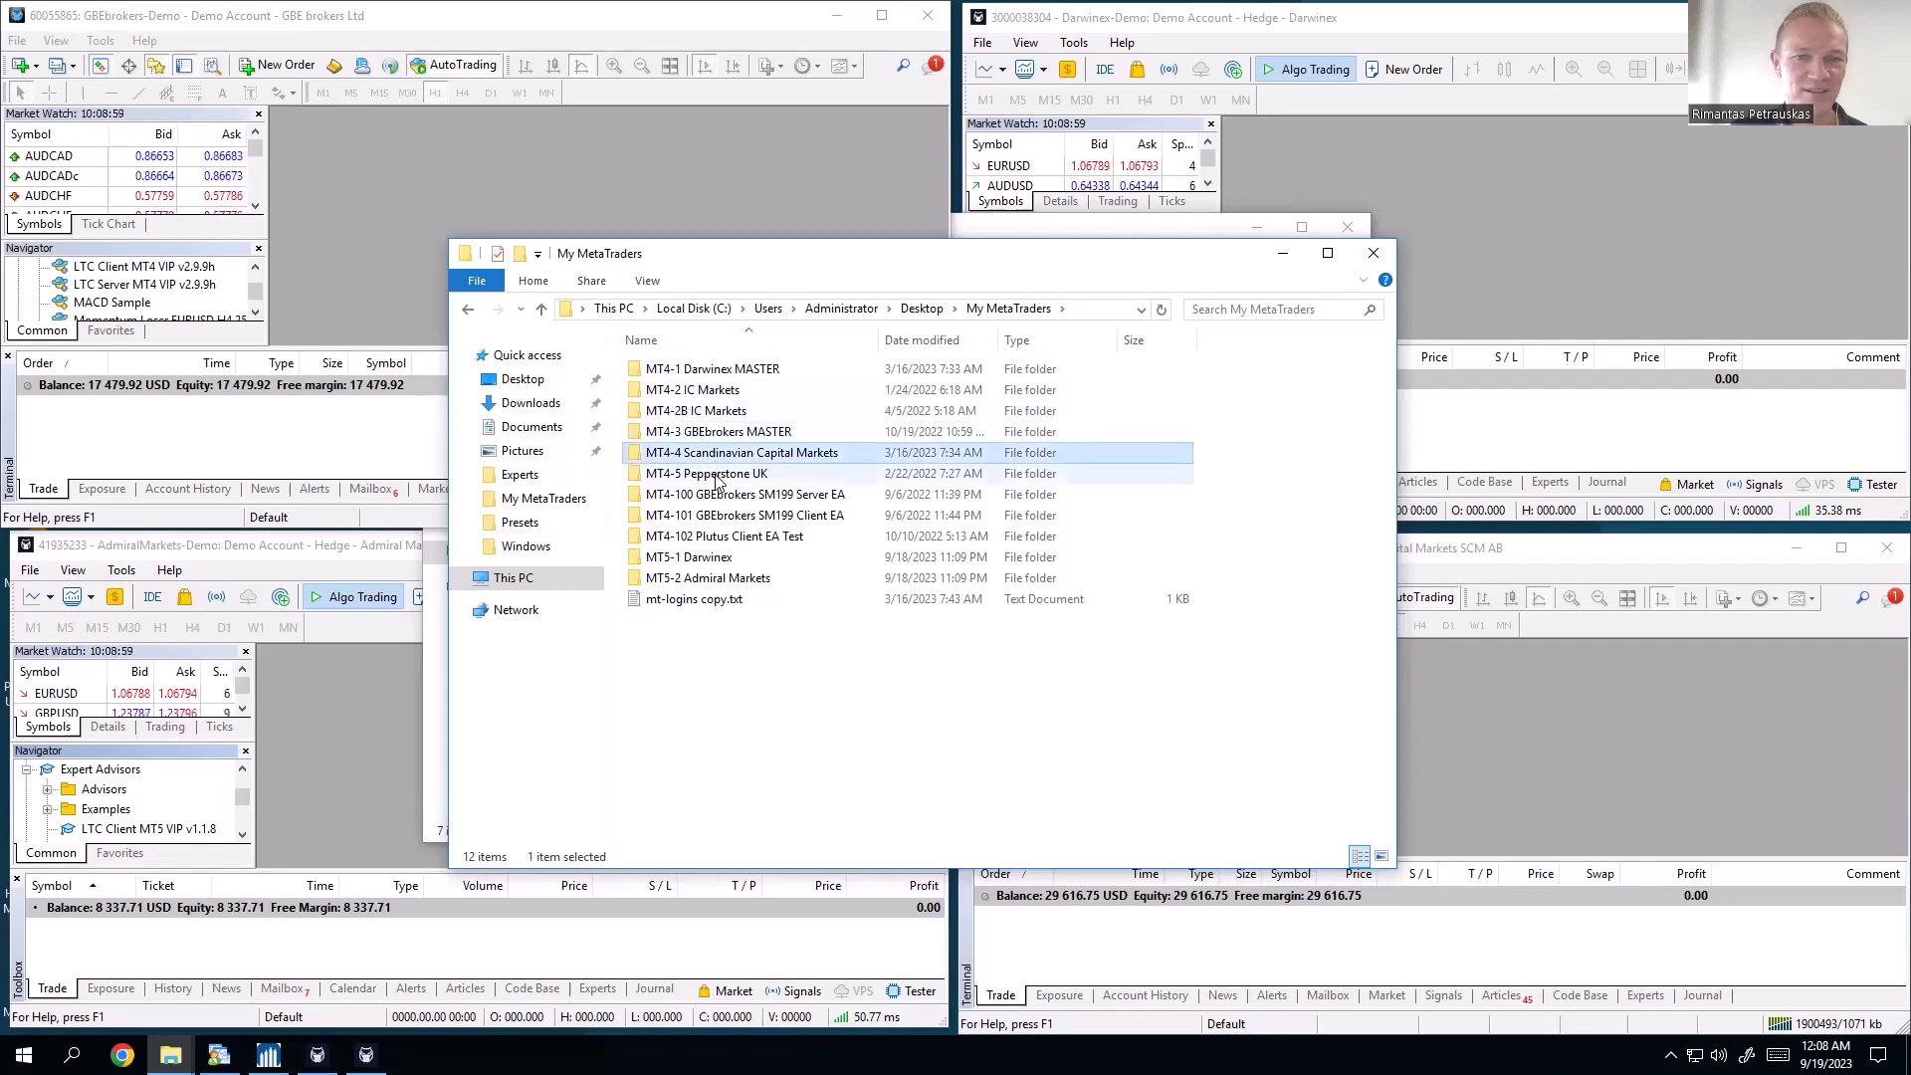
click(720, 478)
click(723, 498)
click(726, 519)
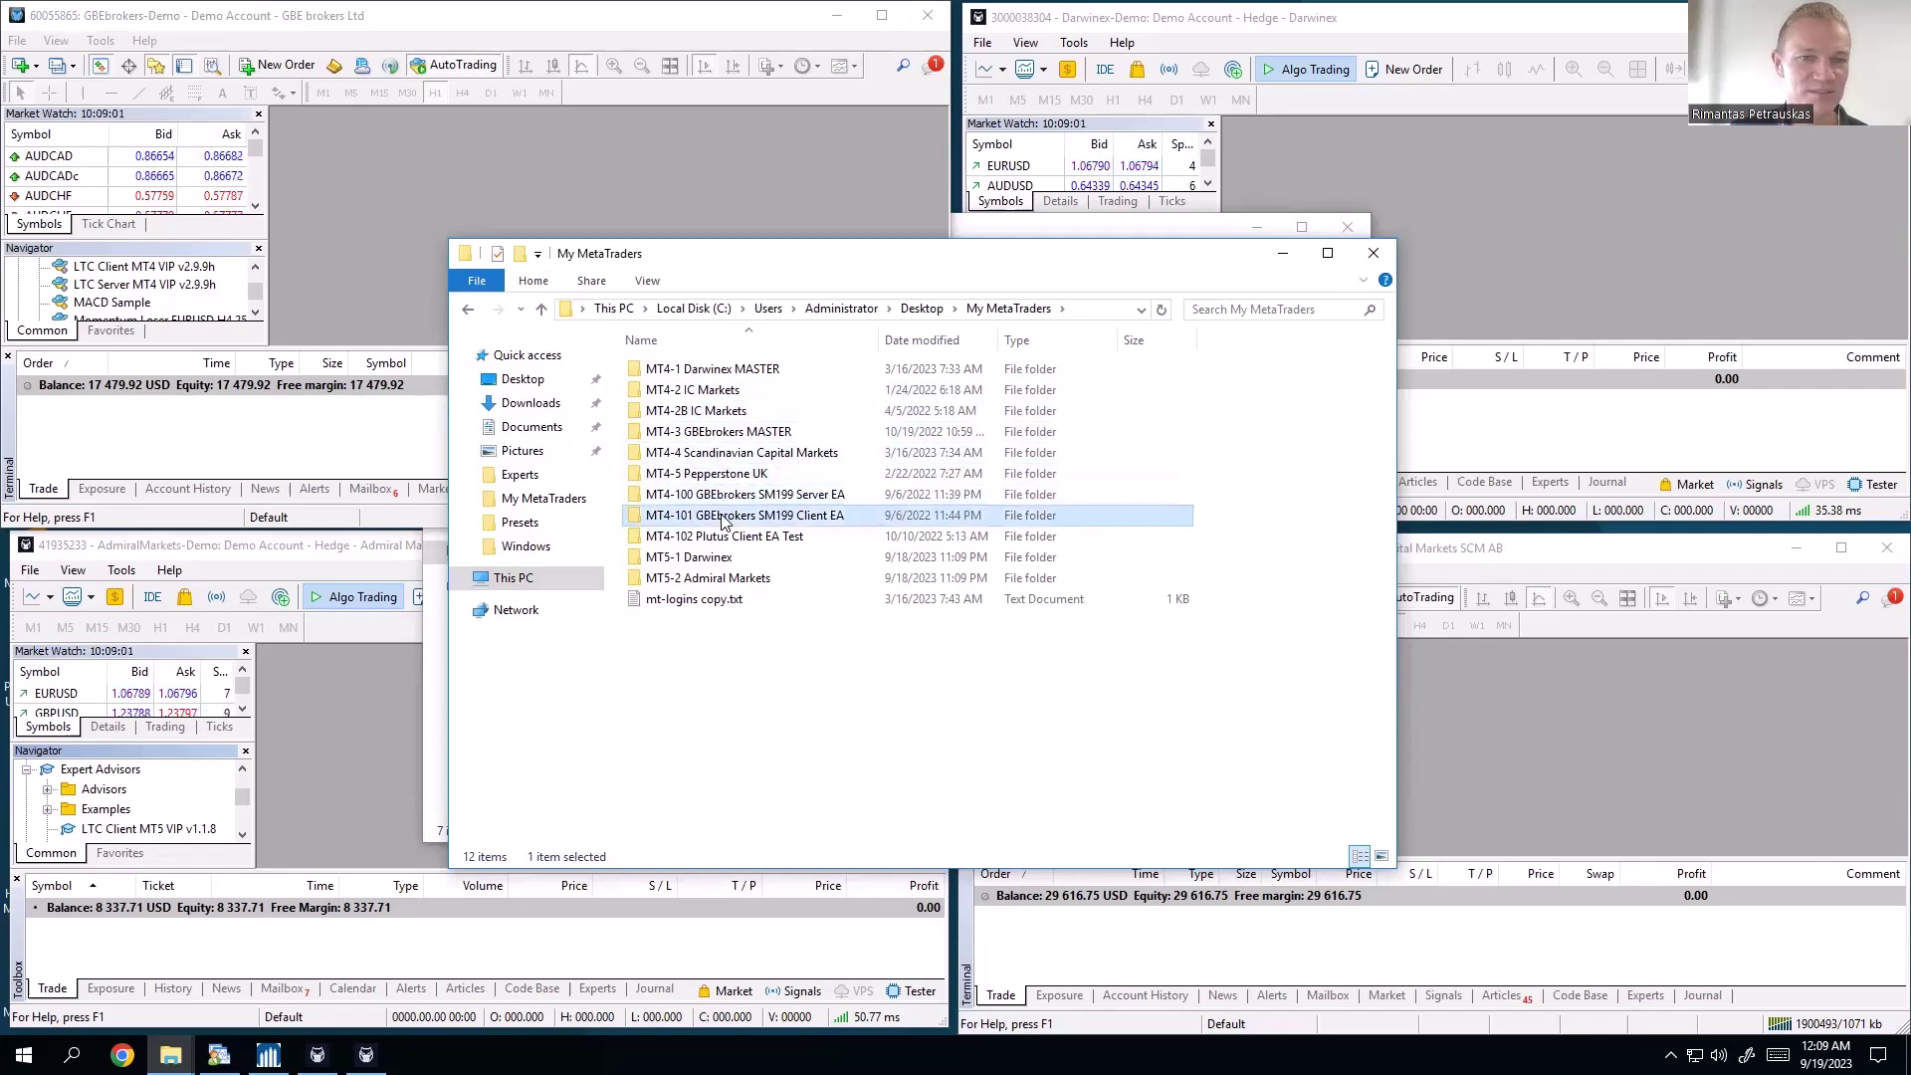
click(702, 538)
click(699, 560)
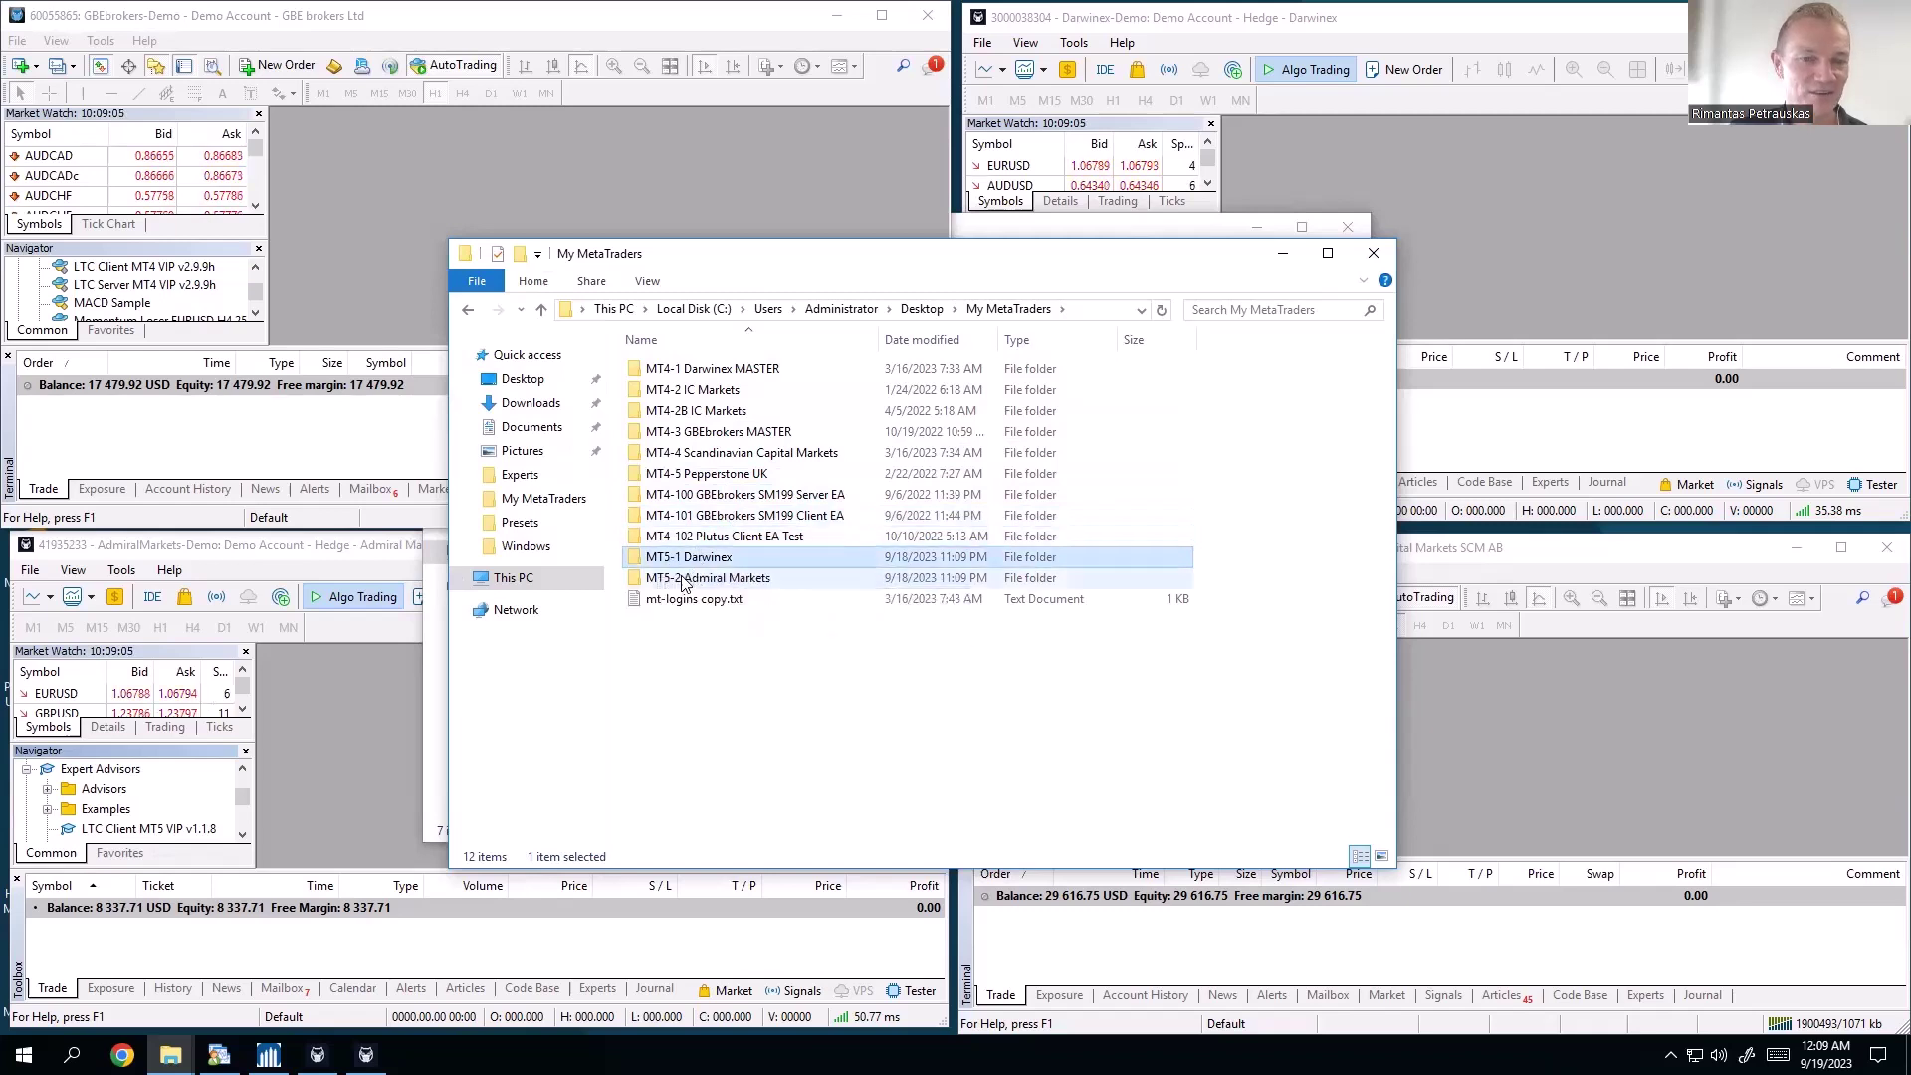
click(707, 580)
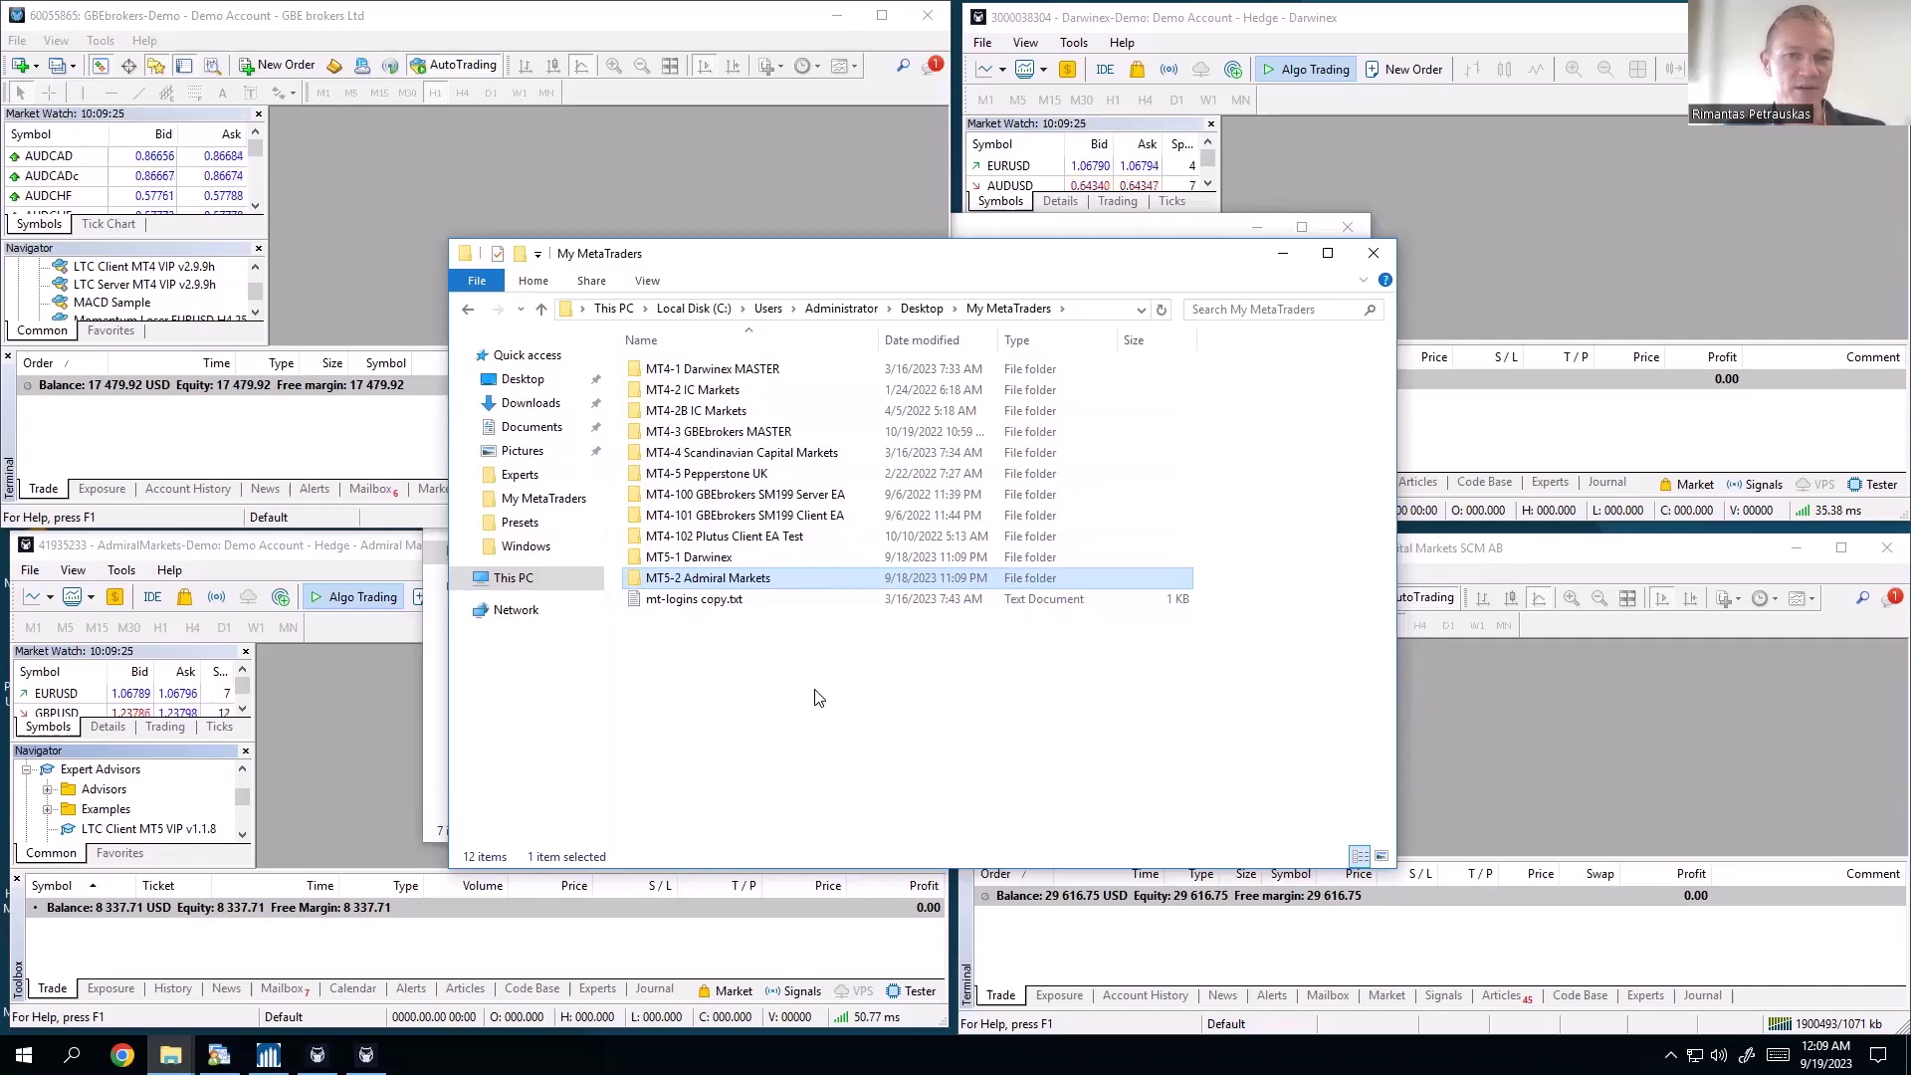
click(783, 370)
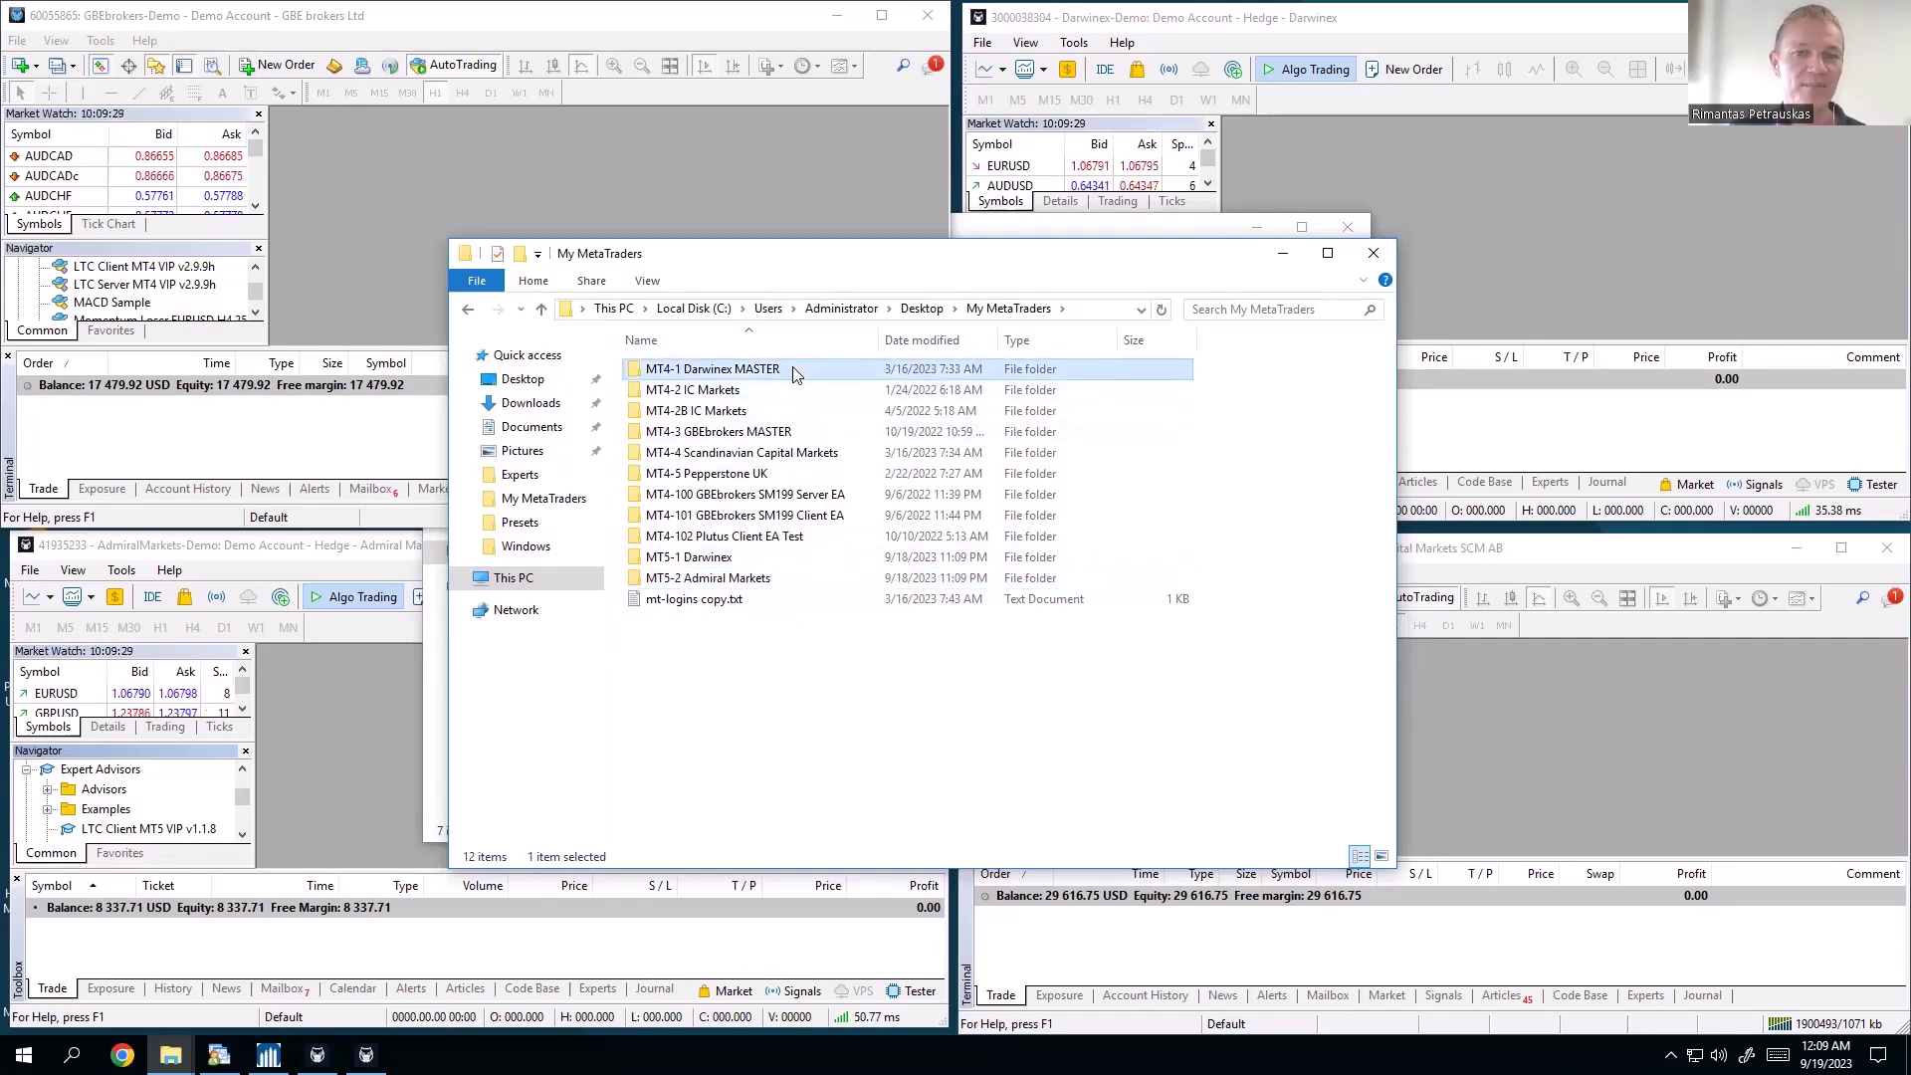
mouse_move(794, 374)
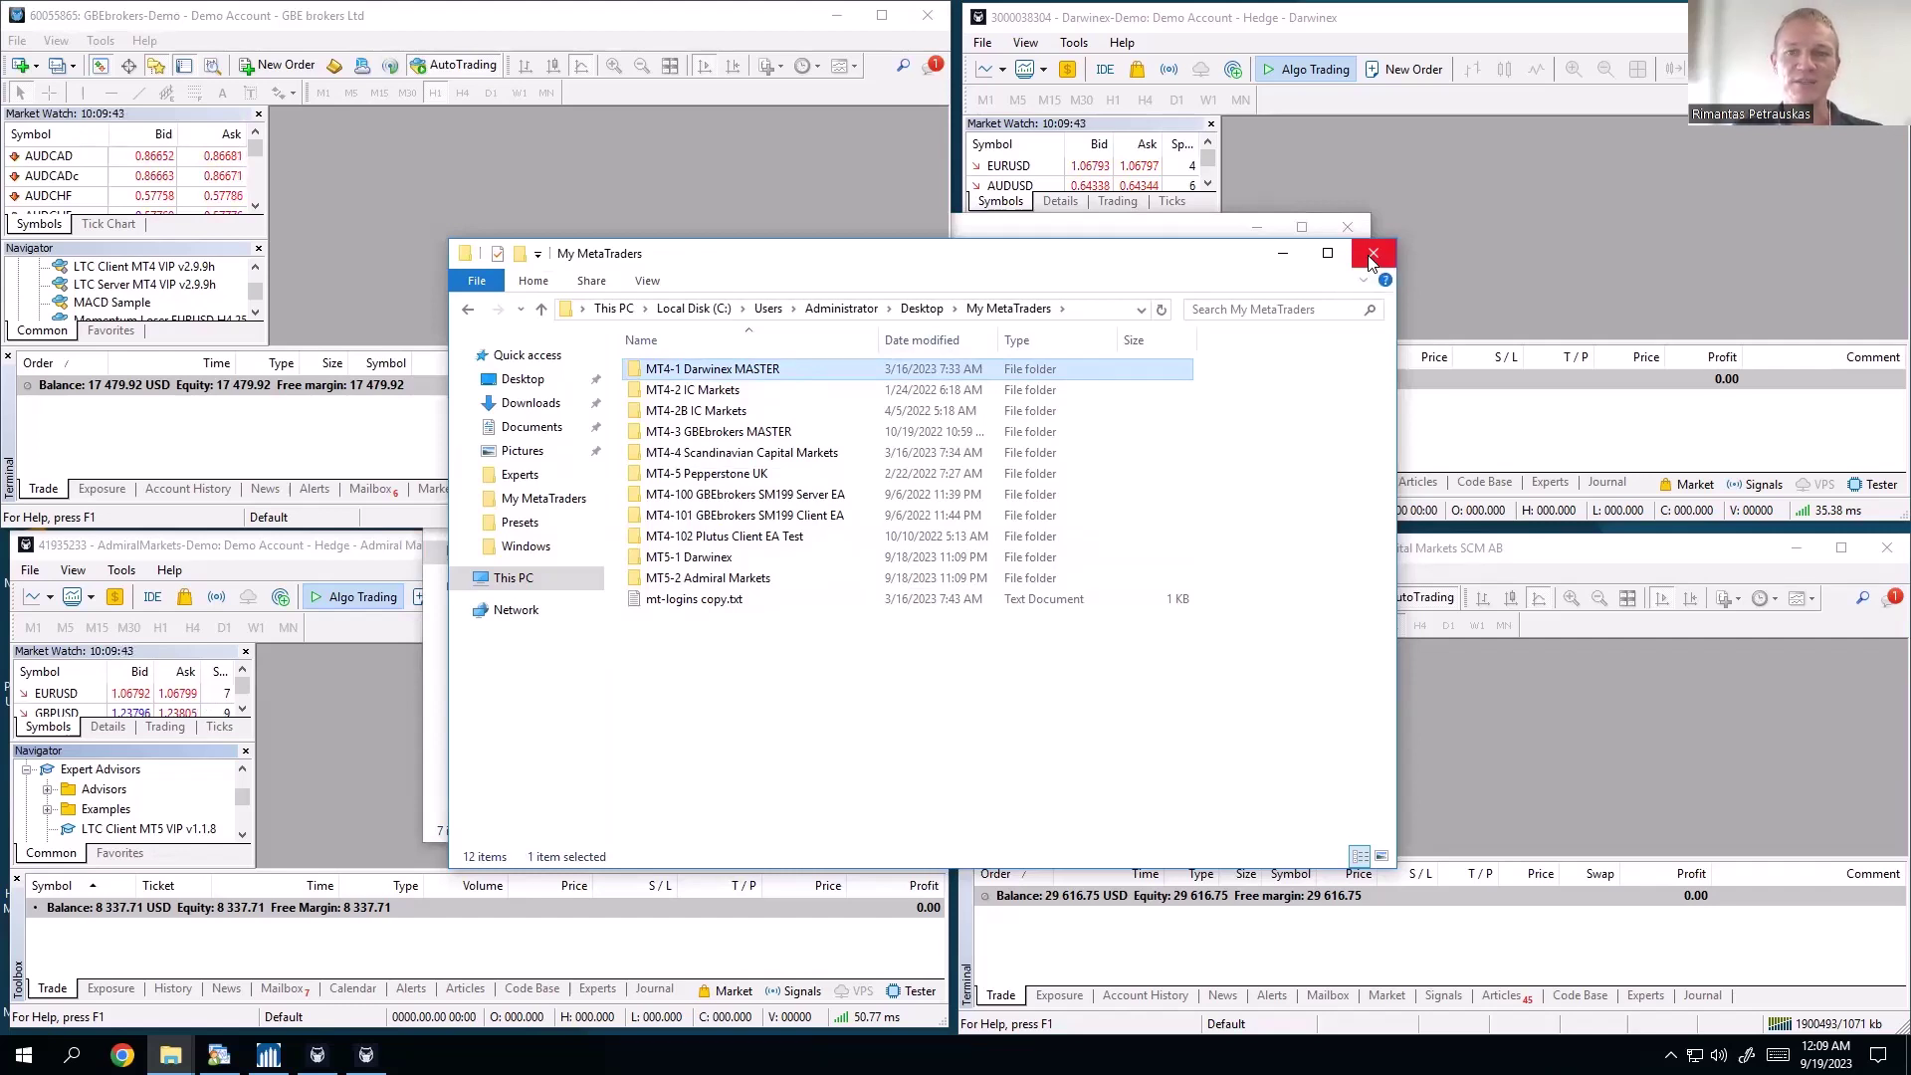
Close My MetaTraders, bring the Darwinex, Admiral and Scandinavian terminals forward, and reopen ltc-vip-299h.
click(1371, 259)
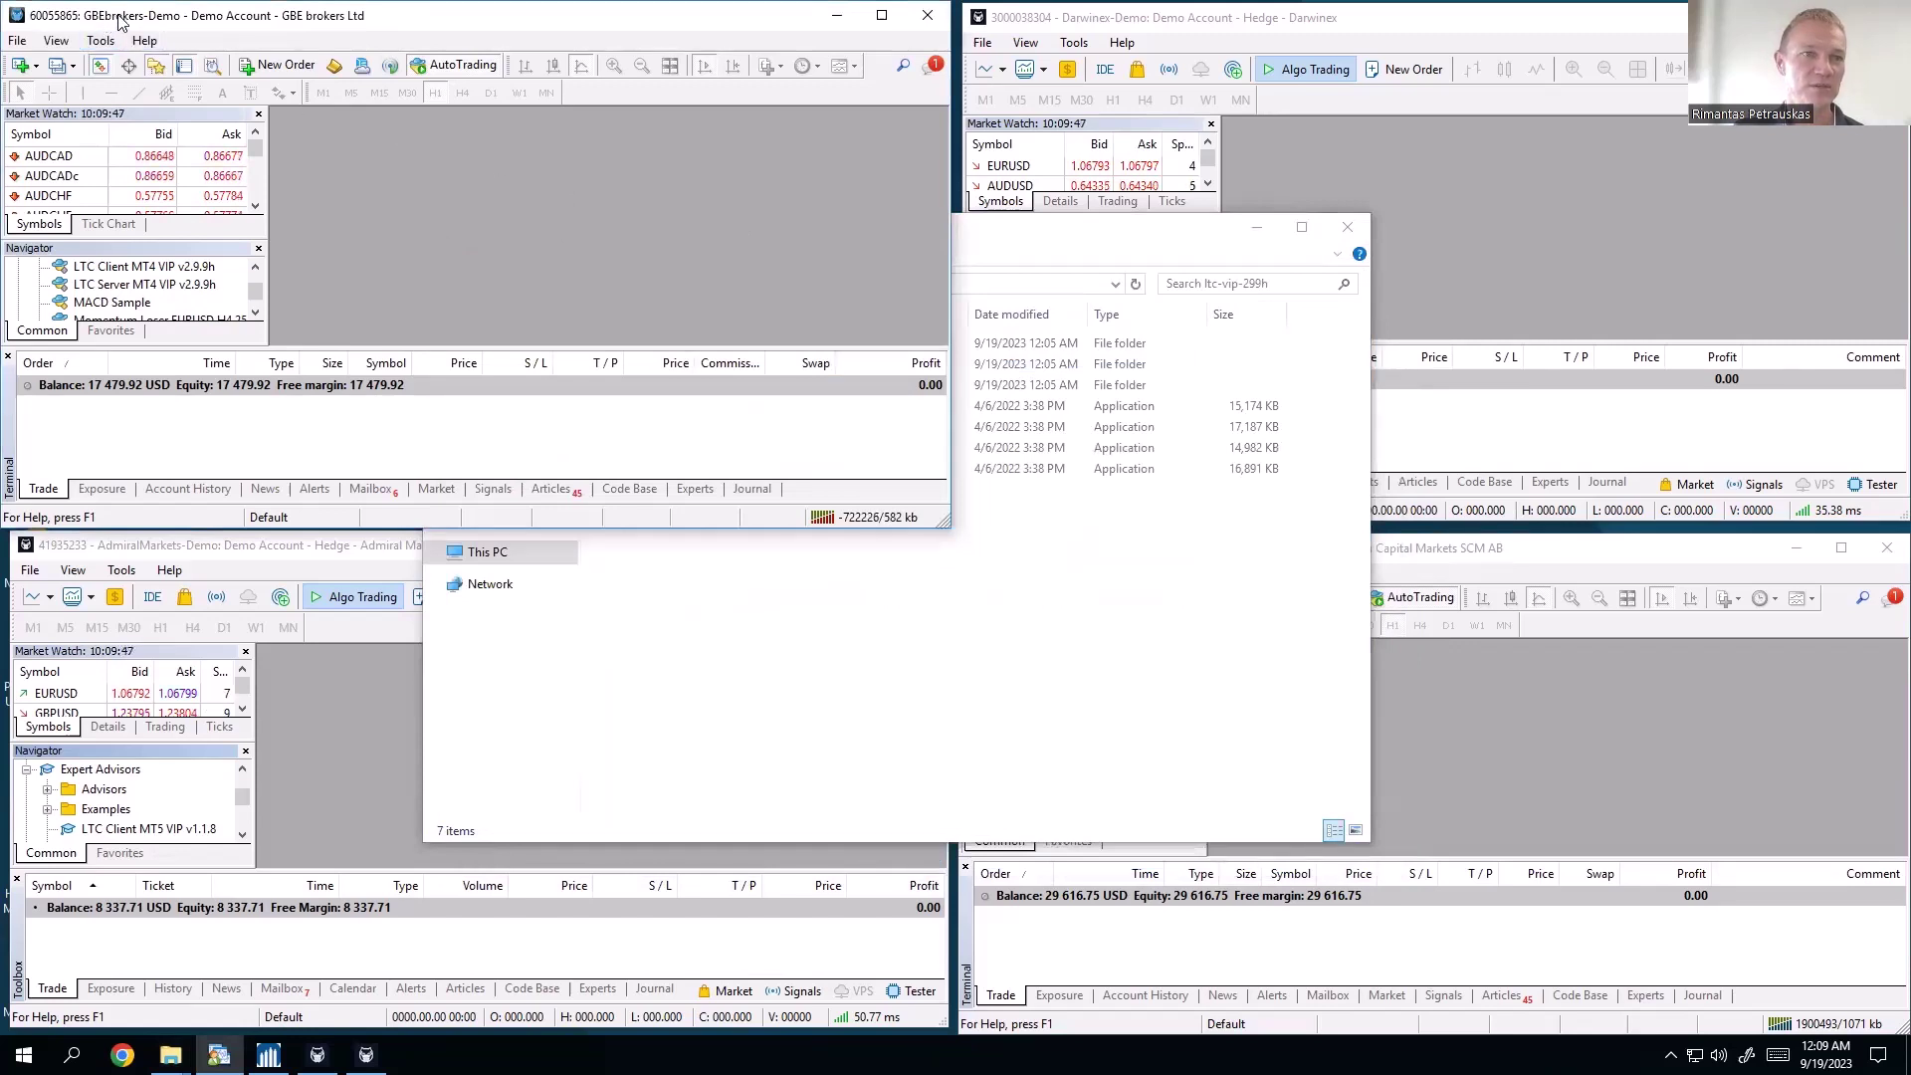
click(1433, 149)
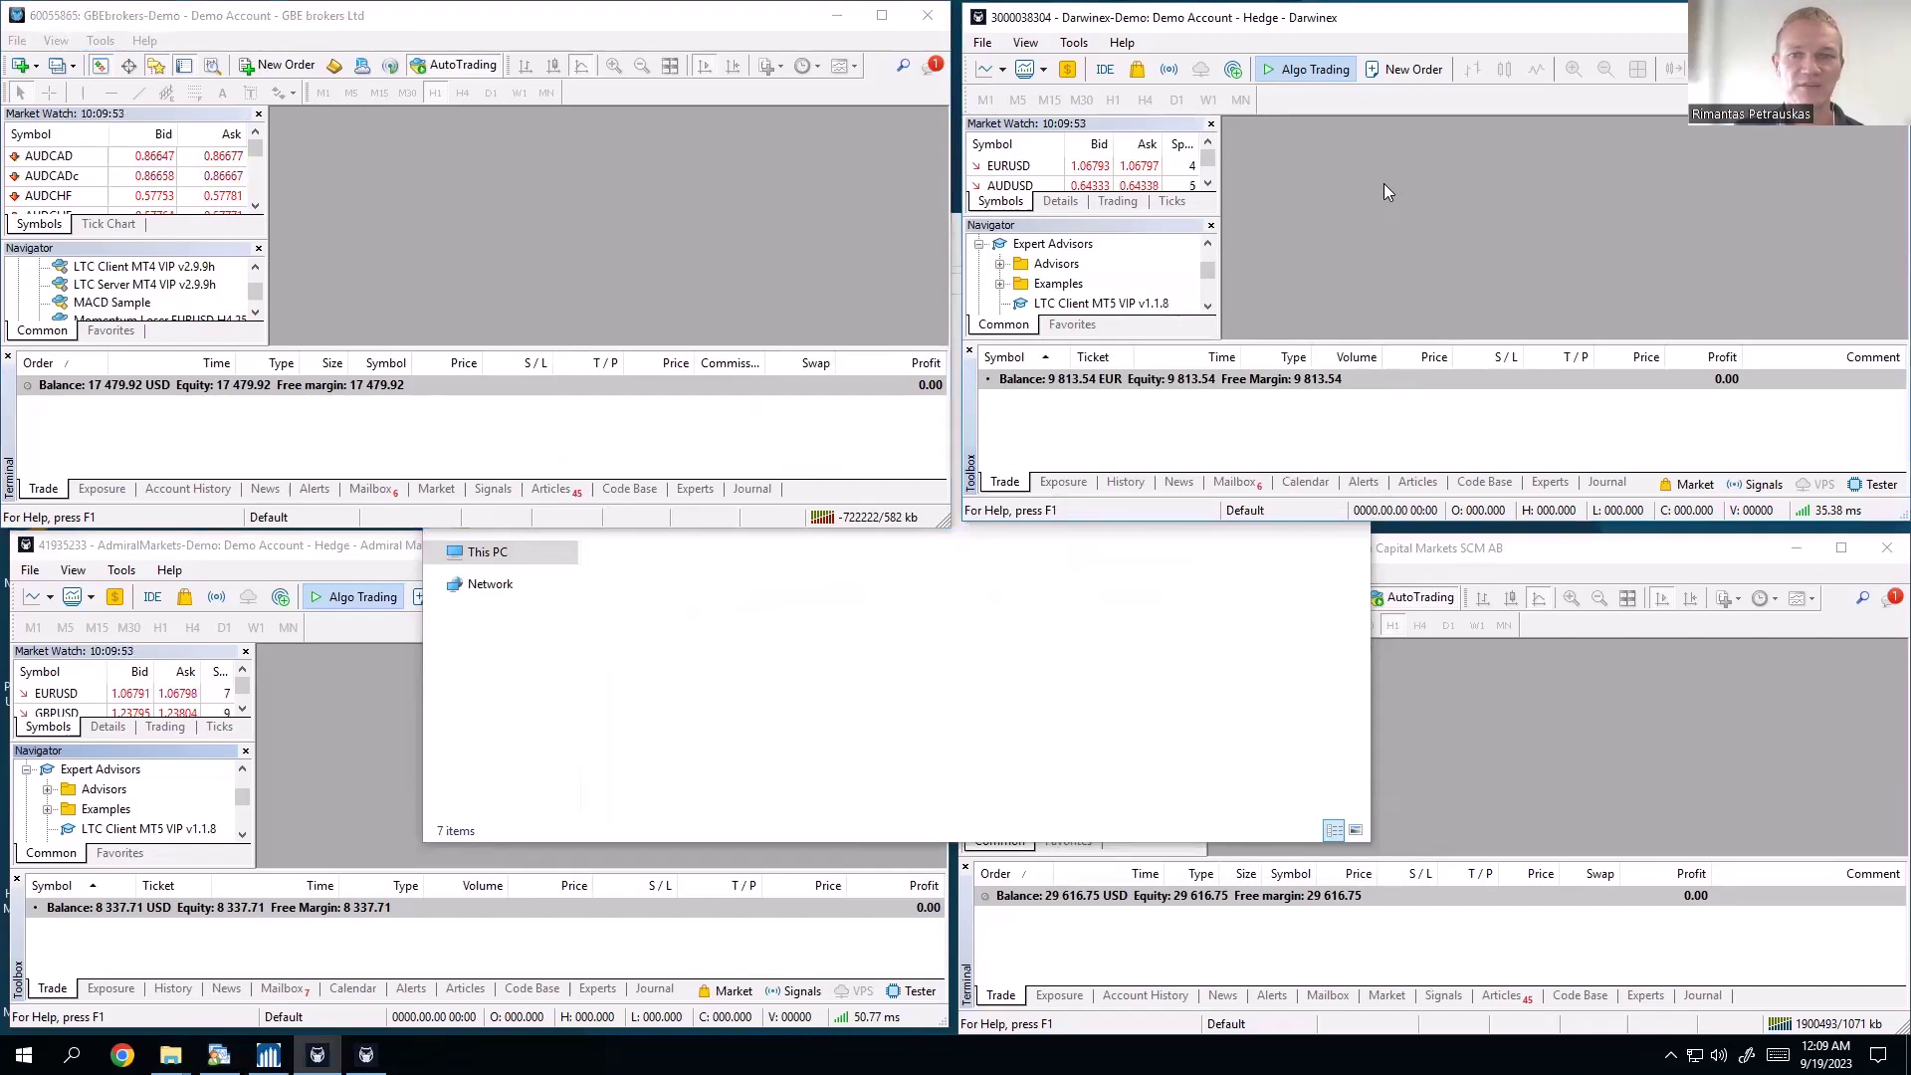
click(335, 725)
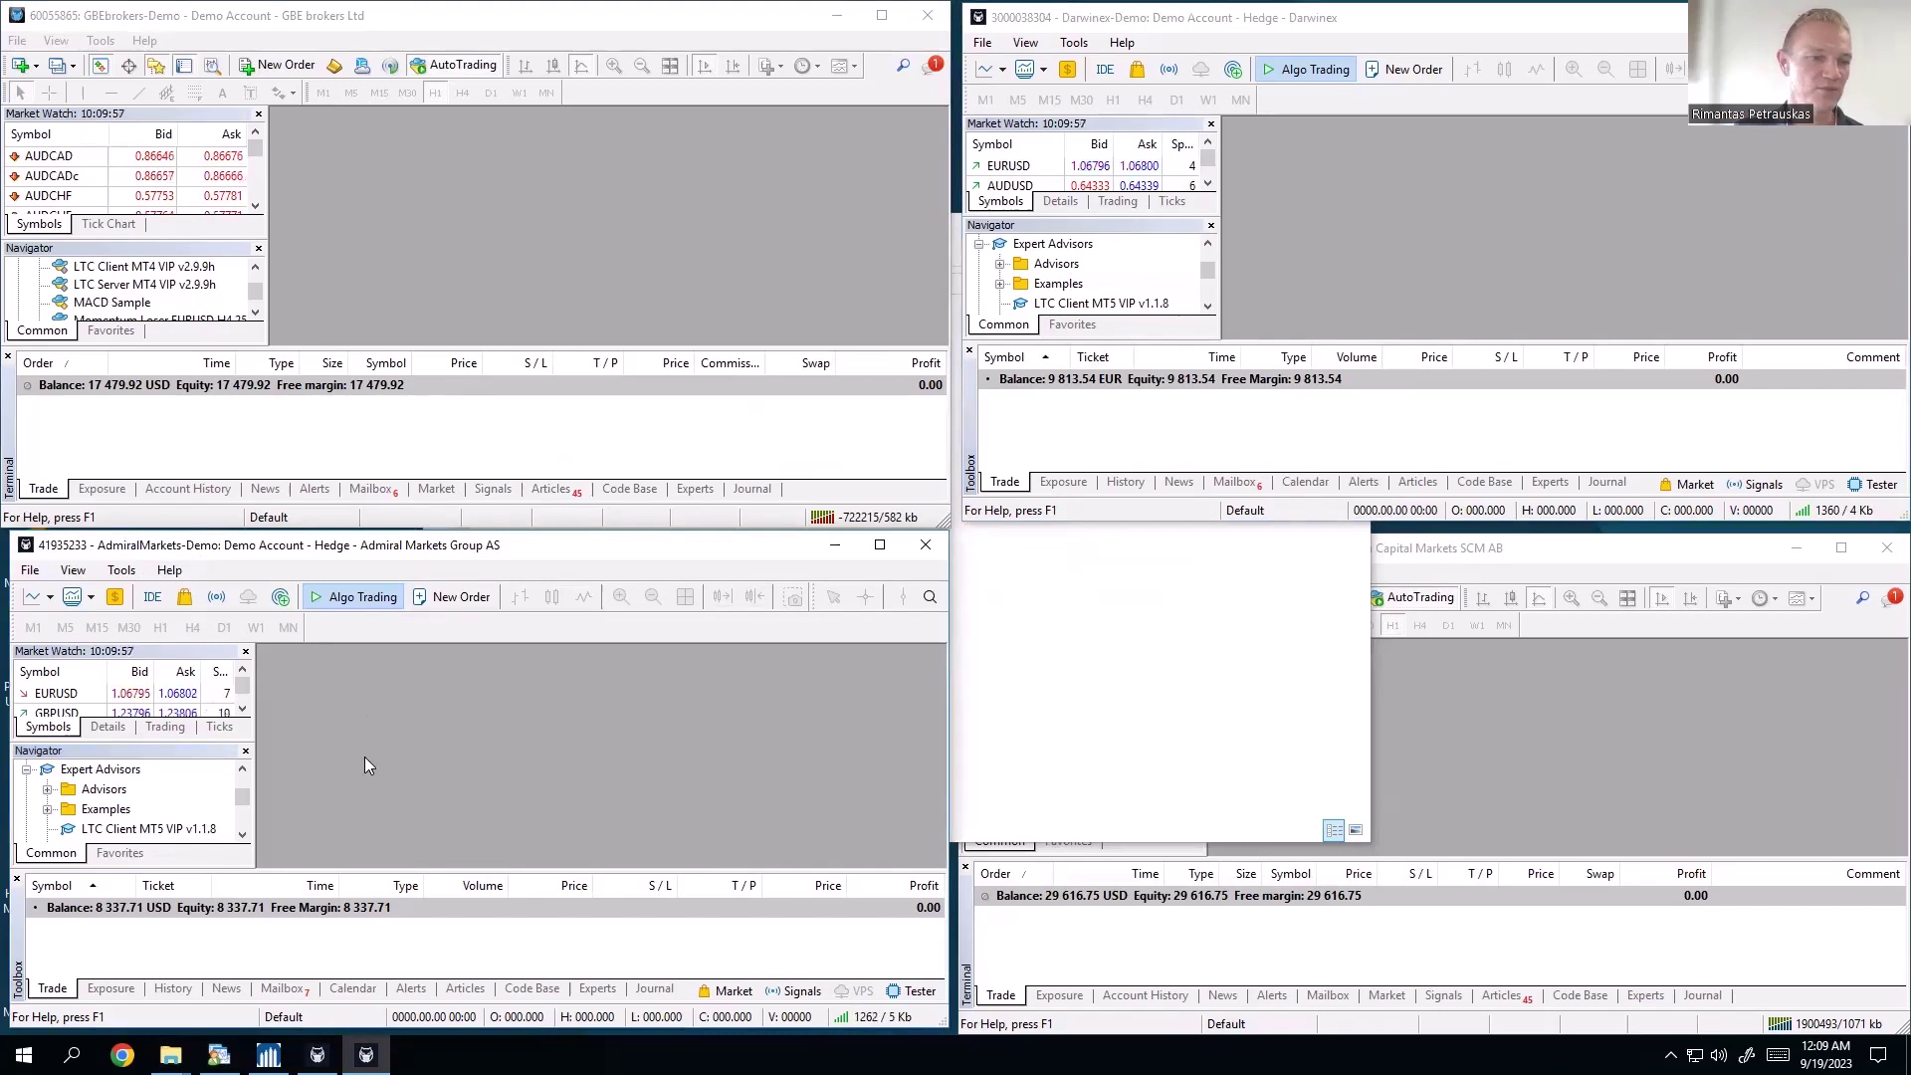
click(1110, 768)
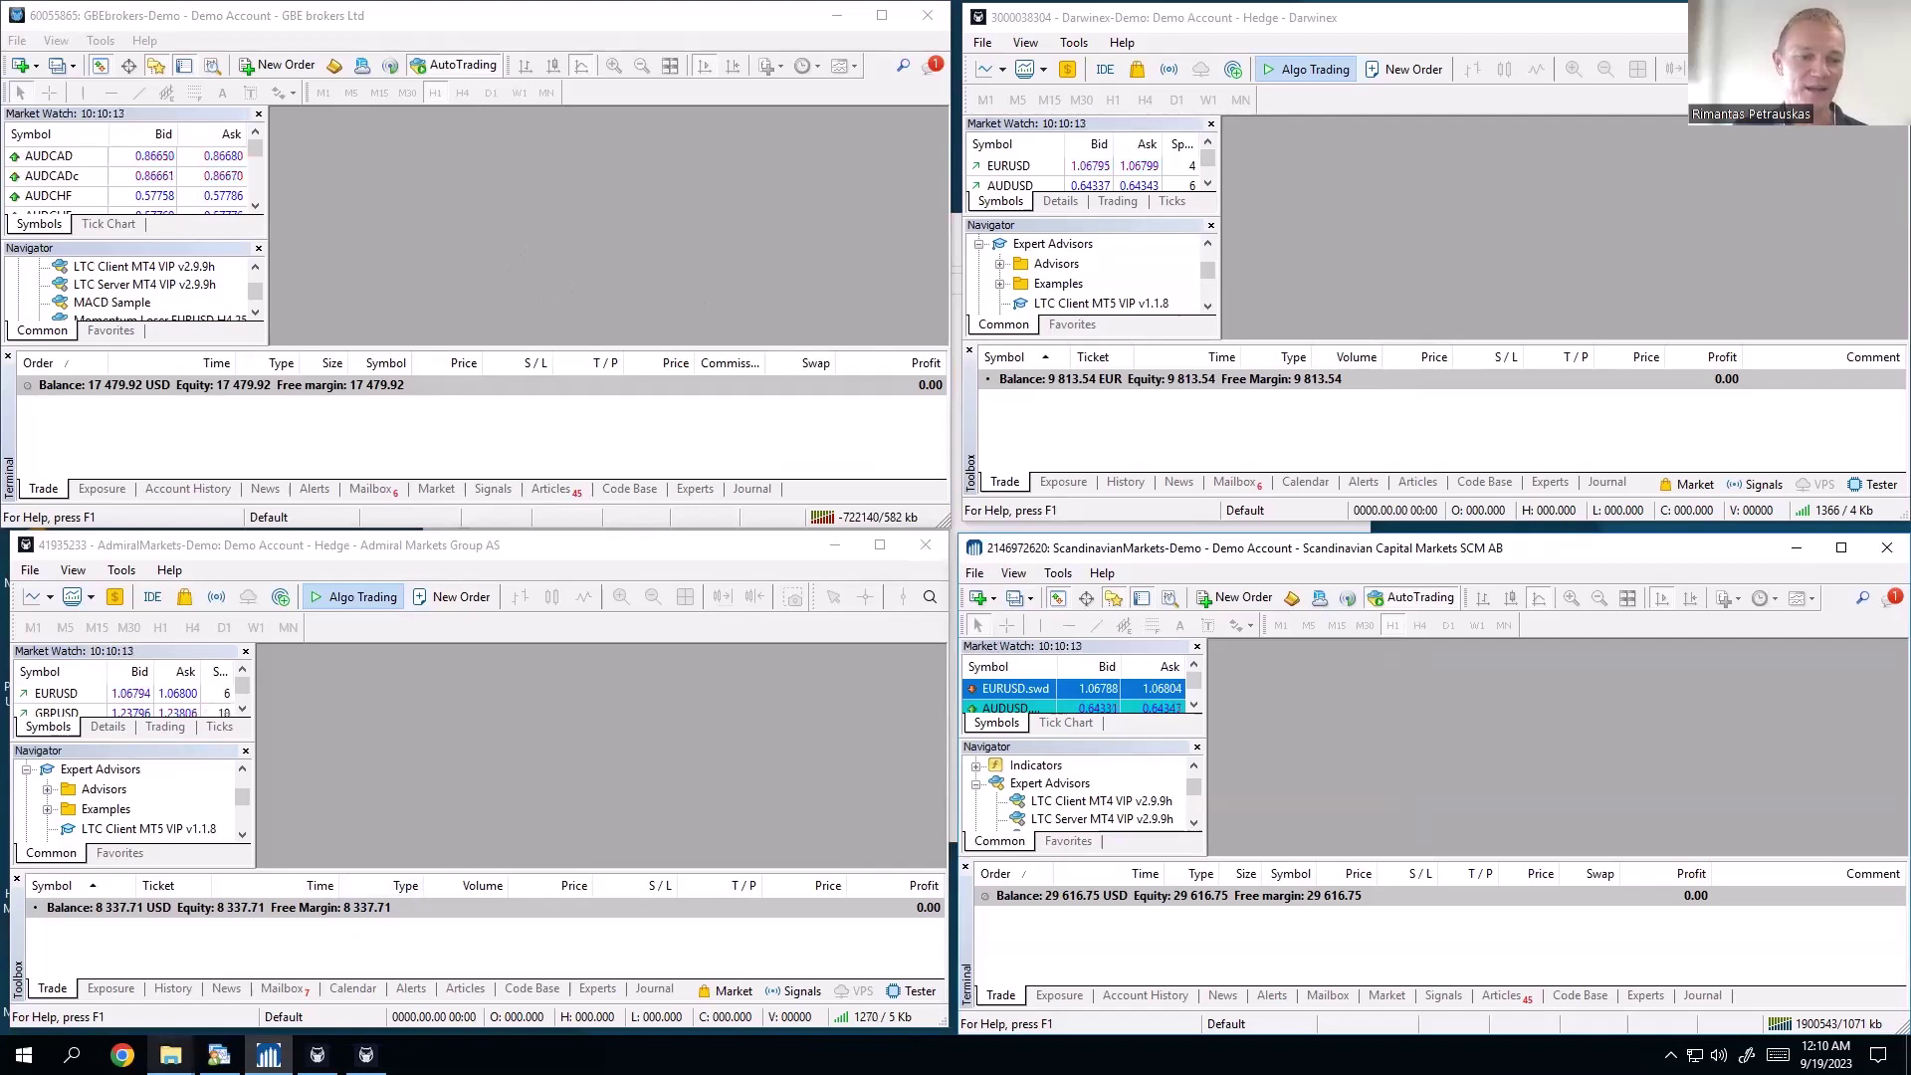
mouse_move(170, 1054)
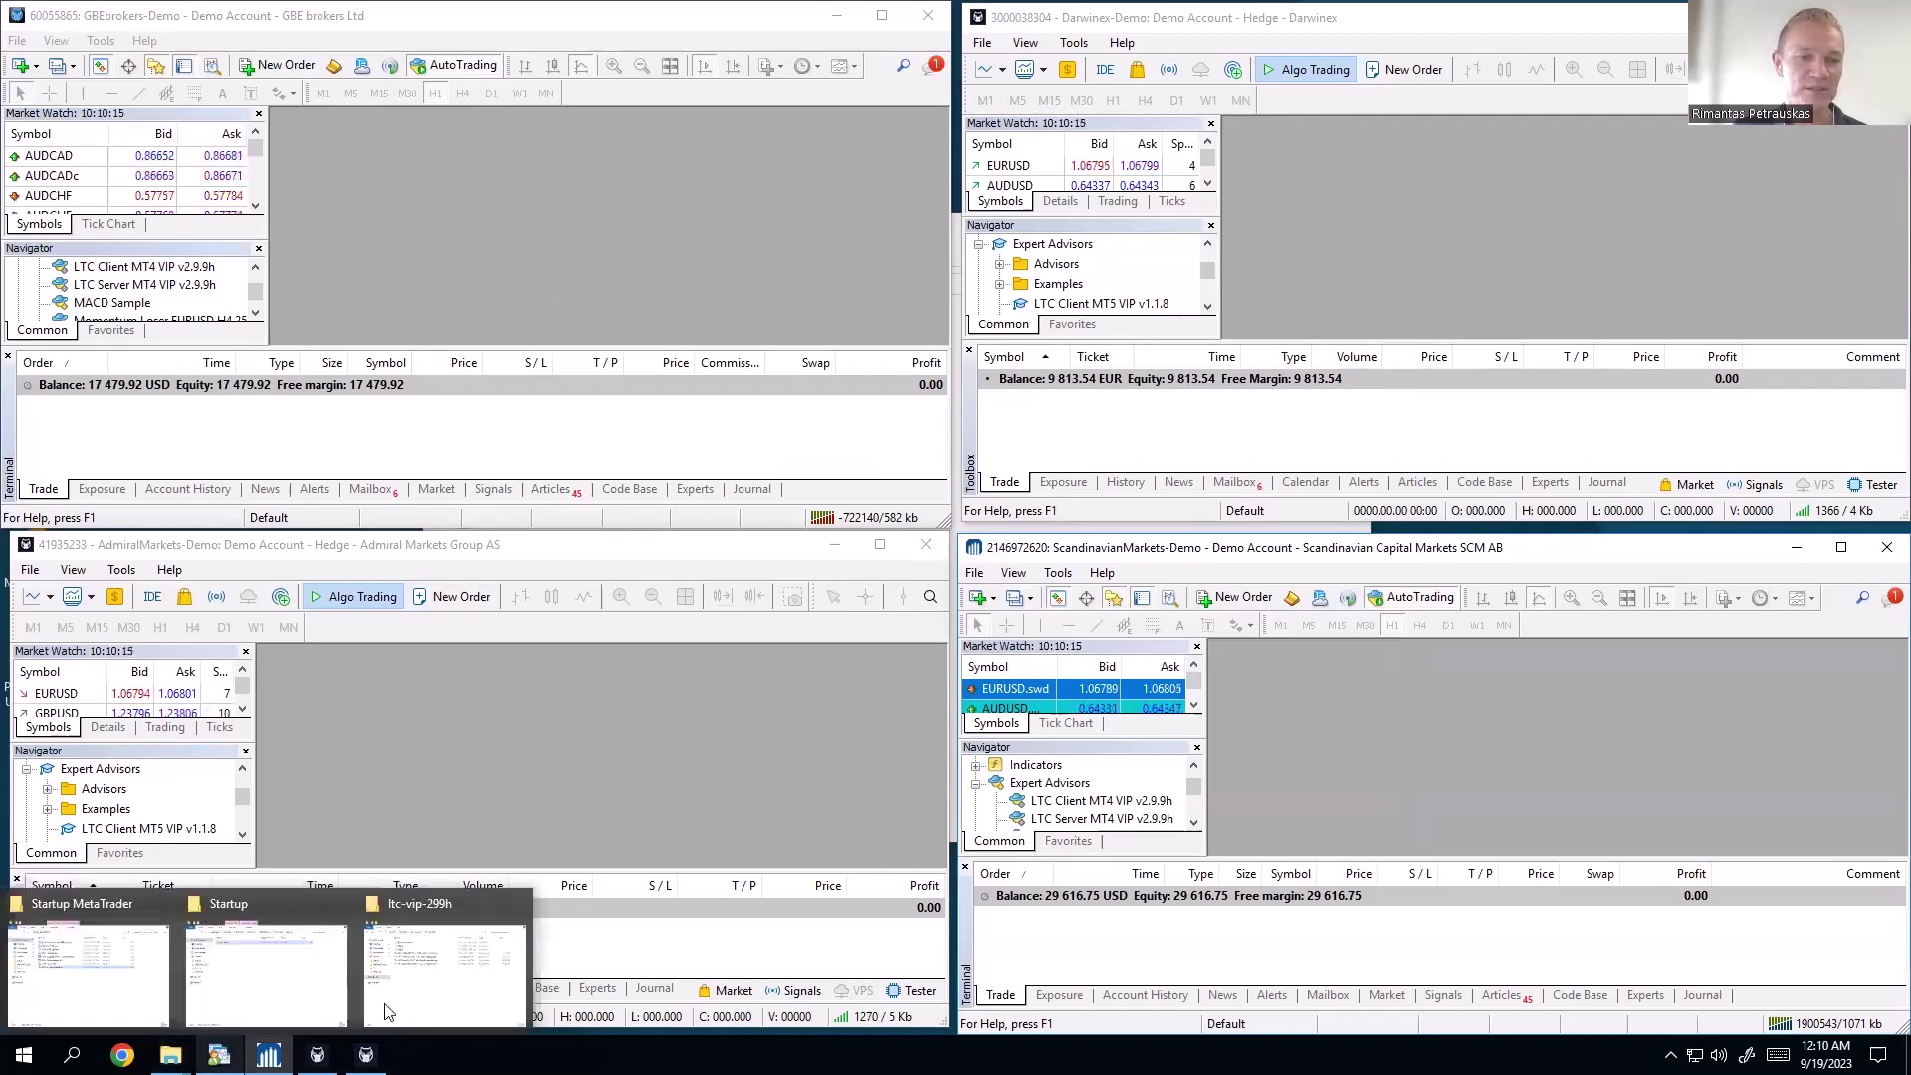
click(388, 1007)
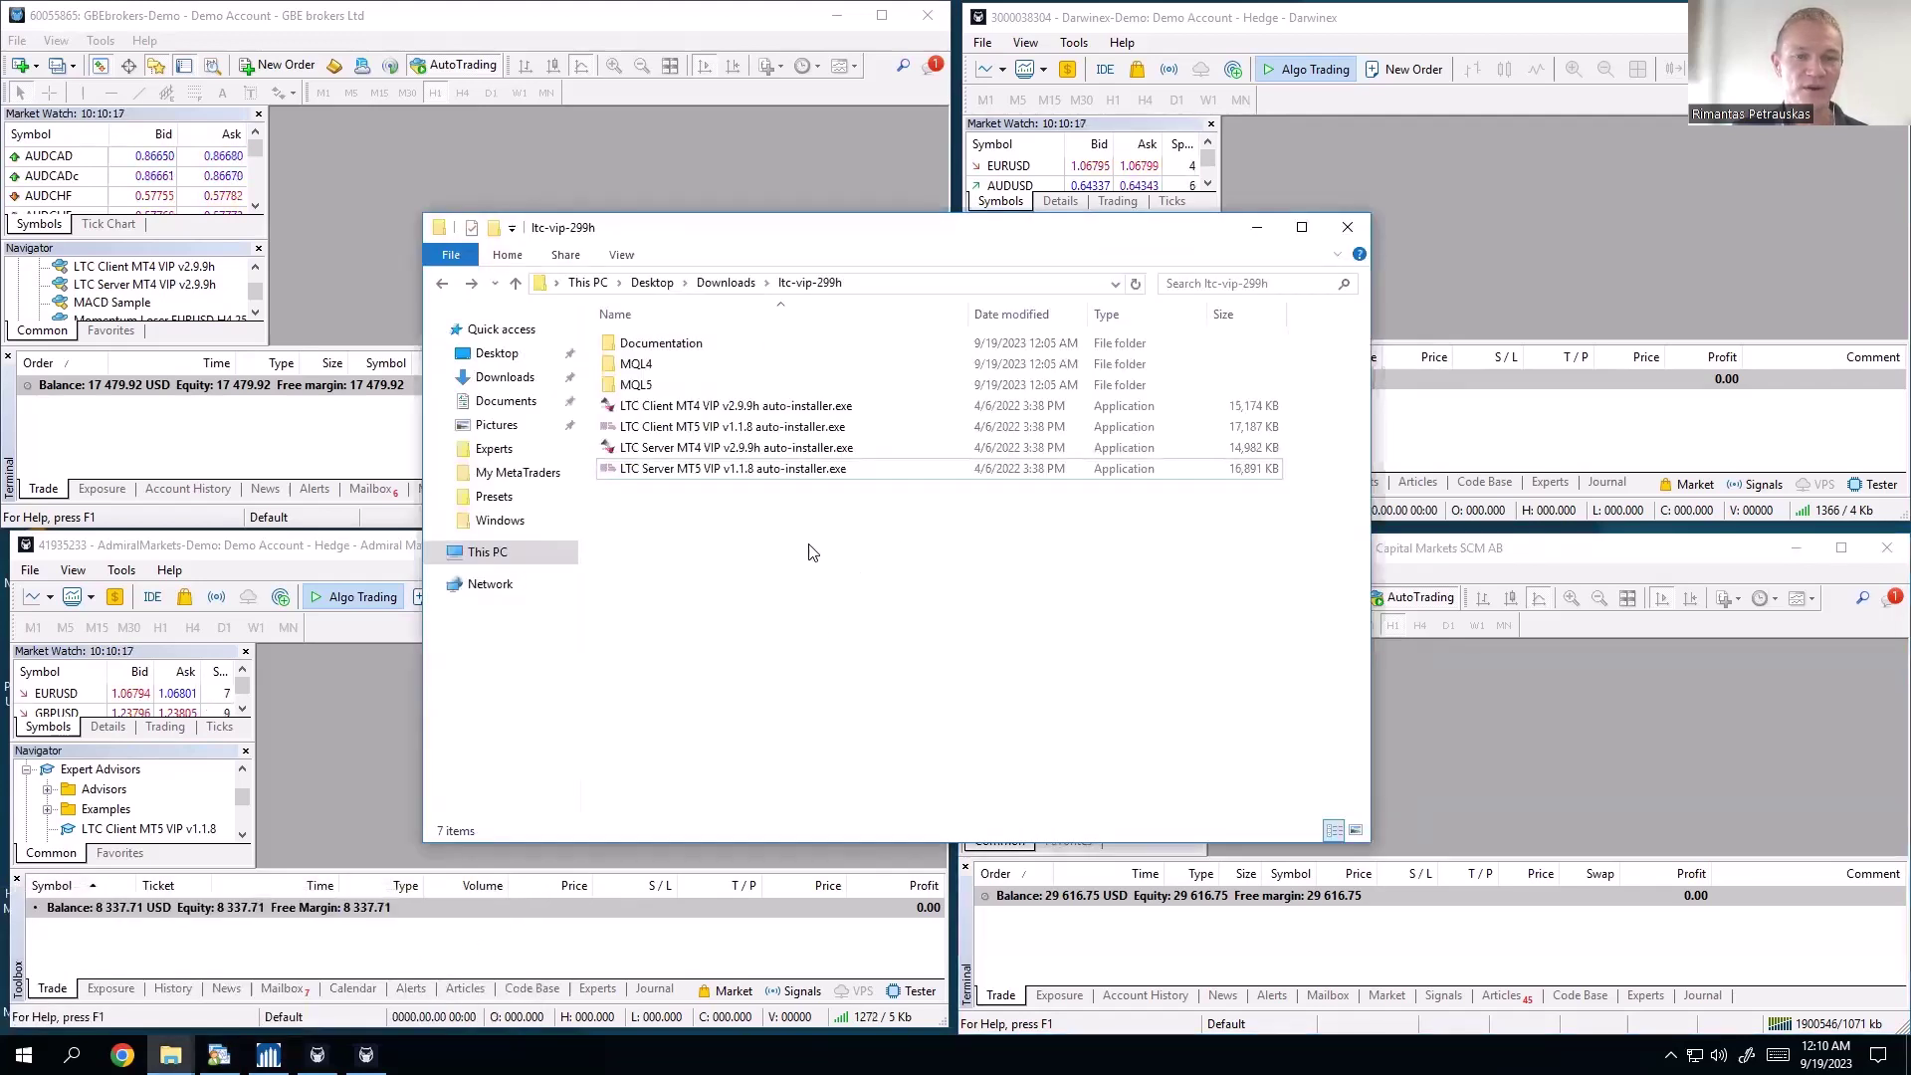
Launch the LTC Server MT5 VIP auto-installer and accept its license agreement.
click(660, 471)
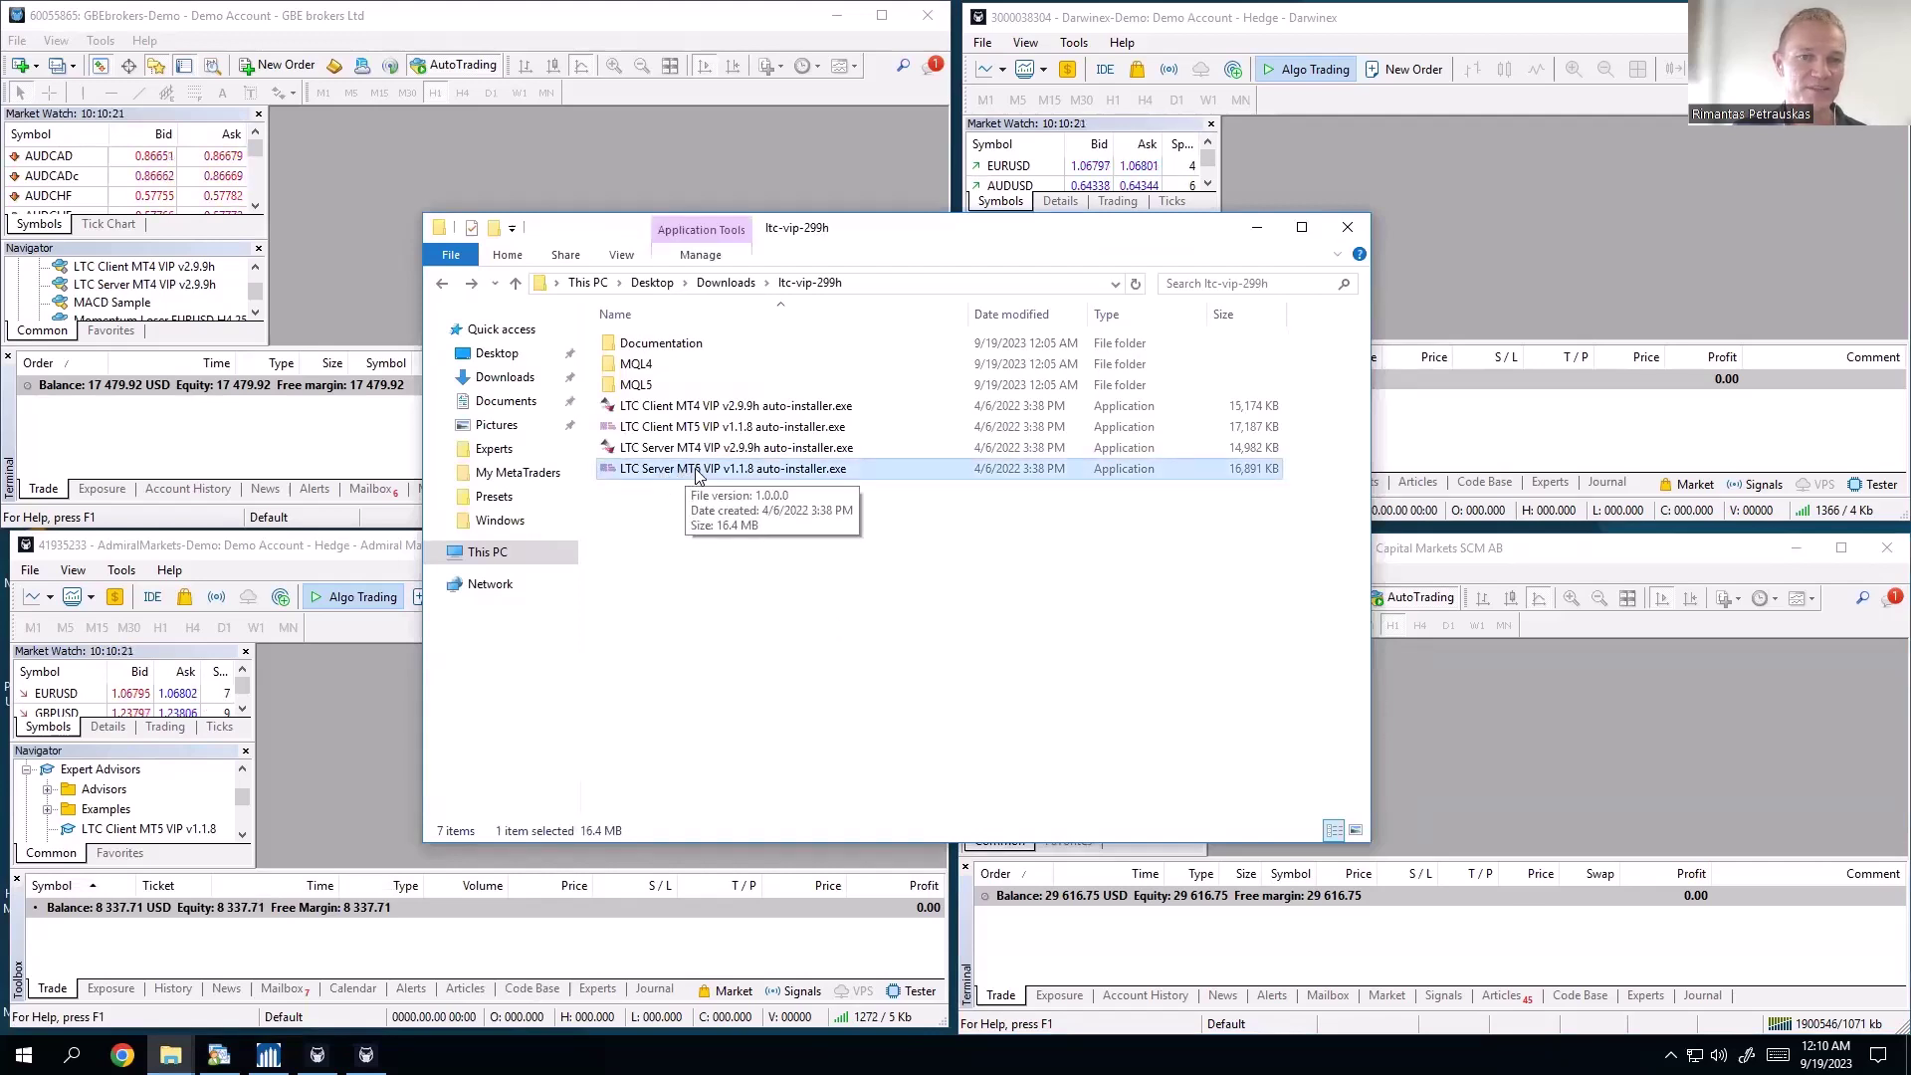
double_click(697, 470)
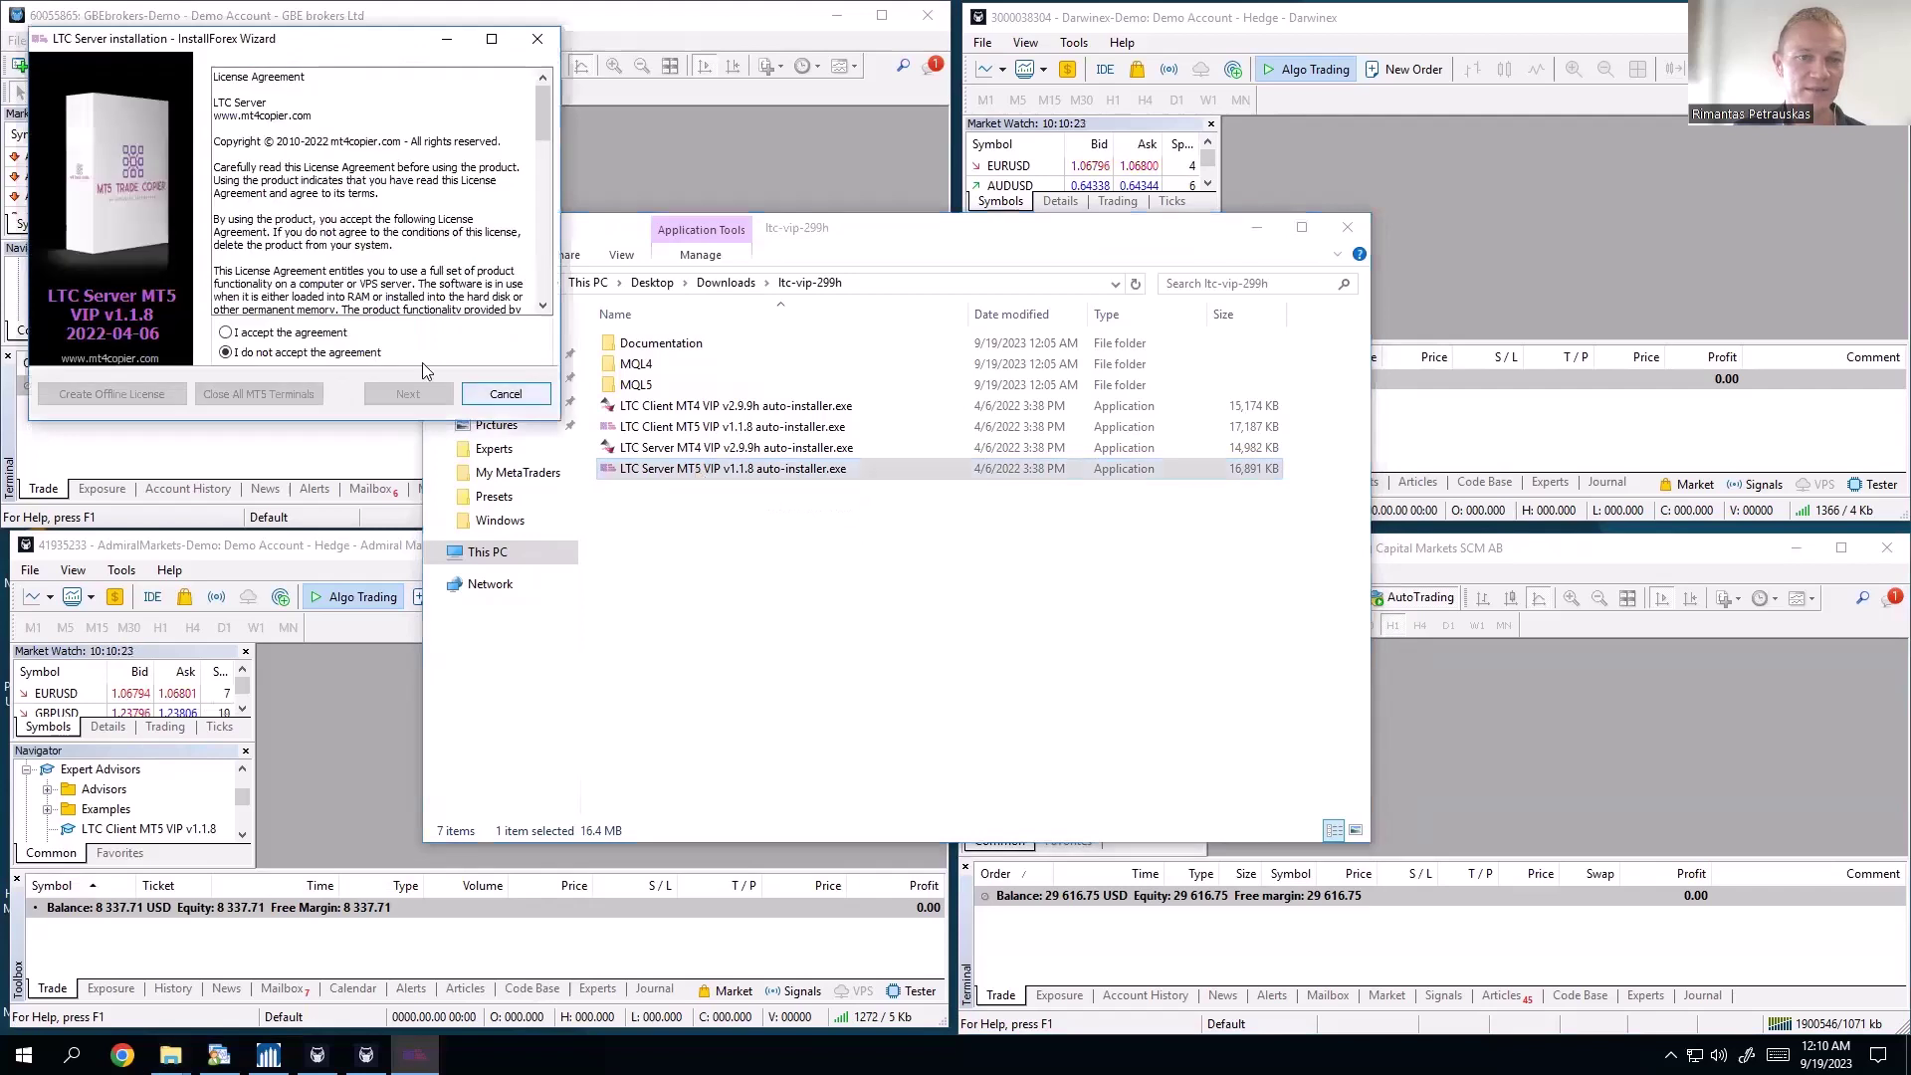
click(303, 335)
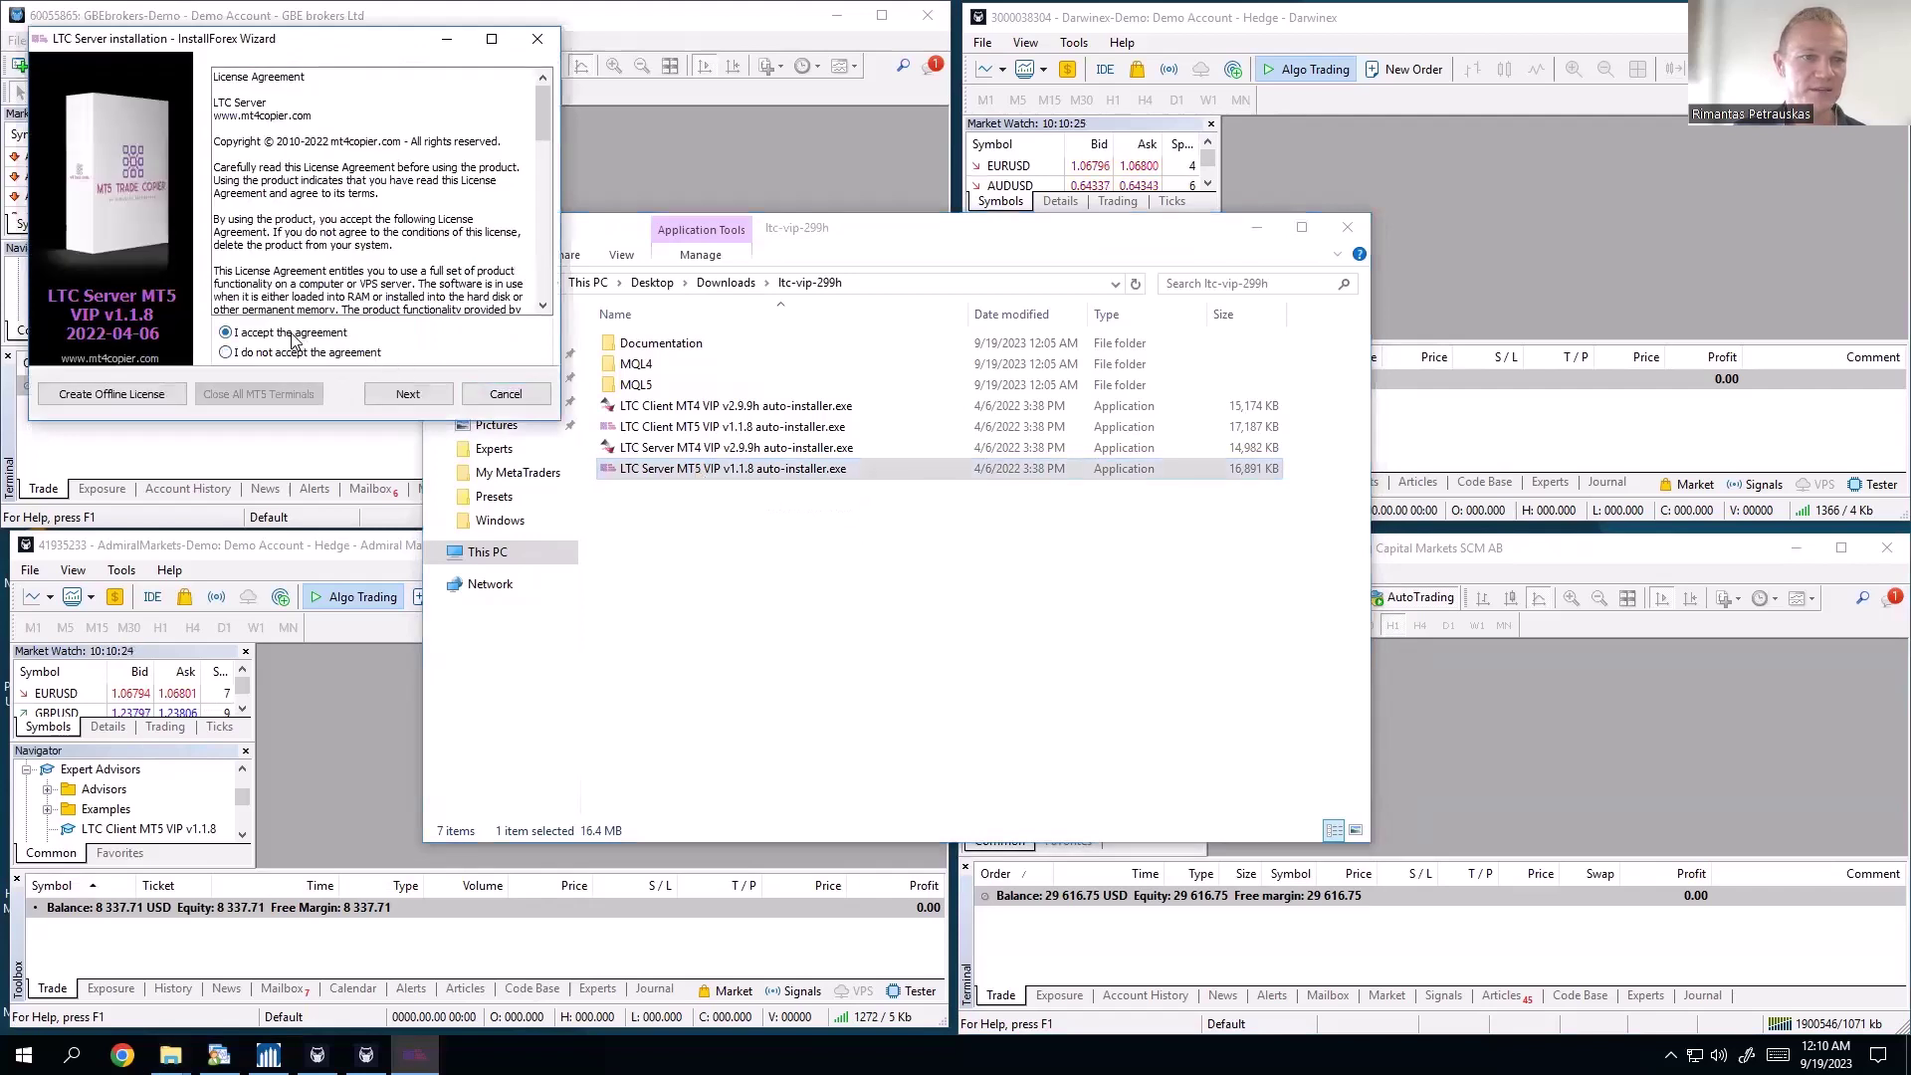
click(407, 396)
click(407, 395)
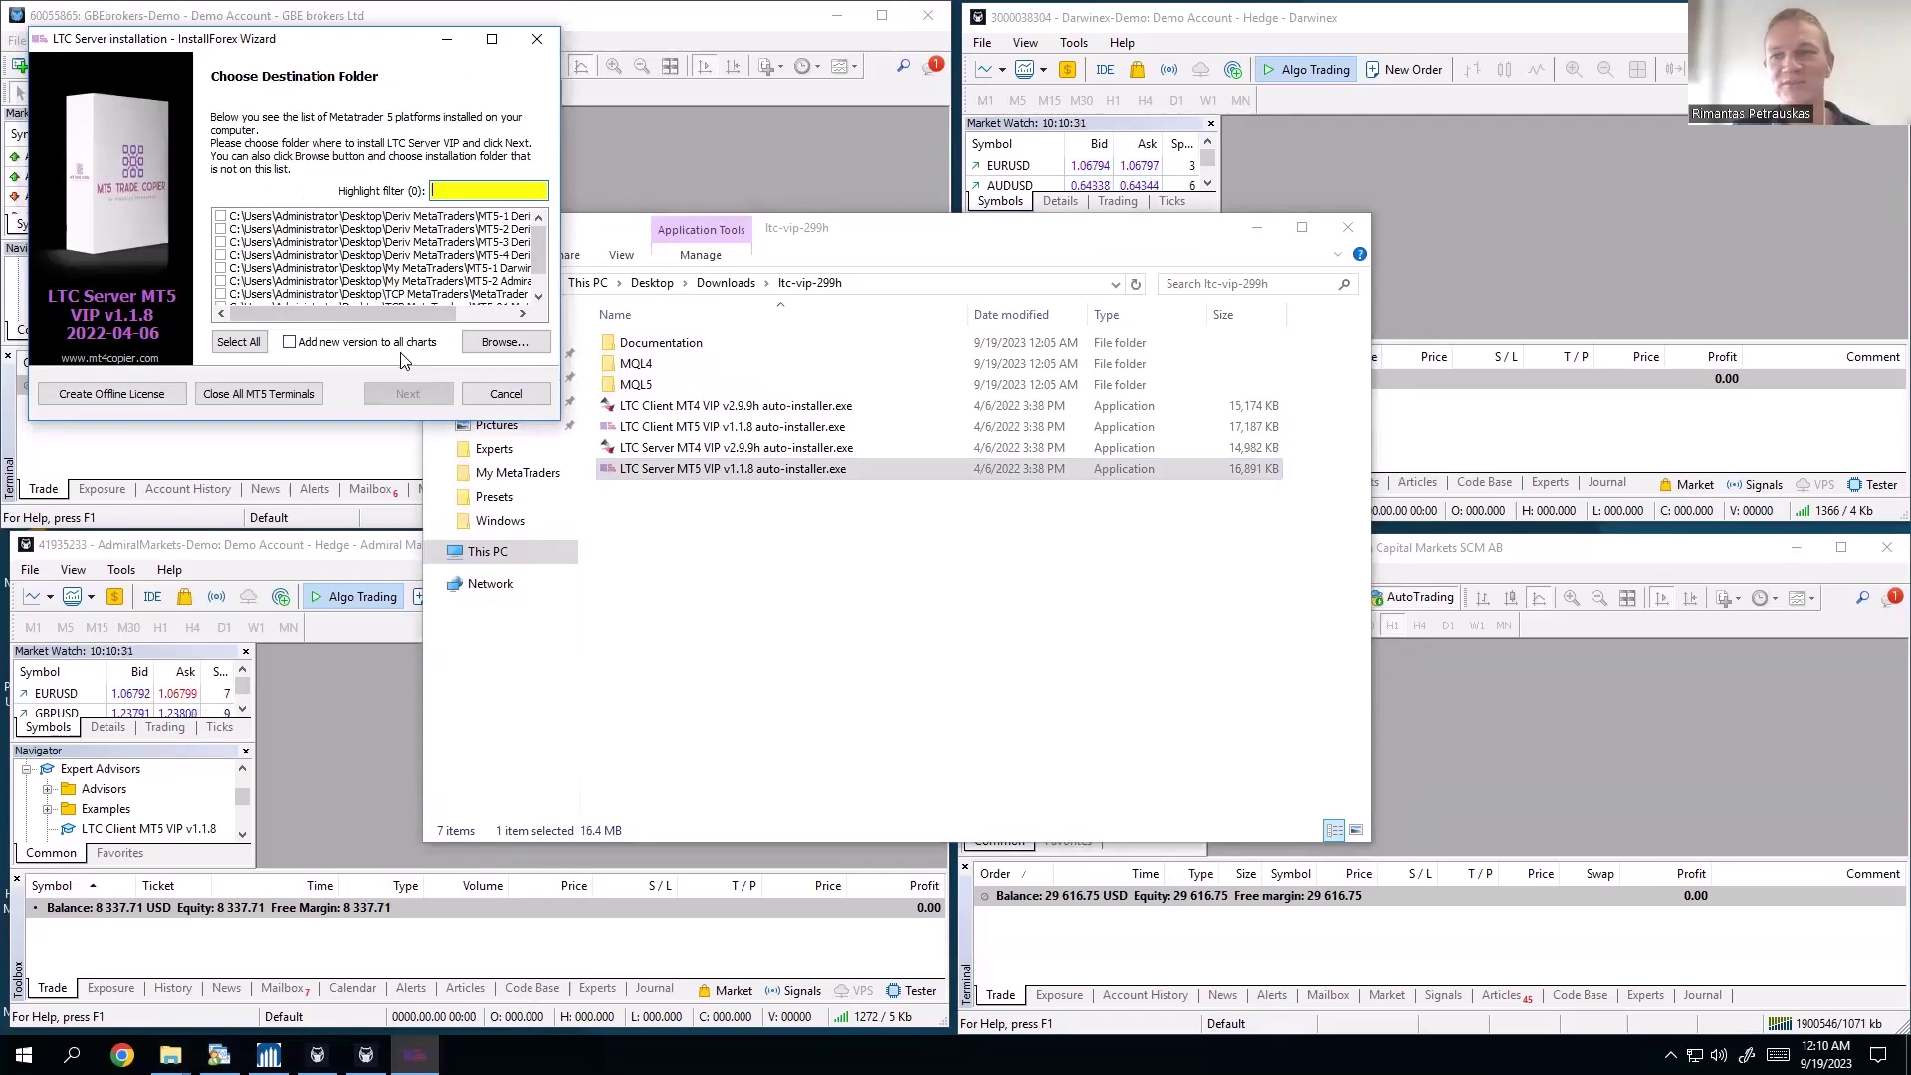
Filter the platform list for 'darwinex' to find the MT5-1 Darwinex entry, then clear the filter.
scroll(542, 254, down, 2)
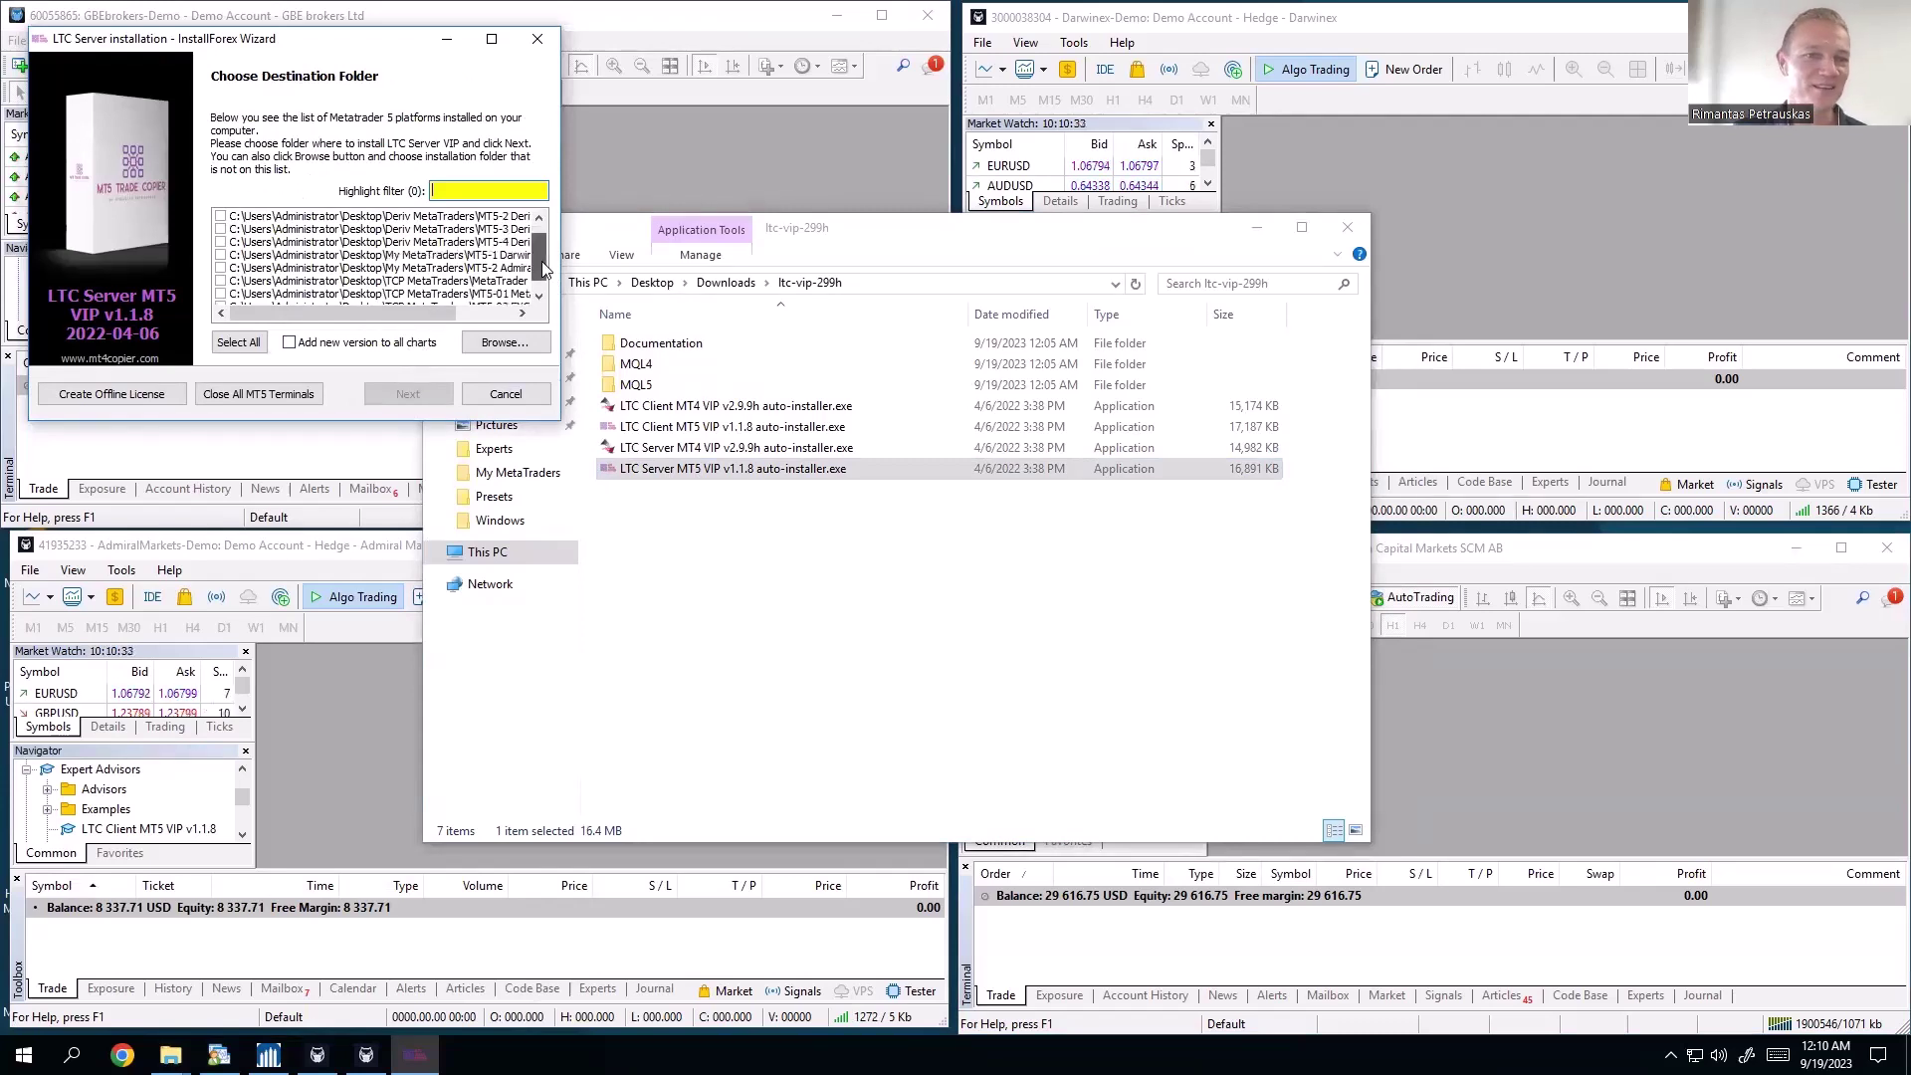
click(500, 315)
scroll(538, 255, up, 2)
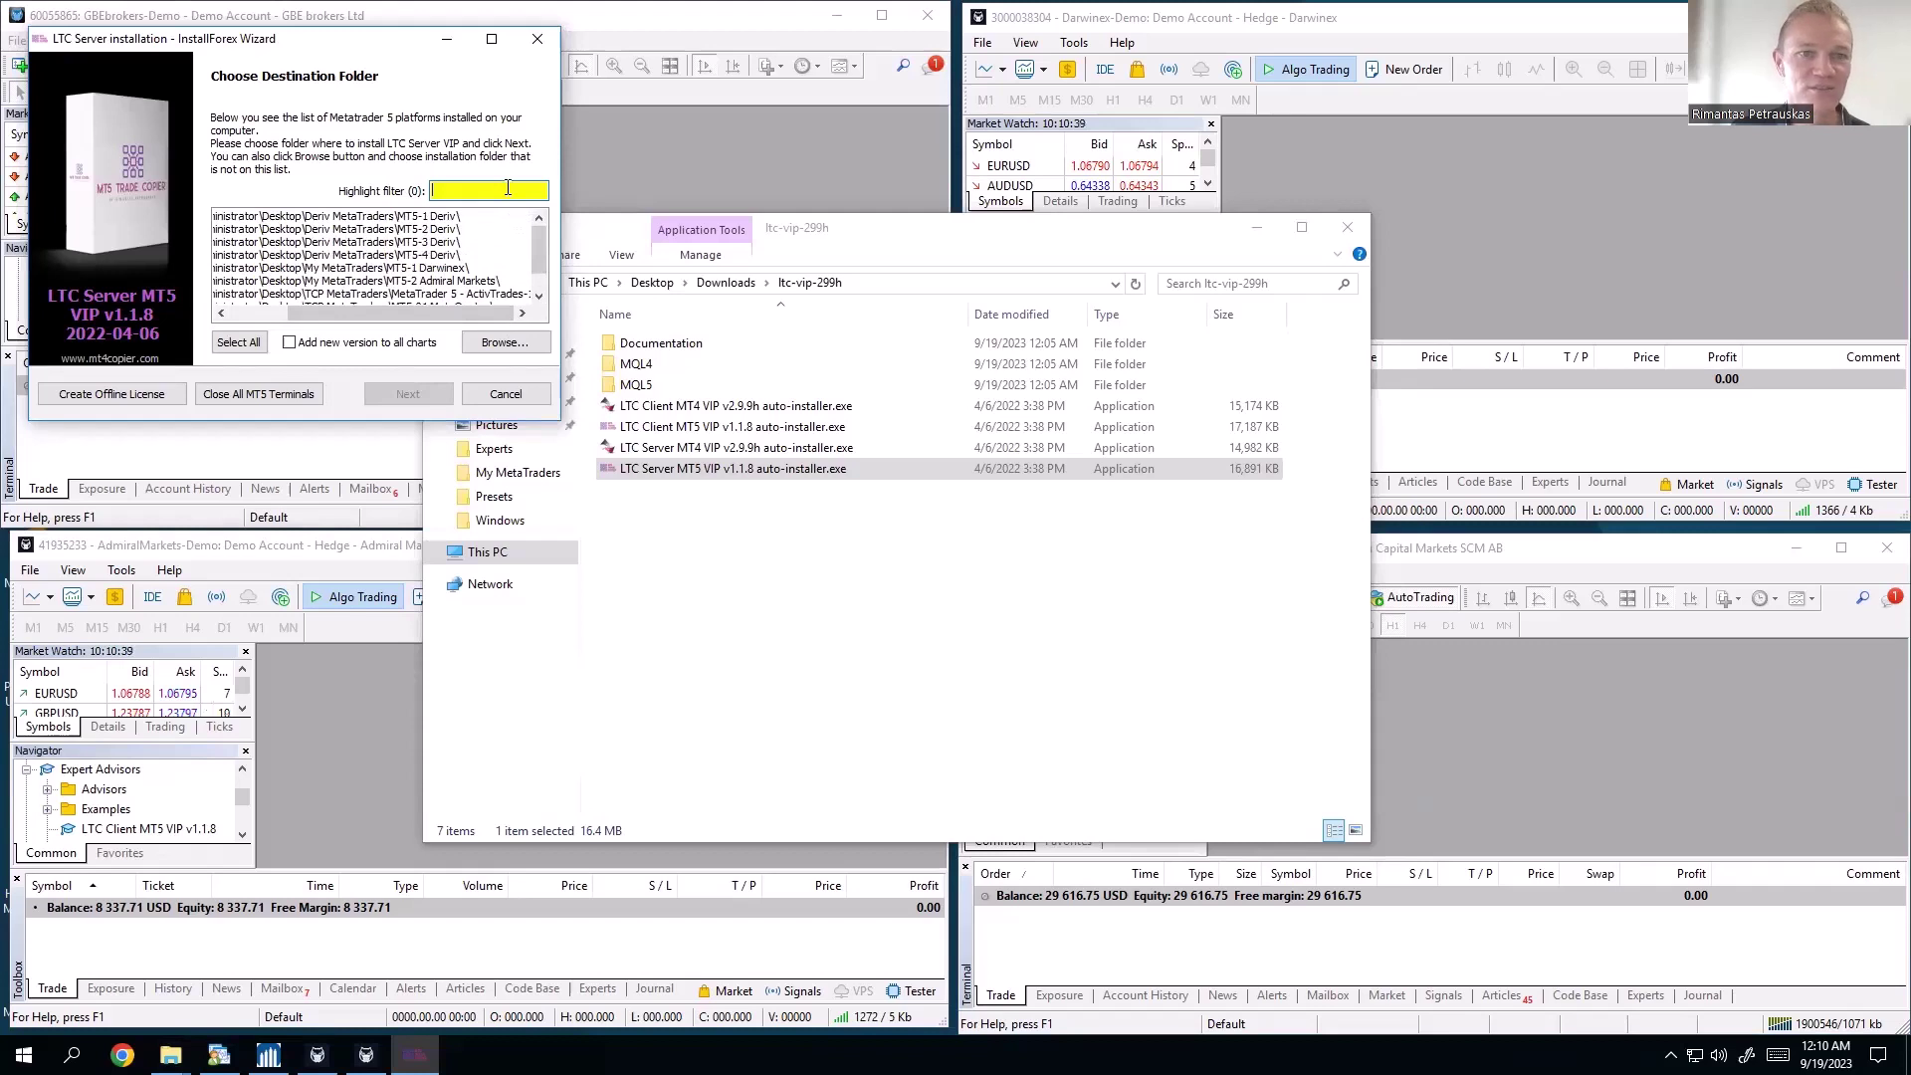
text(da)
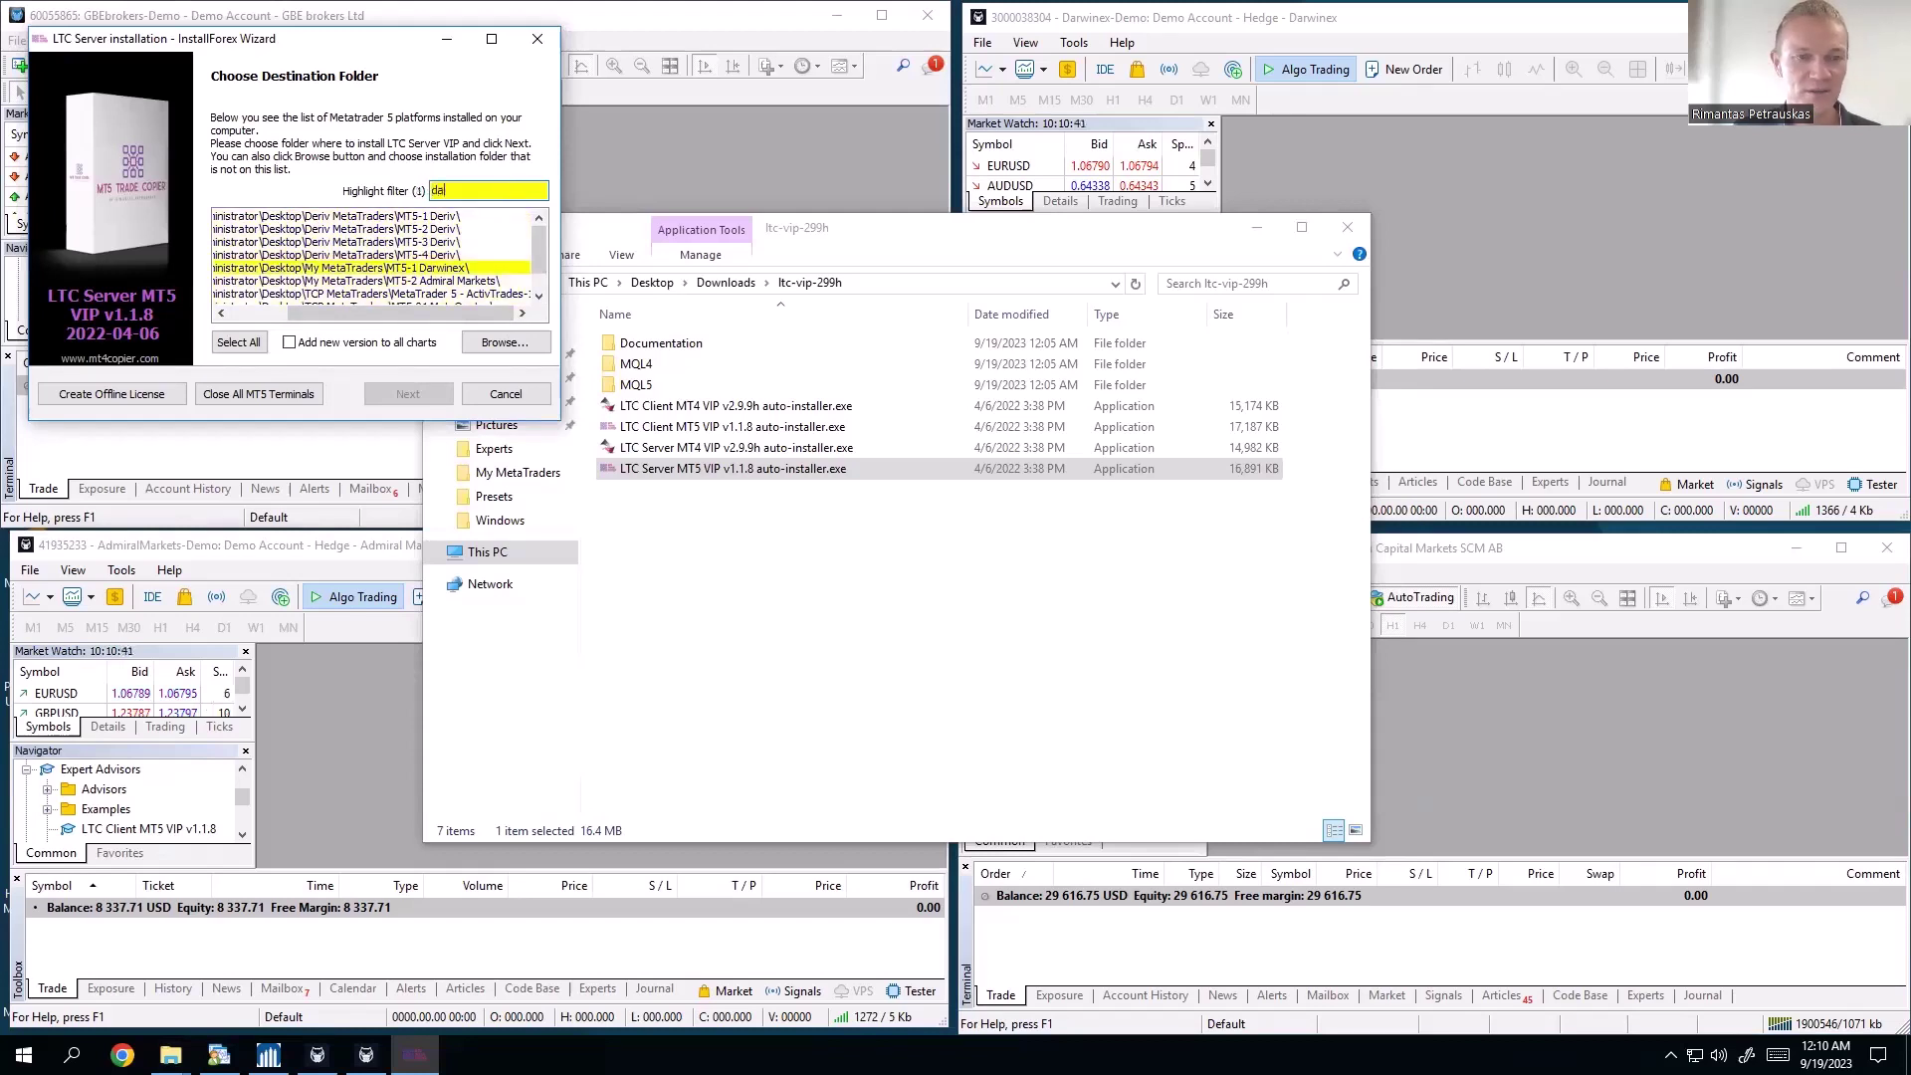
text(rwinex)
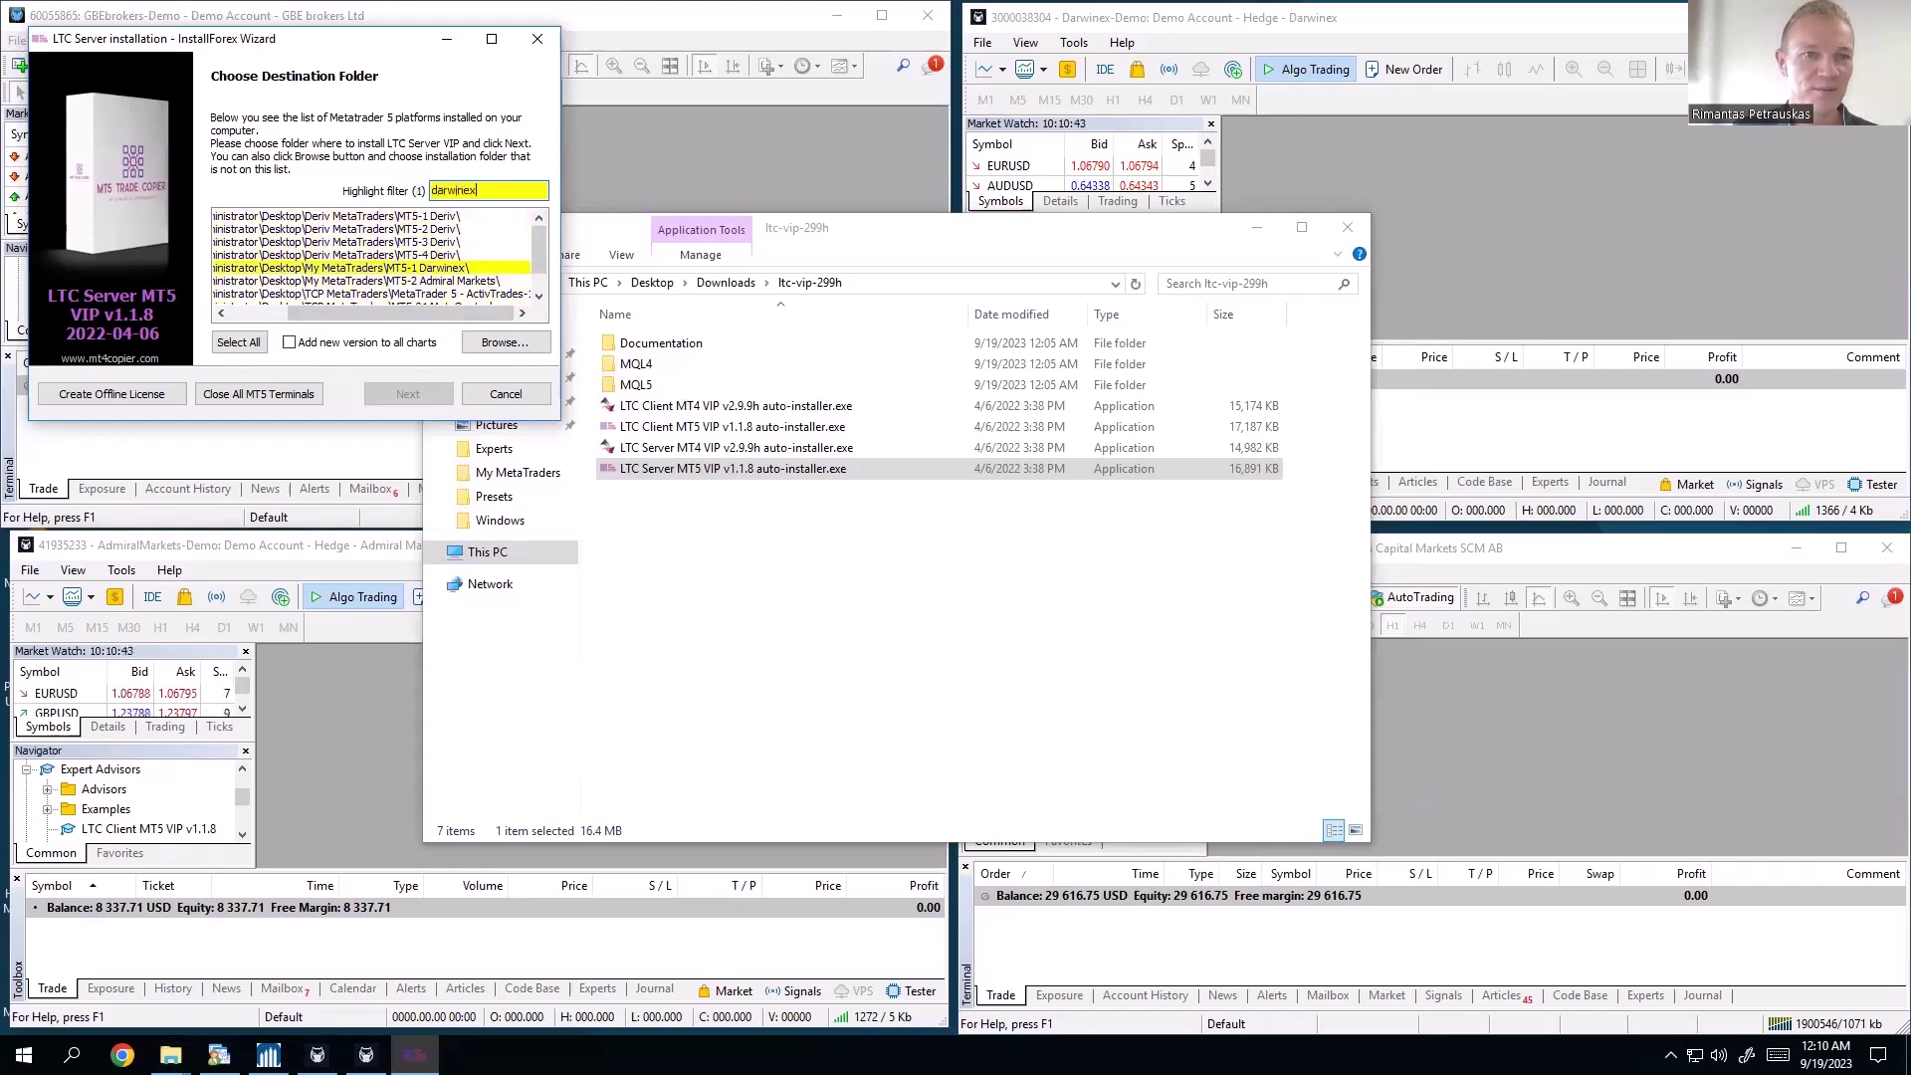
scroll(467, 273, down, 1)
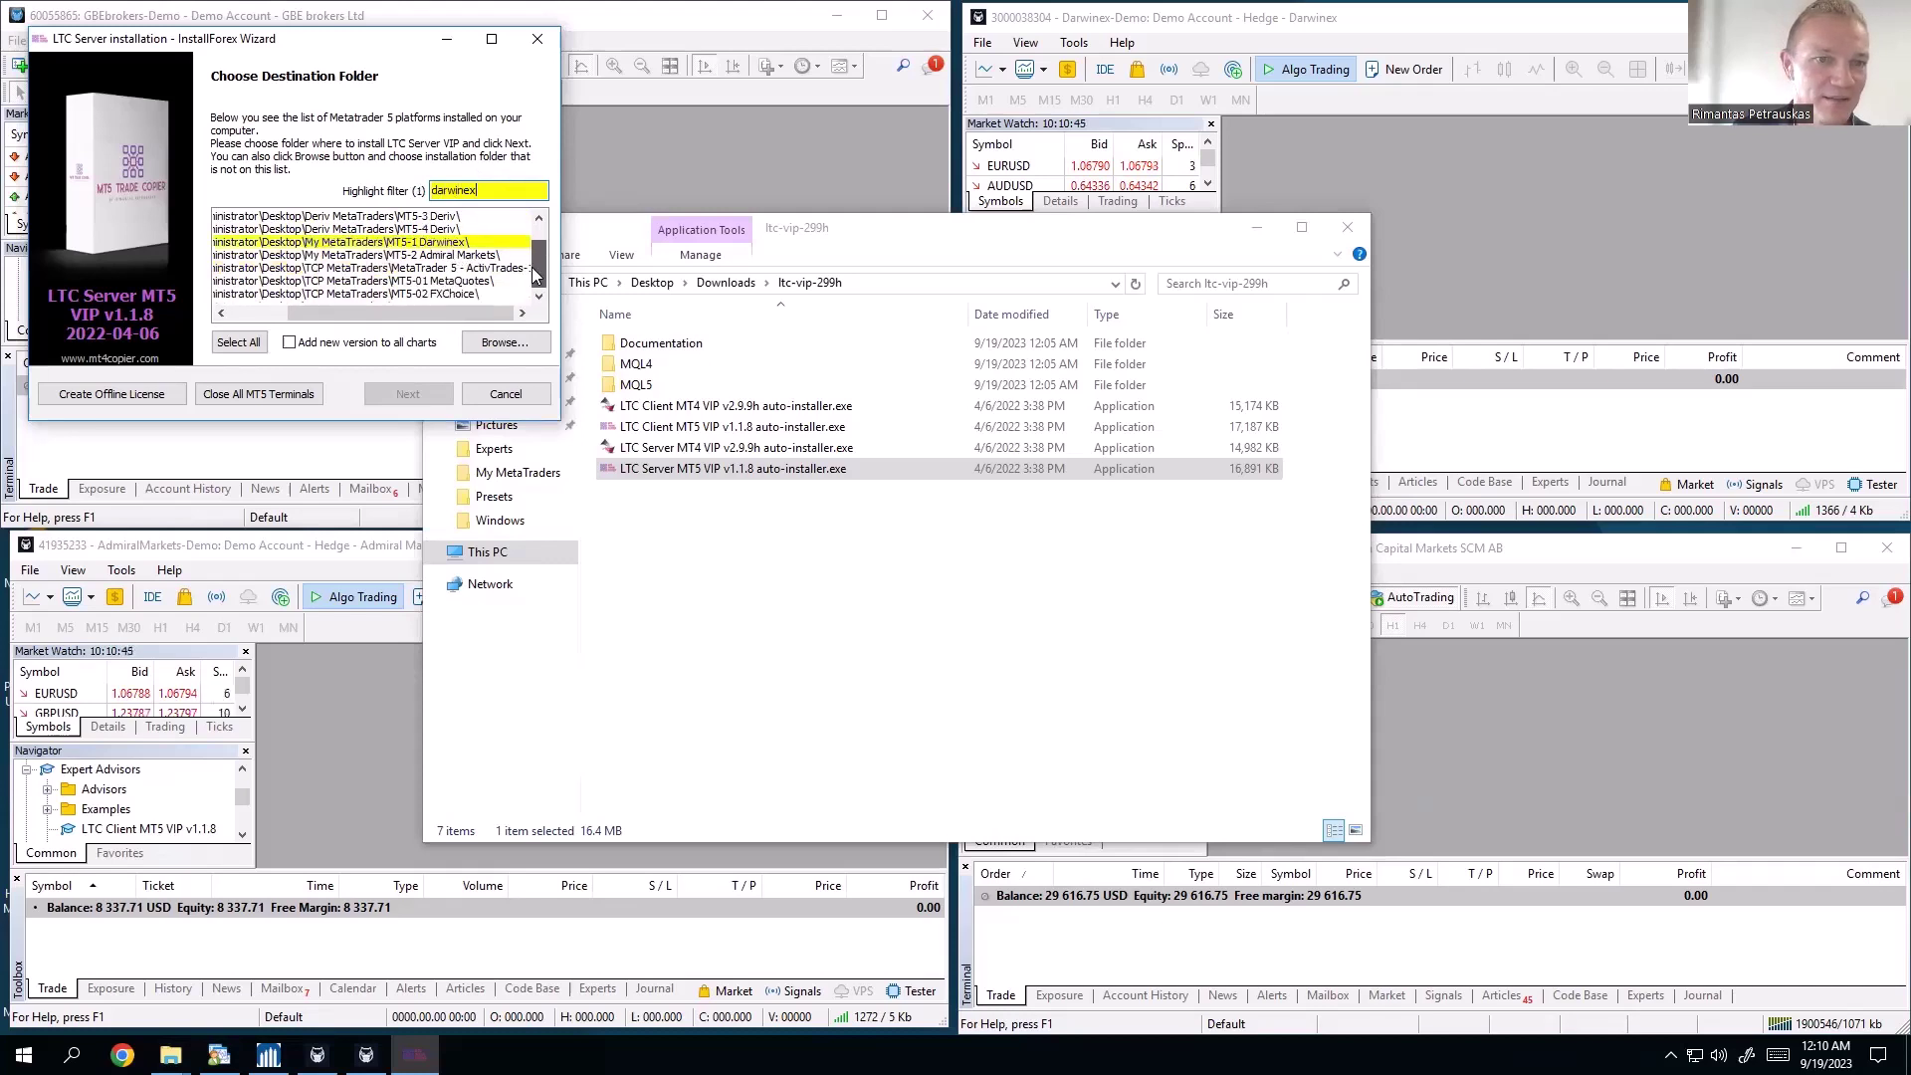
click(430, 243)
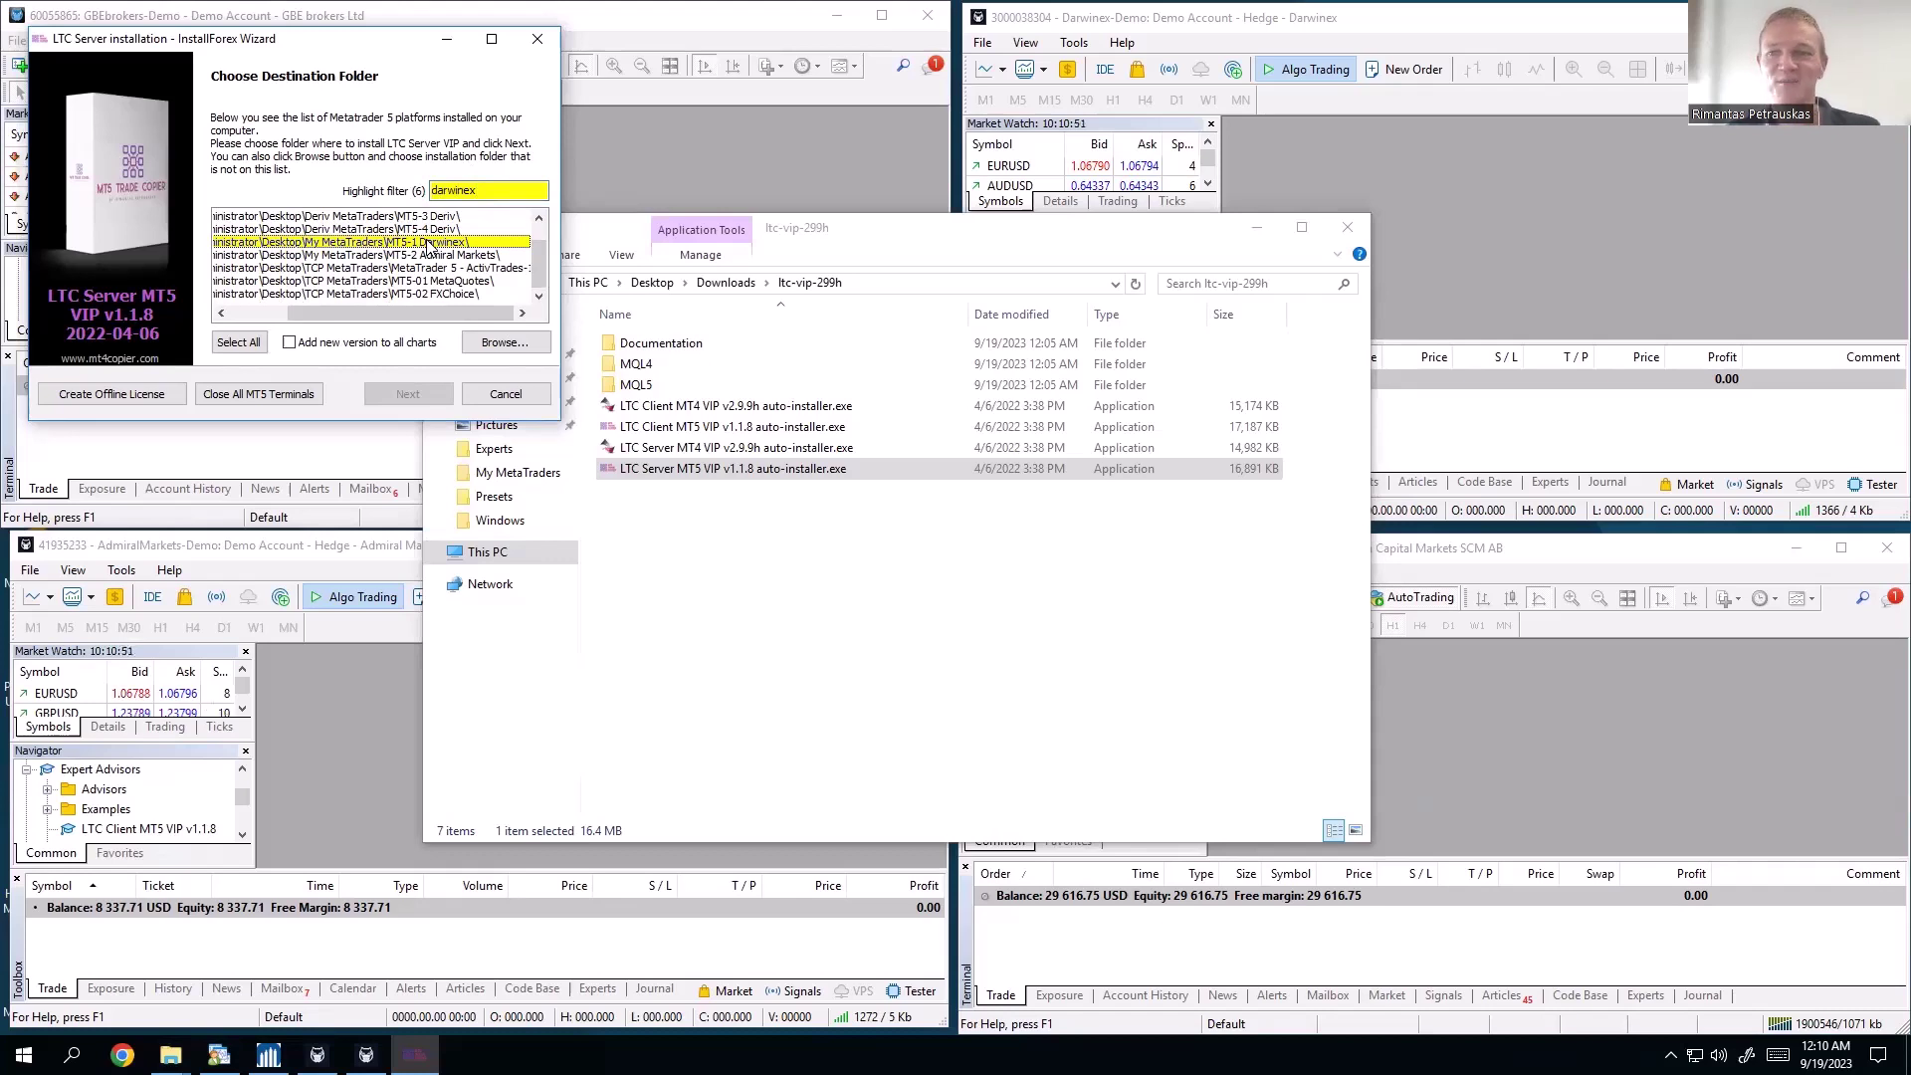
double_click(496, 191)
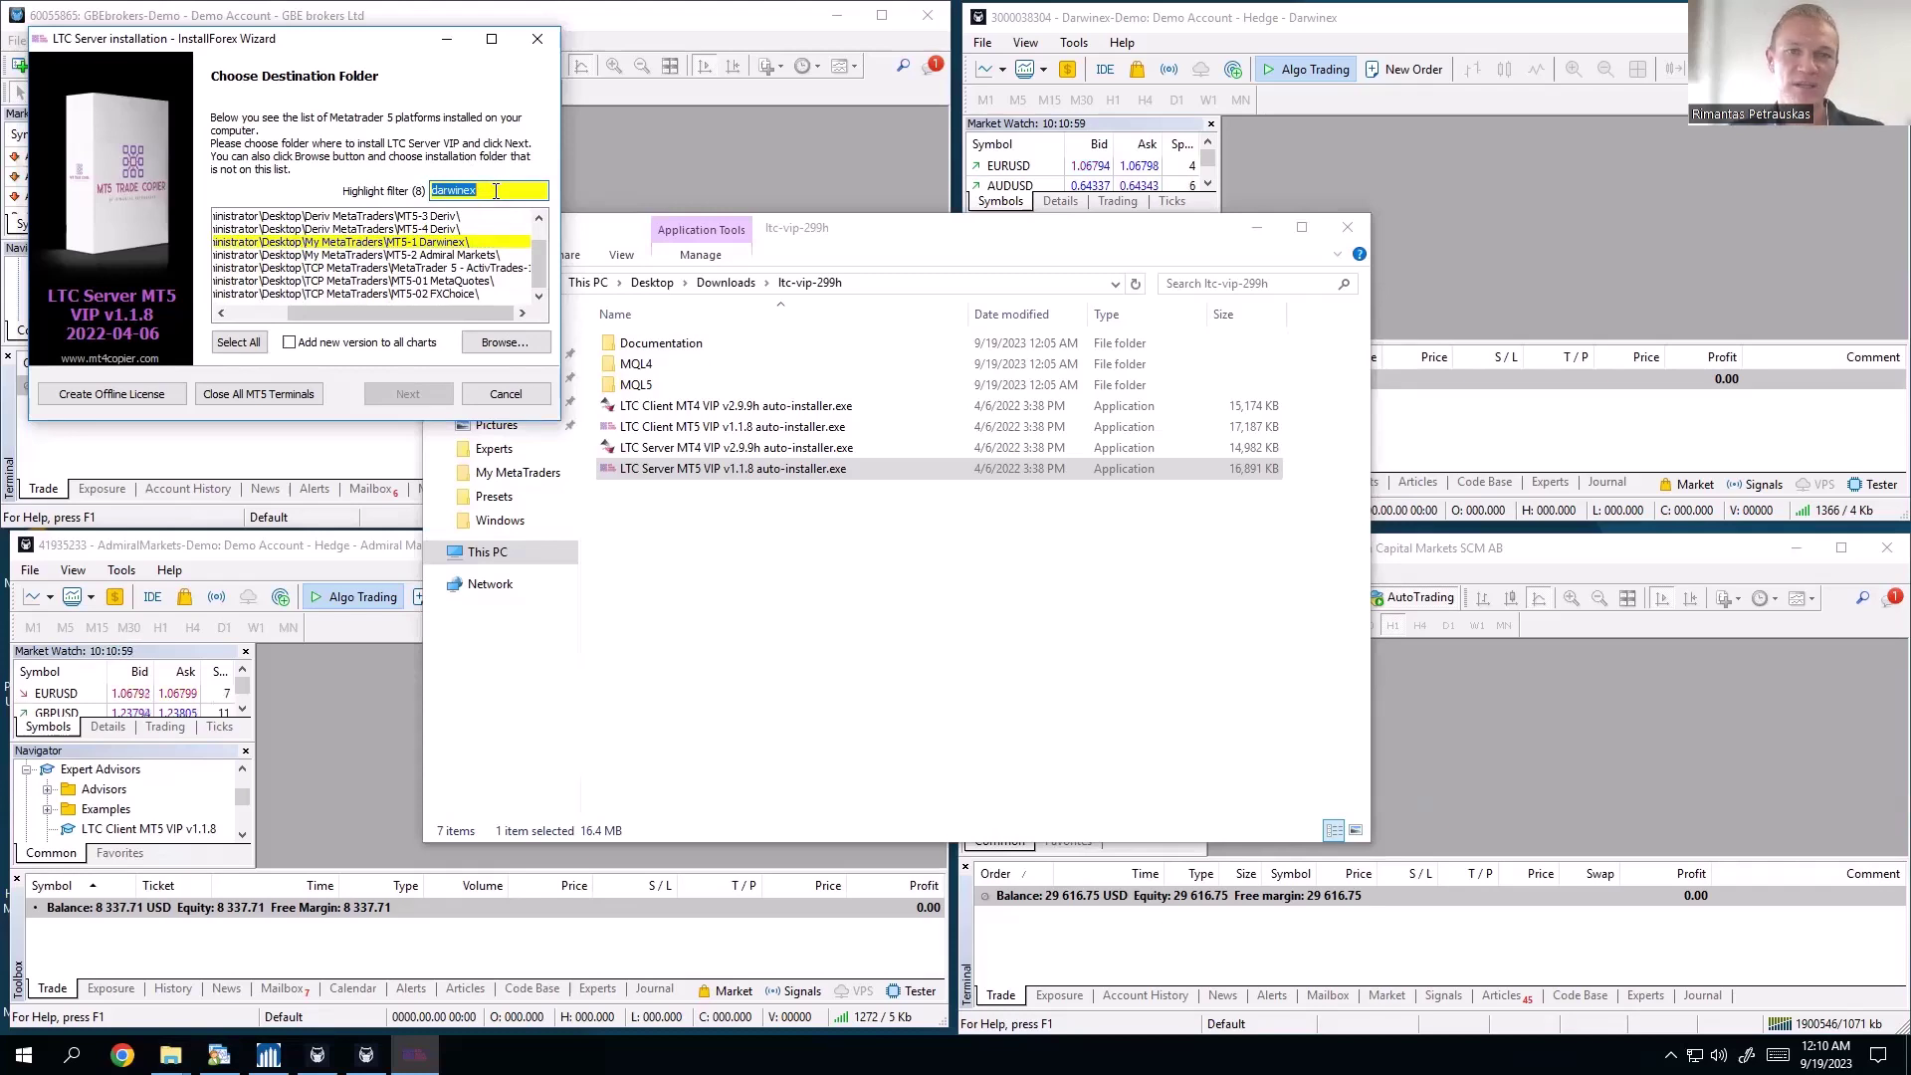
key(BackSpace)
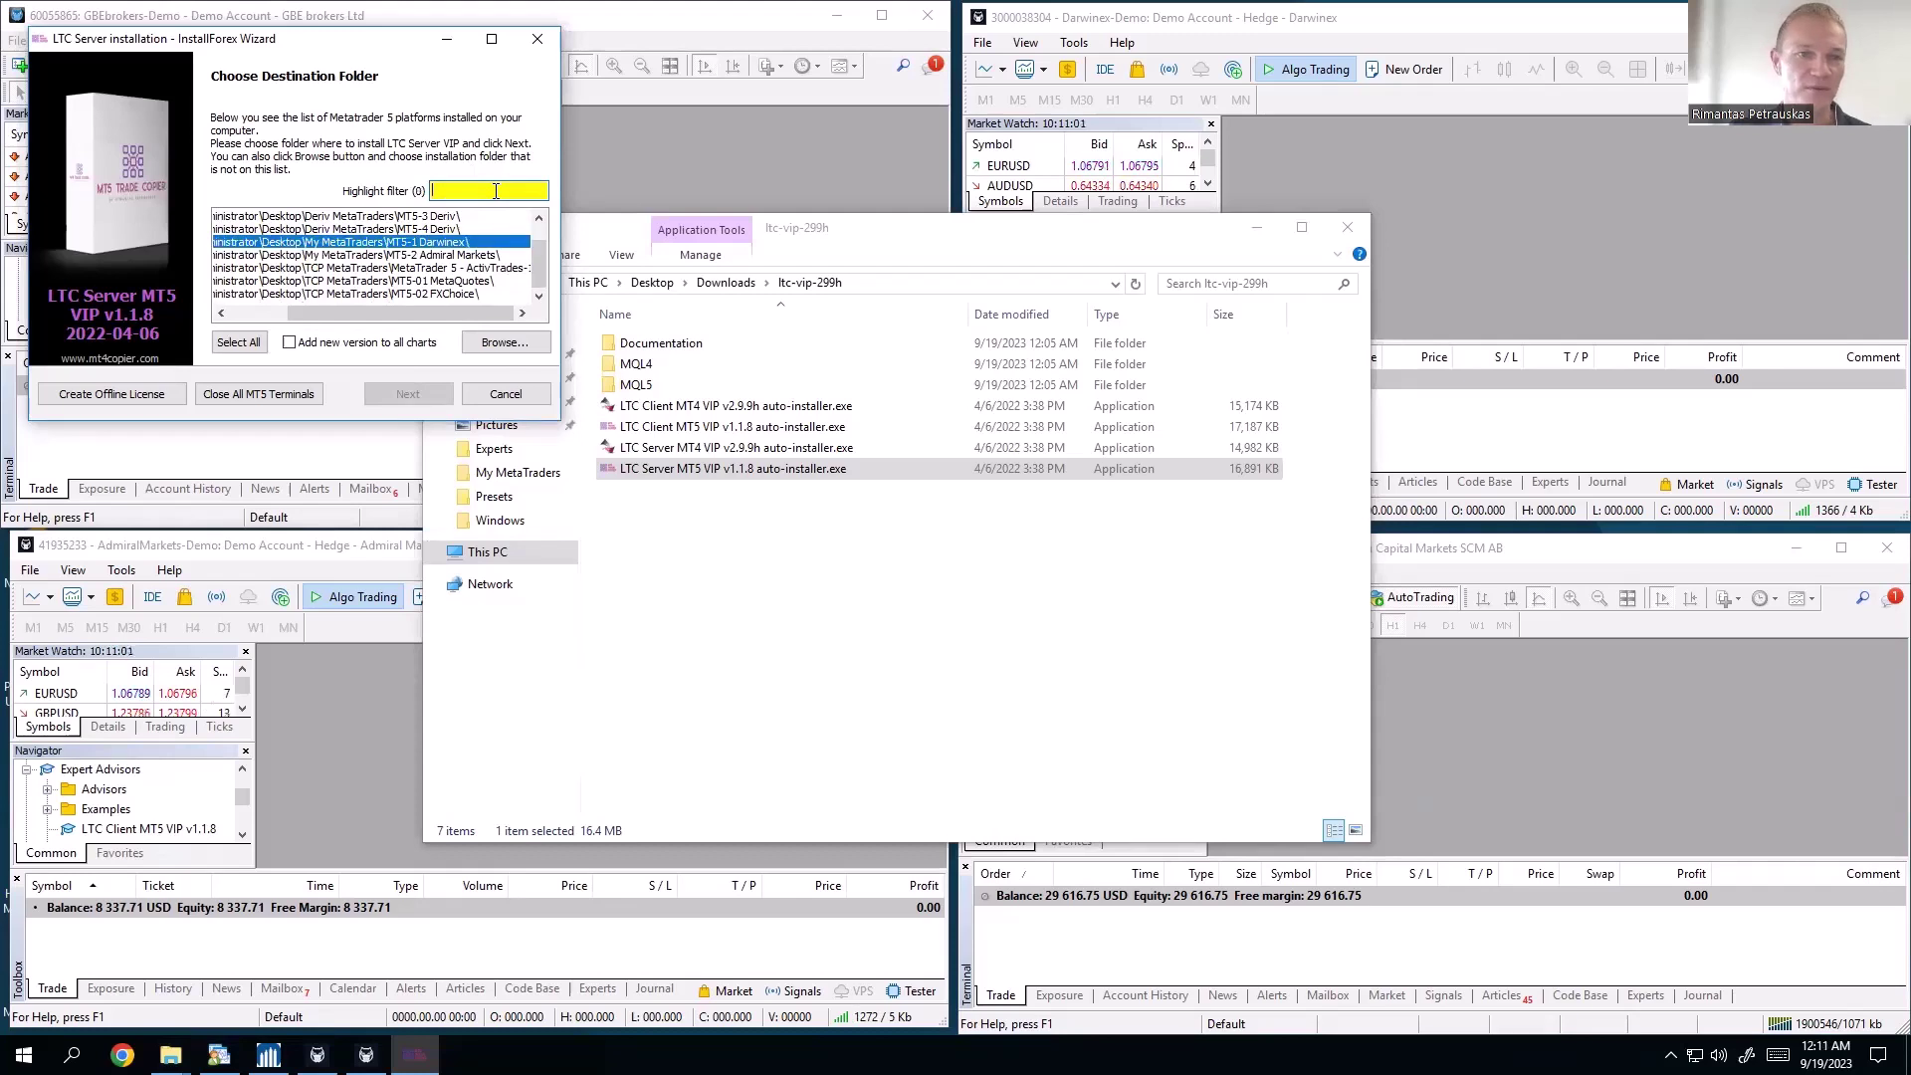
drag(387, 314, 327, 313)
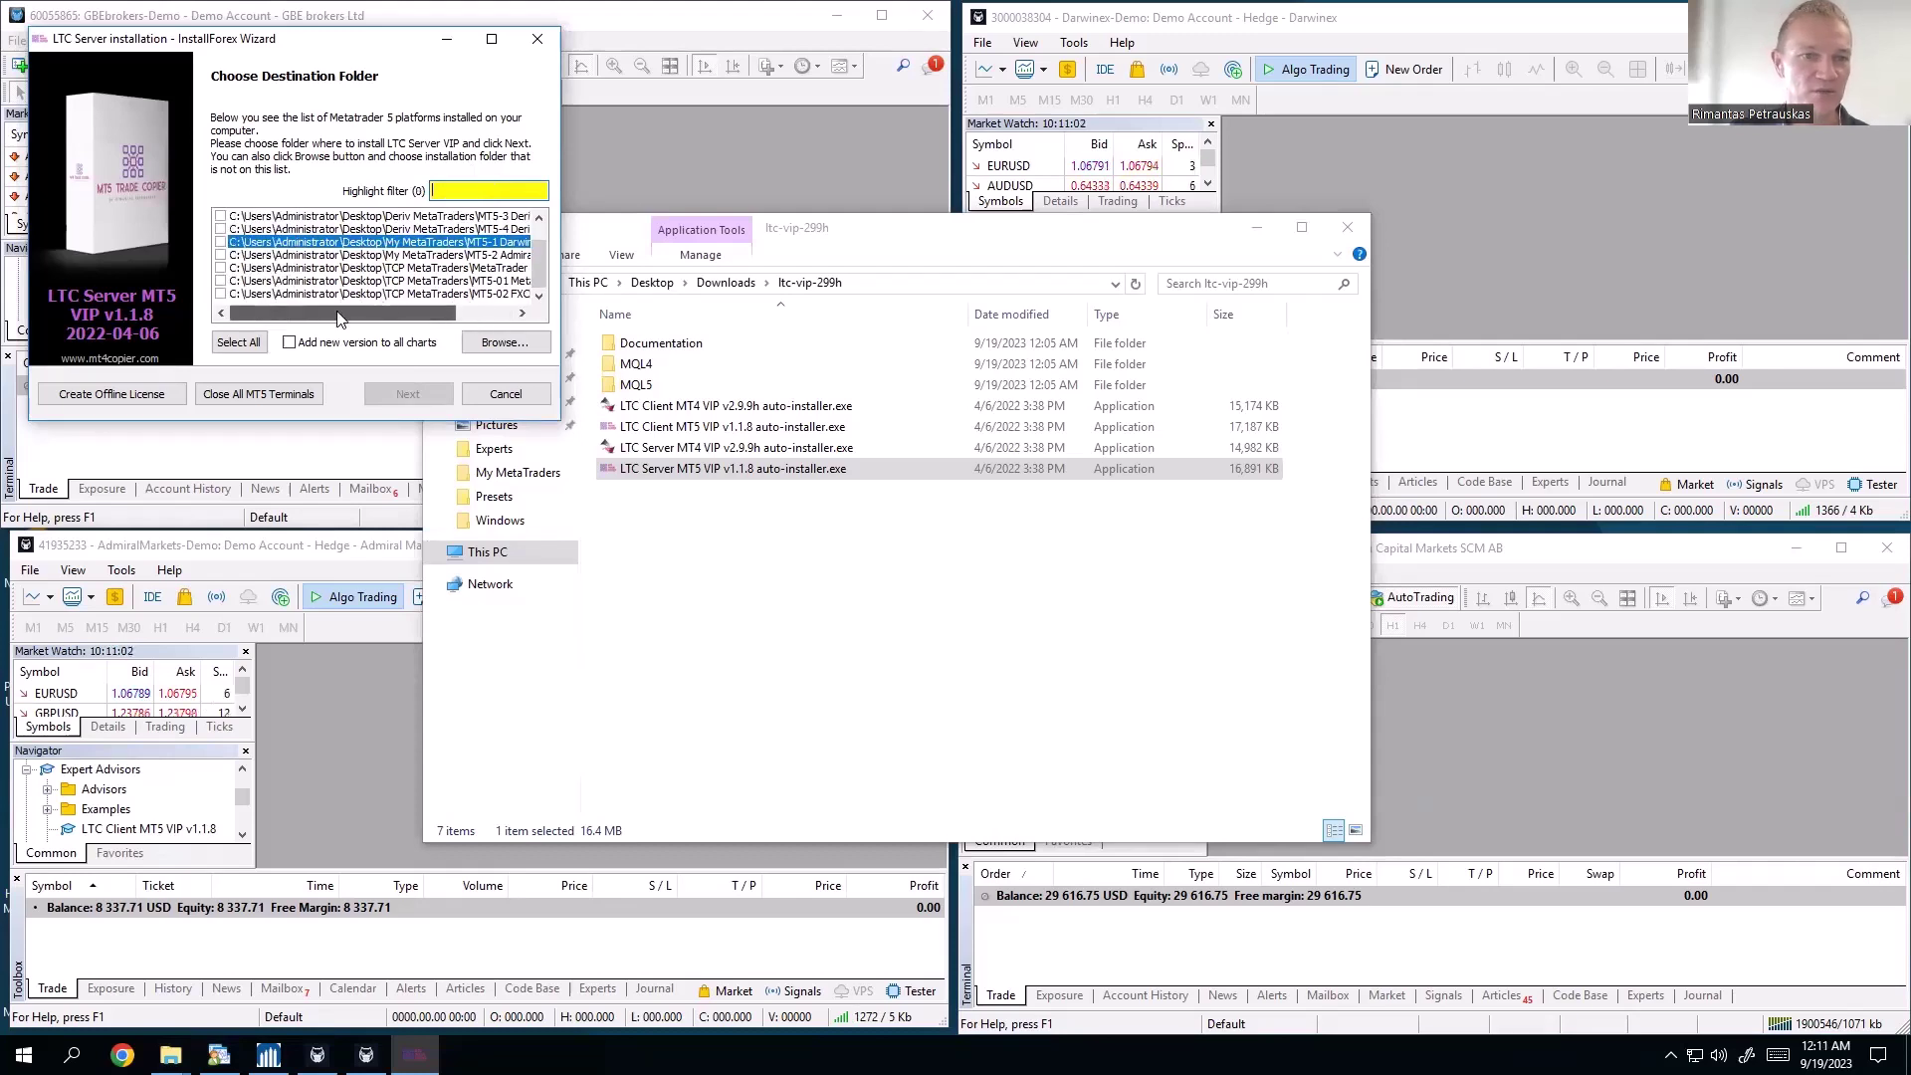
Select all MetaTrader 5 platforms, install LTC Server MT5 VIP v1.1.8, and close the wizard.
click(254, 344)
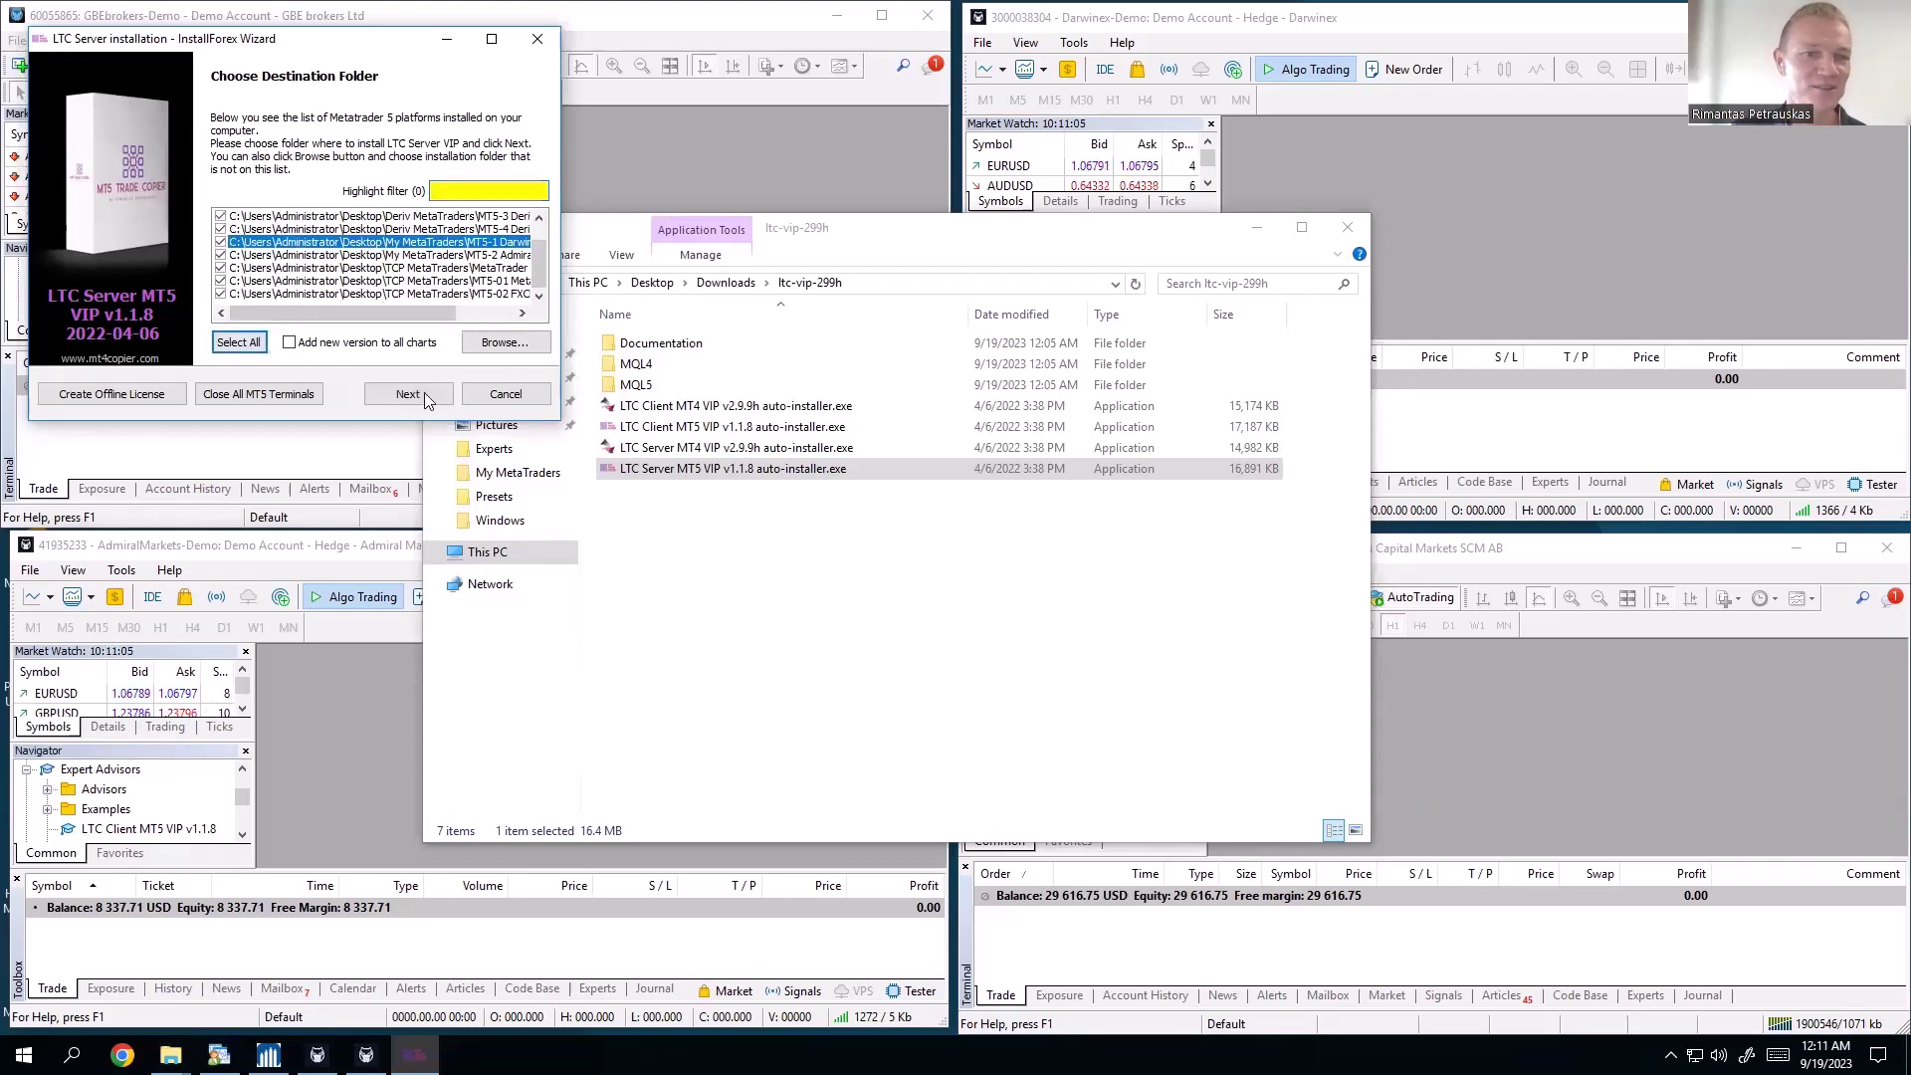
click(425, 395)
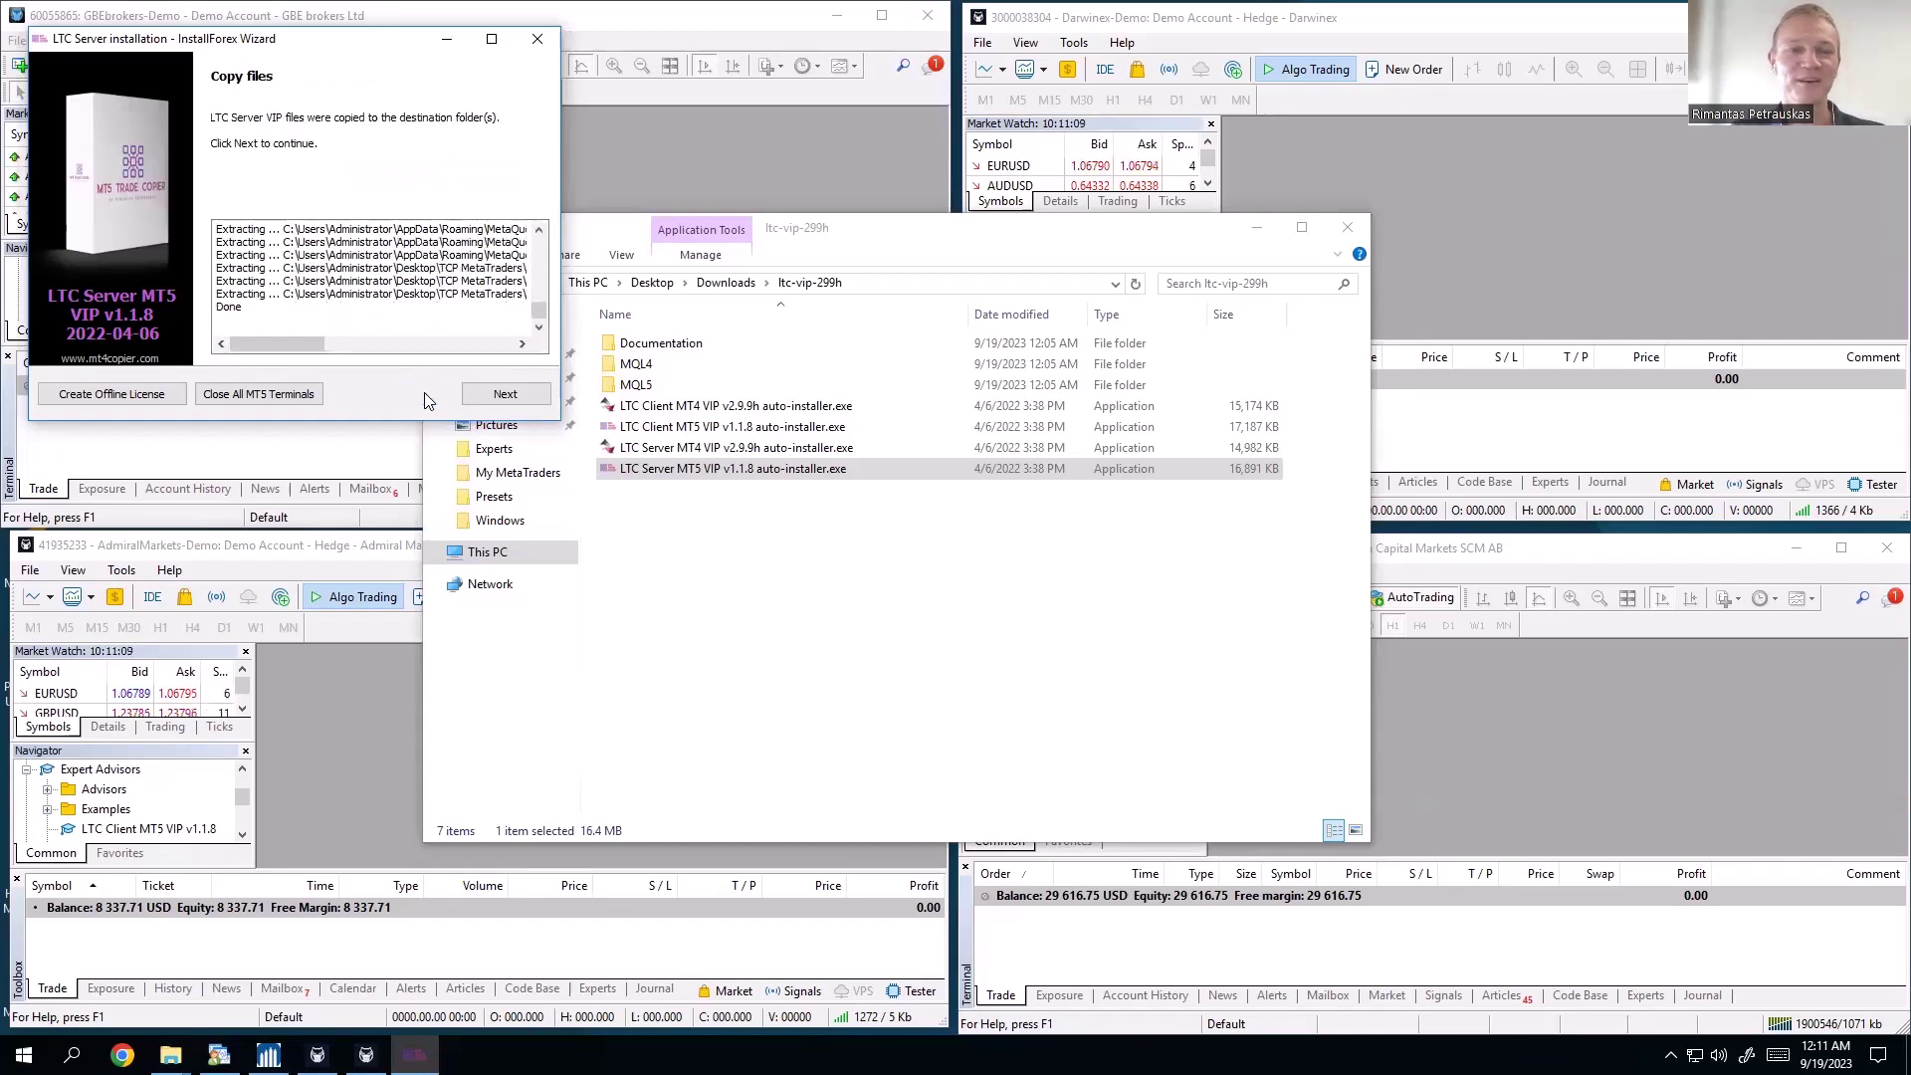
click(478, 399)
click(479, 398)
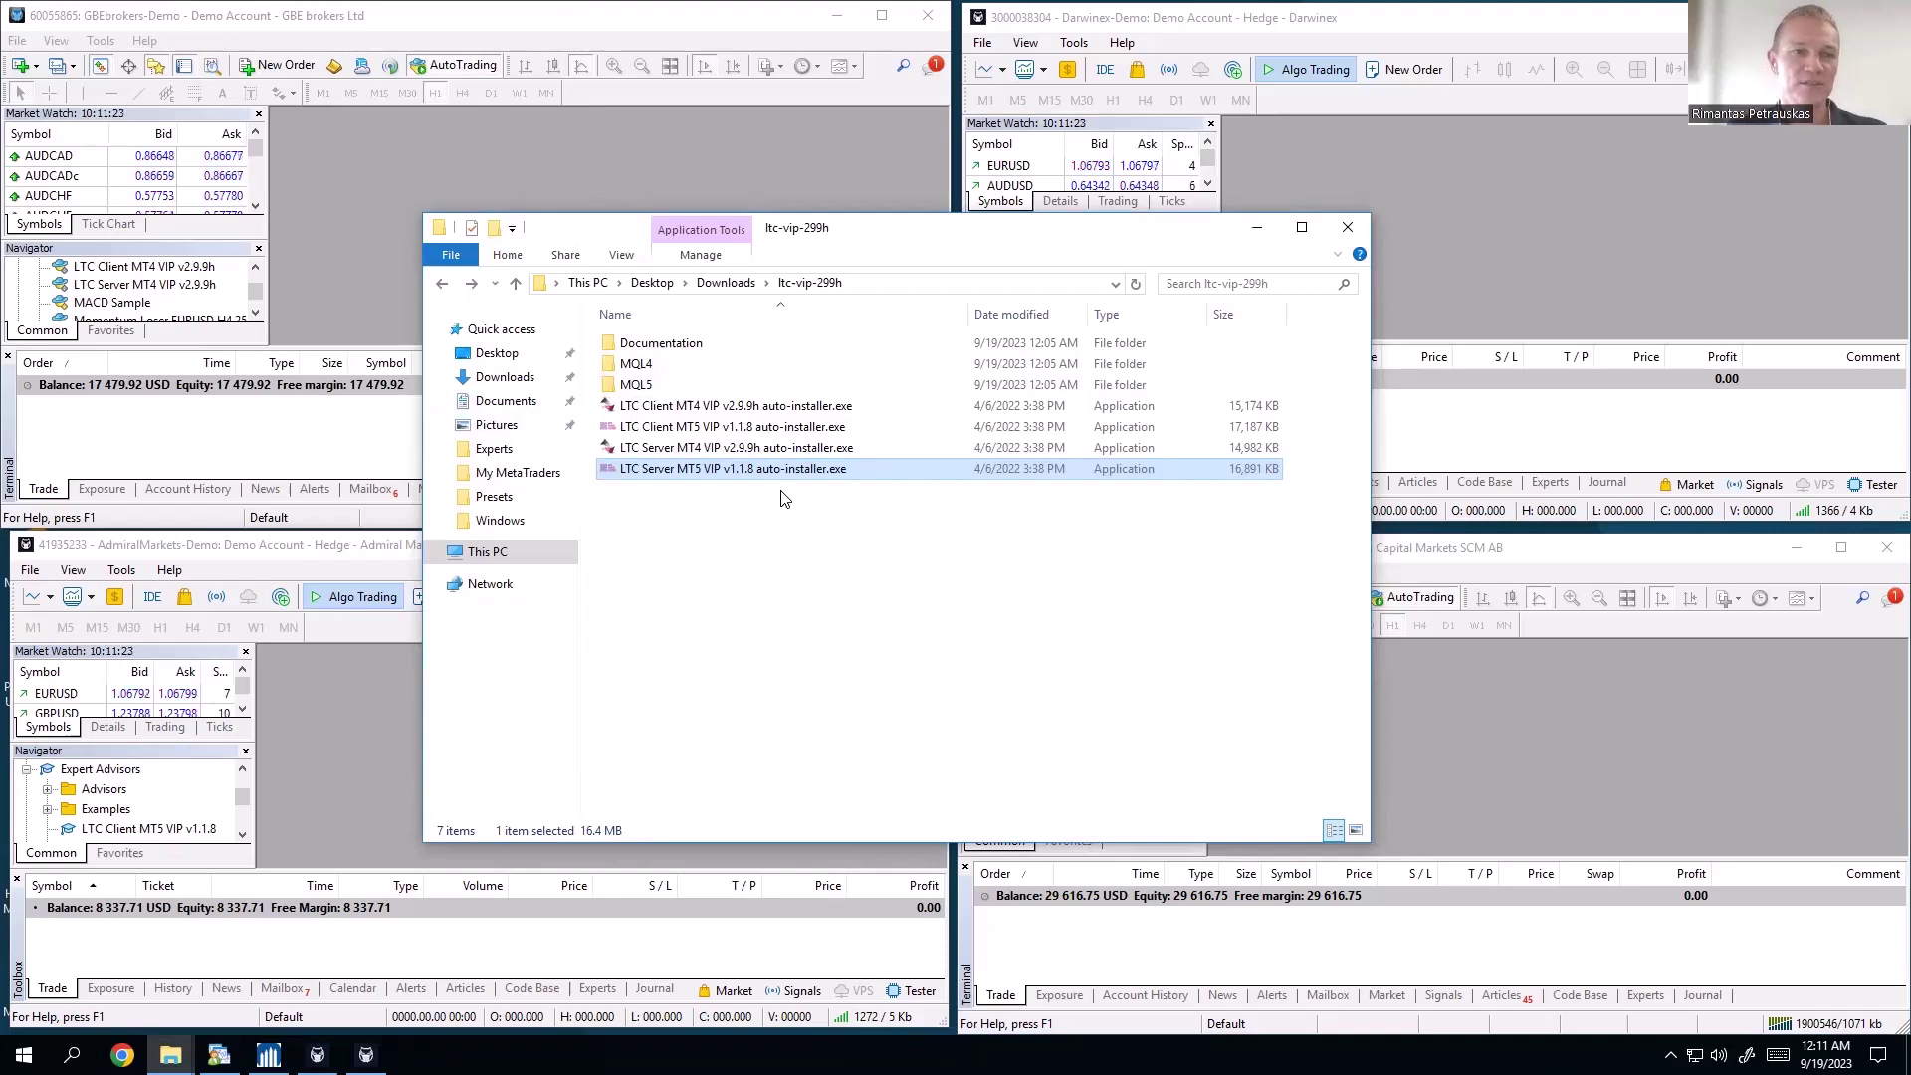
Install LTC Client MT5 into the terminals, accepting the license and finishing the wizard.
double_click(722, 428)
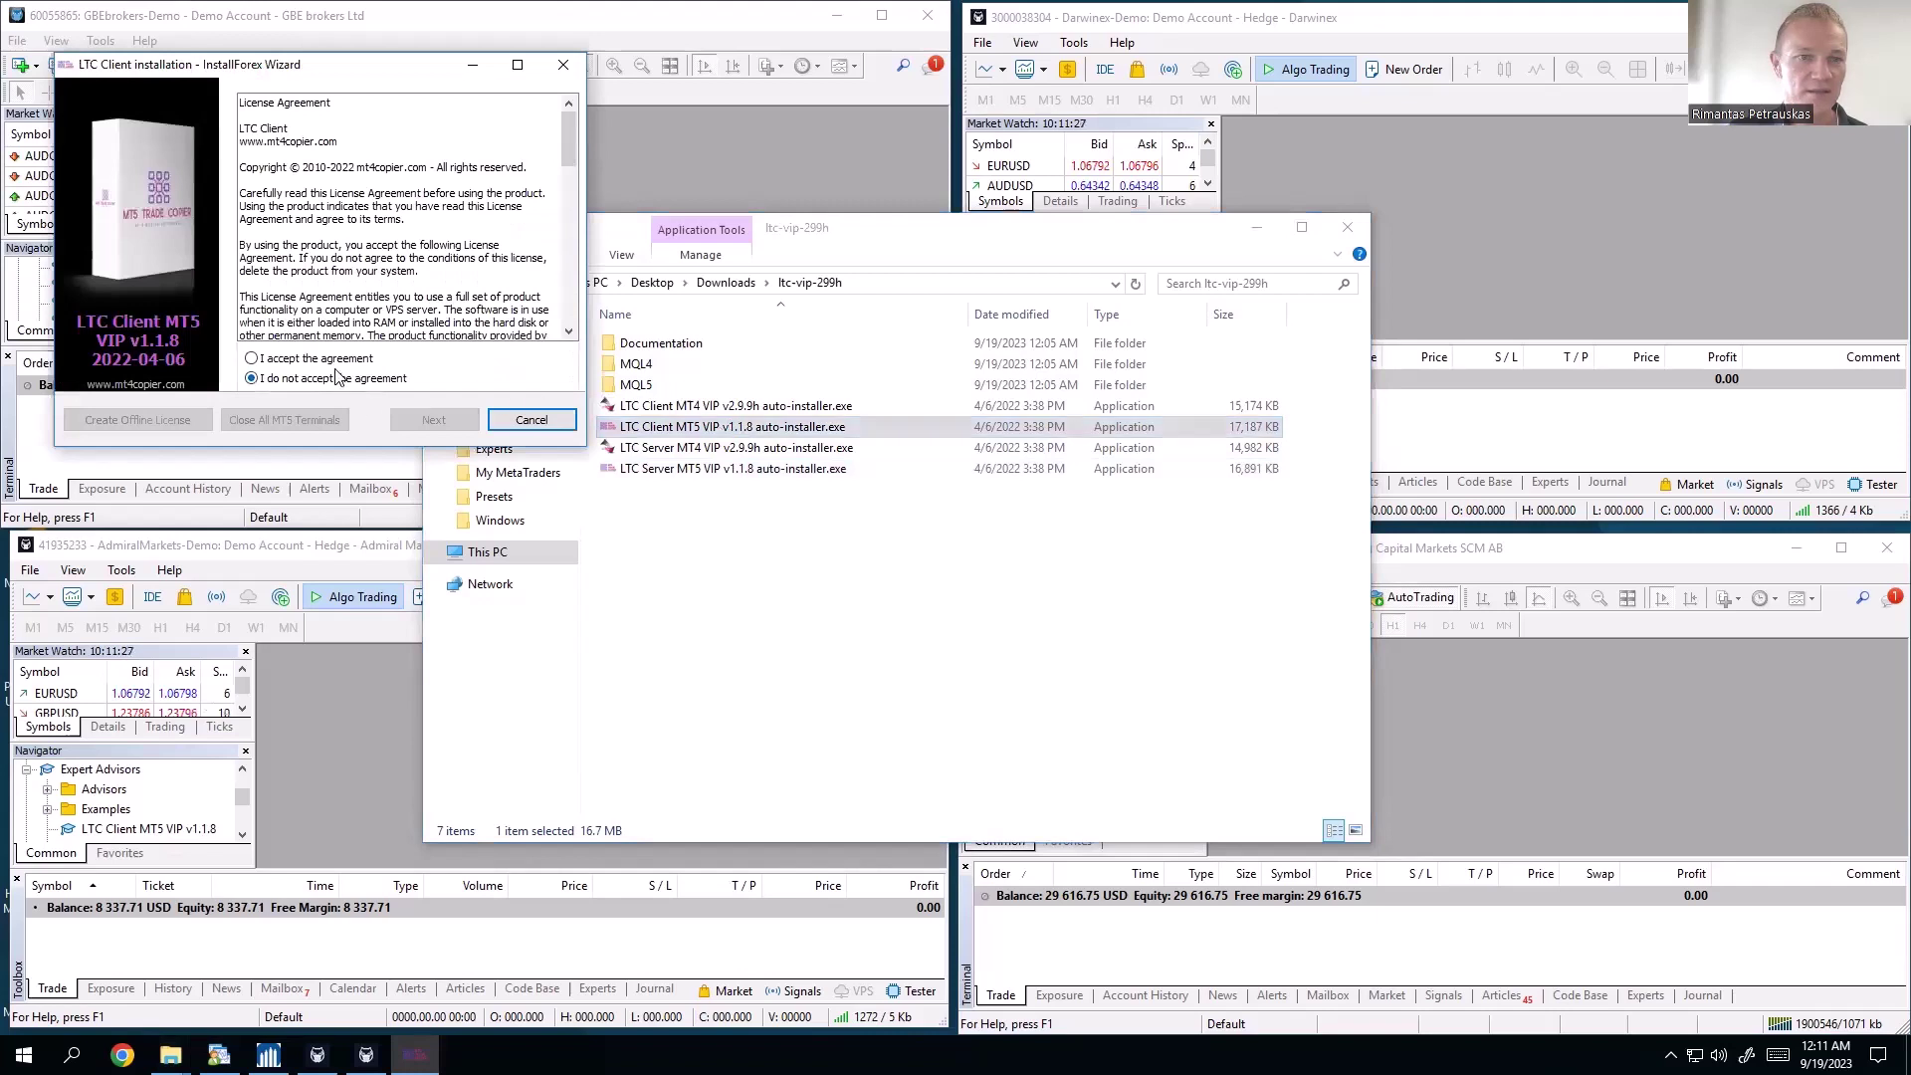
click(339, 360)
click(435, 422)
click(435, 422)
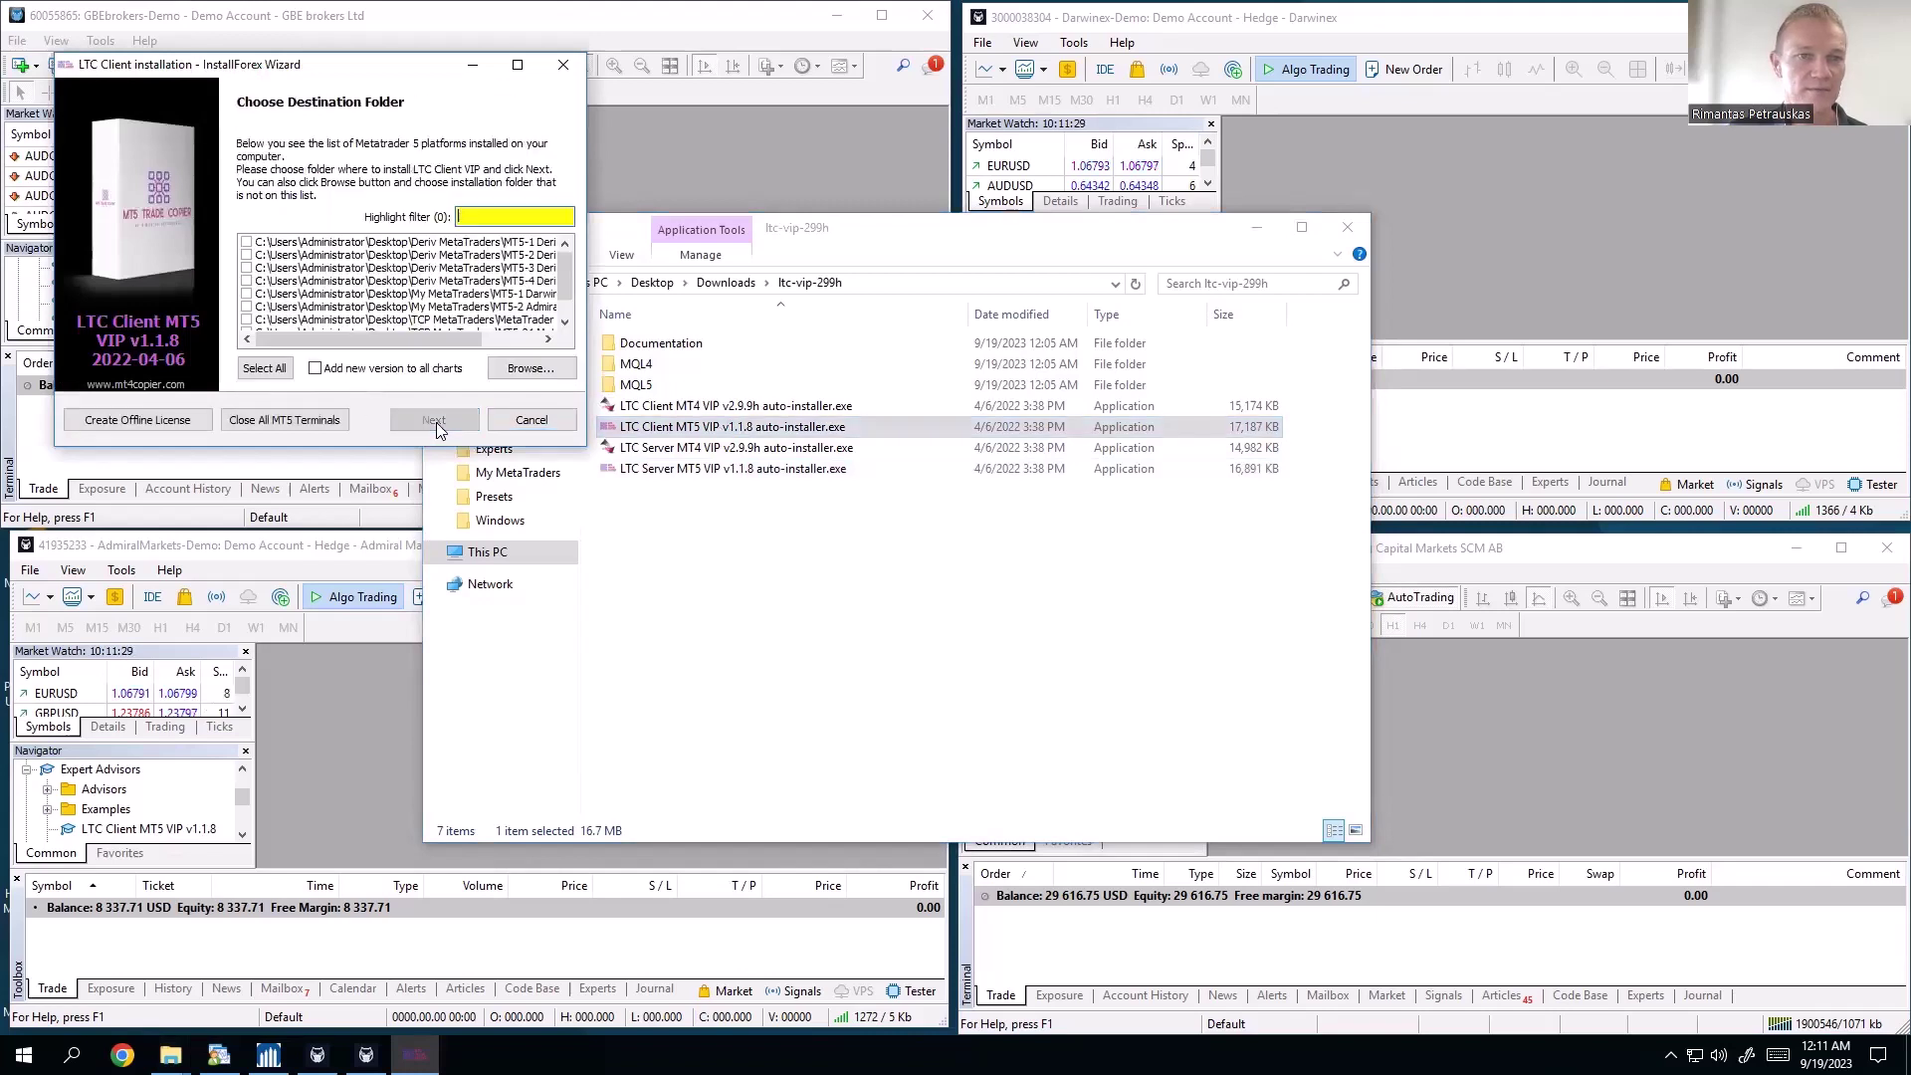
click(408, 419)
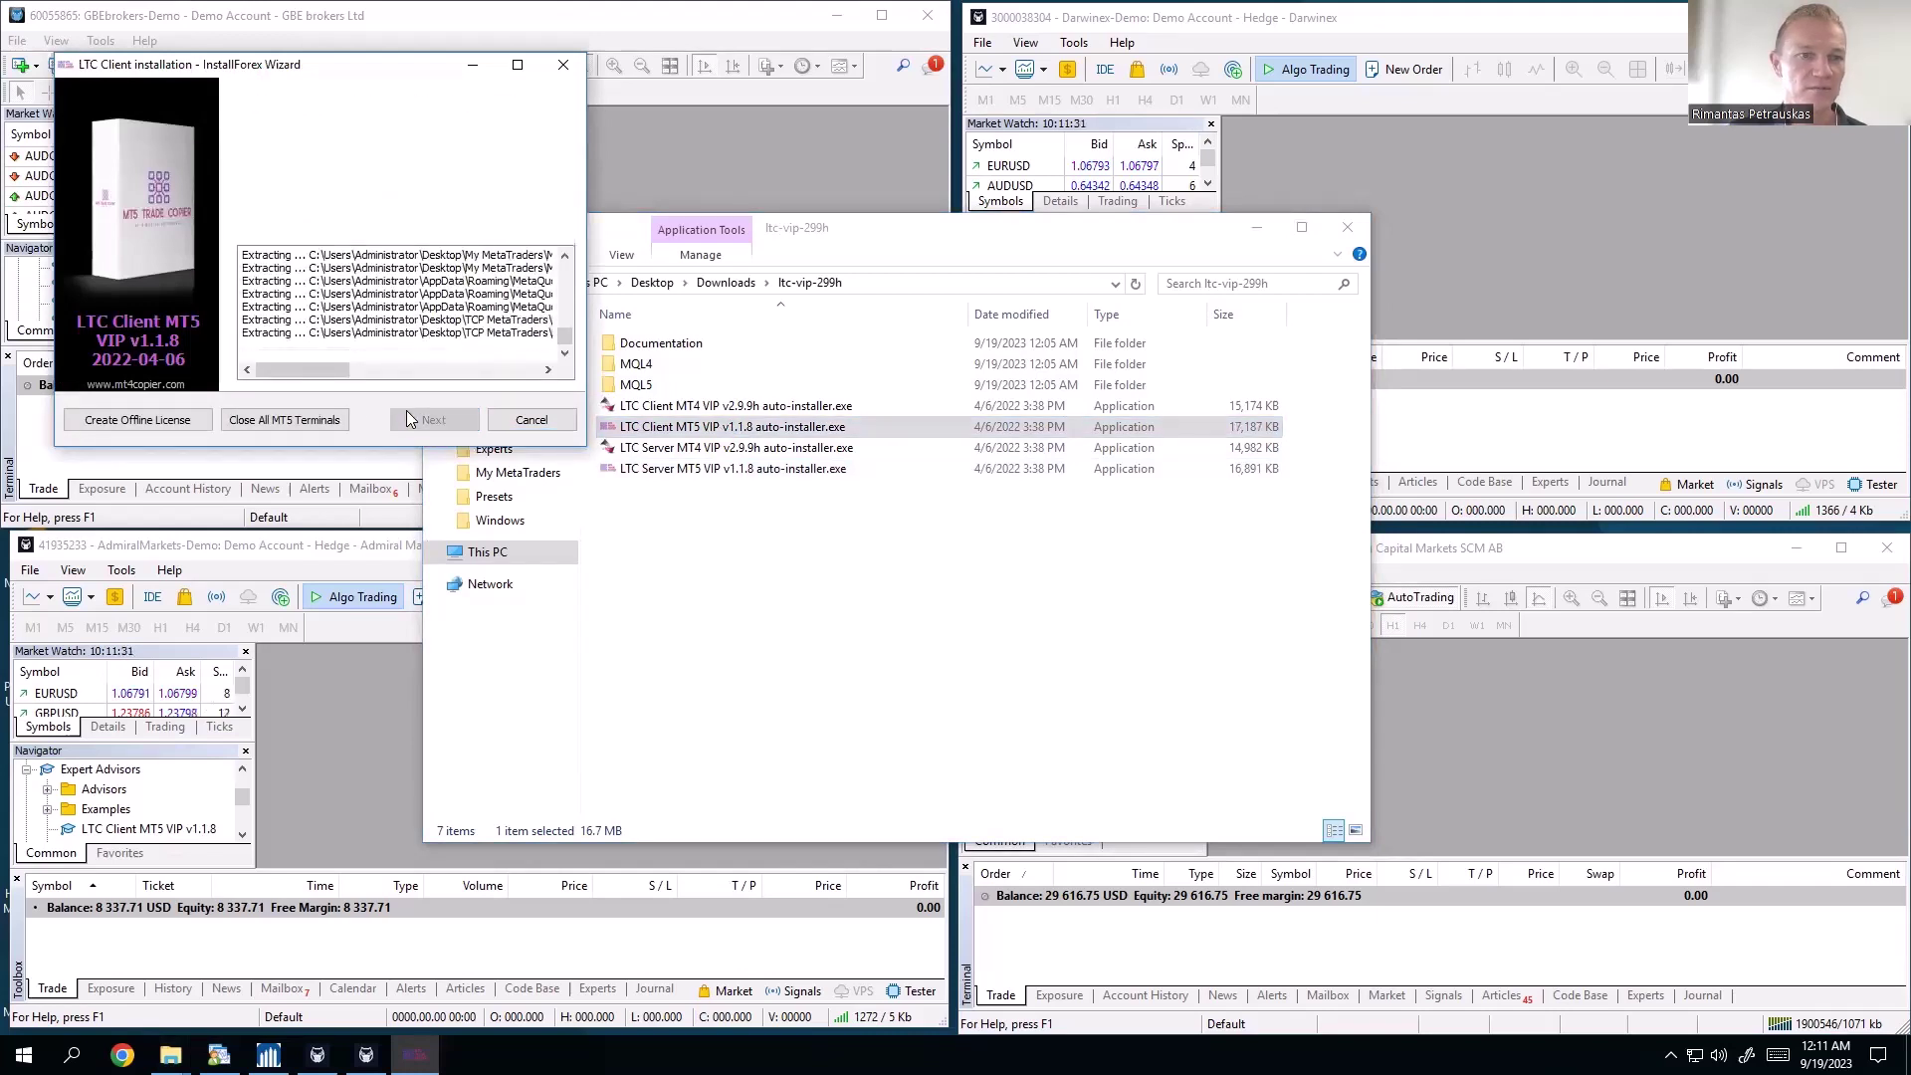
click(523, 426)
click(529, 419)
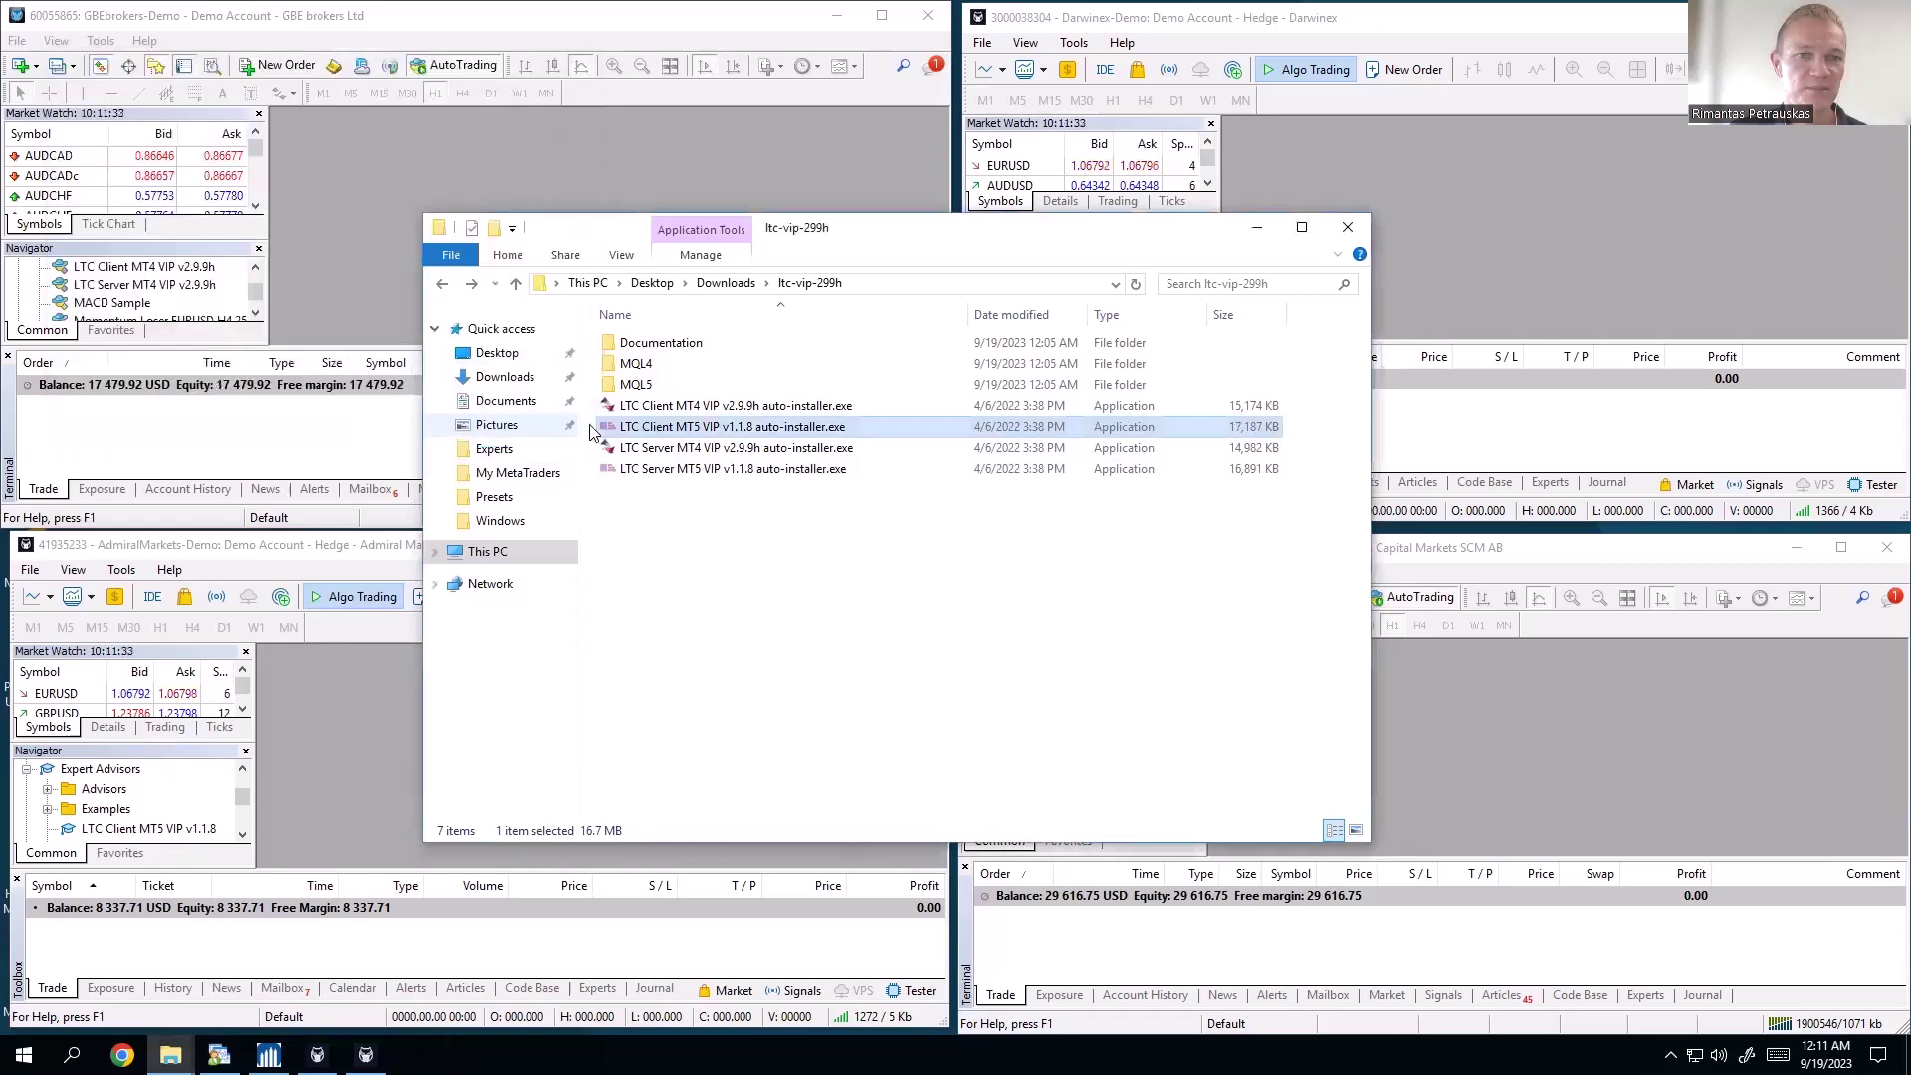
Install LTC Server MT4 into the MetaTrader 4 terminals and close its wizard.
double_click(662, 450)
click(383, 397)
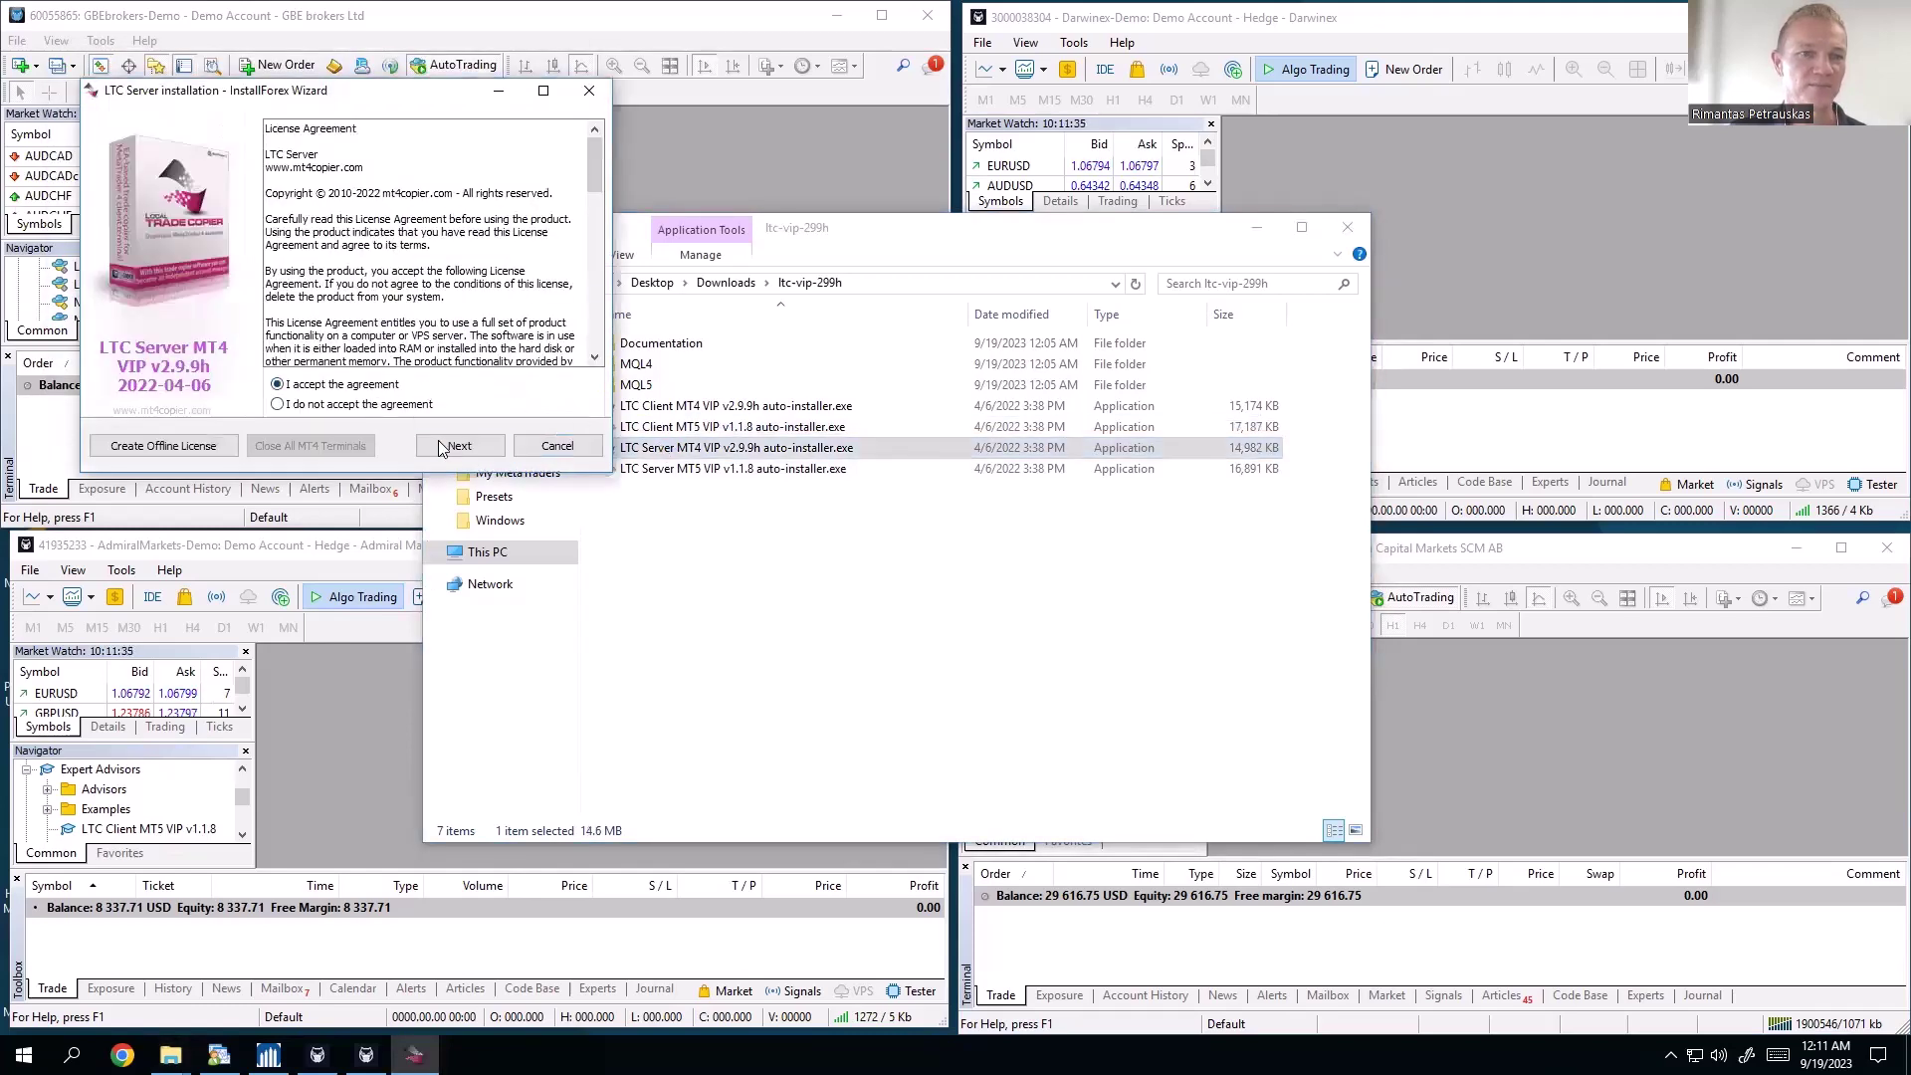
click(442, 447)
click(442, 447)
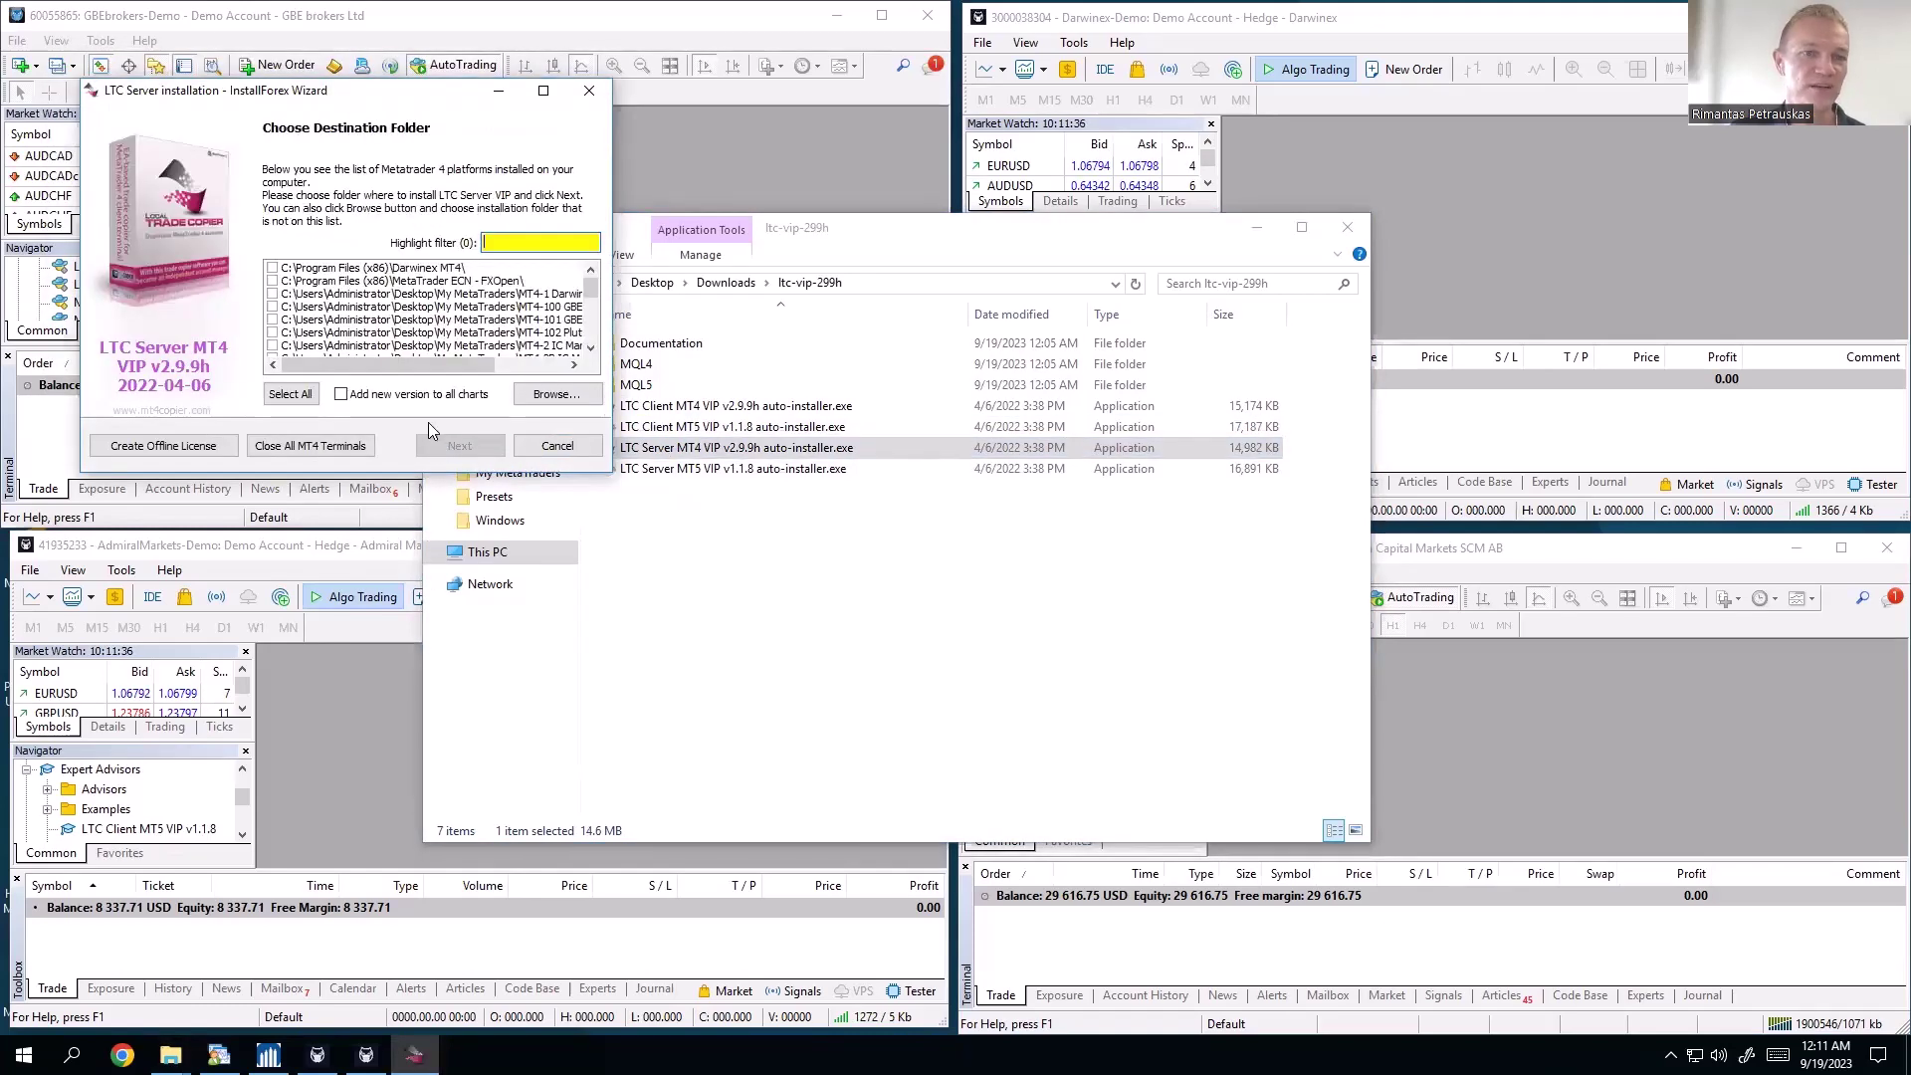
click(467, 446)
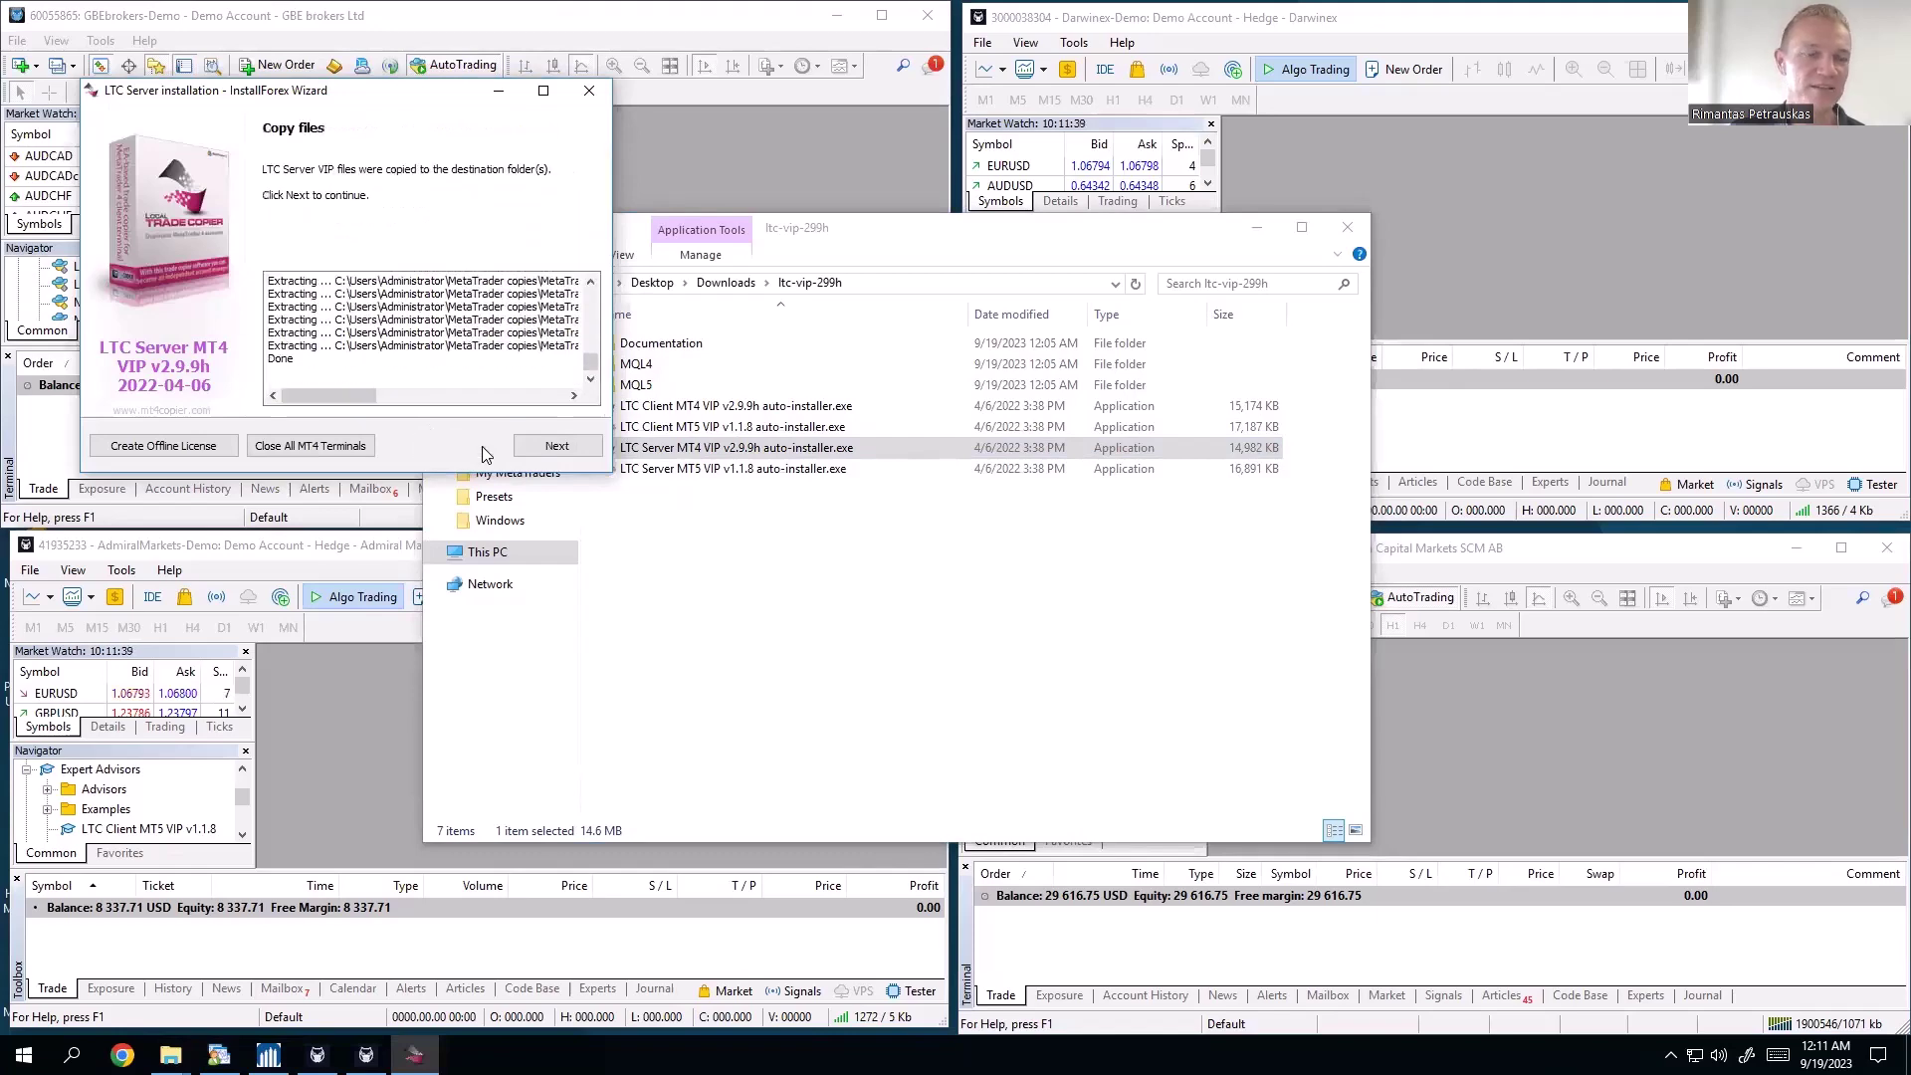
click(555, 447)
click(555, 447)
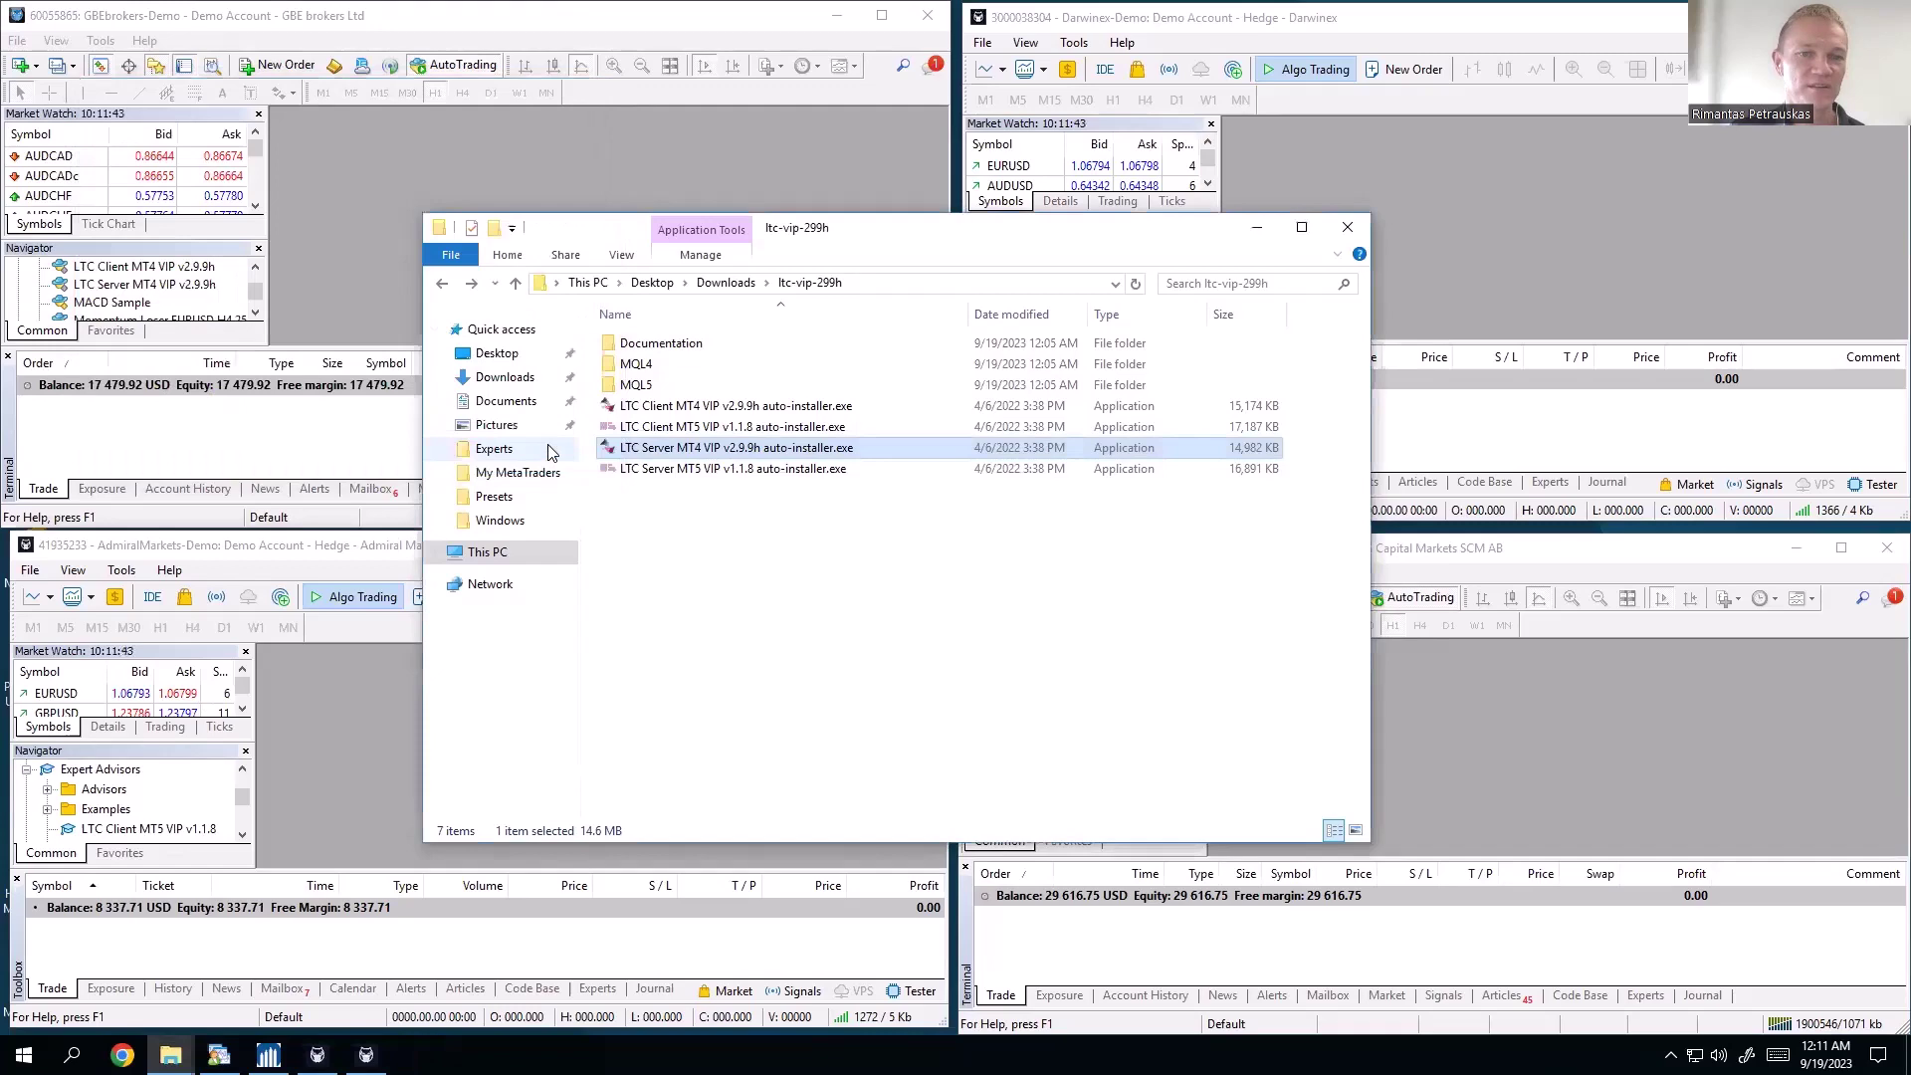
Install LTC Client MT4 VIP v2.9.9h into every listed MT4 platform folder and close the wizard.
double_click(669, 408)
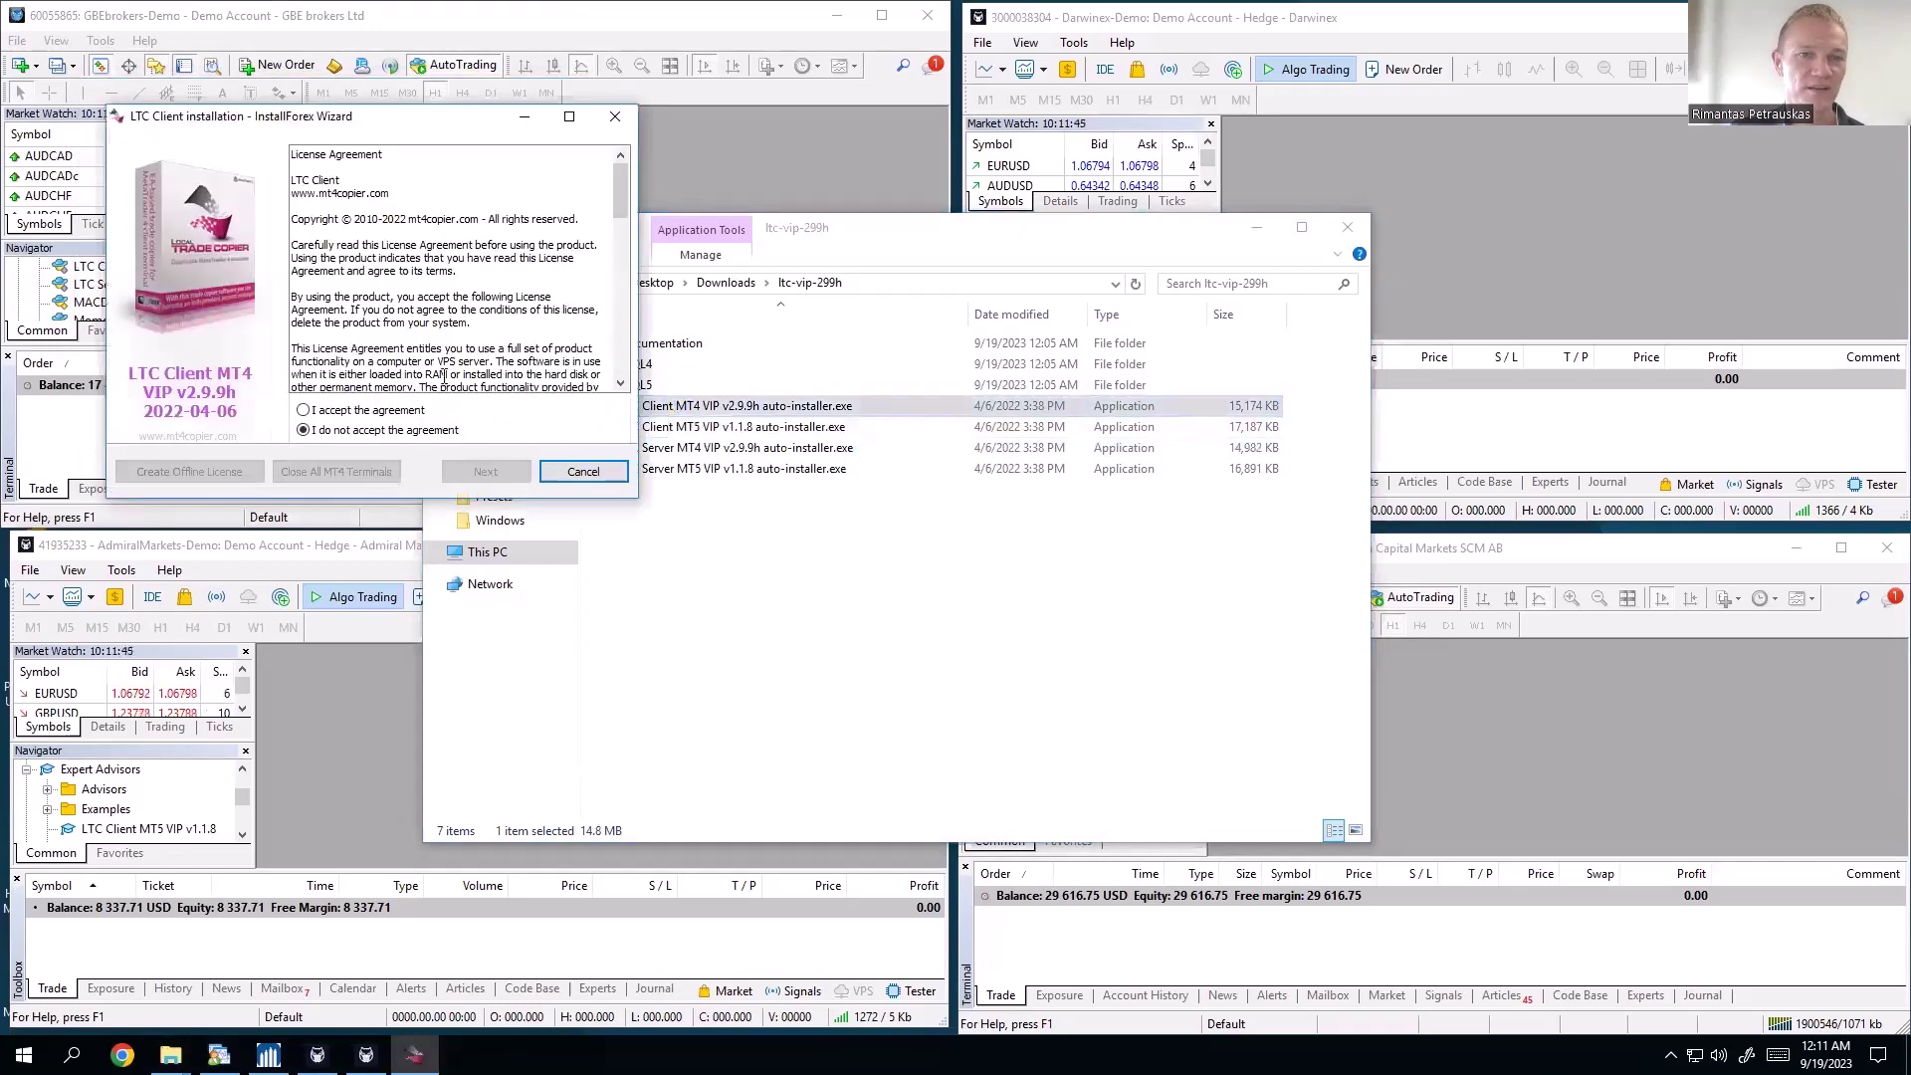
click(395, 416)
click(485, 470)
click(503, 474)
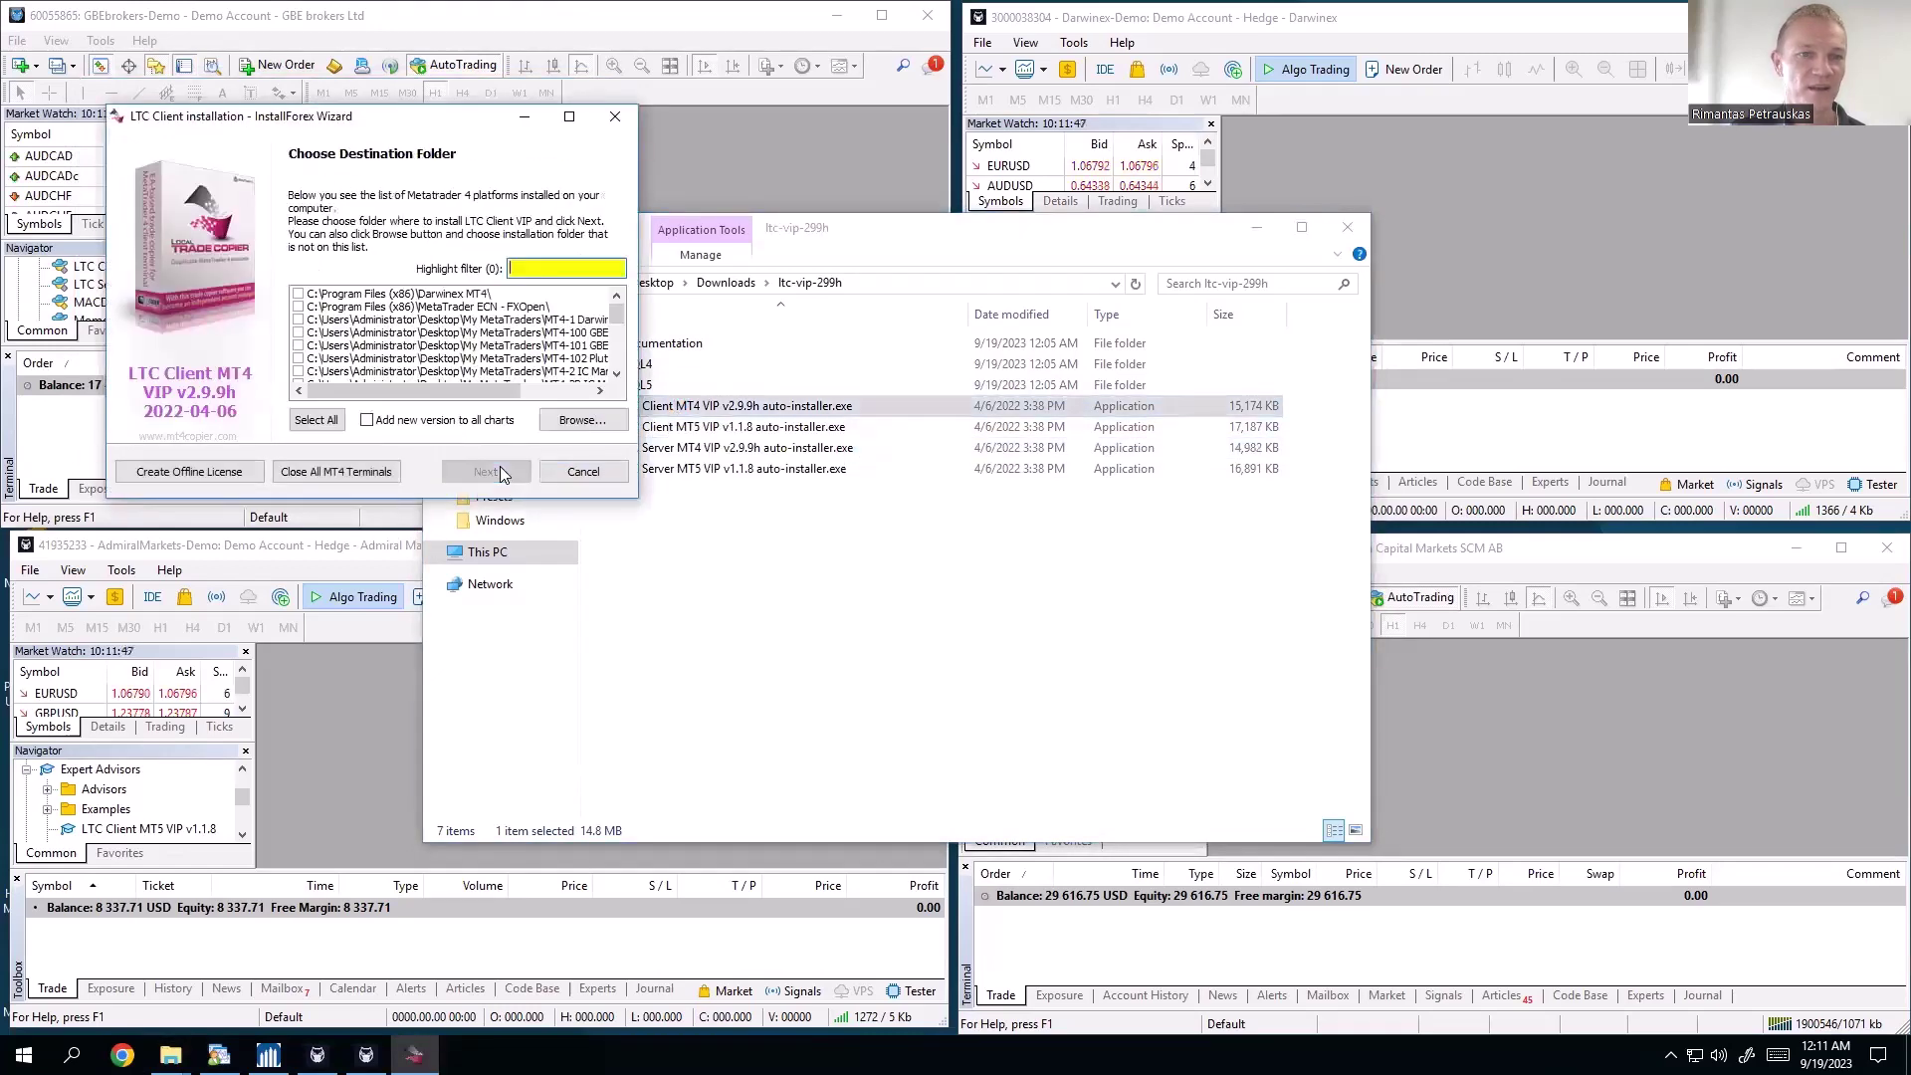
click(315, 419)
click(502, 472)
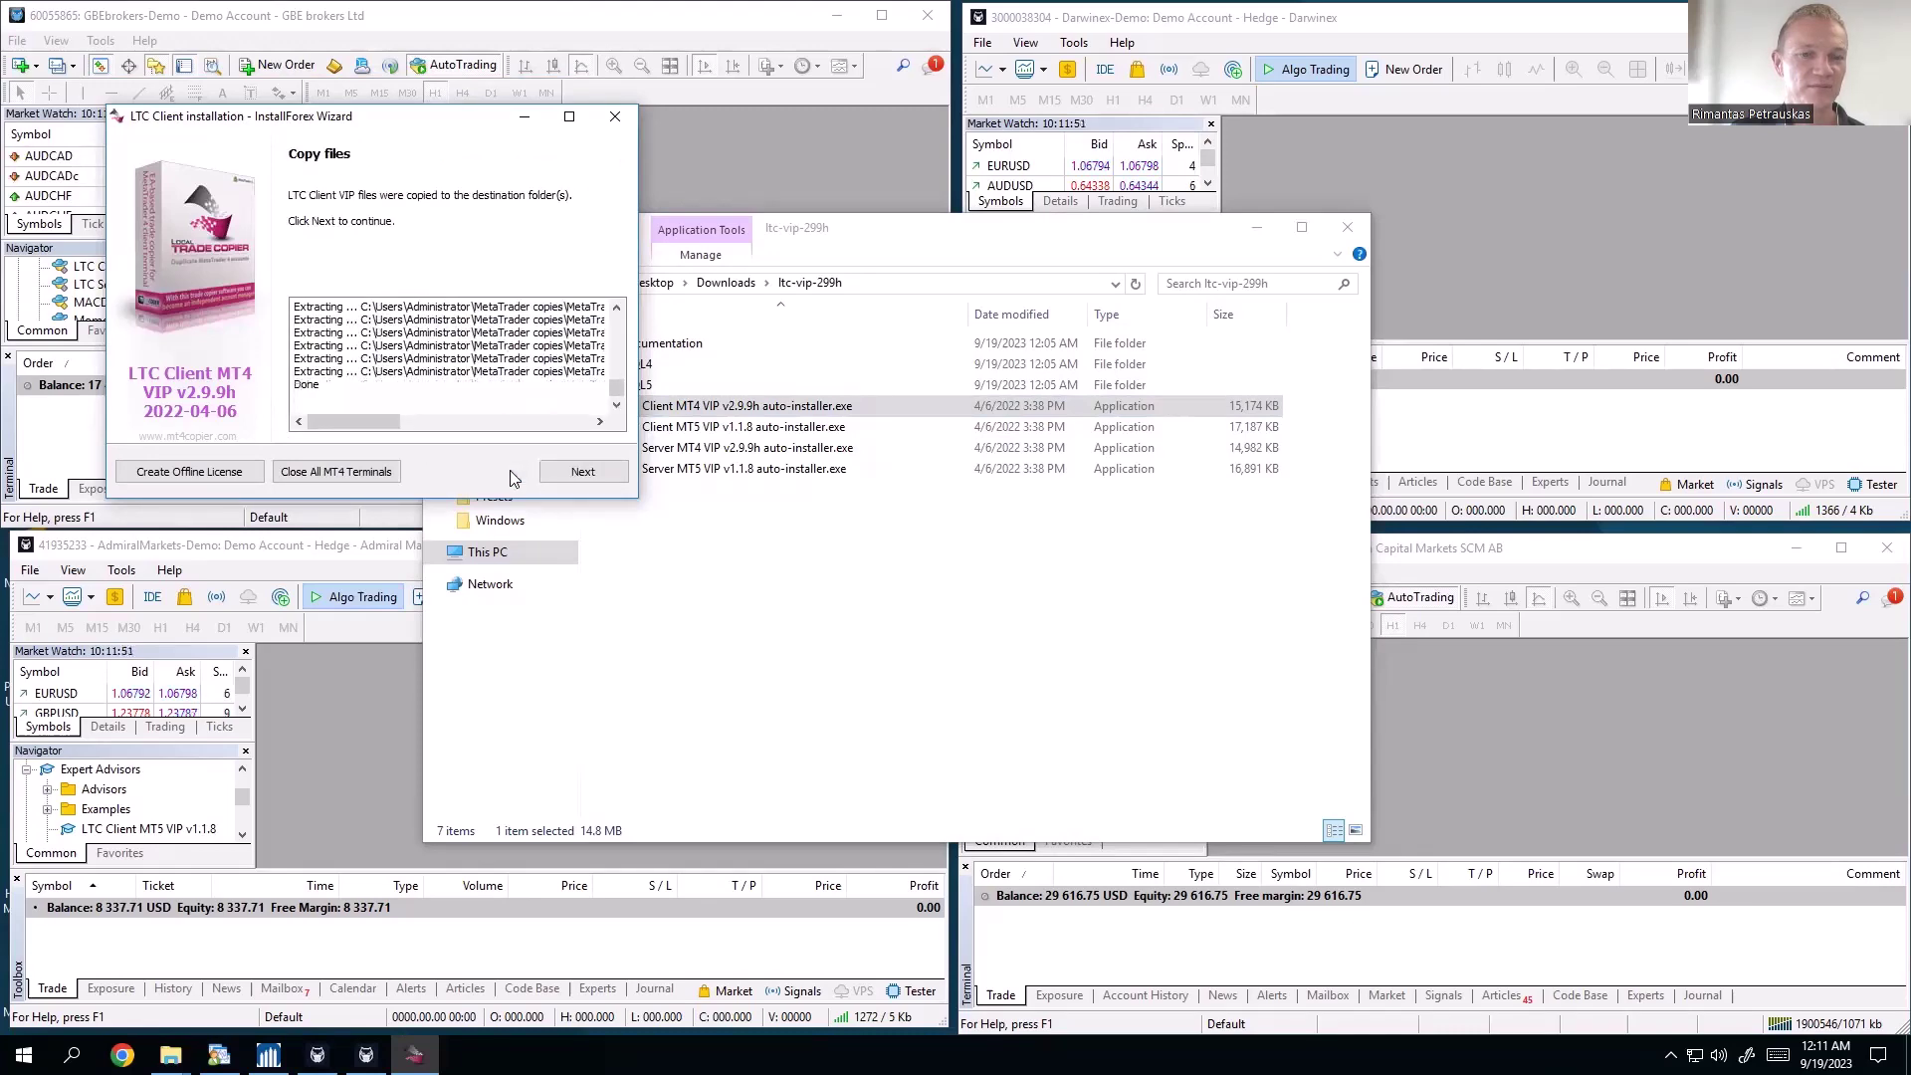
click(562, 479)
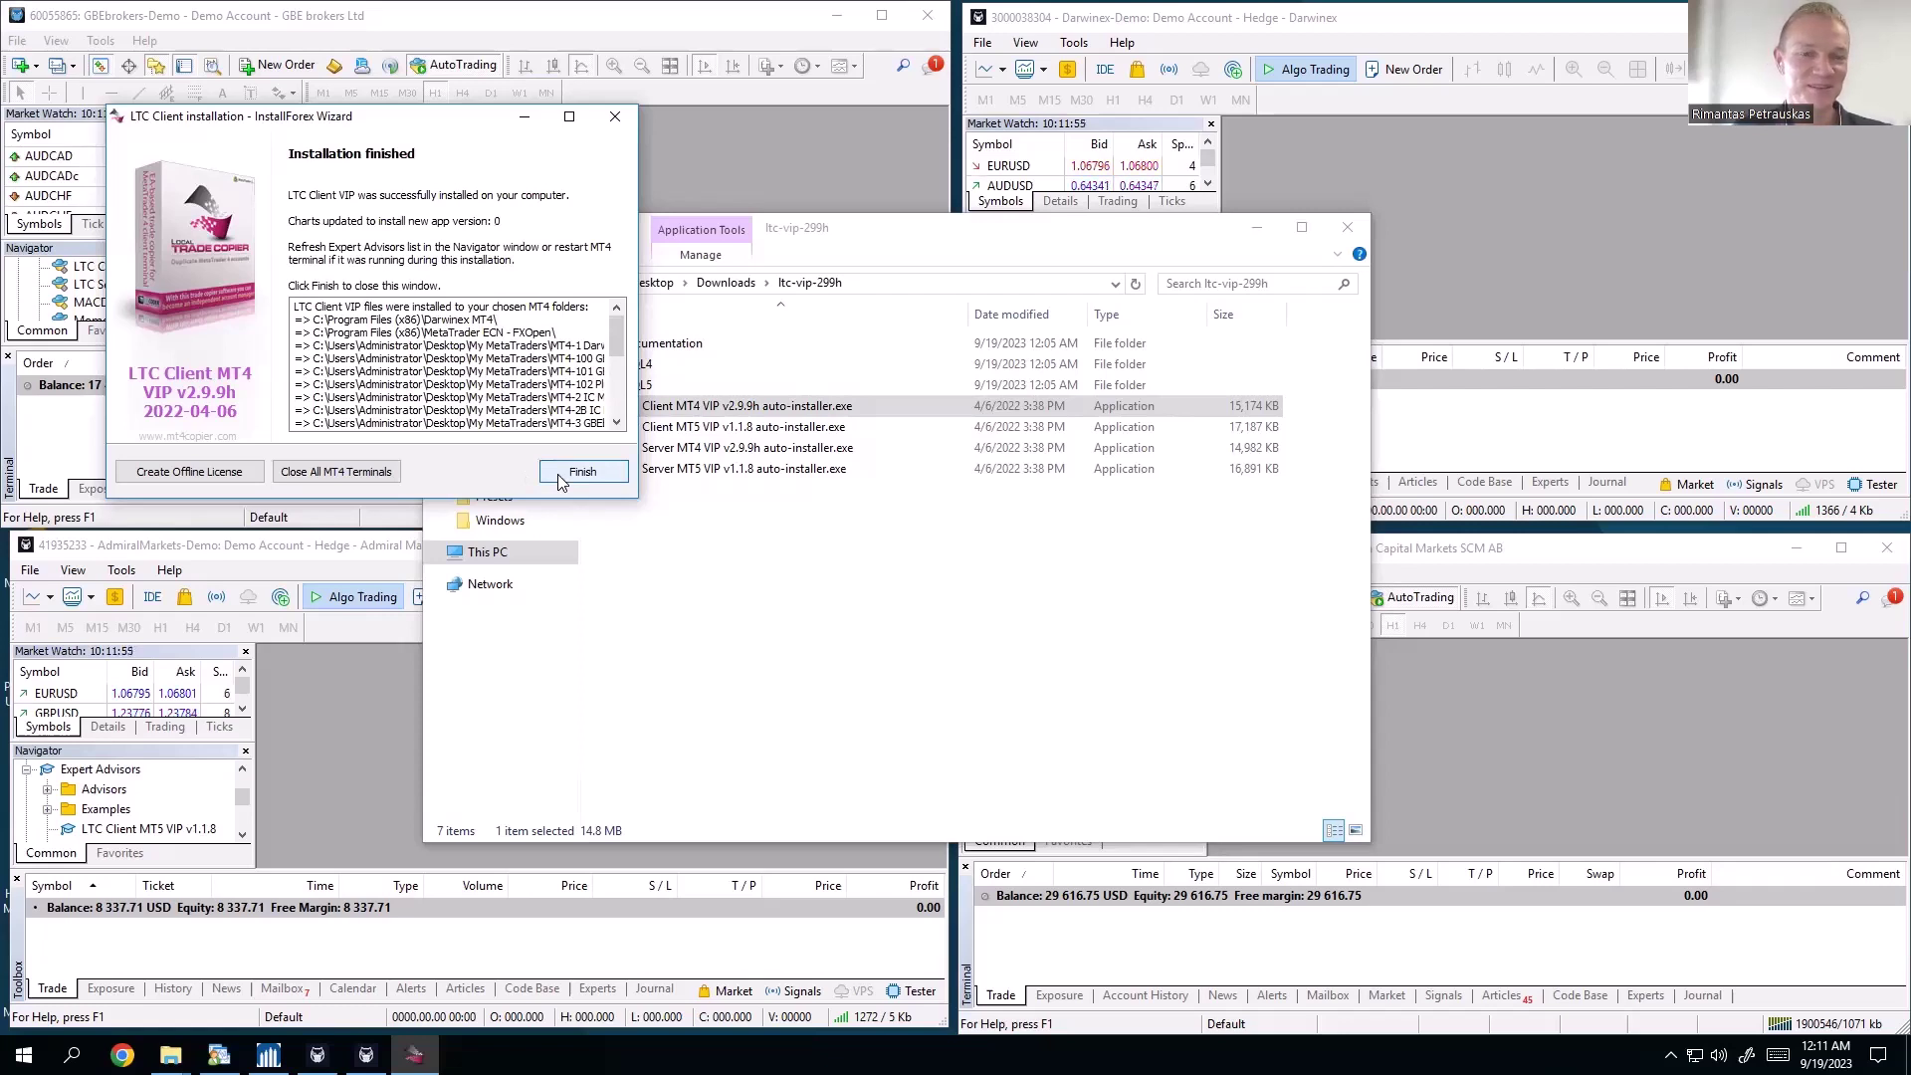
click(582, 472)
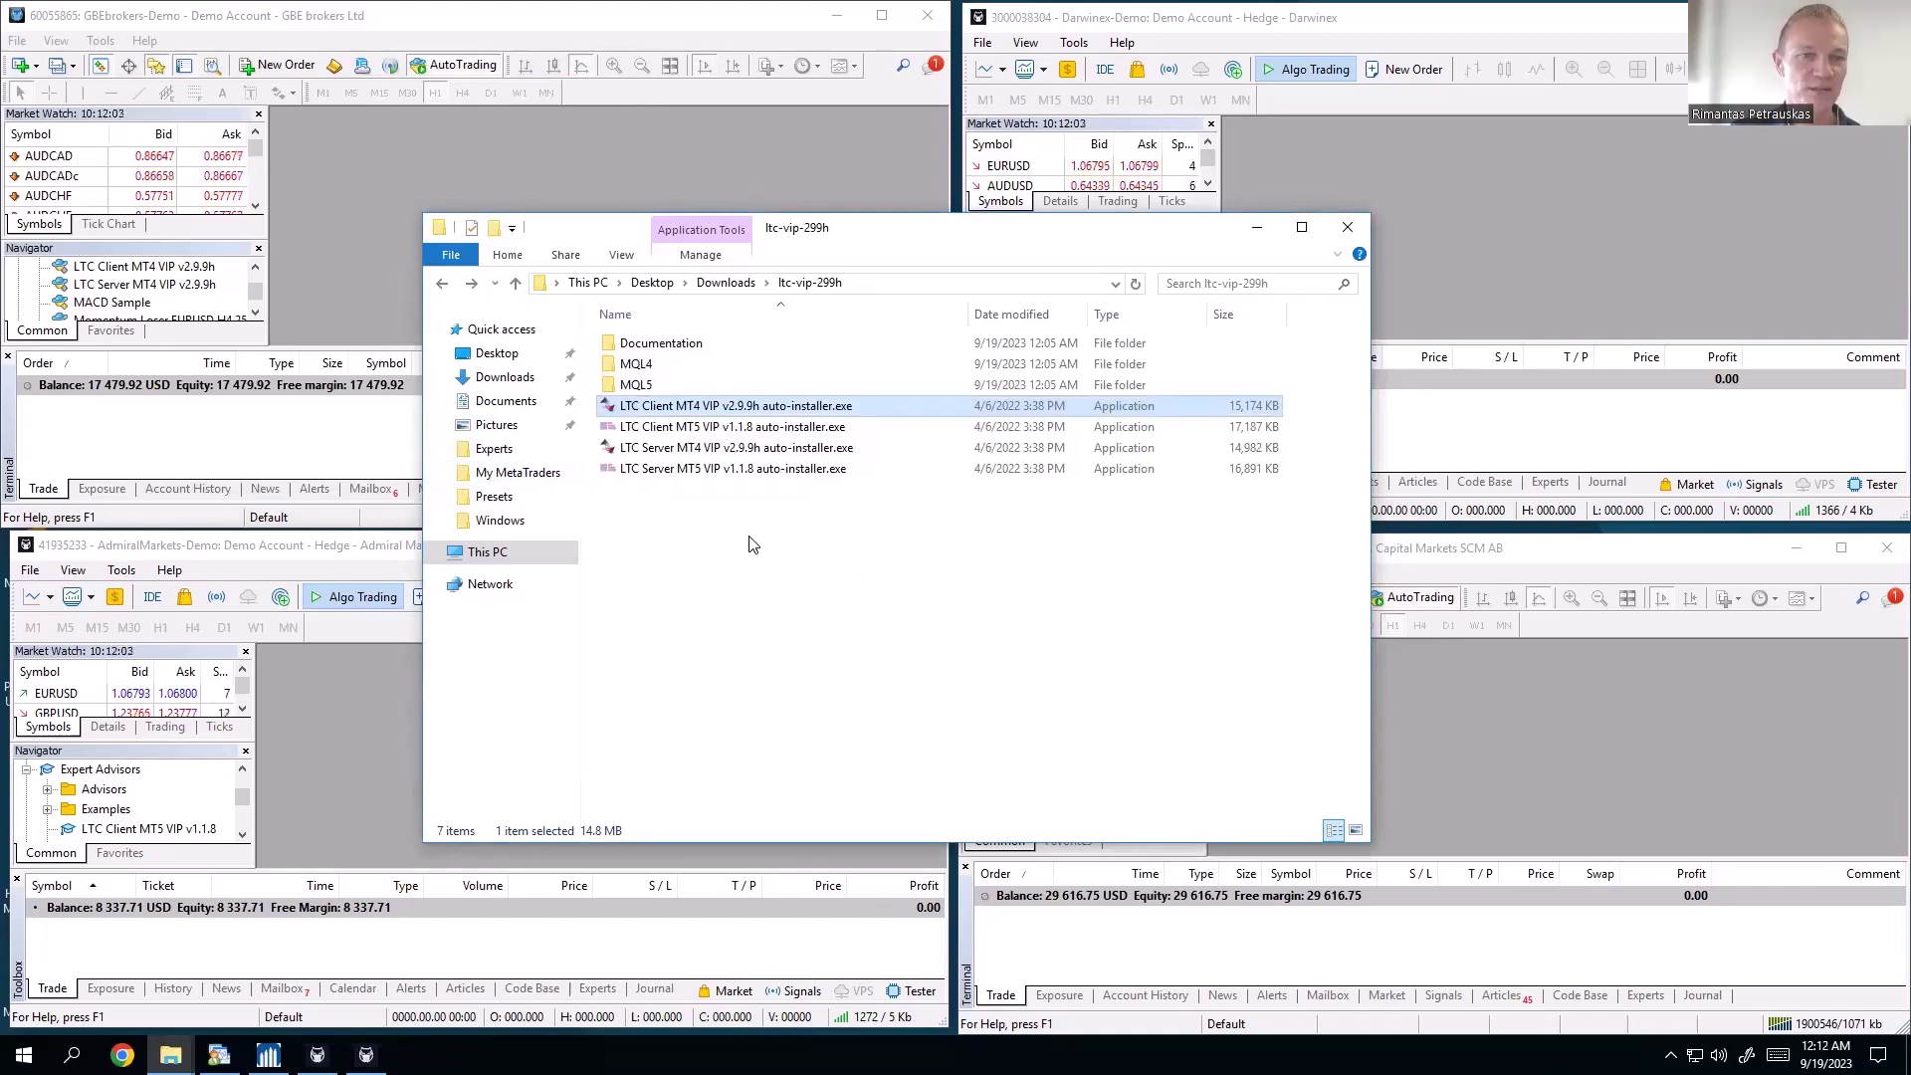
Copy the package's MQL5 folder and open the Admiral Markets terminal's data folder.
right_click(648, 387)
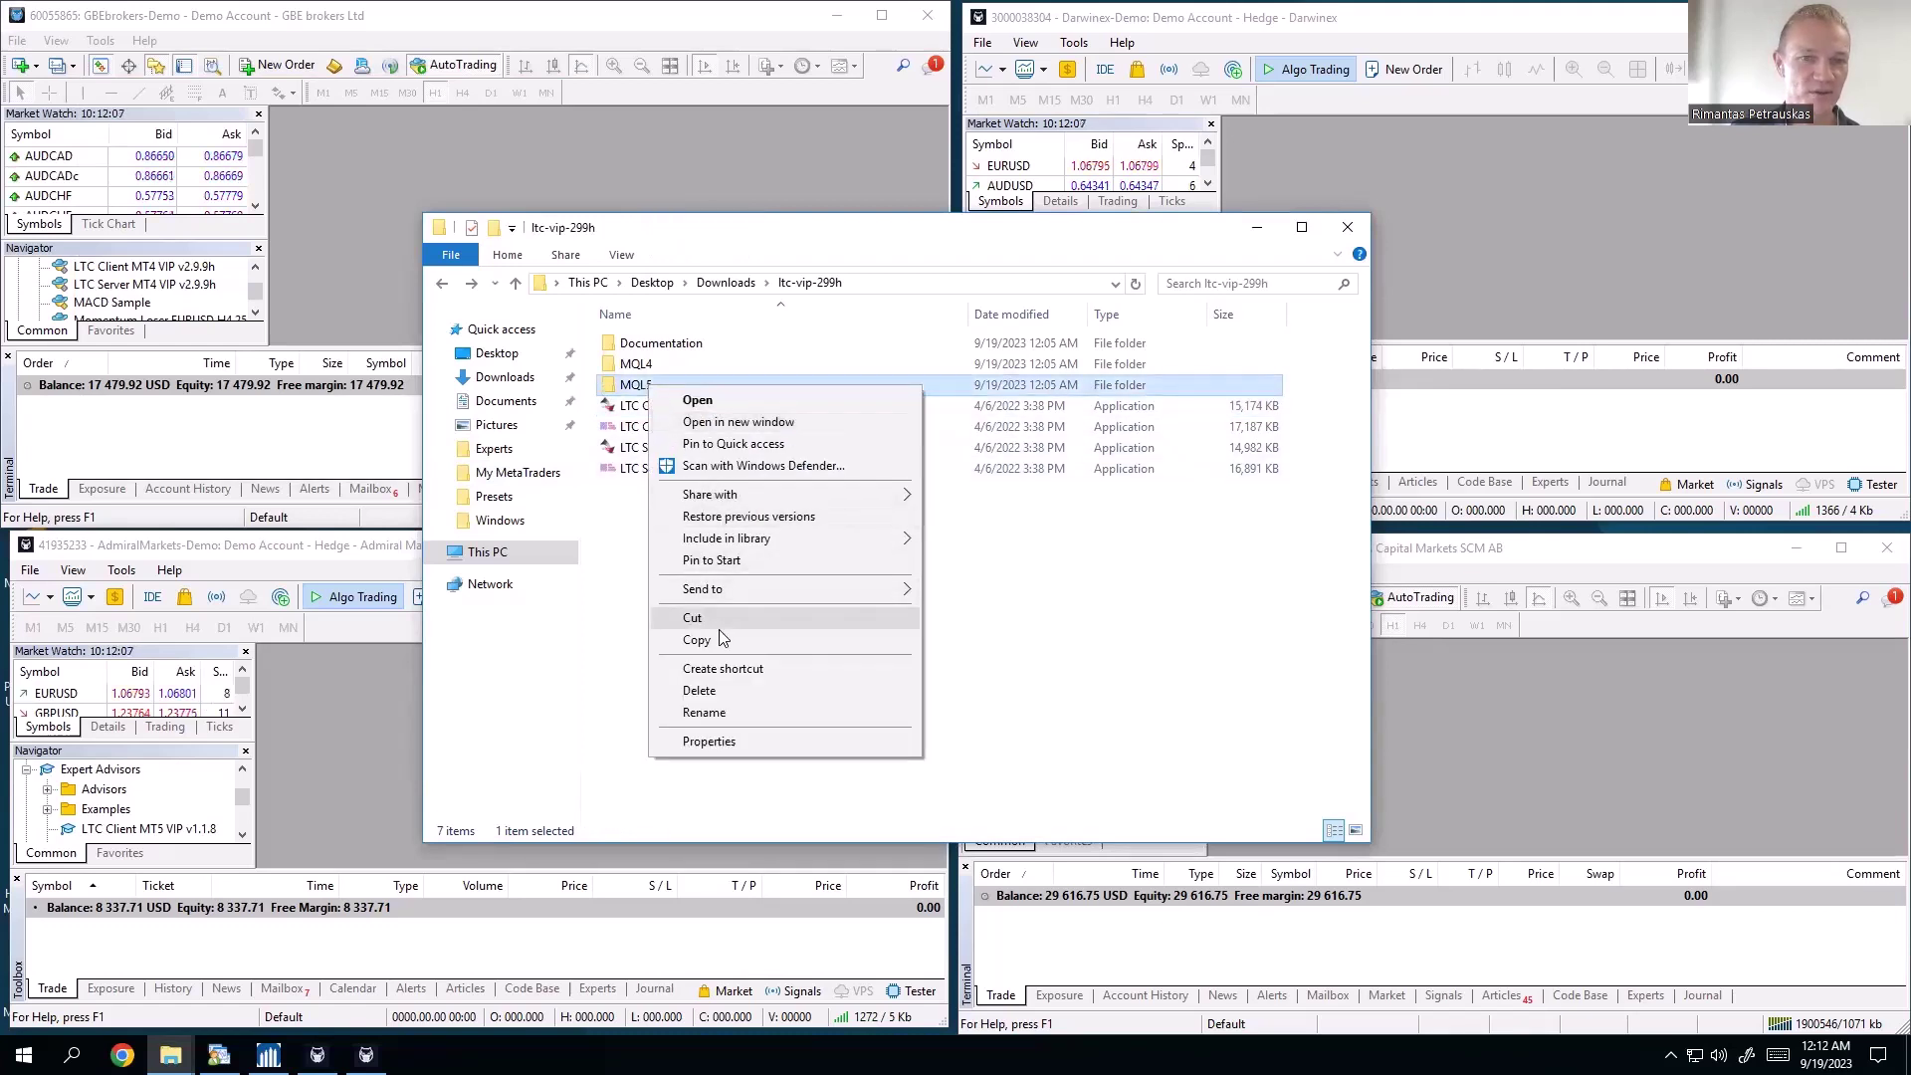
click(715, 641)
click(132, 550)
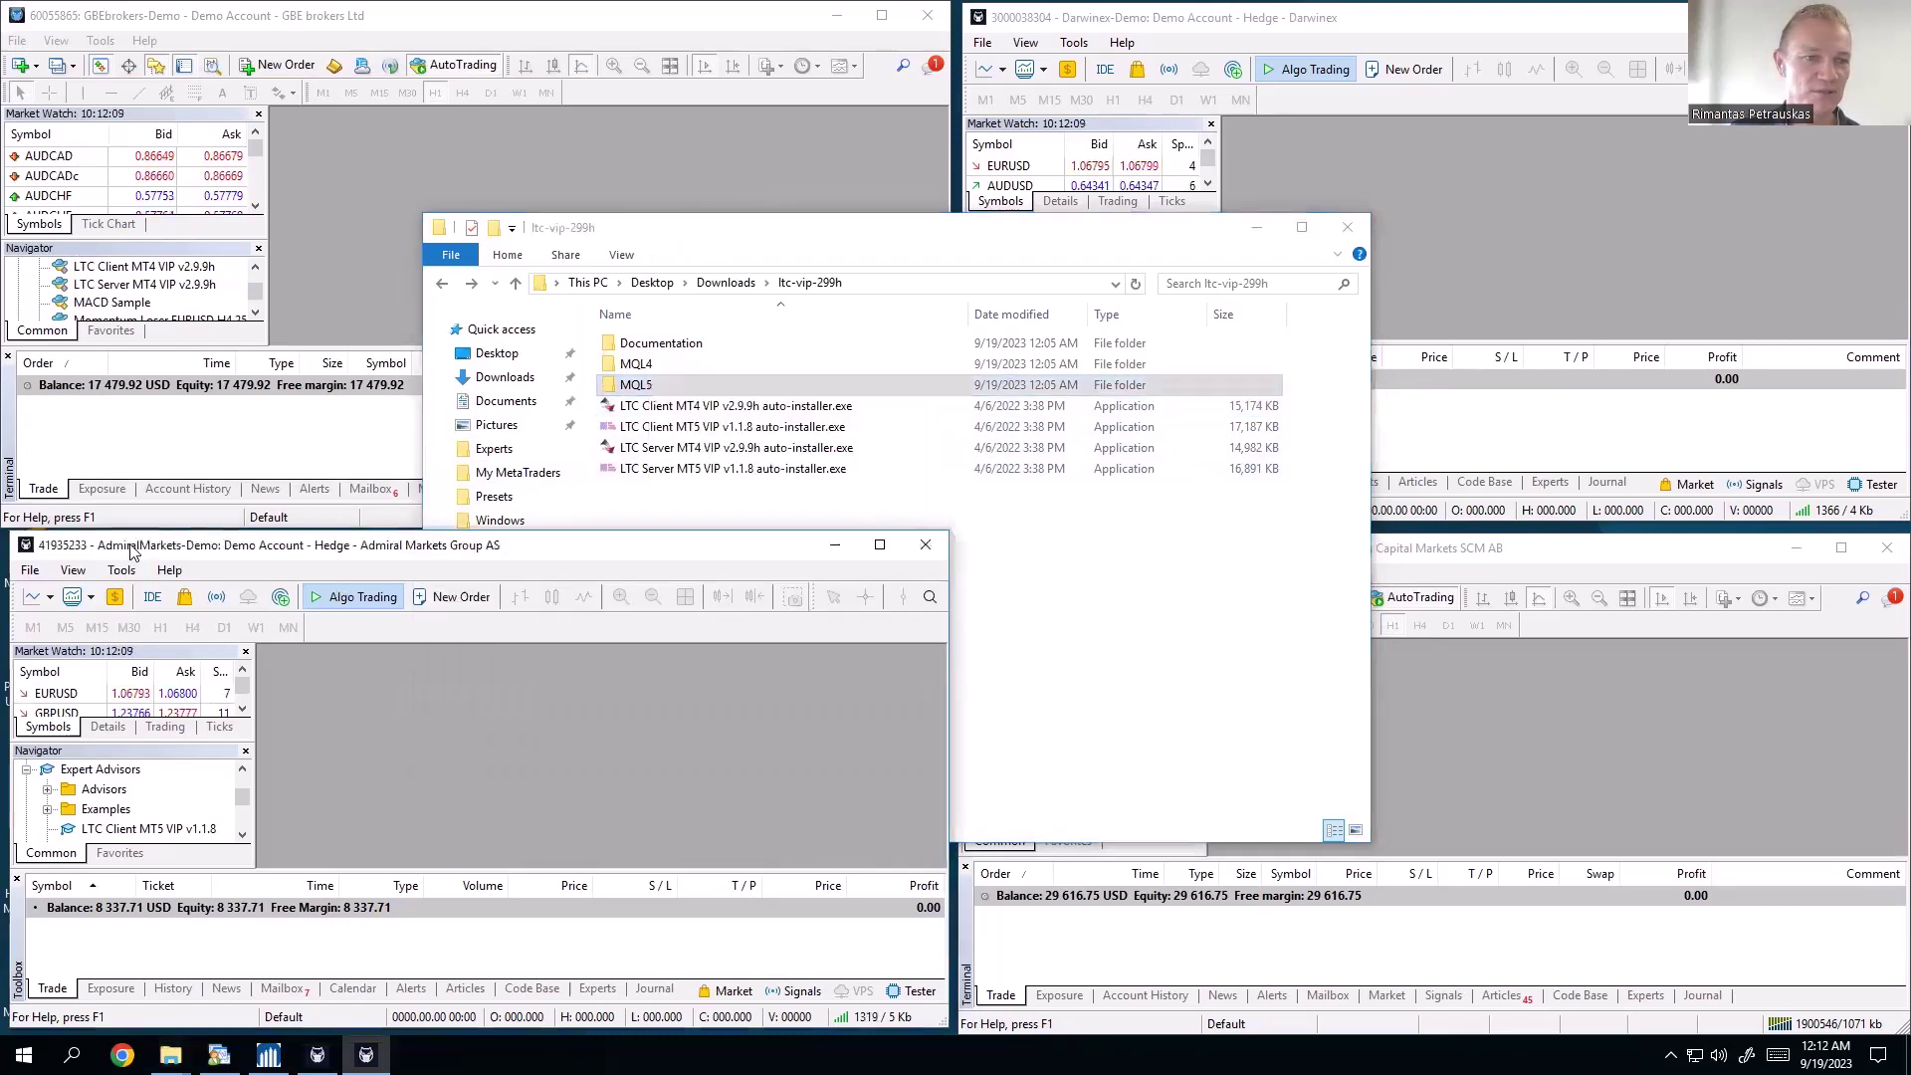
click(28, 573)
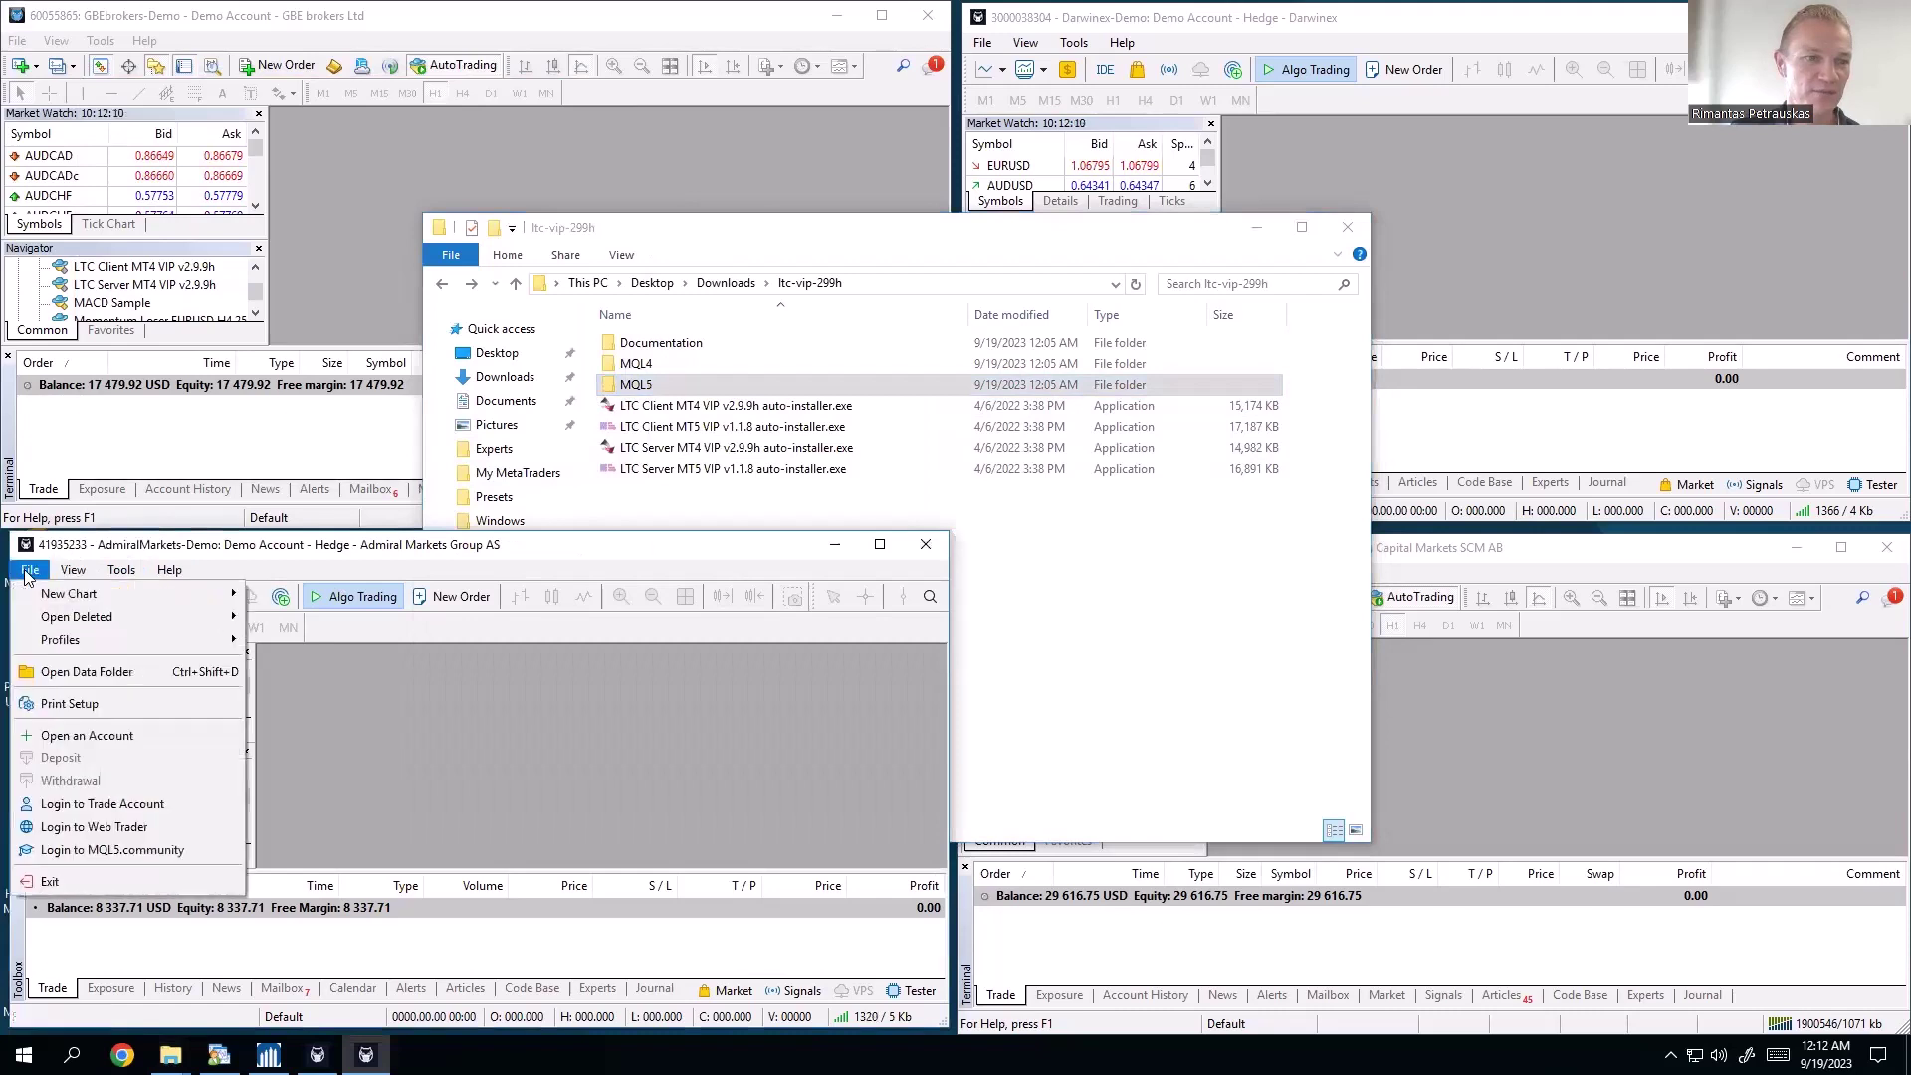
click(103, 671)
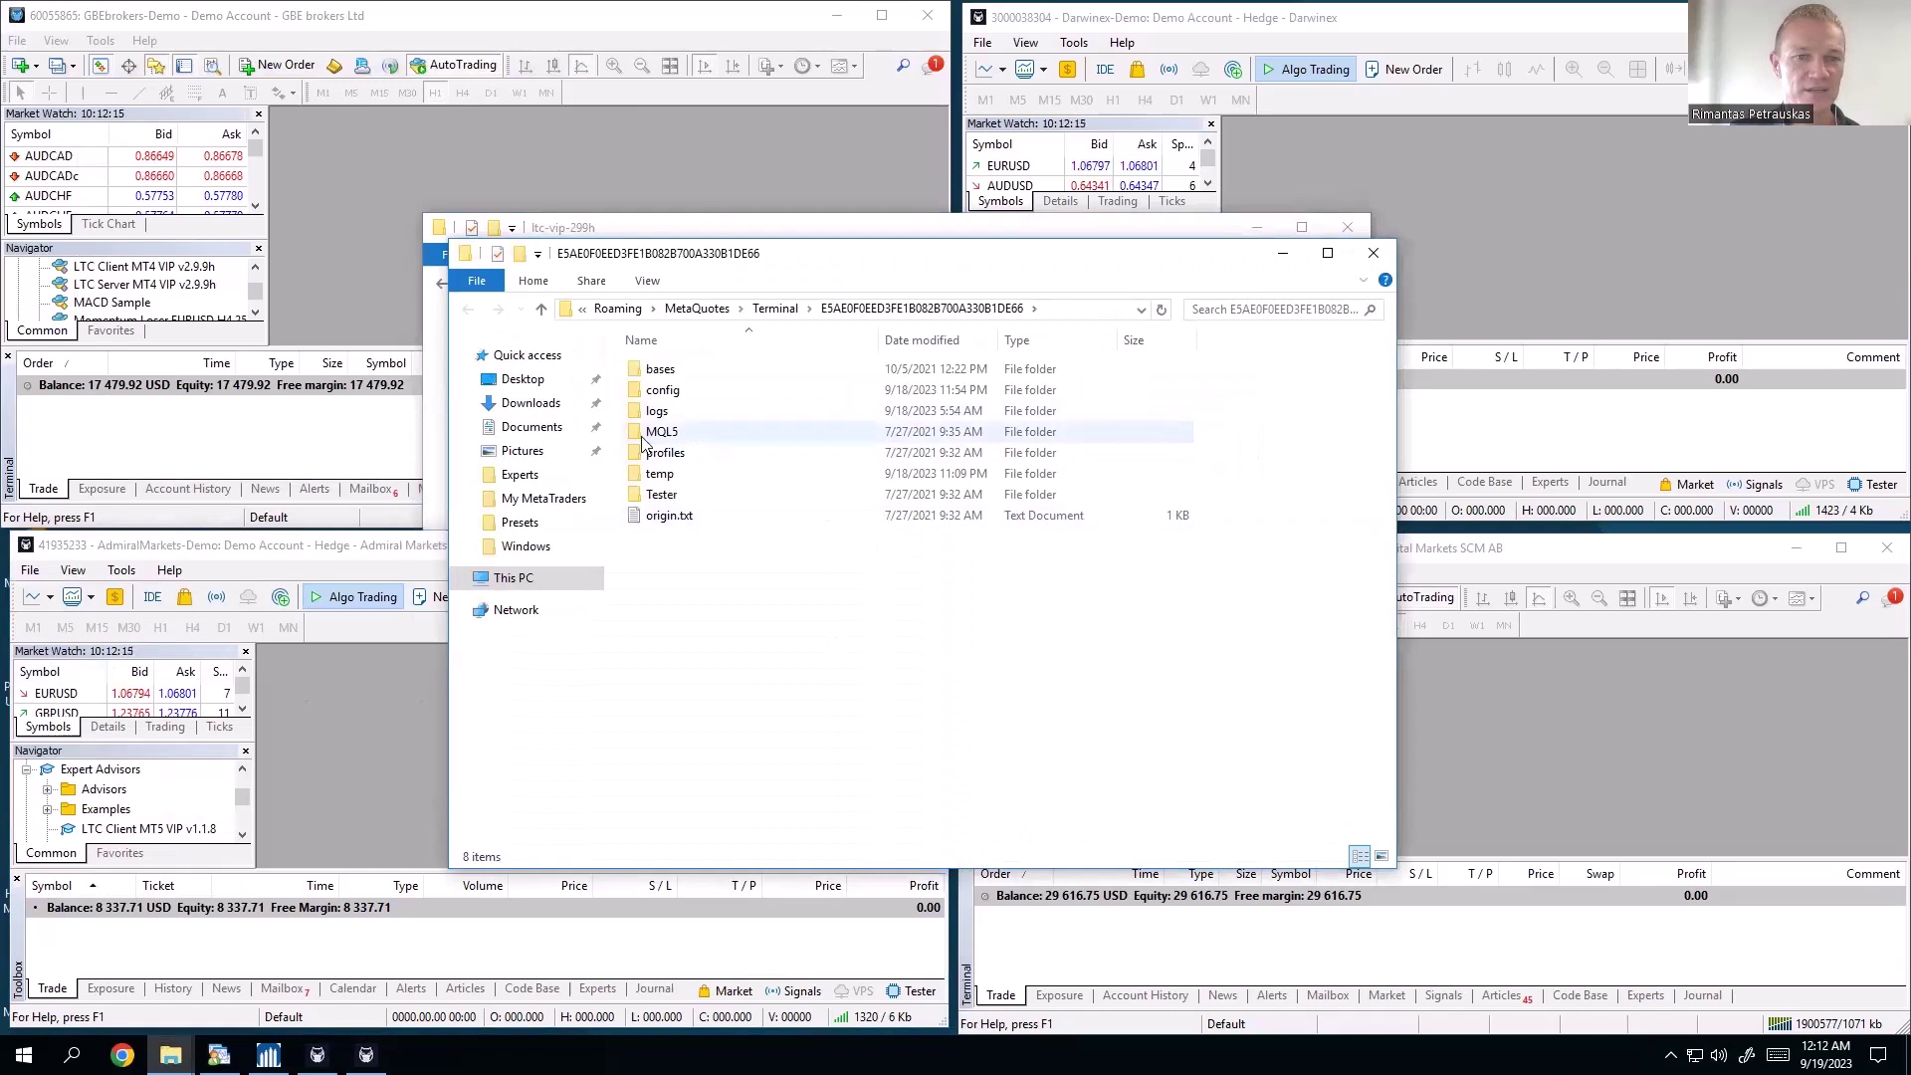
Paste MQL5 there, replacing the 6 existing files, and close the data folder window.
right_click(750, 616)
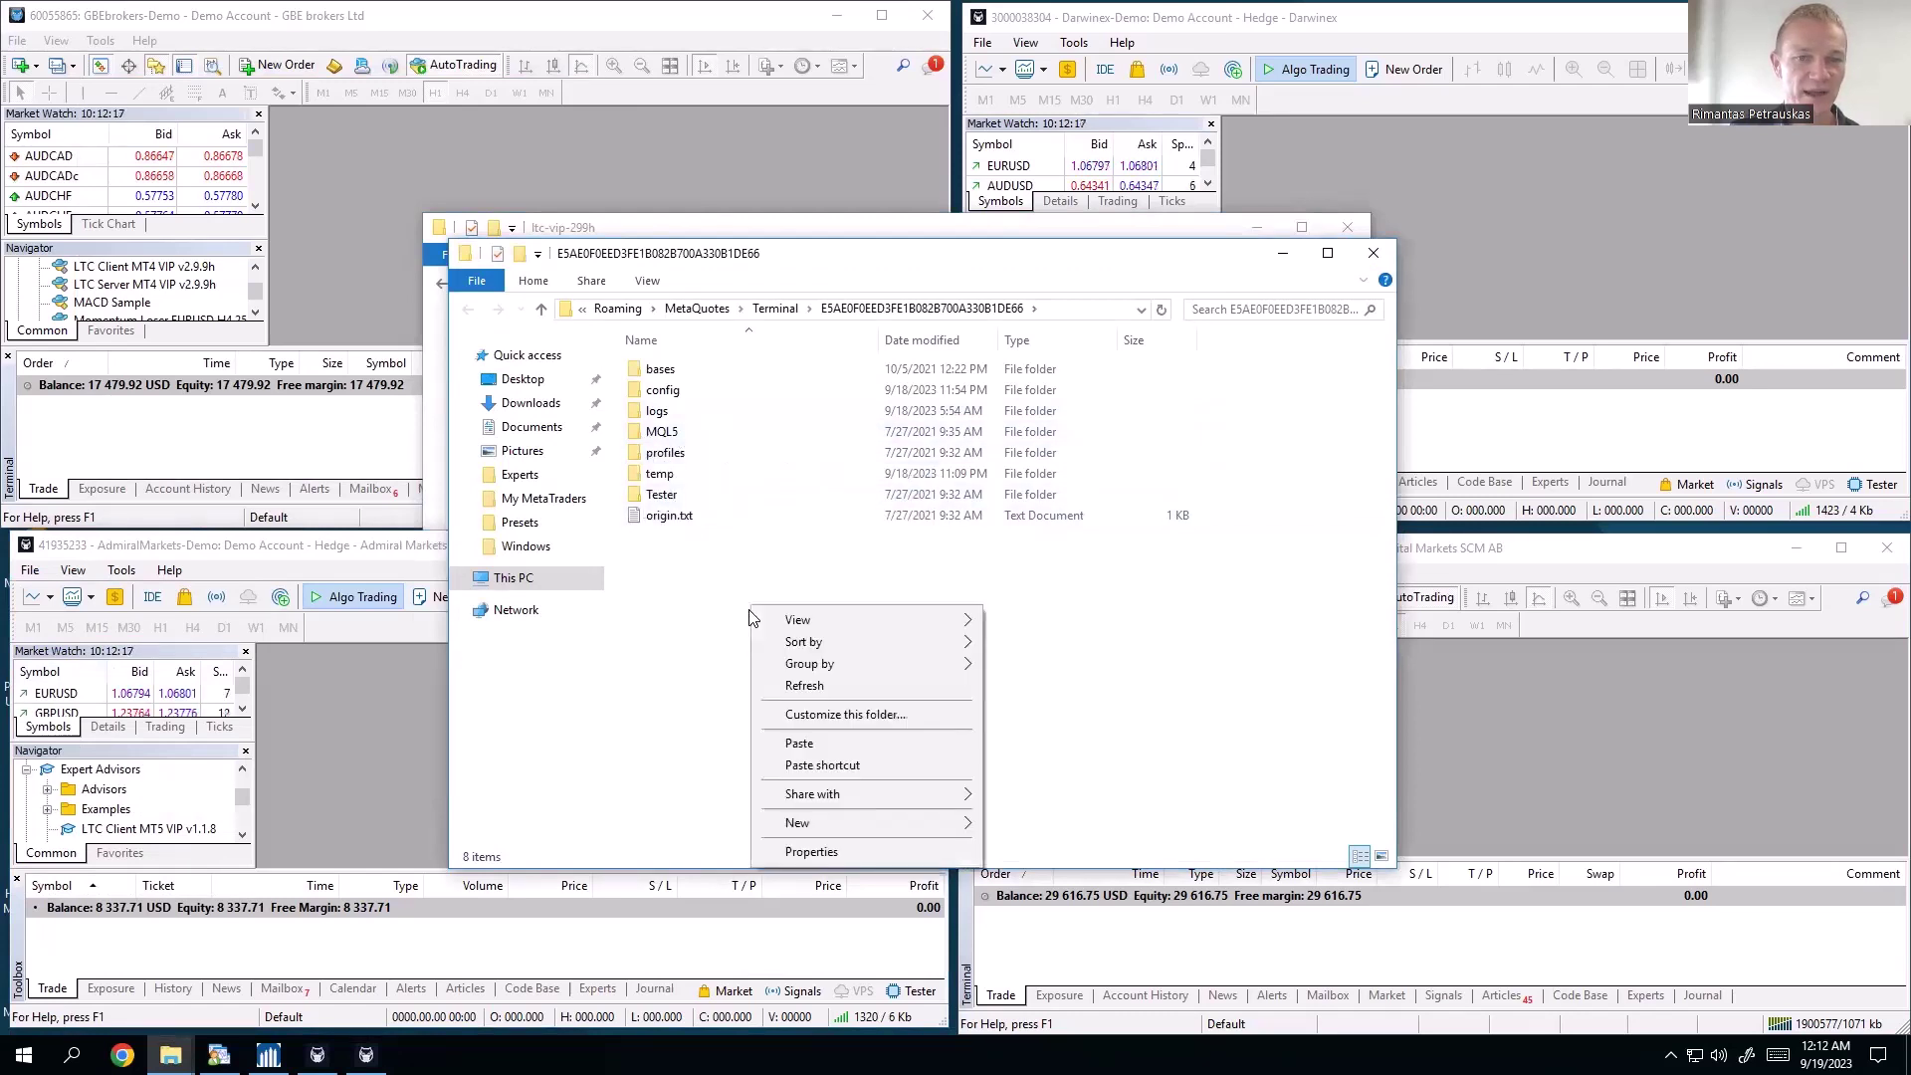
click(844, 743)
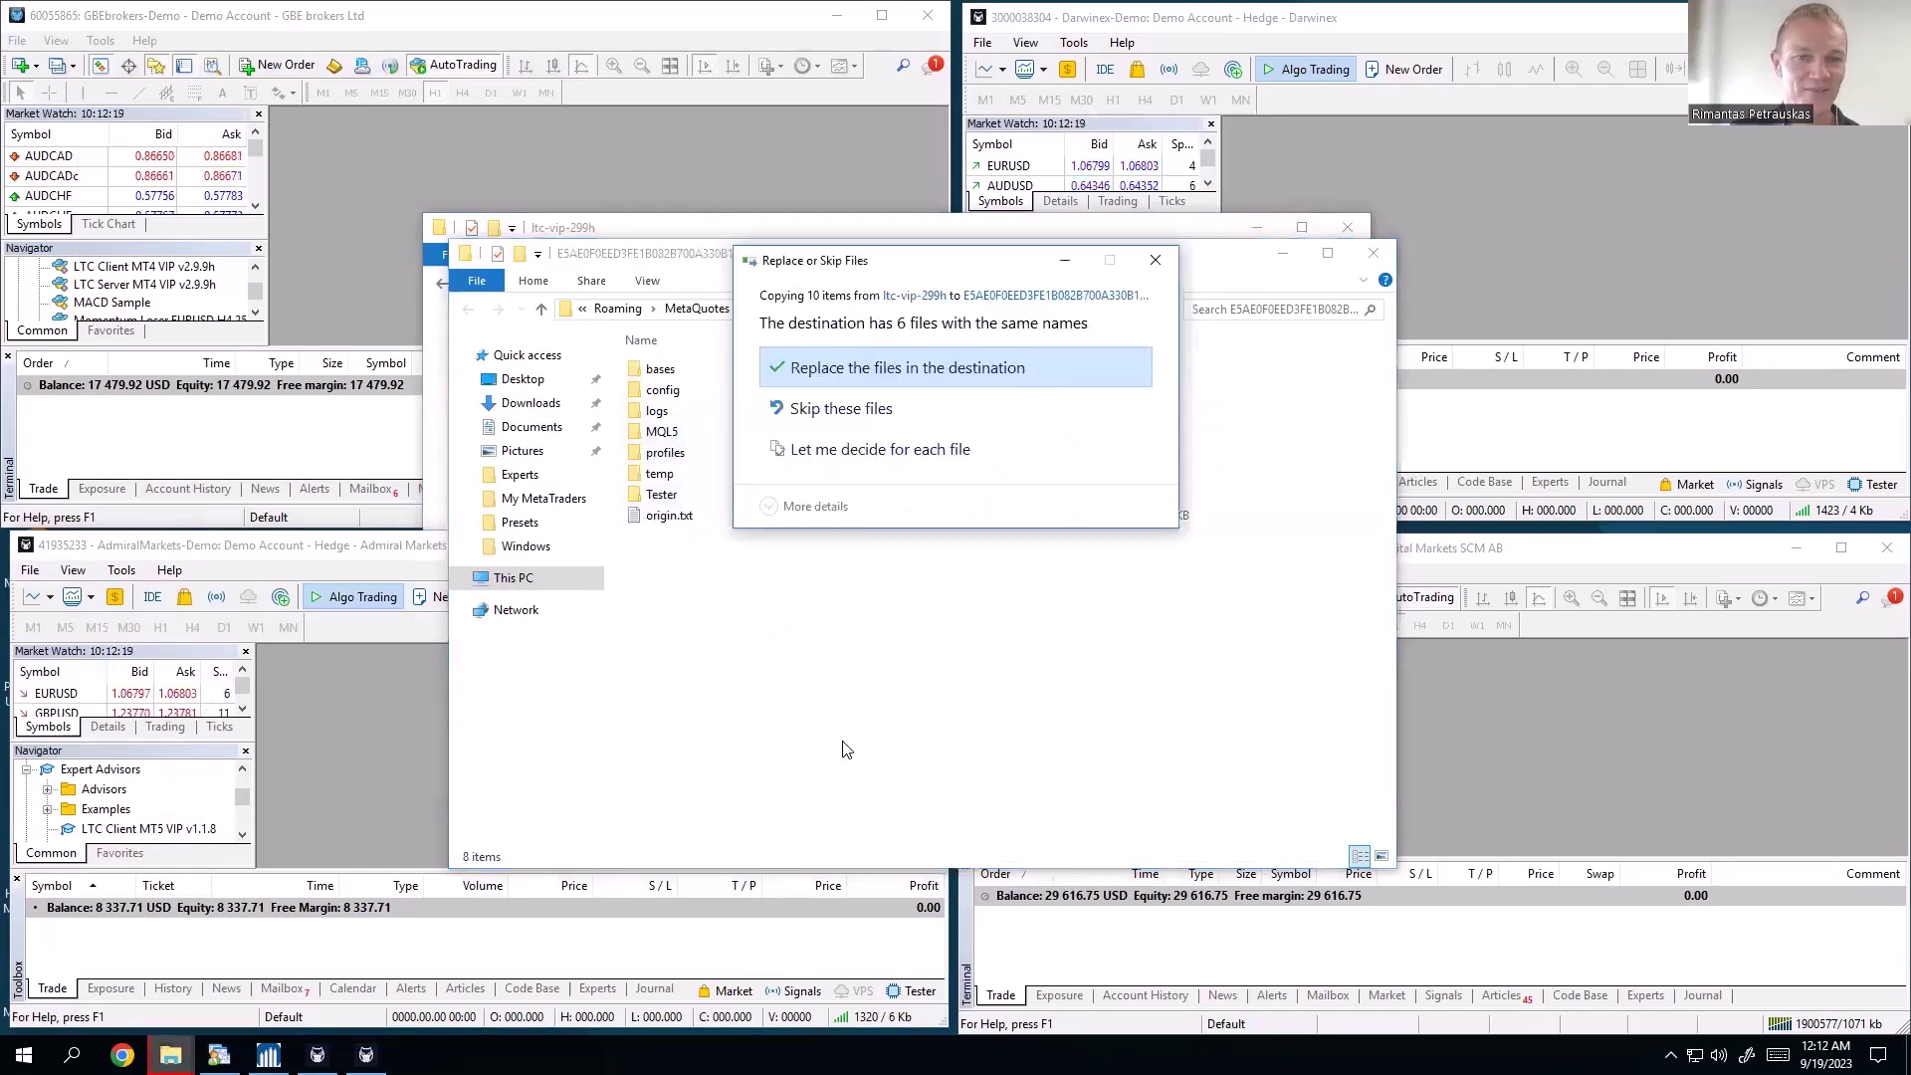
click(894, 369)
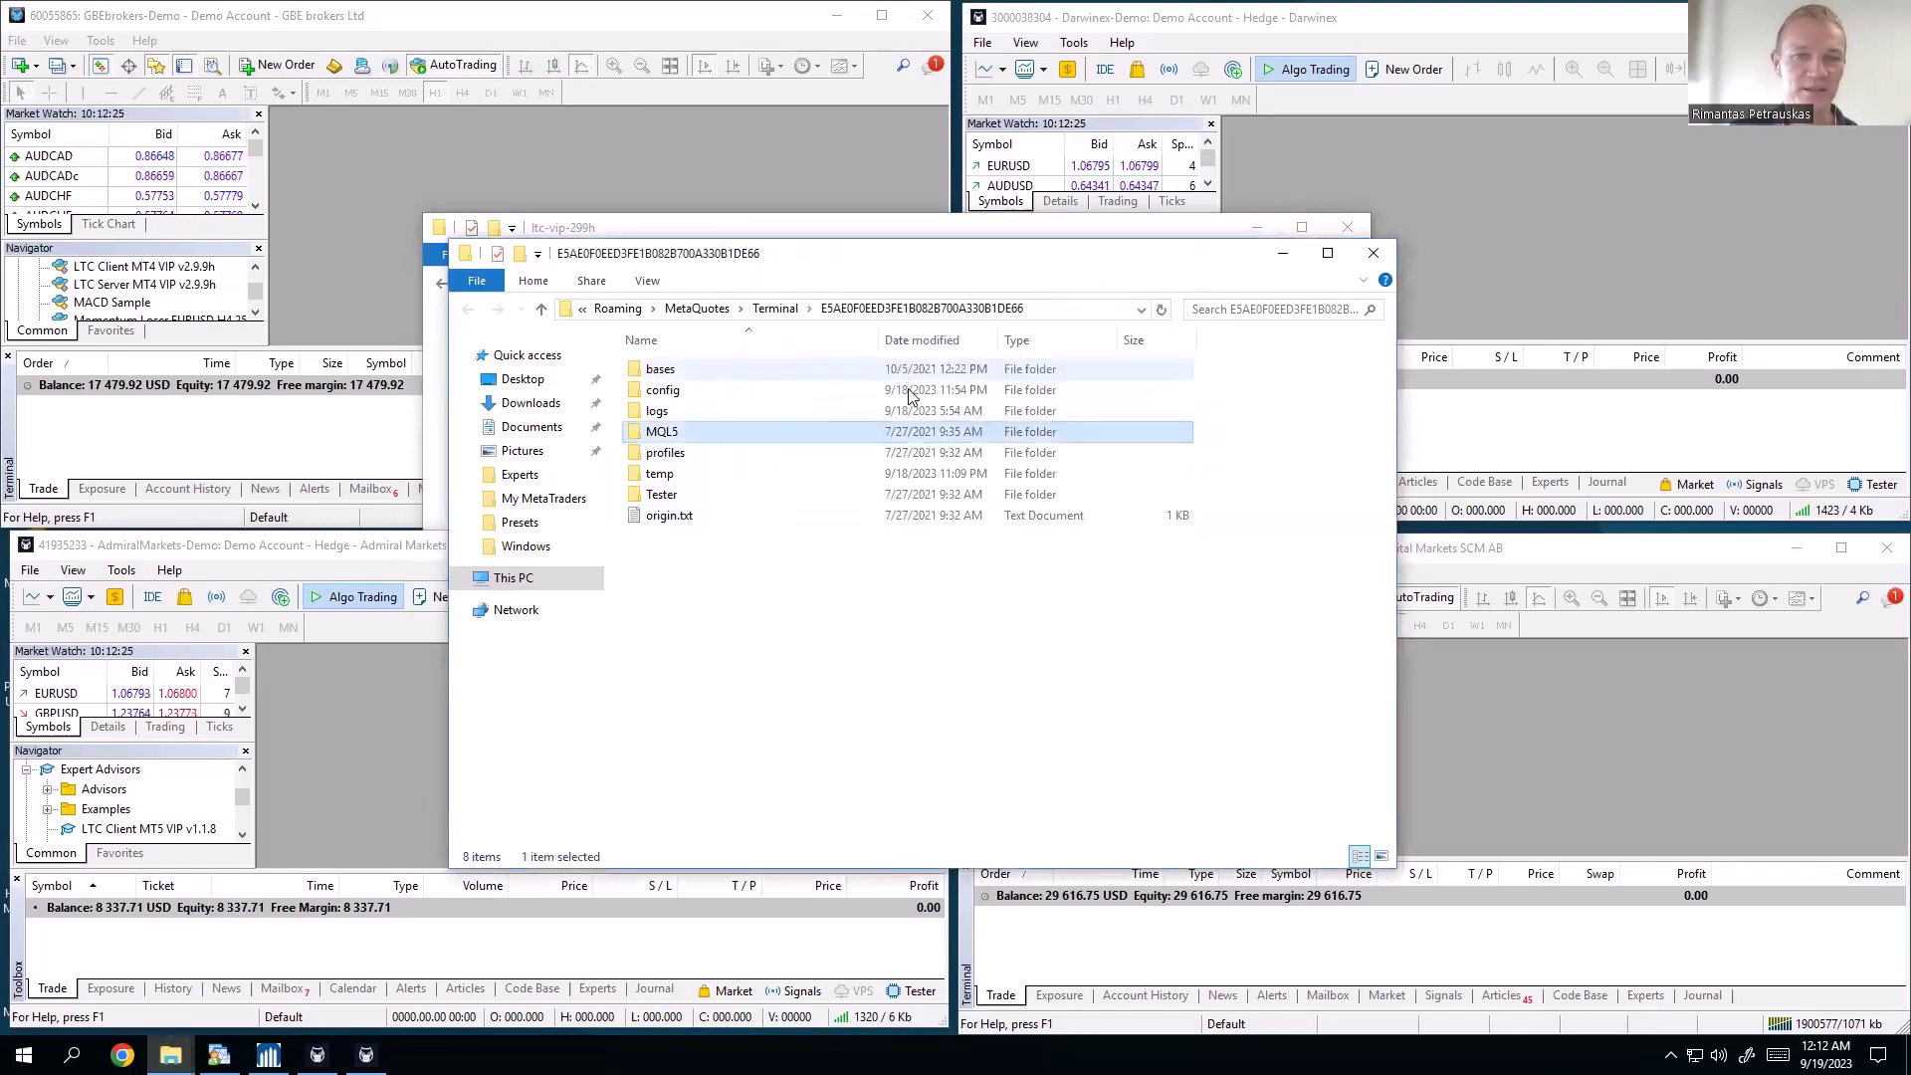
click(1373, 259)
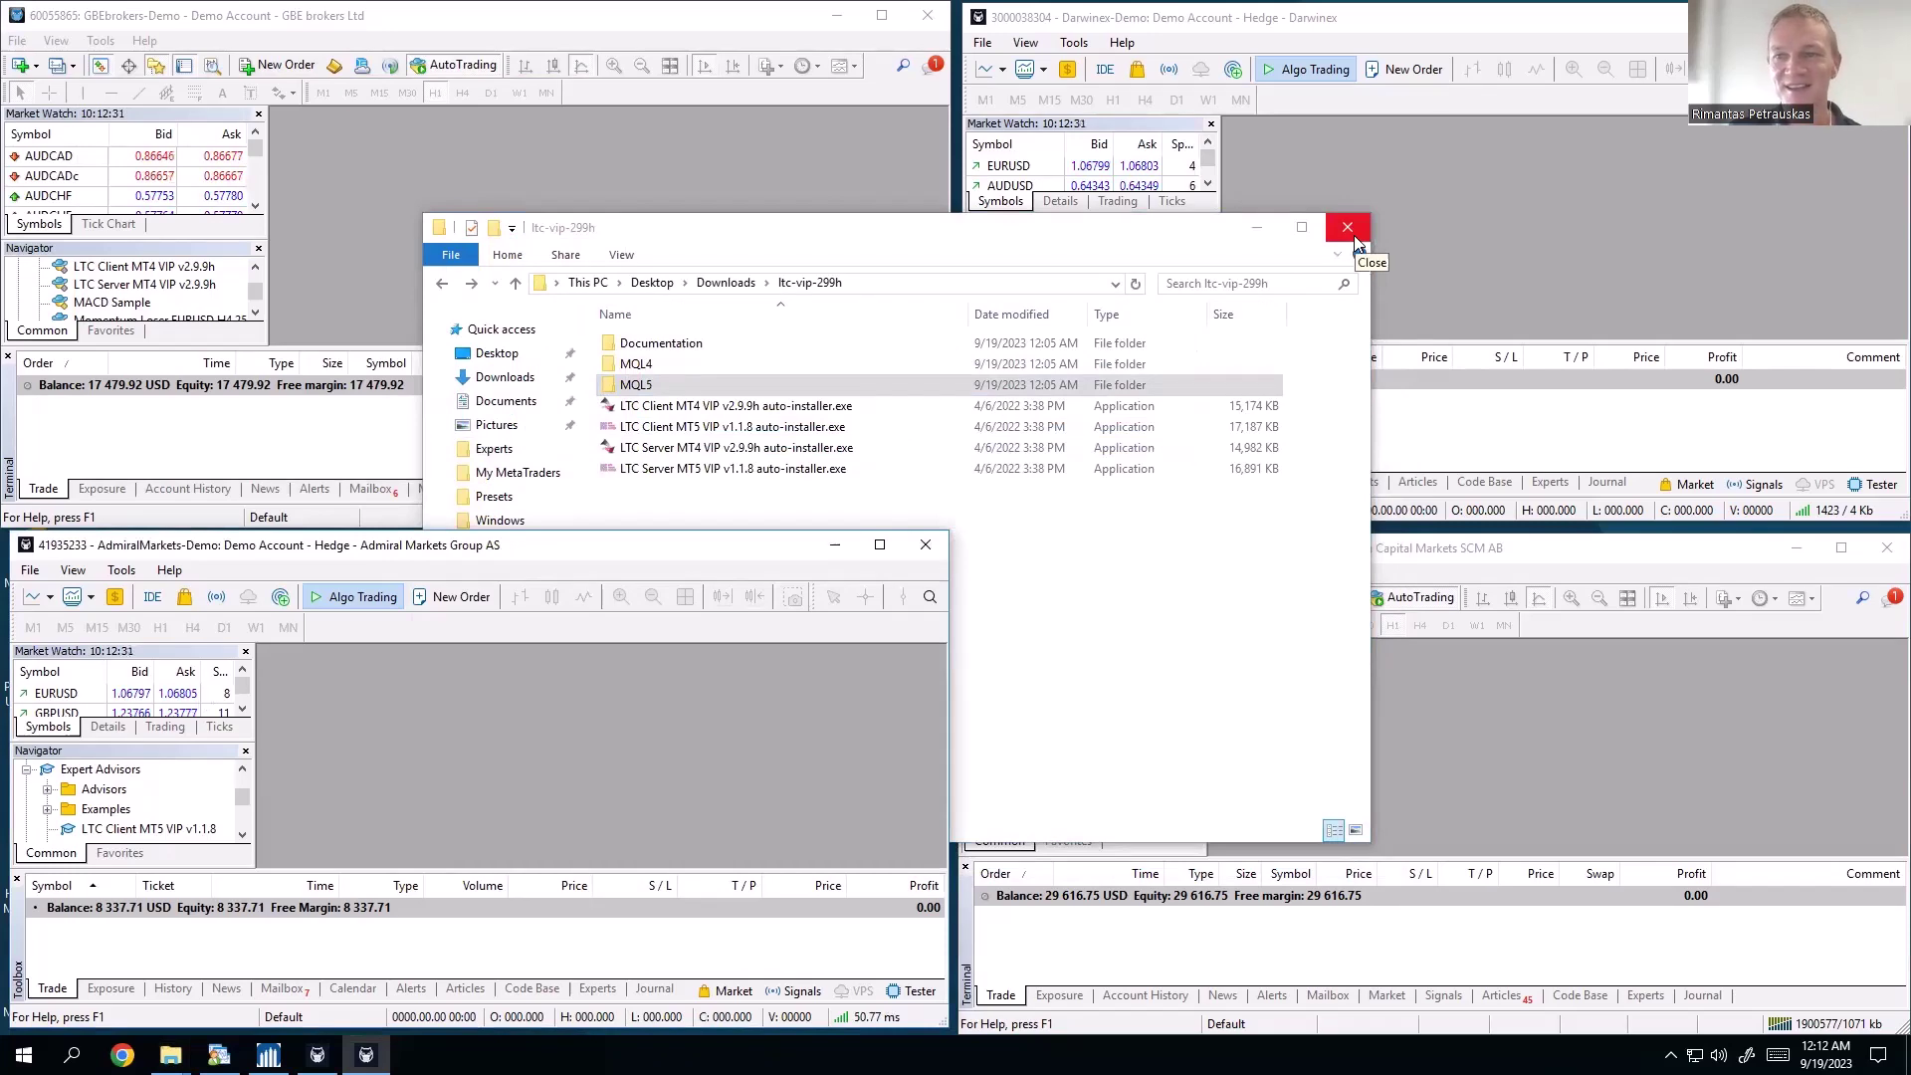
Close the ltc-vip-299h folder window and focus the Admiral Markets terminal.
click(1348, 228)
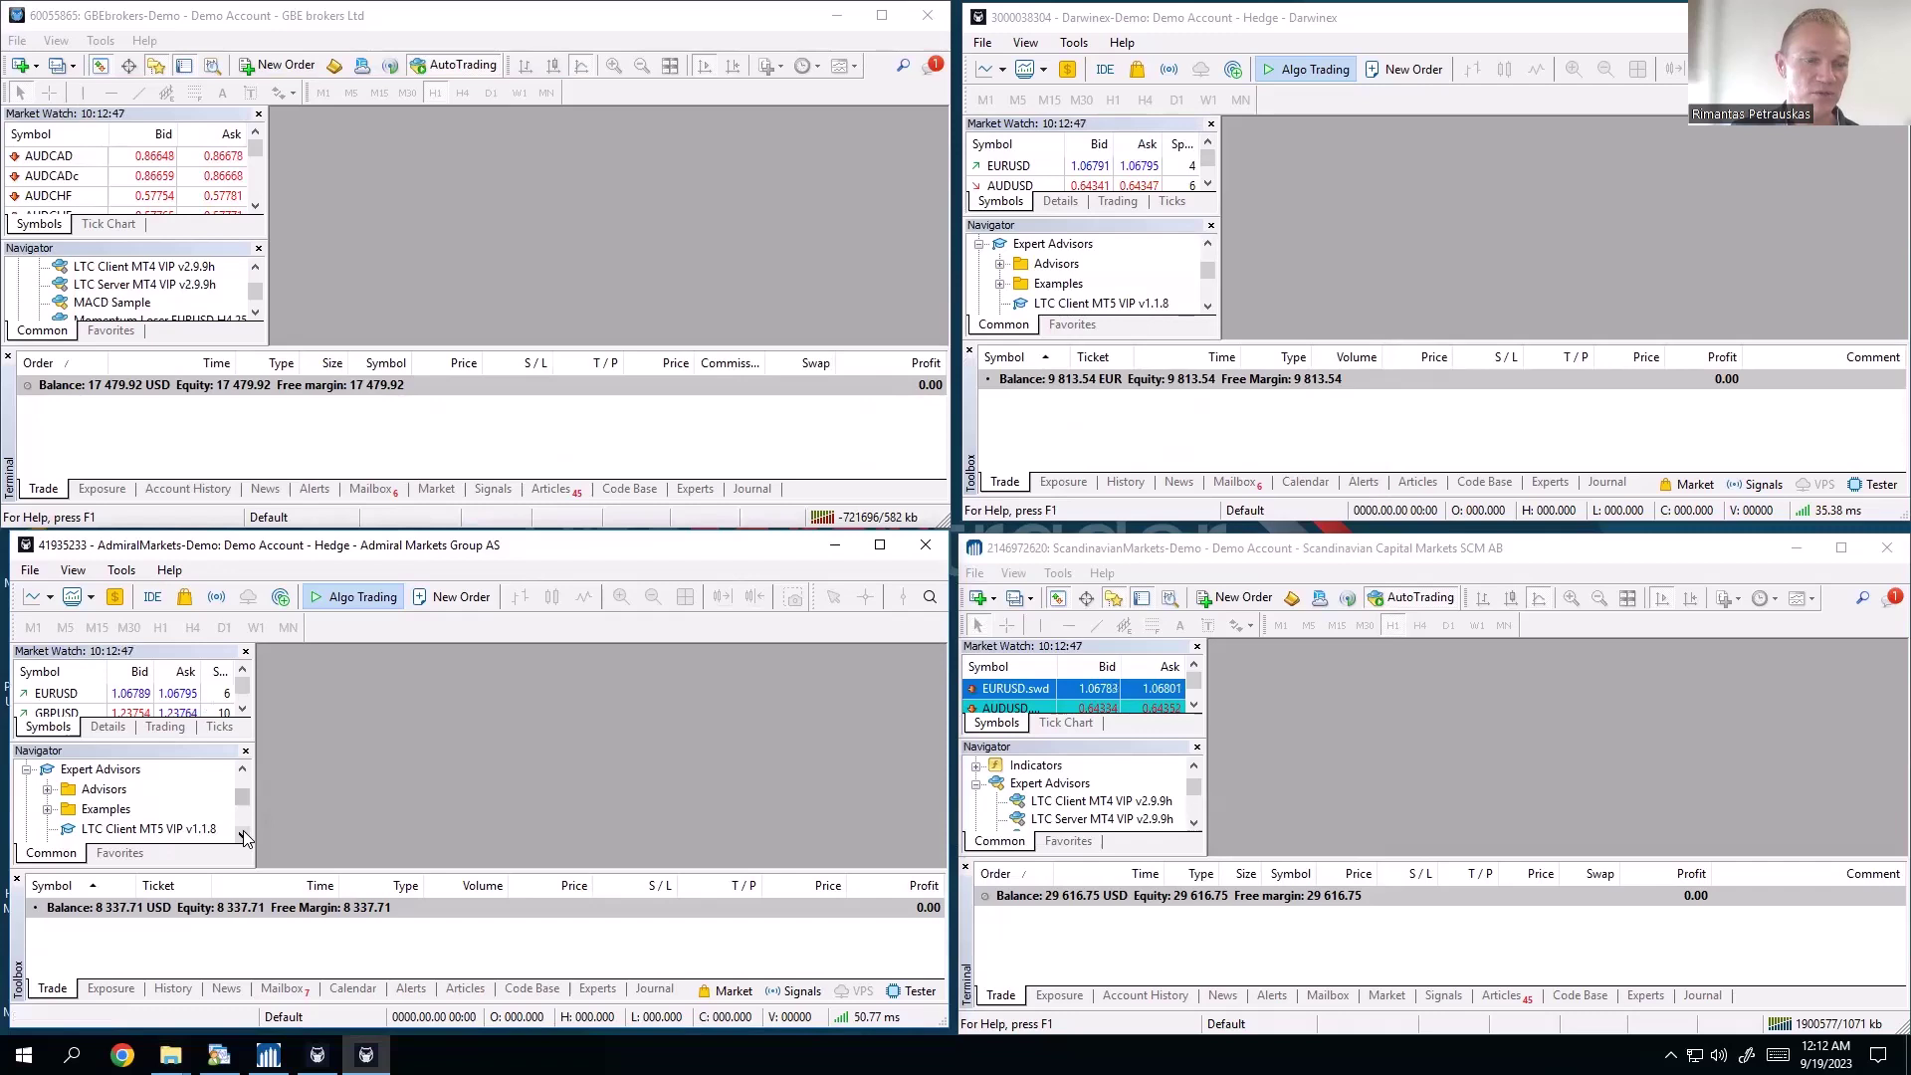
click(1378, 179)
click(567, 748)
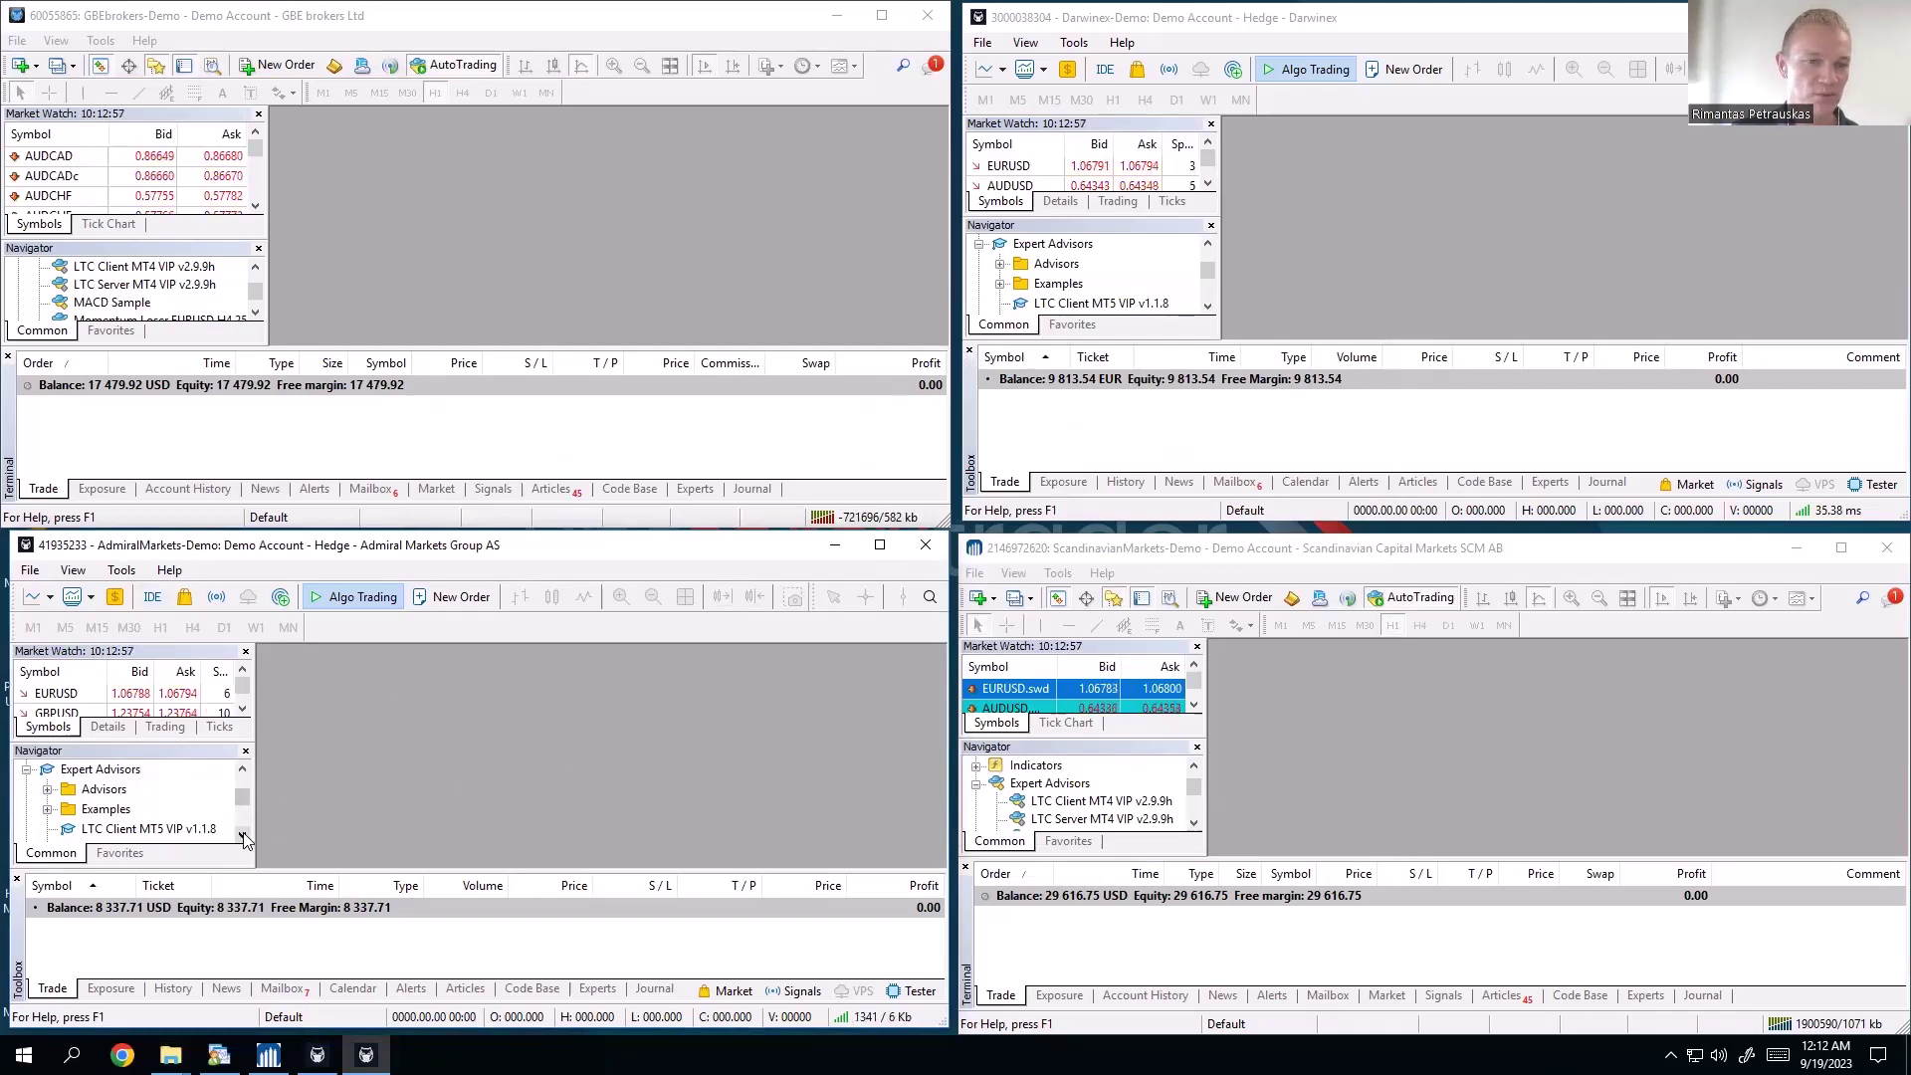
Locate LTC Client and LTC Server MT5 VIP v1.1.8 under Expert Advisors in the Navigator.
click(122, 830)
scroll(125, 834, down, 1)
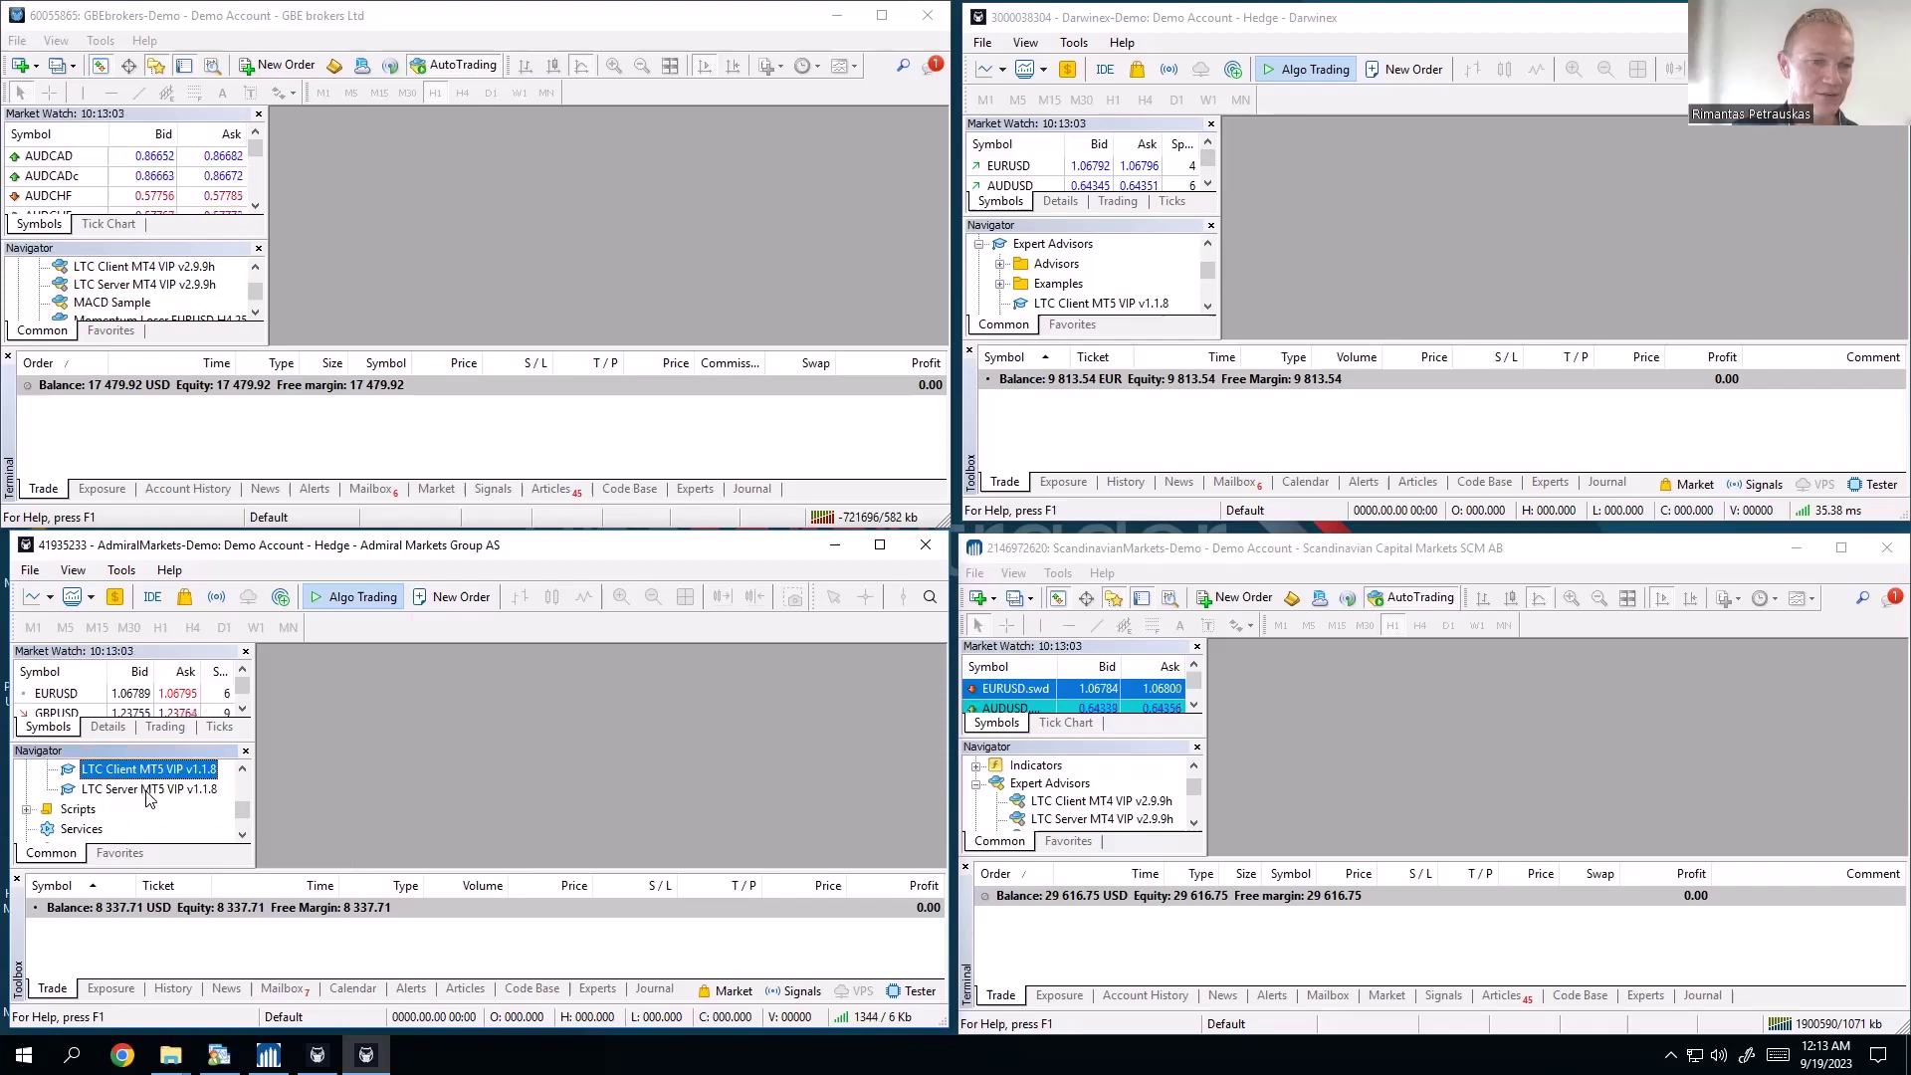
click(144, 789)
scroll(144, 791, up, 1)
scroll(129, 806, up, 1)
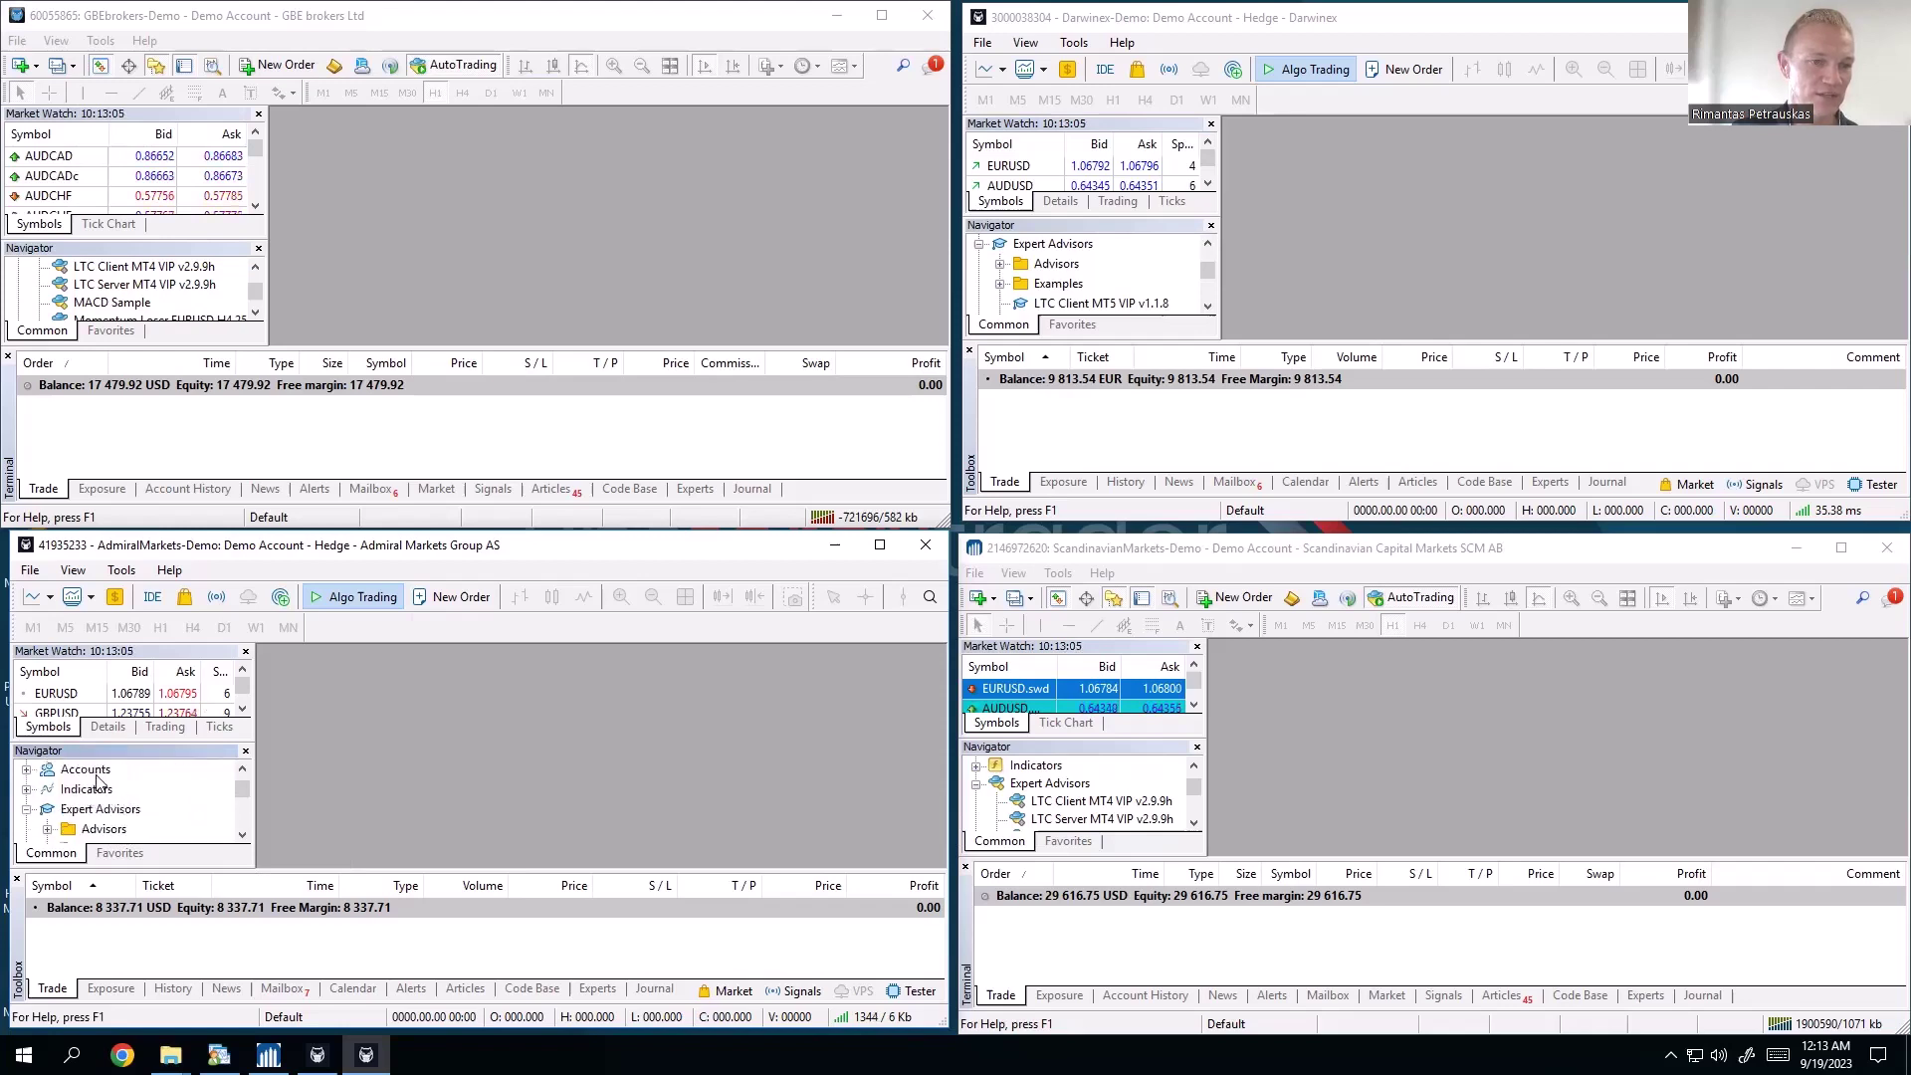
click(76, 572)
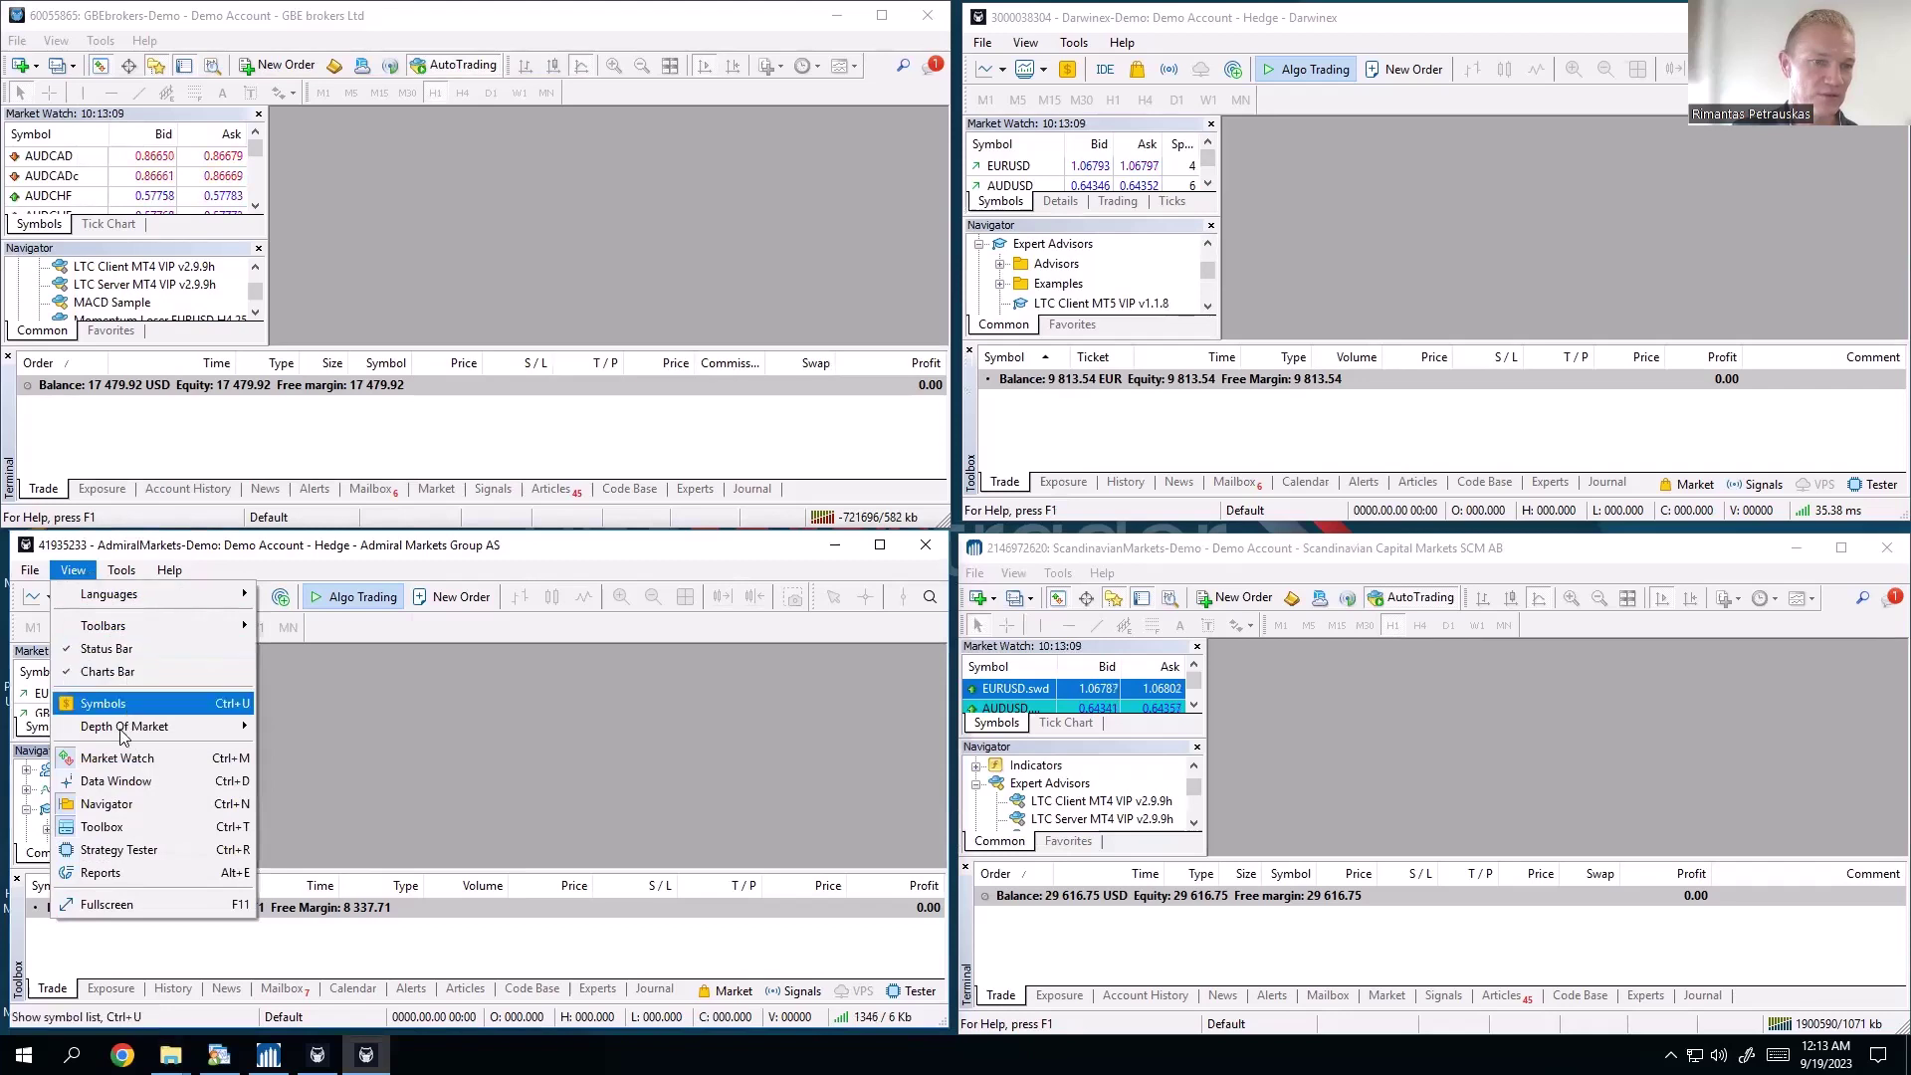
click(147, 812)
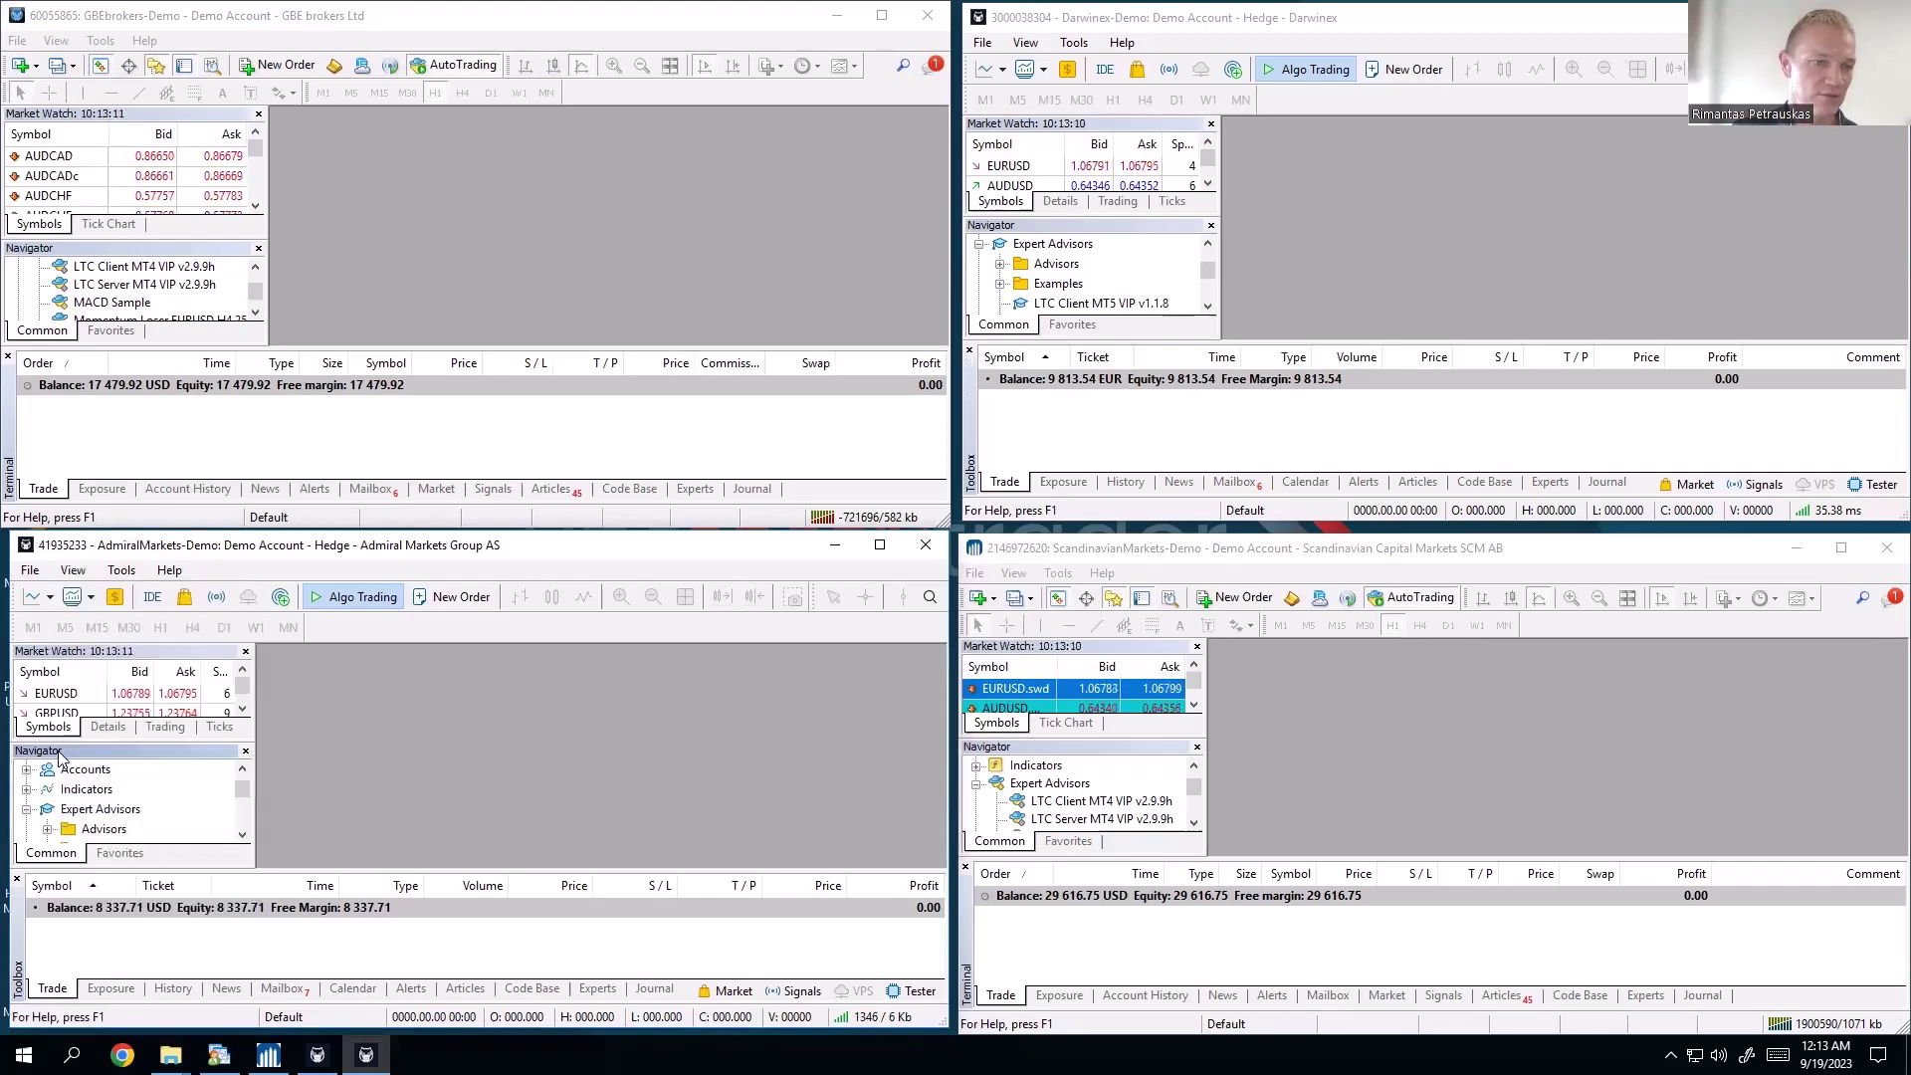
right_click(112, 812)
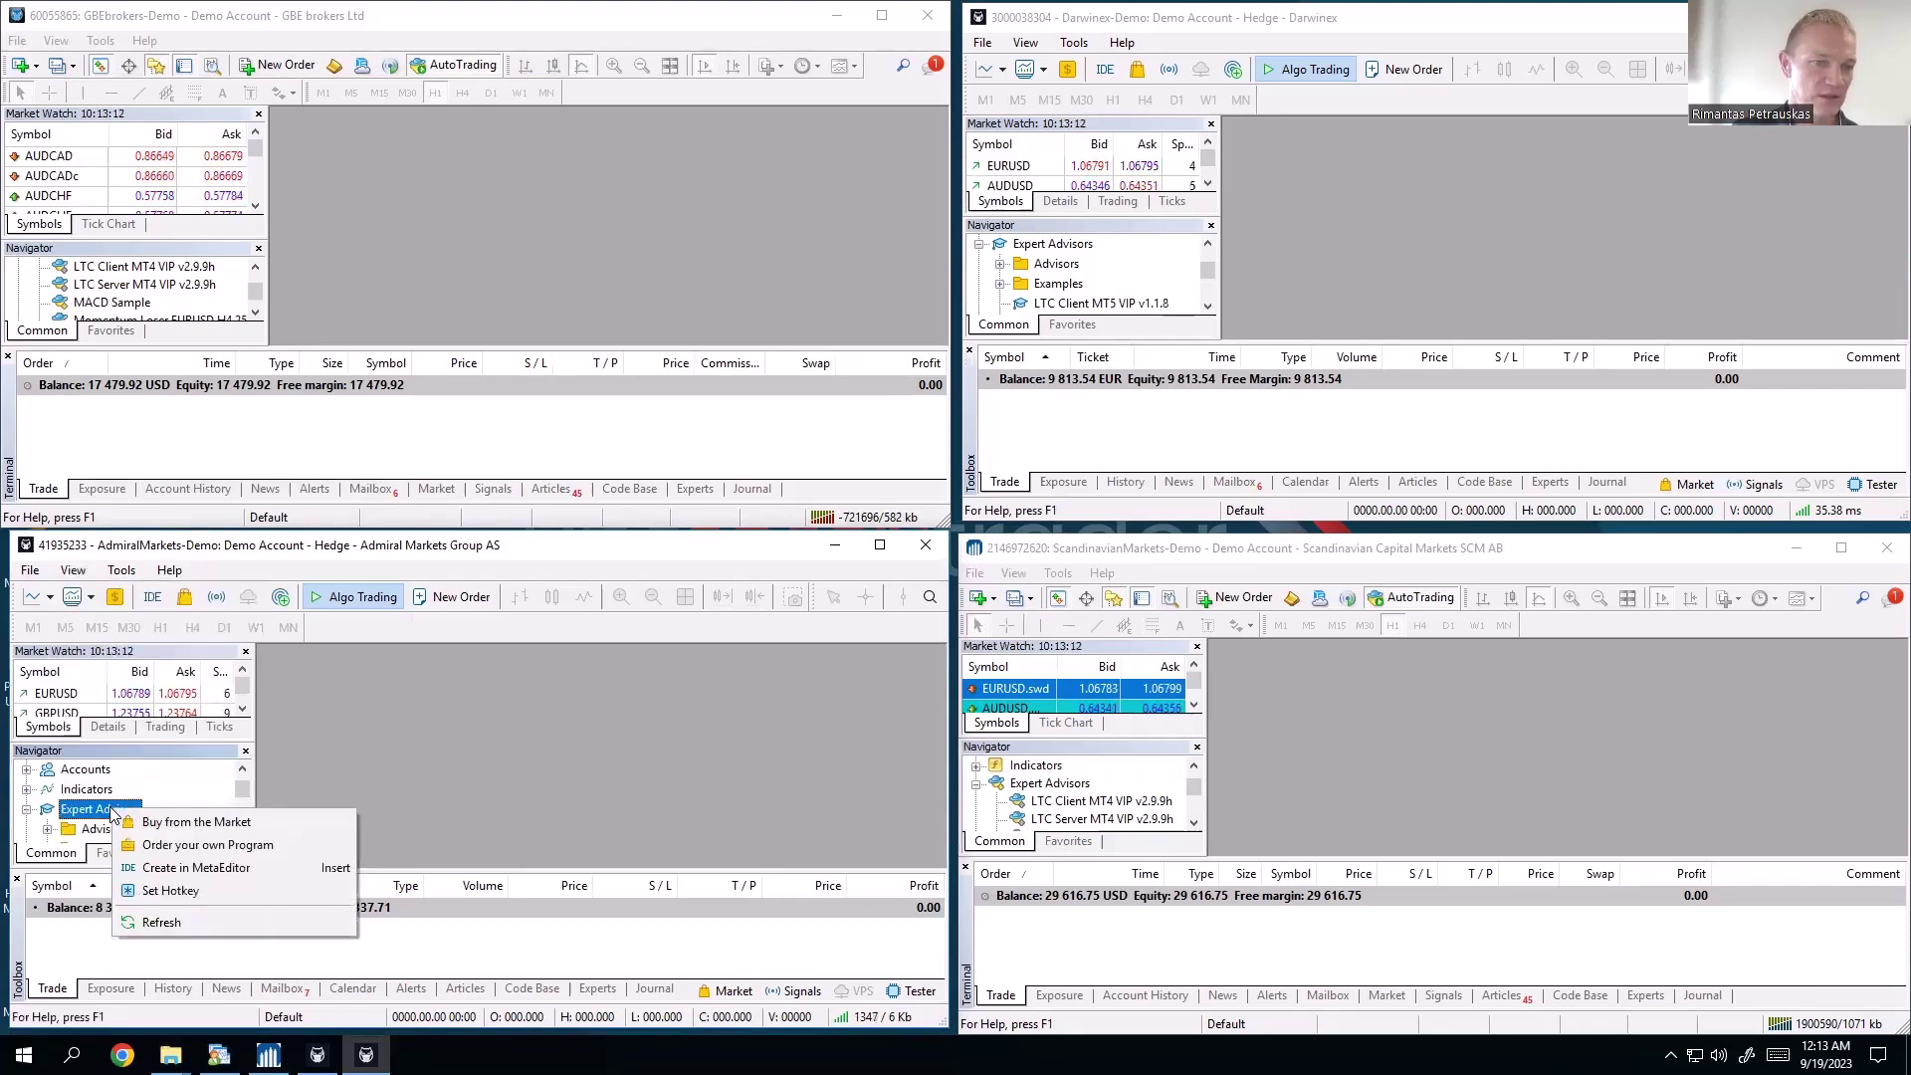
Refresh the Expert Advisors list, then open a EURUSD H1 chart window from Market Watch.
click(179, 922)
scroll(161, 821, down, 1)
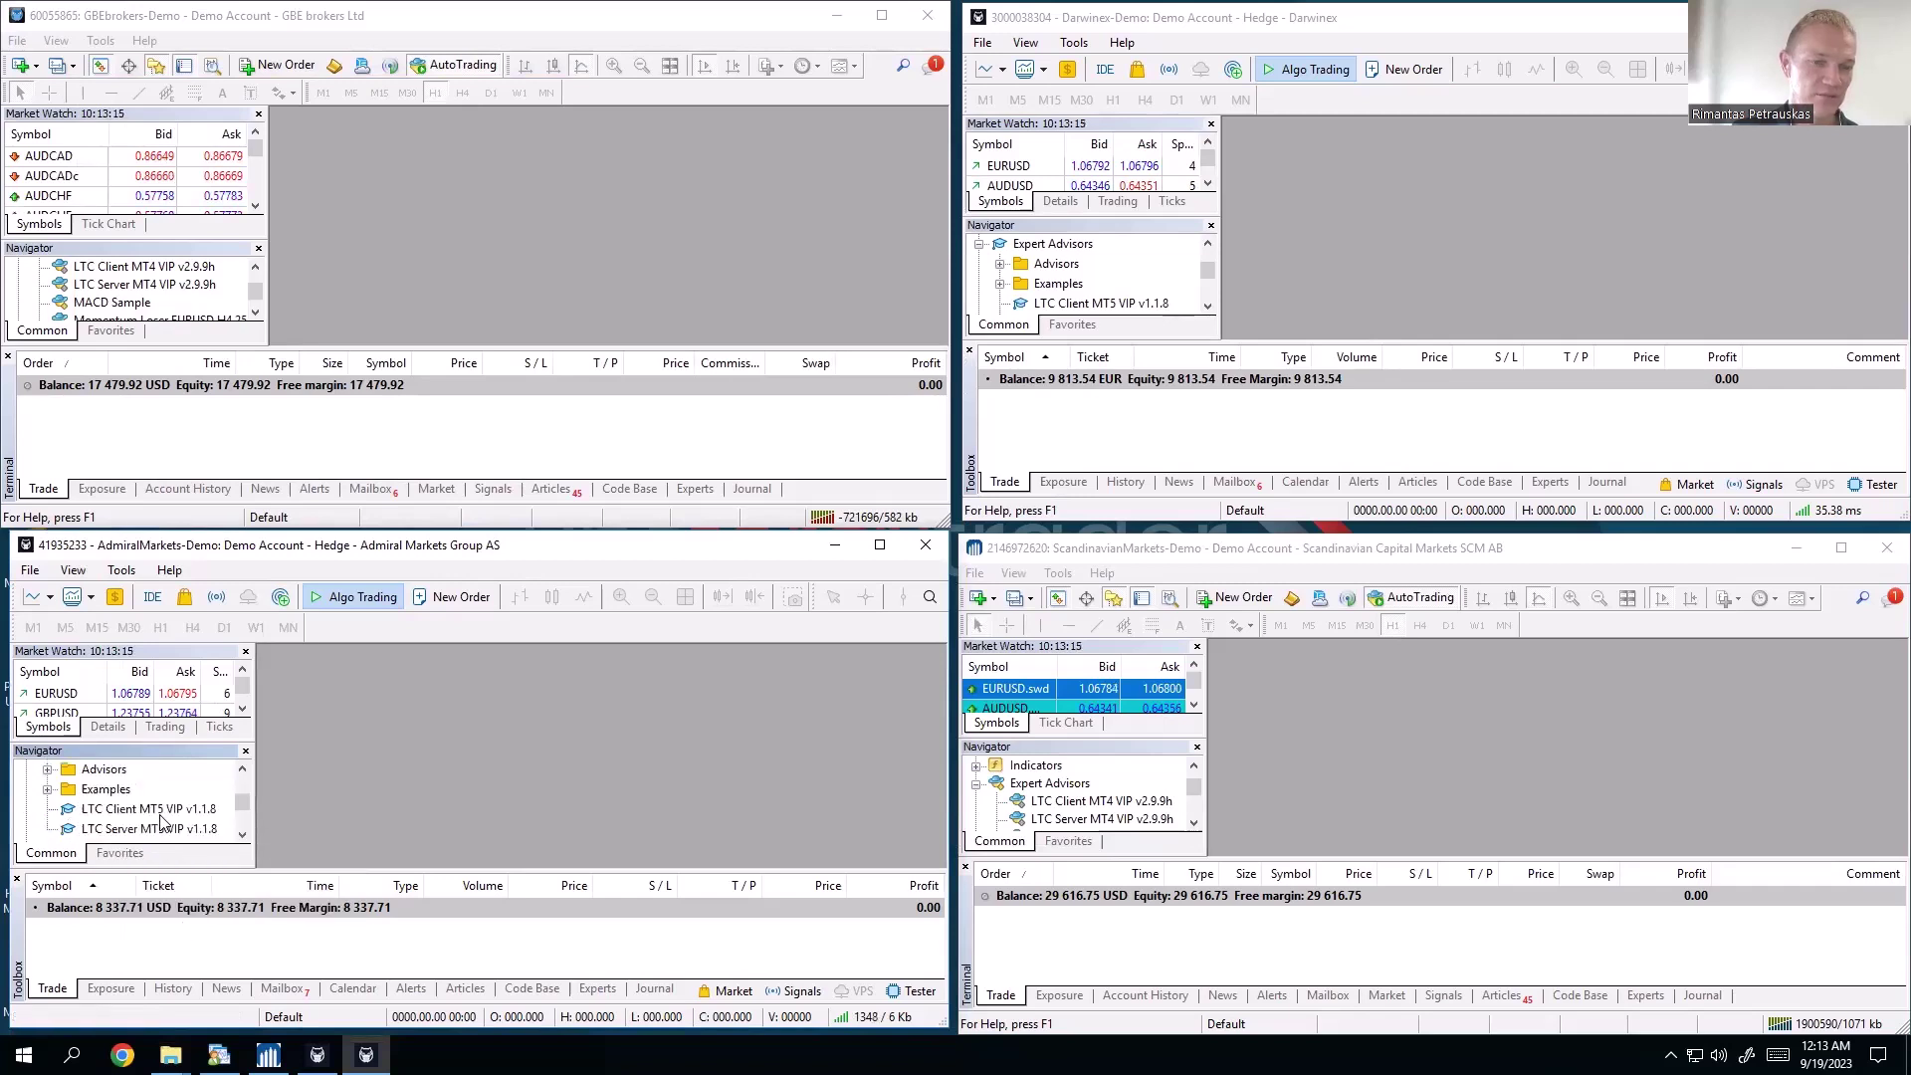
click(163, 811)
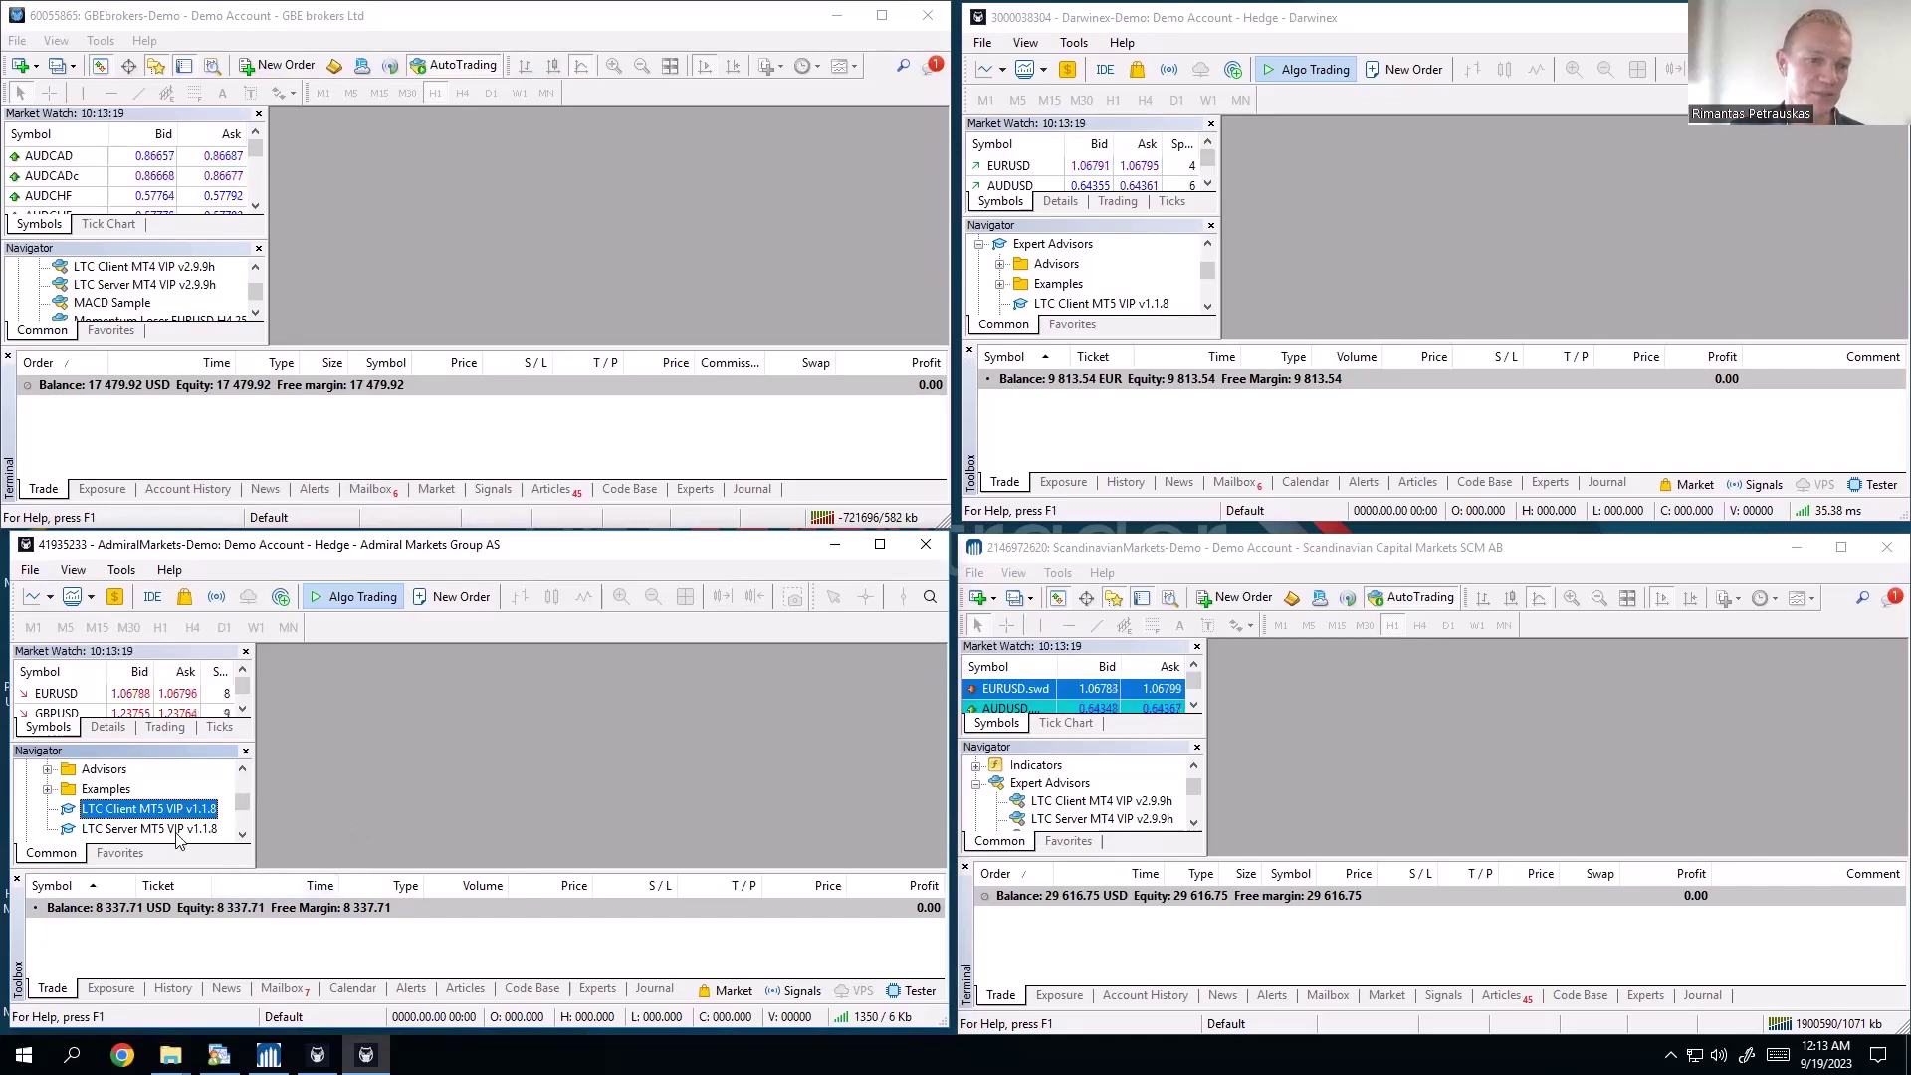
right_click(136, 702)
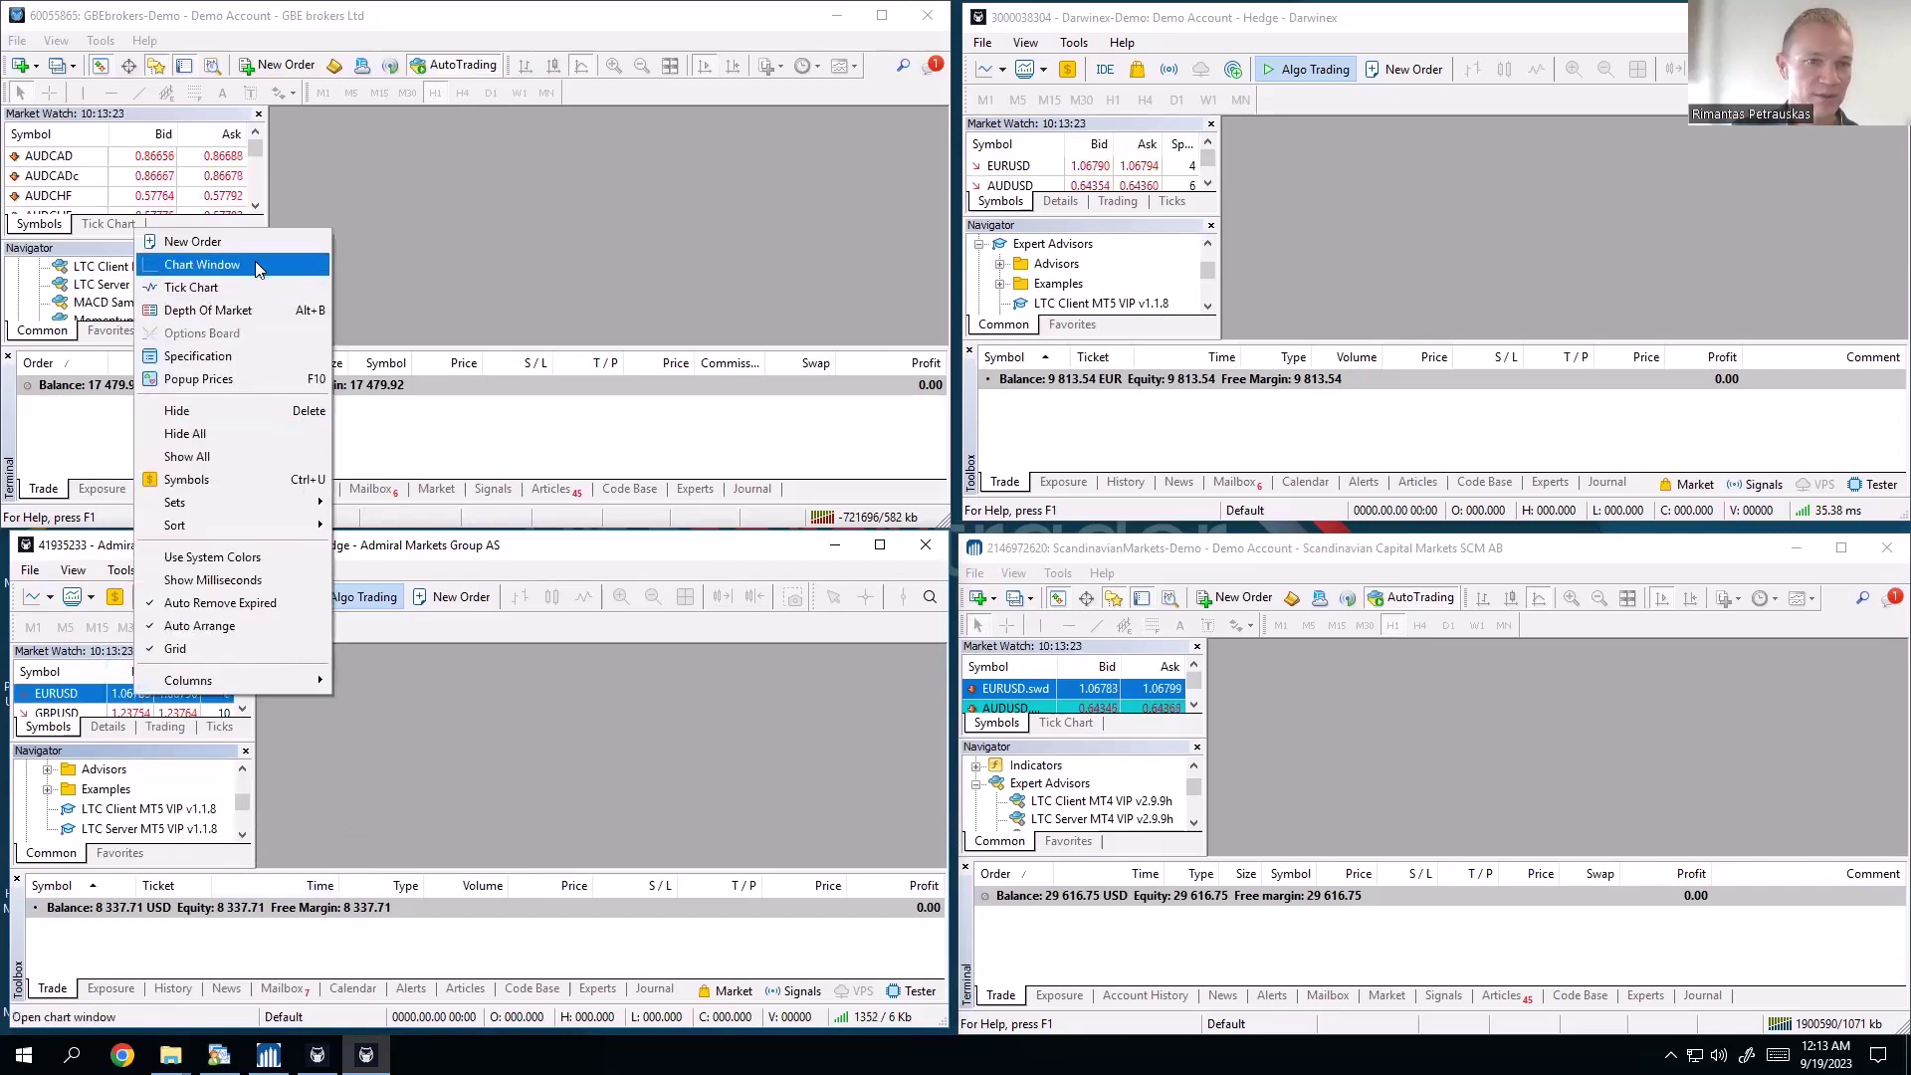
key(Return)
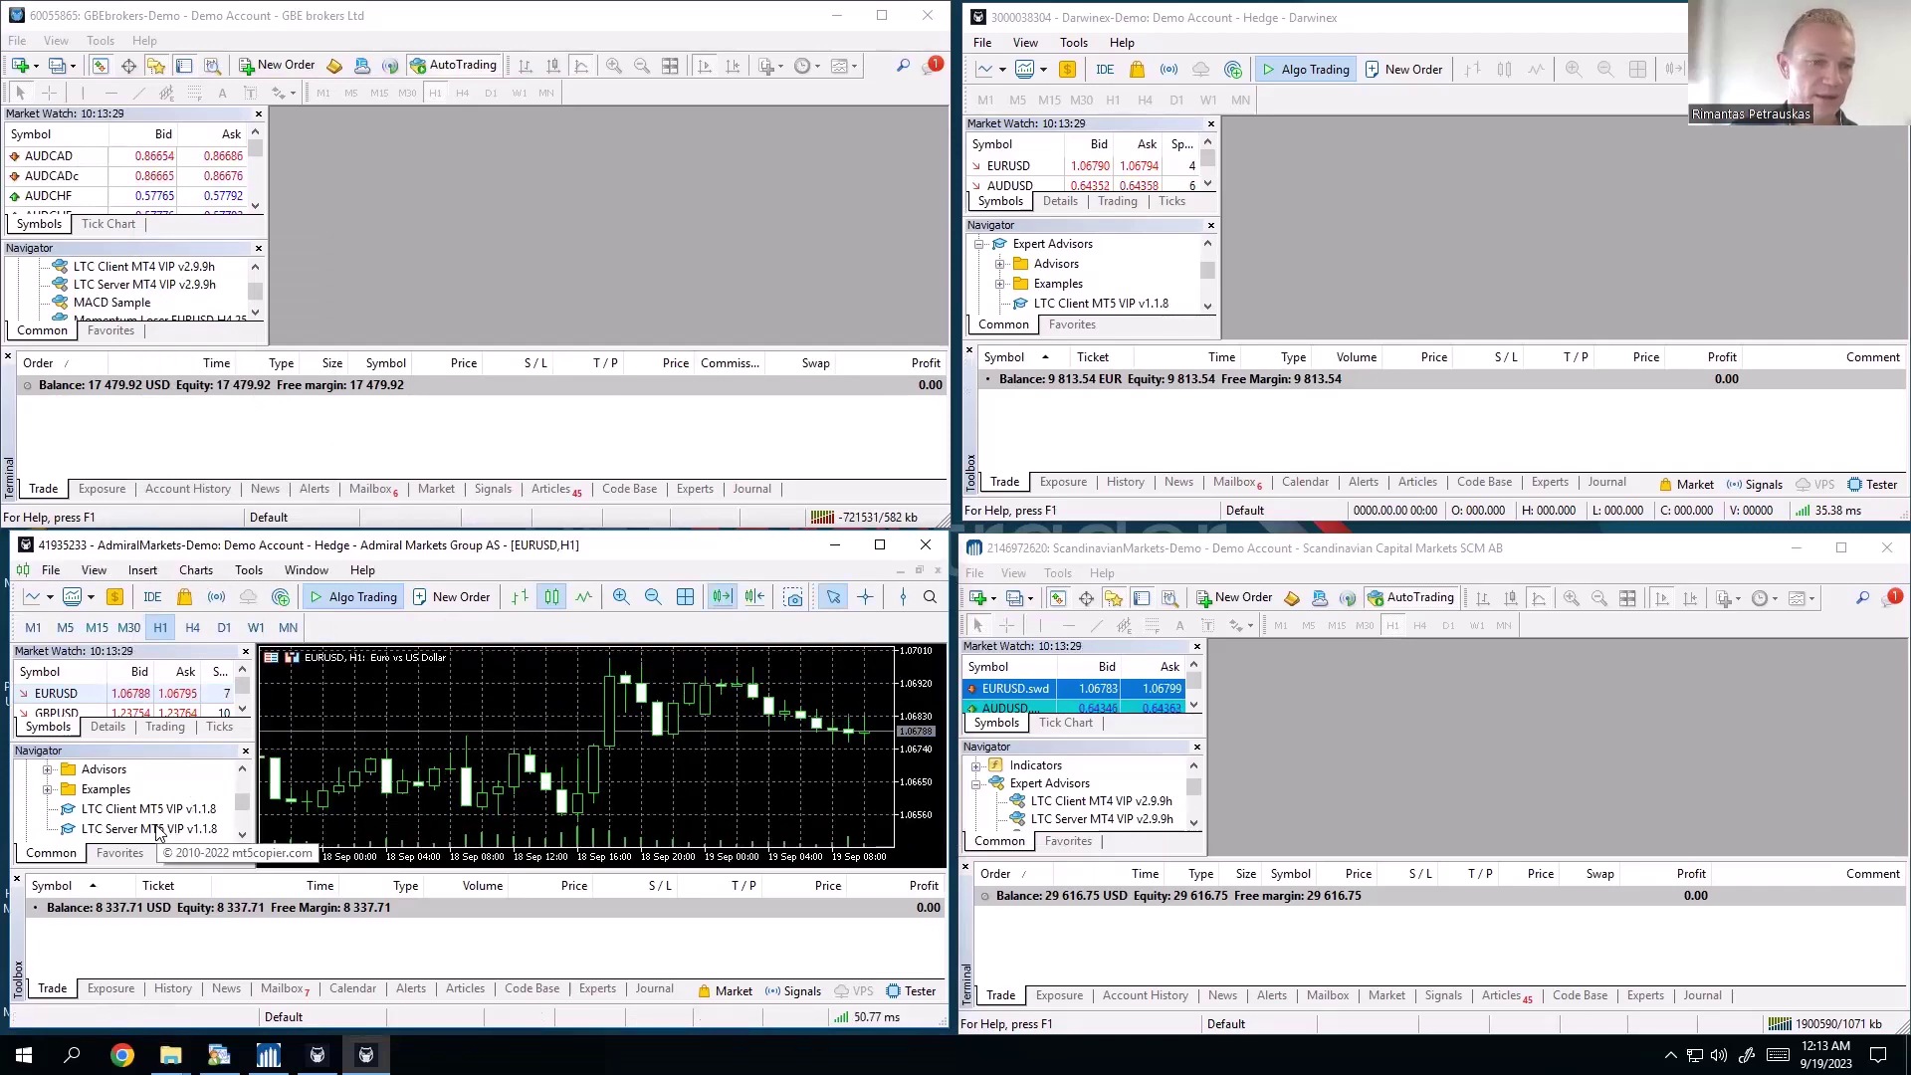
Attach LTC Server MT5 VIP v1.1.8 to the EURUSD chart with Allow DLL imports ticked.
drag(157, 831, 212, 826)
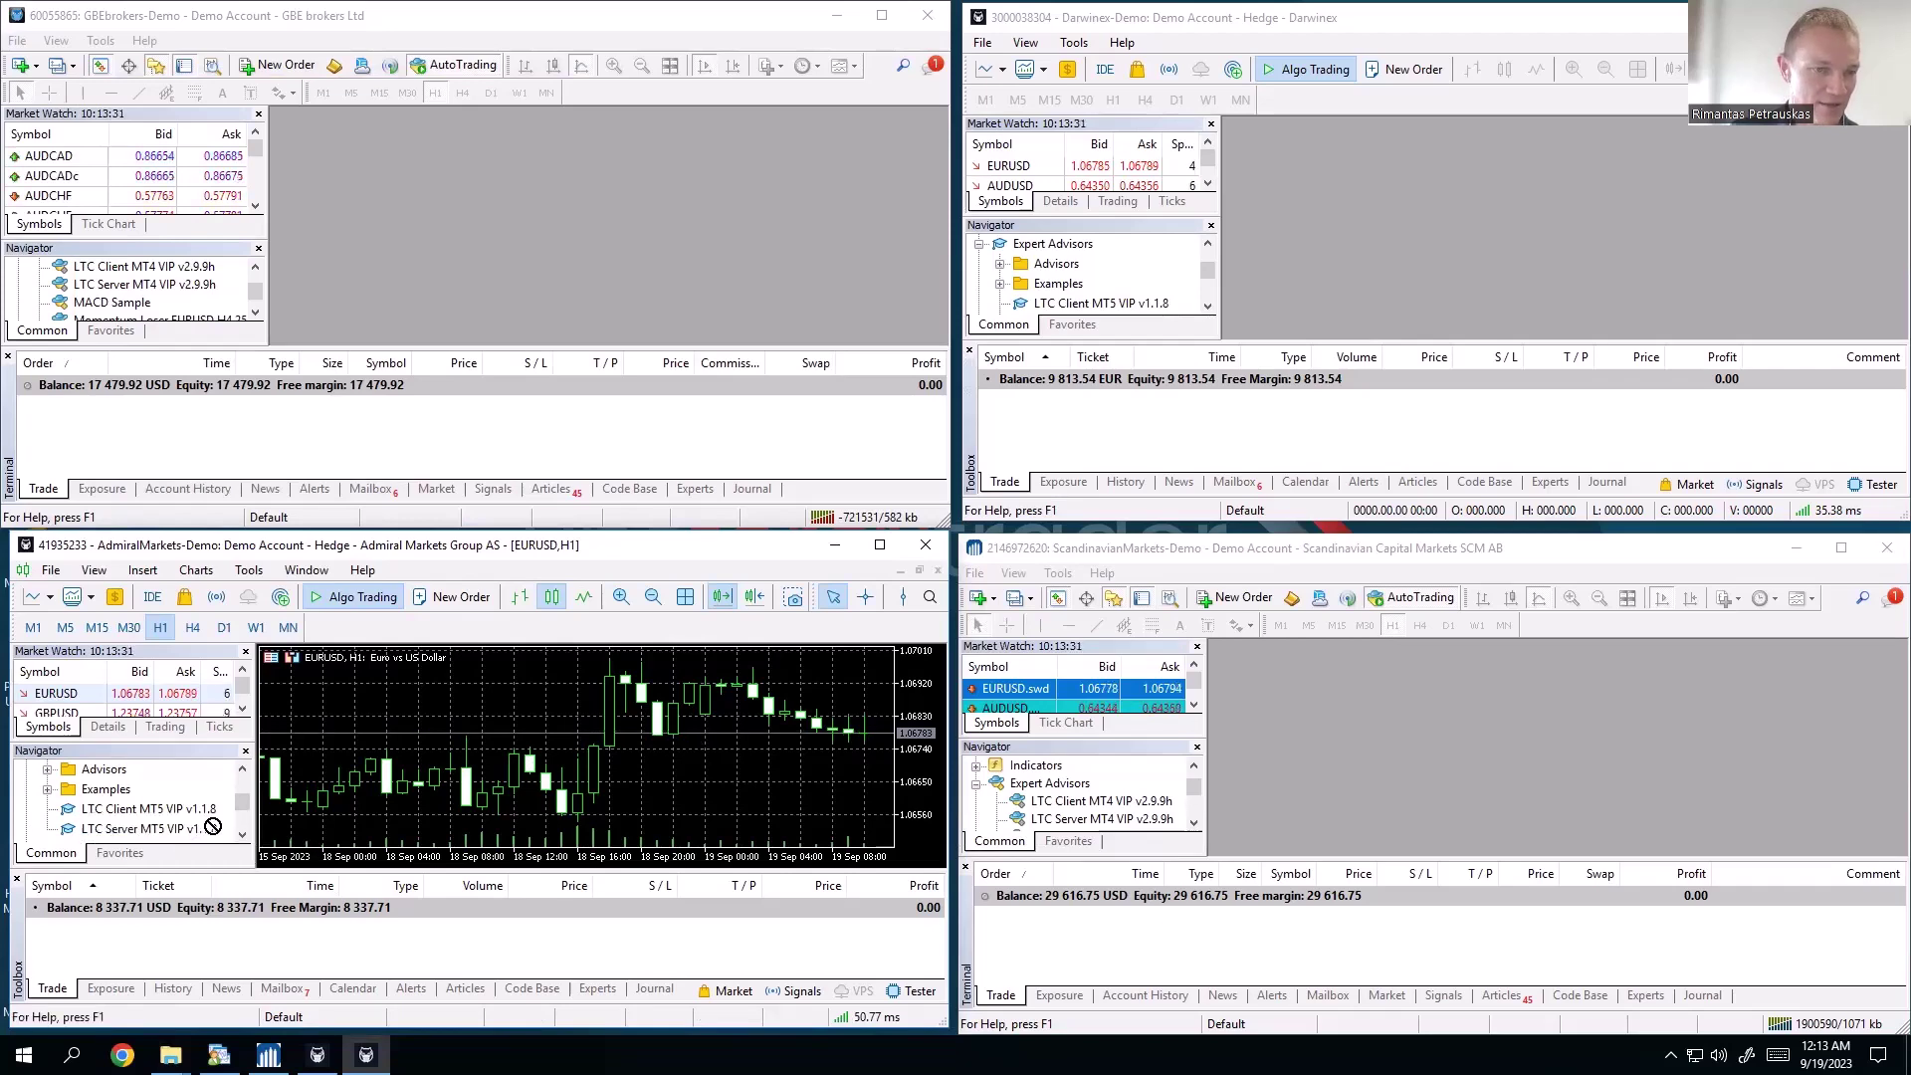
drag(388, 769, 406, 740)
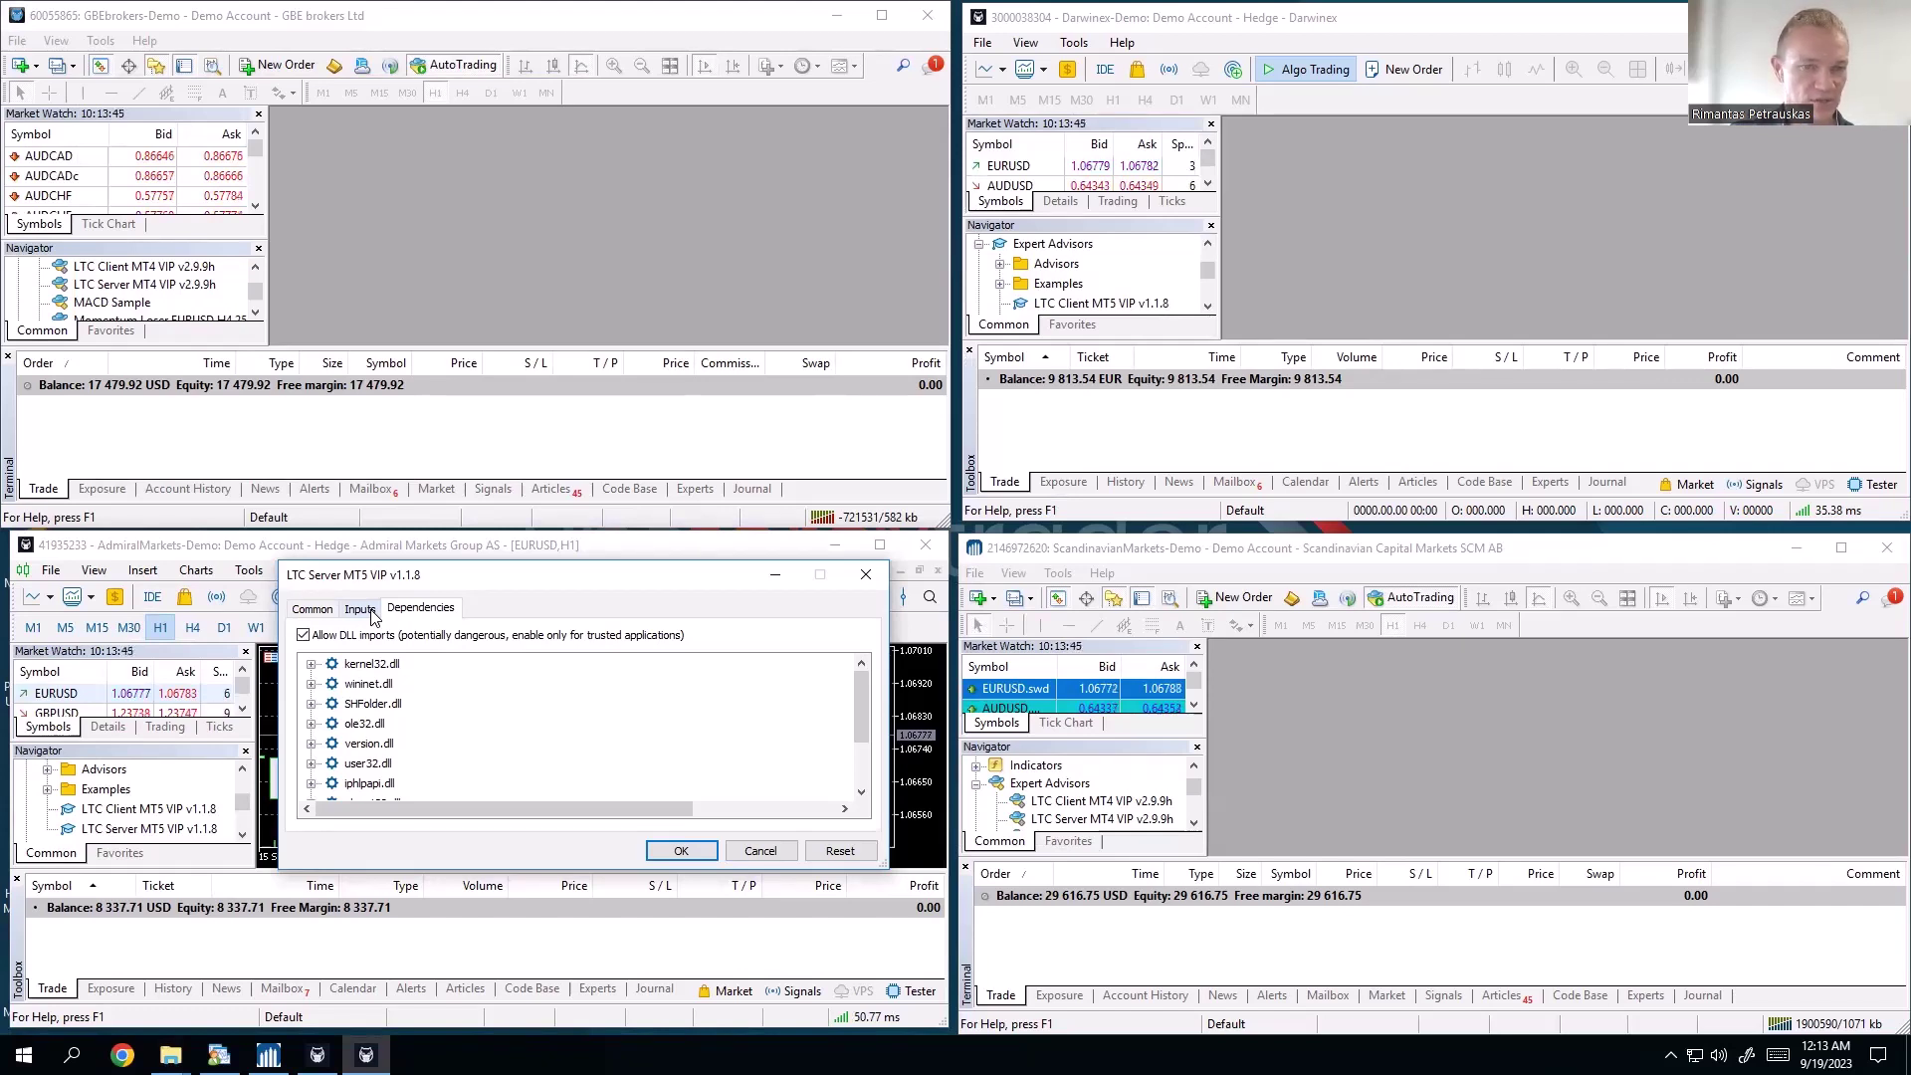
click(371, 615)
click(405, 617)
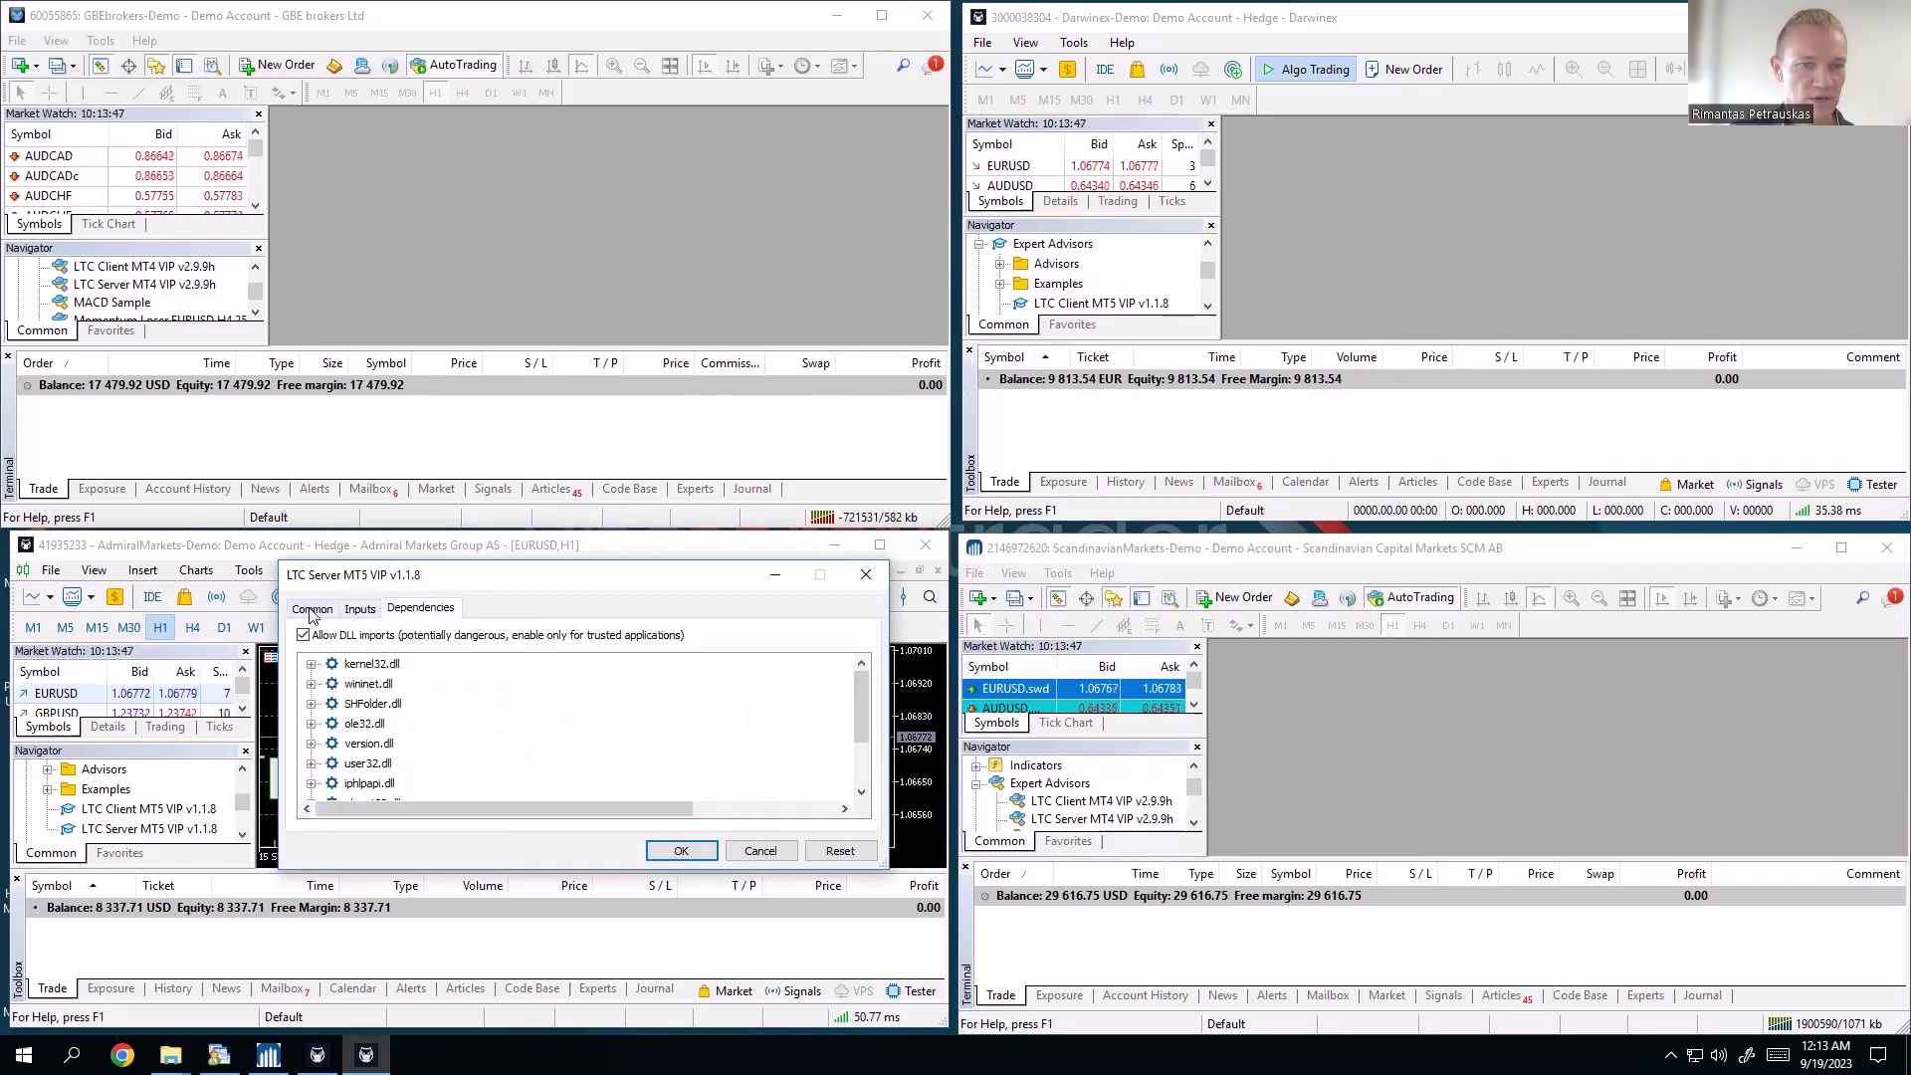
click(325, 635)
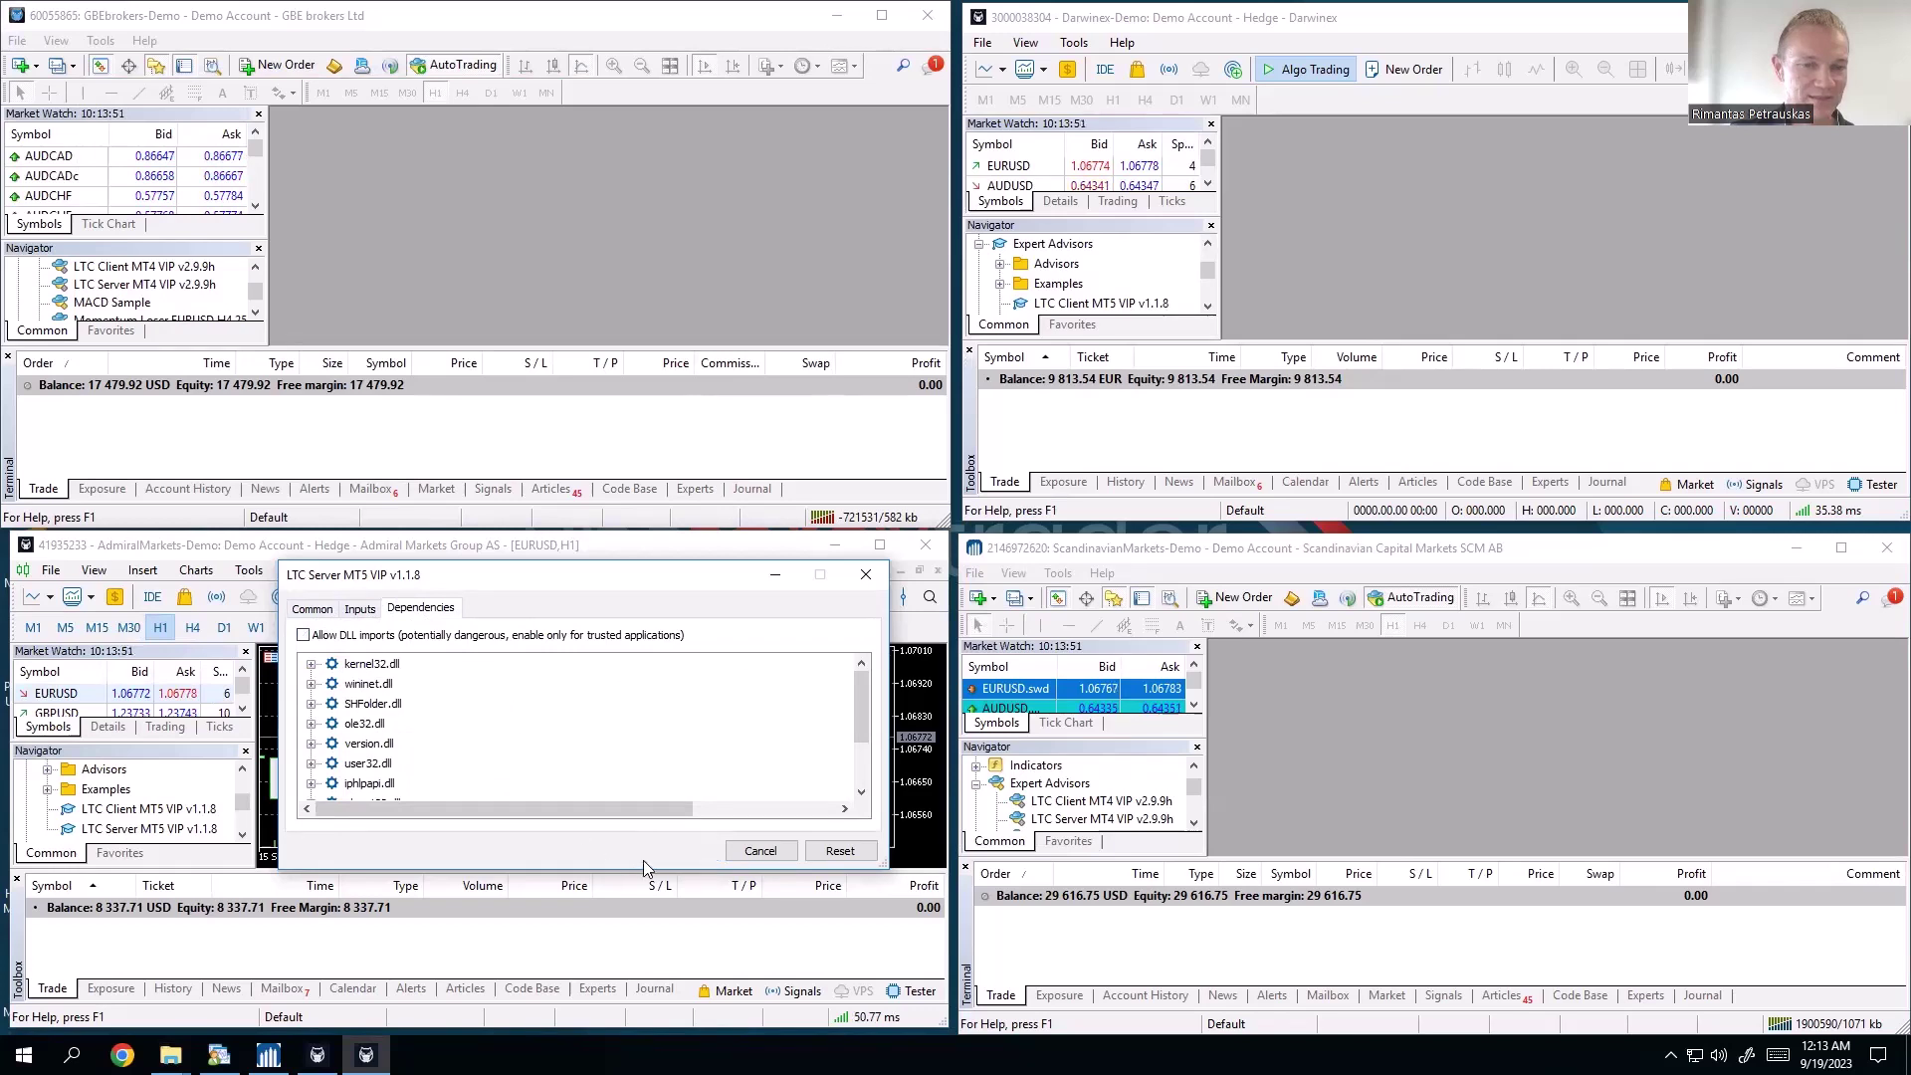
click(304, 636)
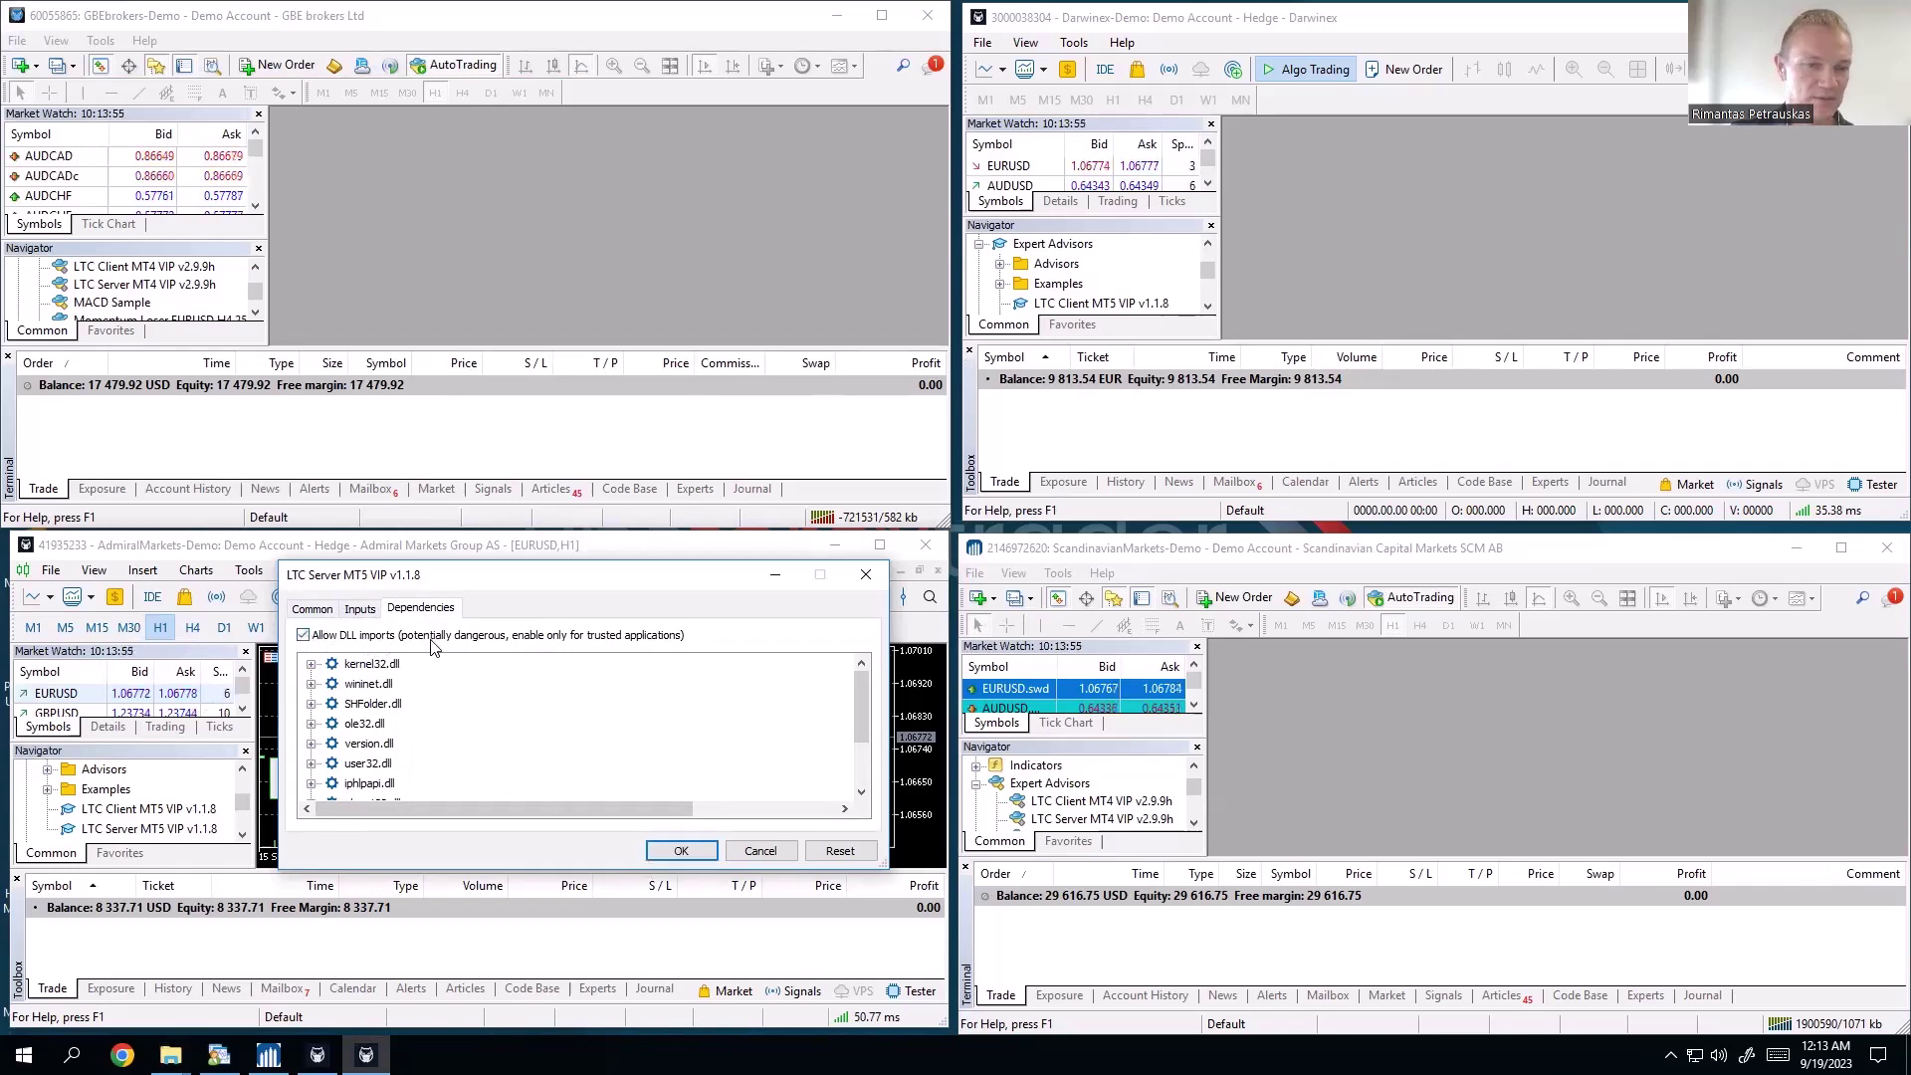
click(865, 579)
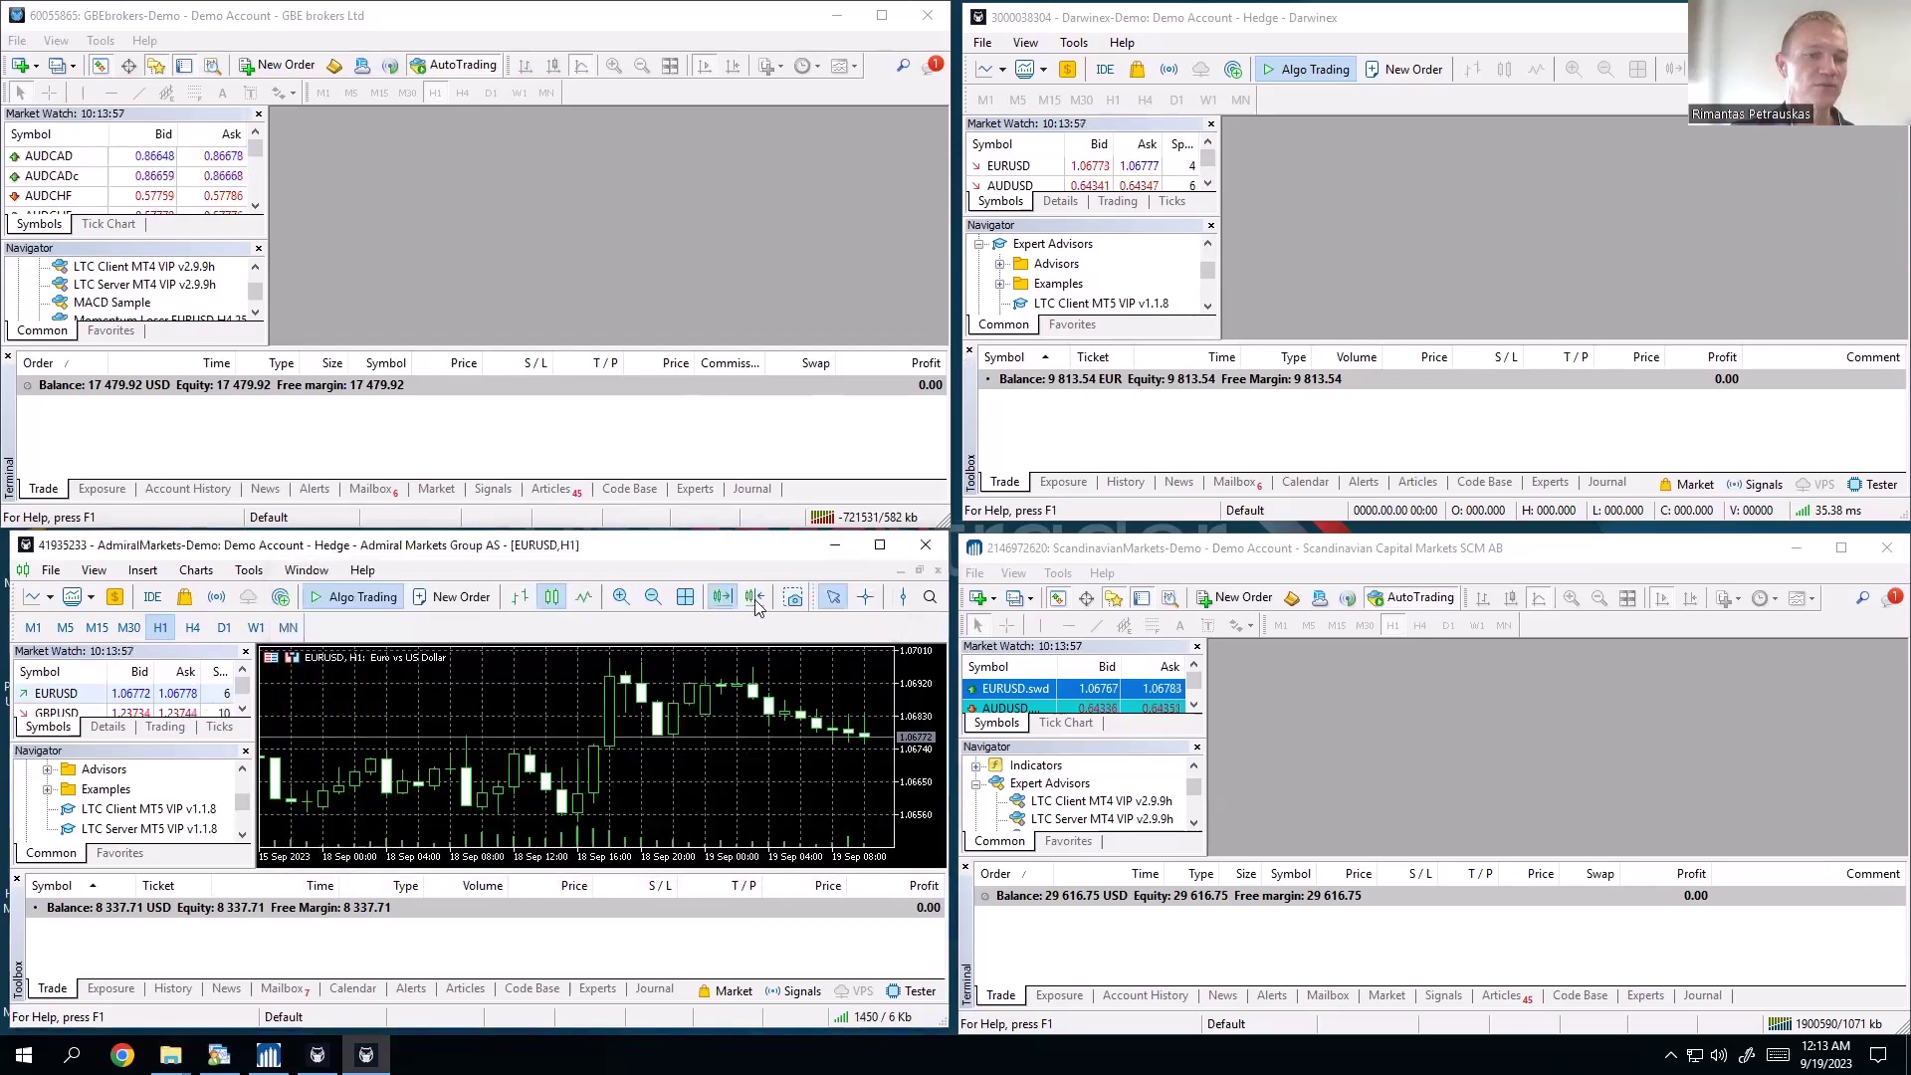
Confirm algorithmic trading and DLL imports are allowed in the Admiral MetaTrader 5 Expert Advisors options.
click(254, 575)
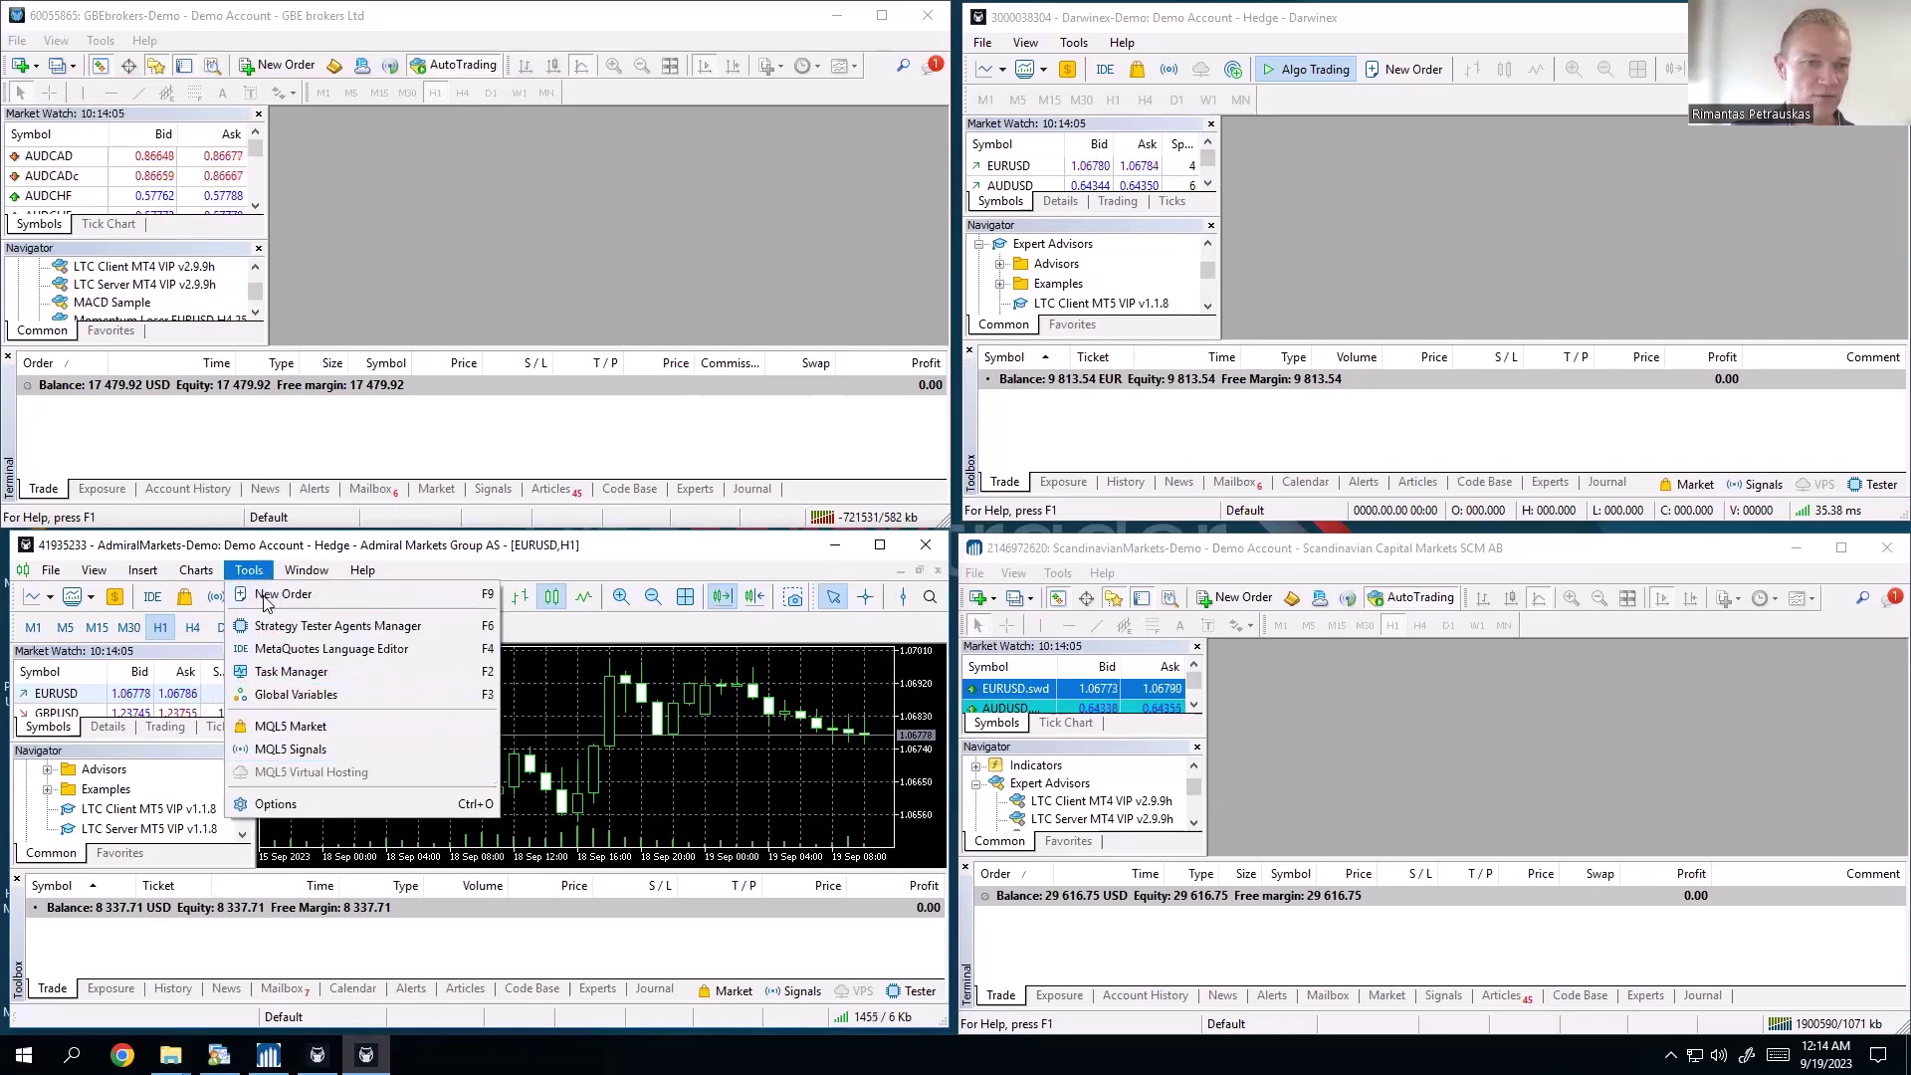
click(340, 804)
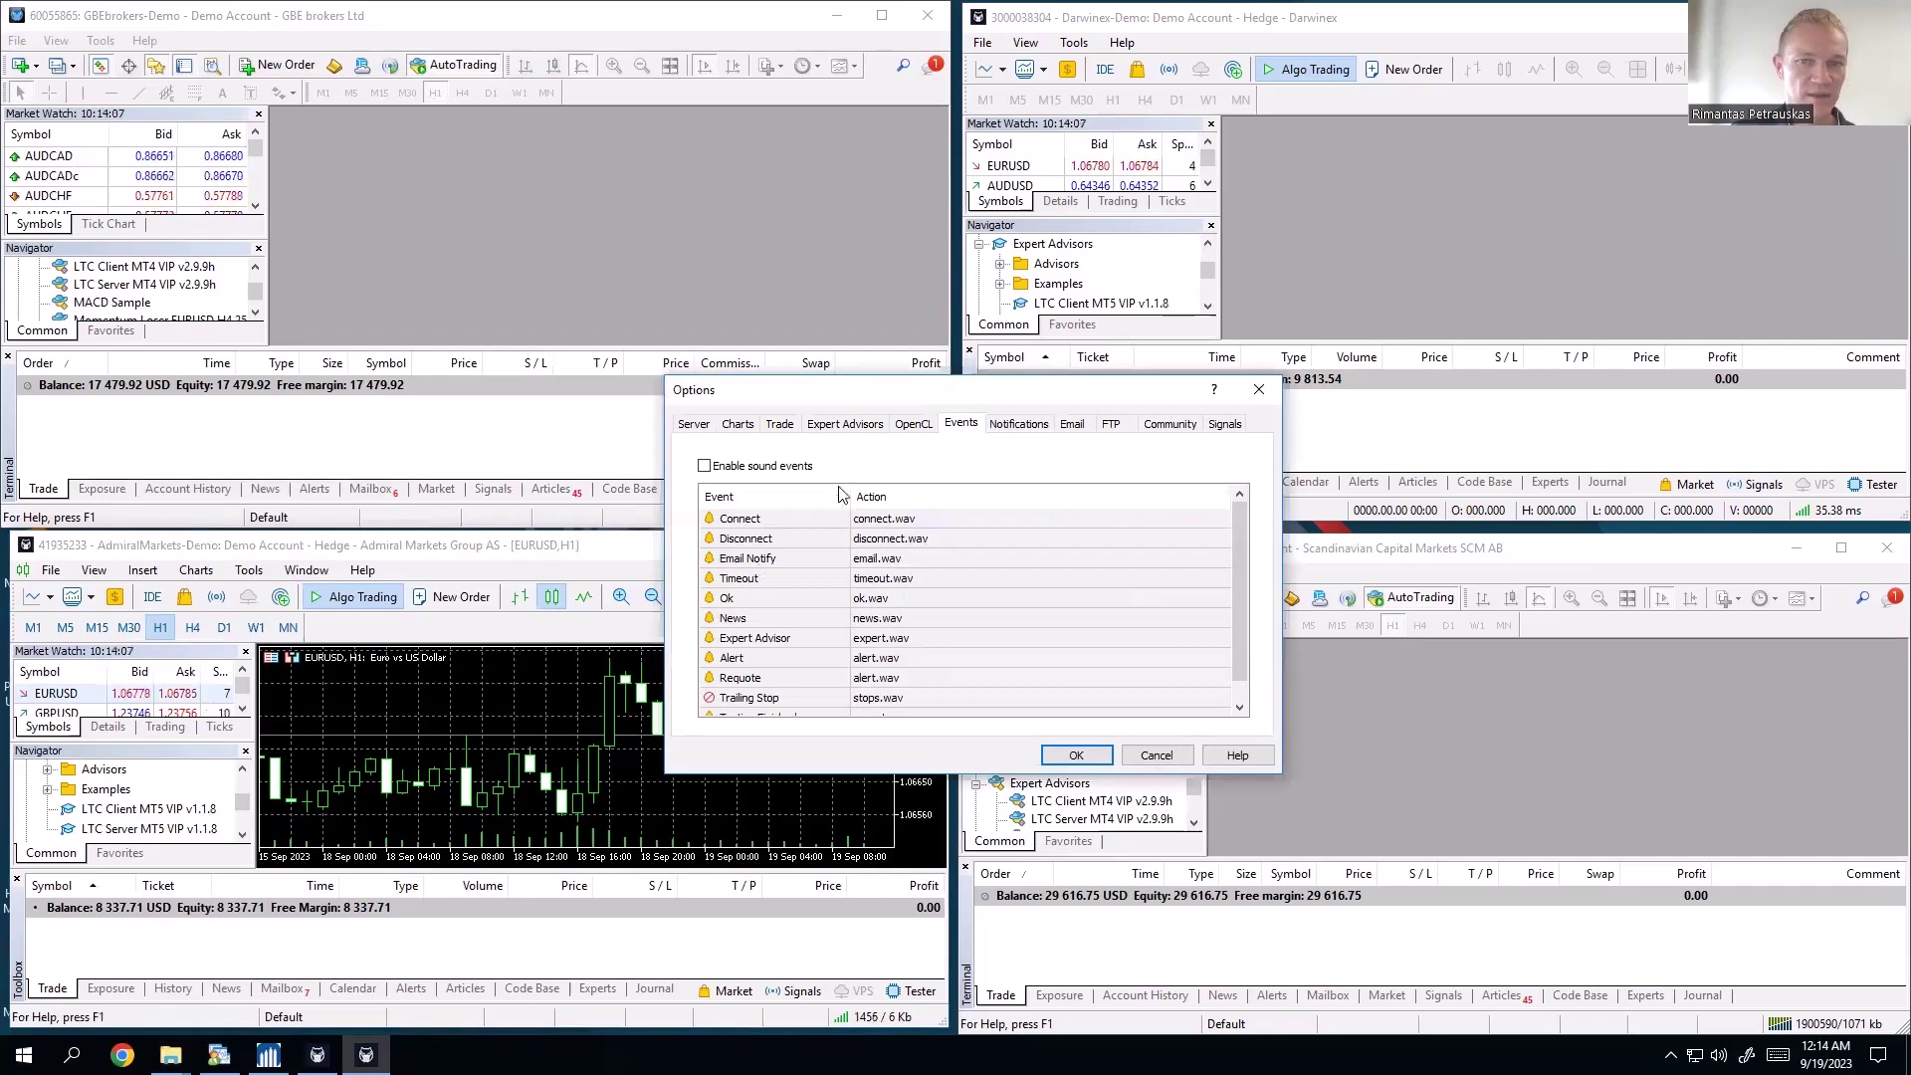
click(866, 428)
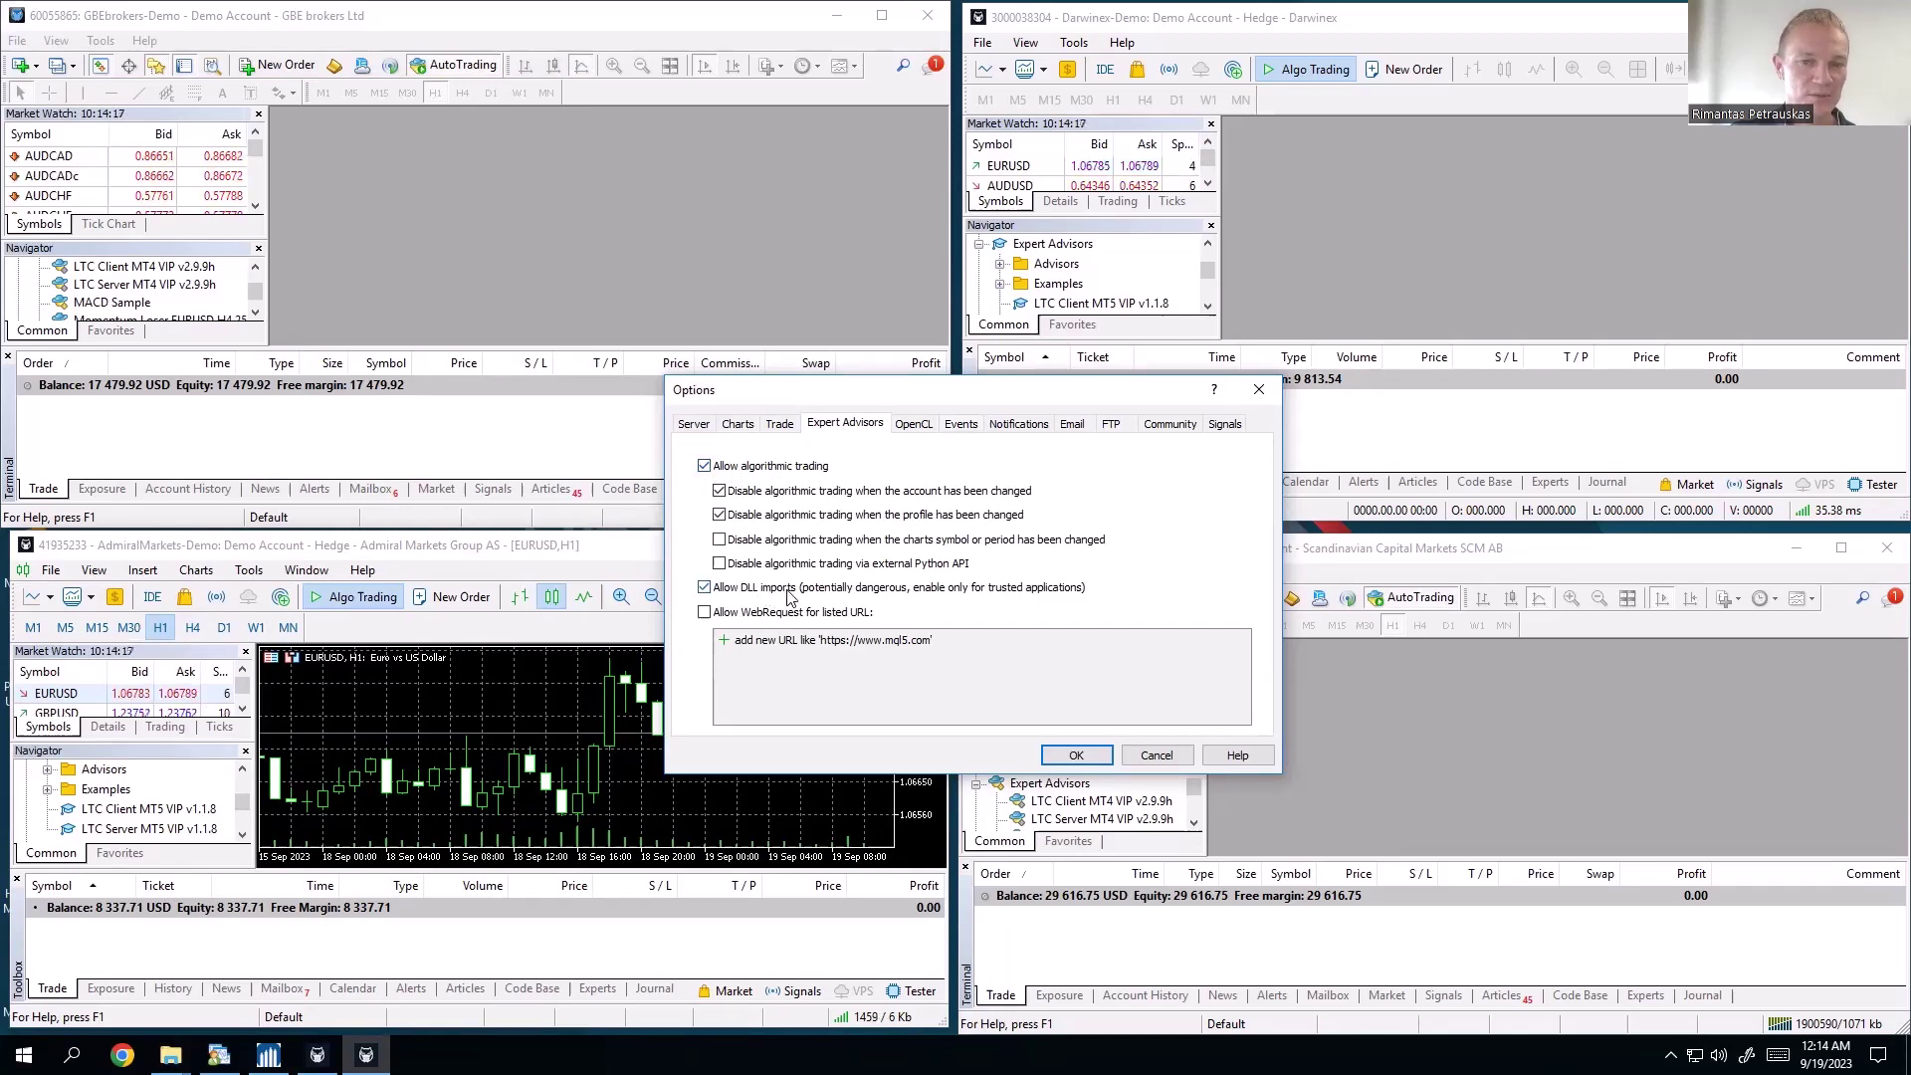
click(1105, 762)
Confirm automated trading and DLL imports are allowed in the GBE MetaTrader 4 options.
click(101, 40)
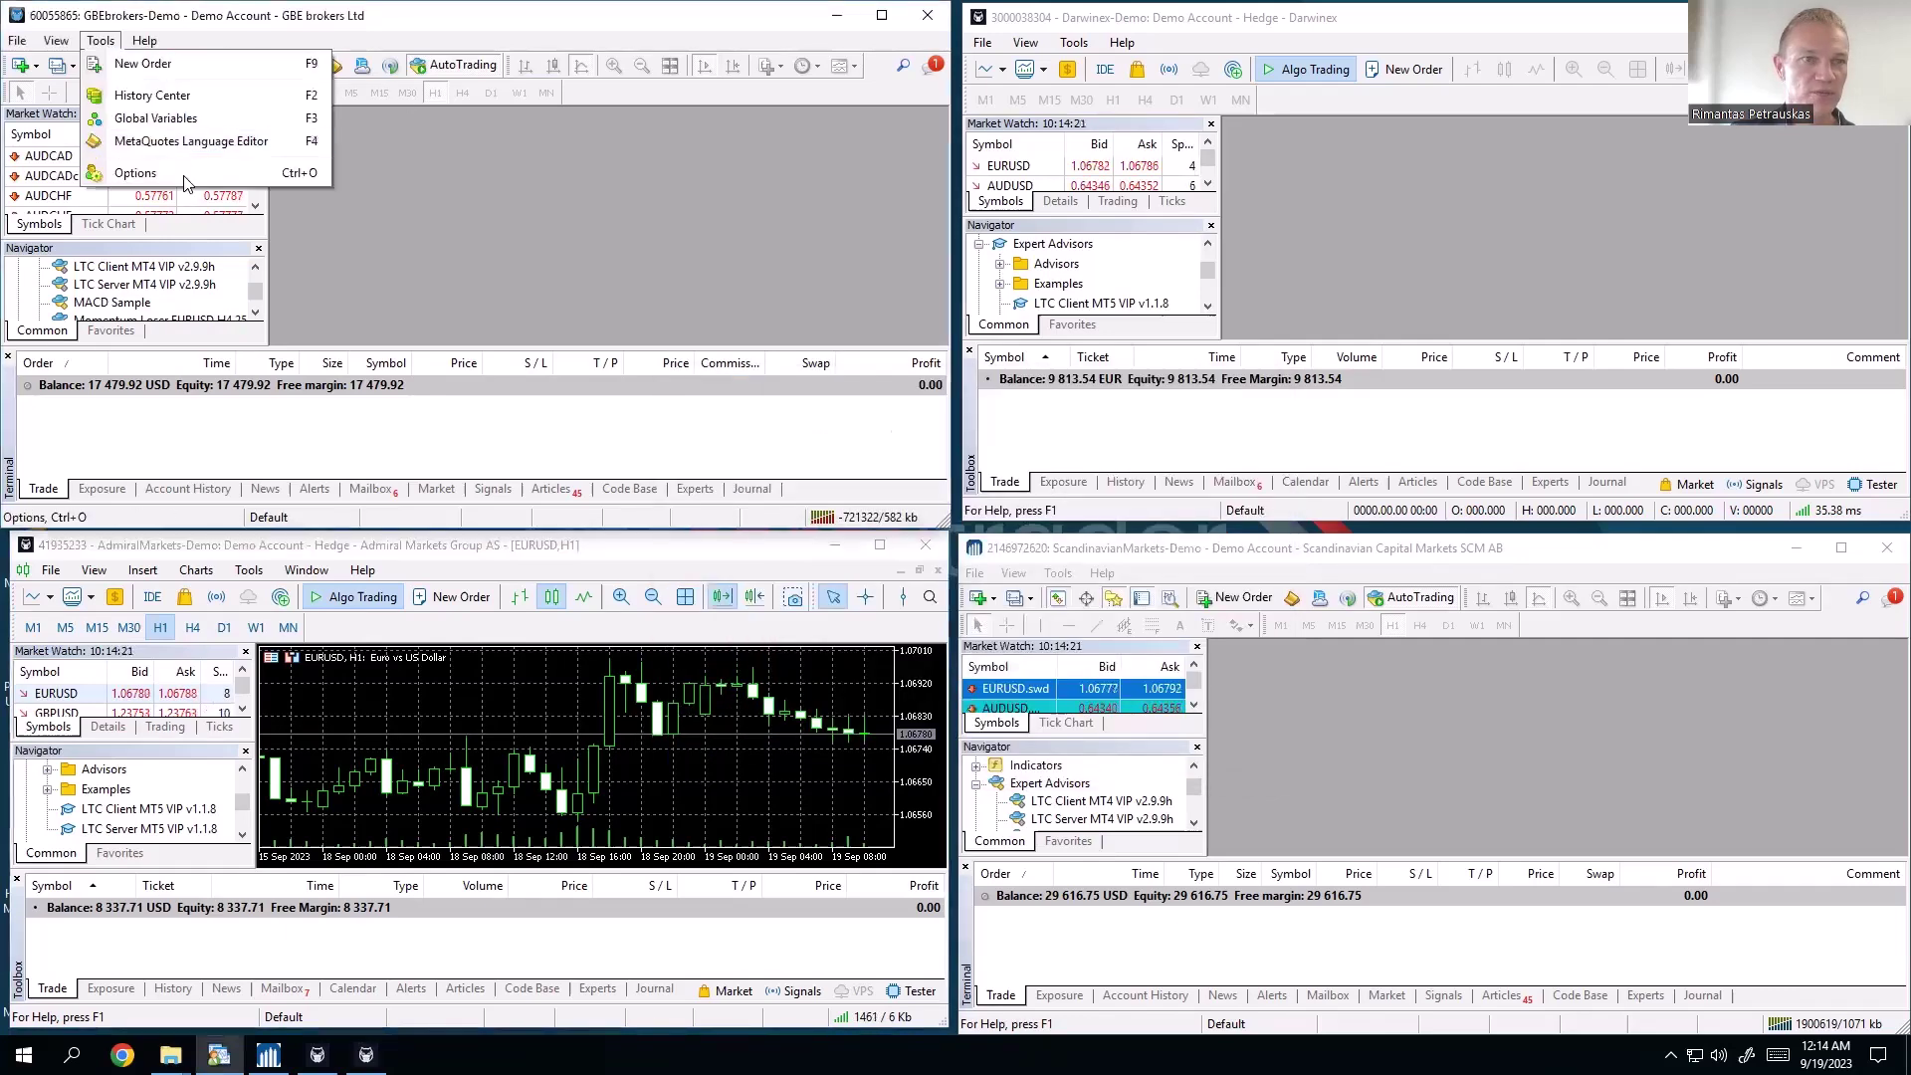
click(105, 176)
click(495, 123)
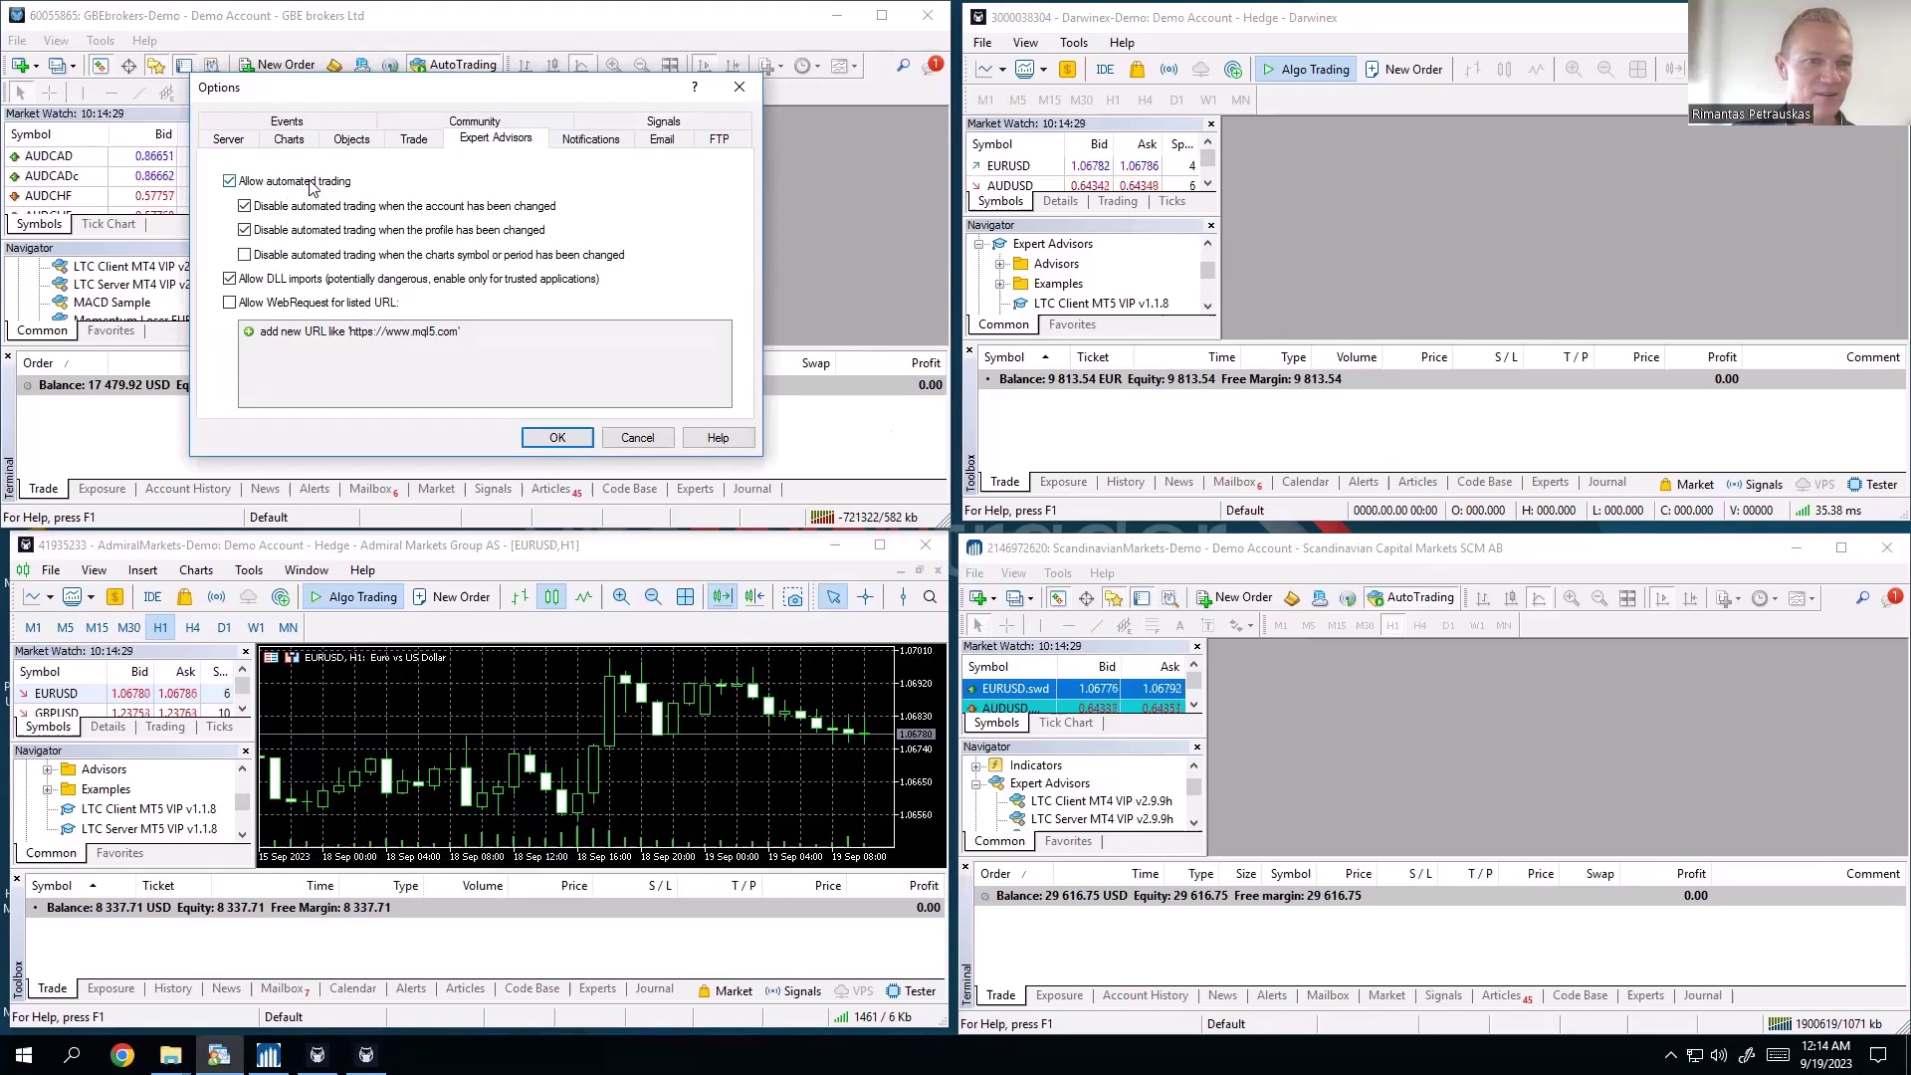
click(557, 439)
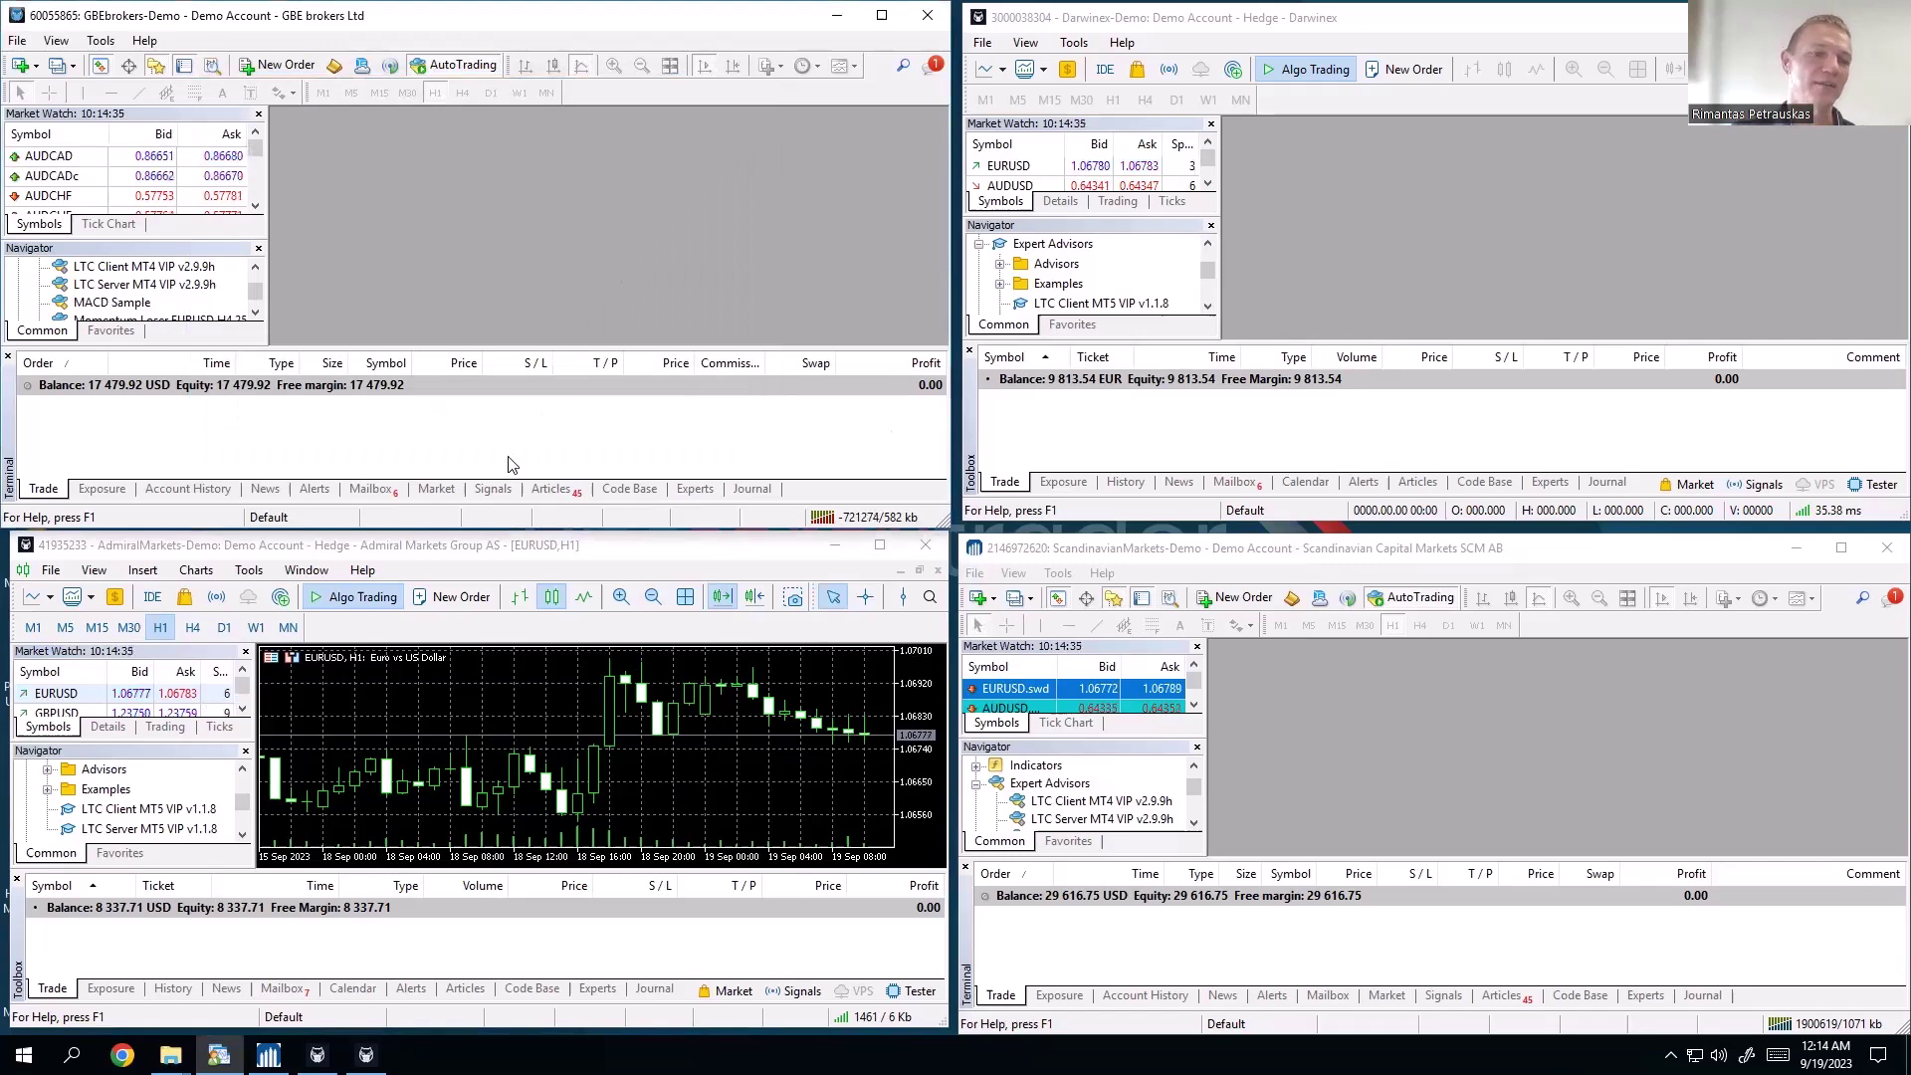
Open an AUDCAD chart and attach the LTC Server MT4 VIP v2.9.9h expert to it.
click(446, 742)
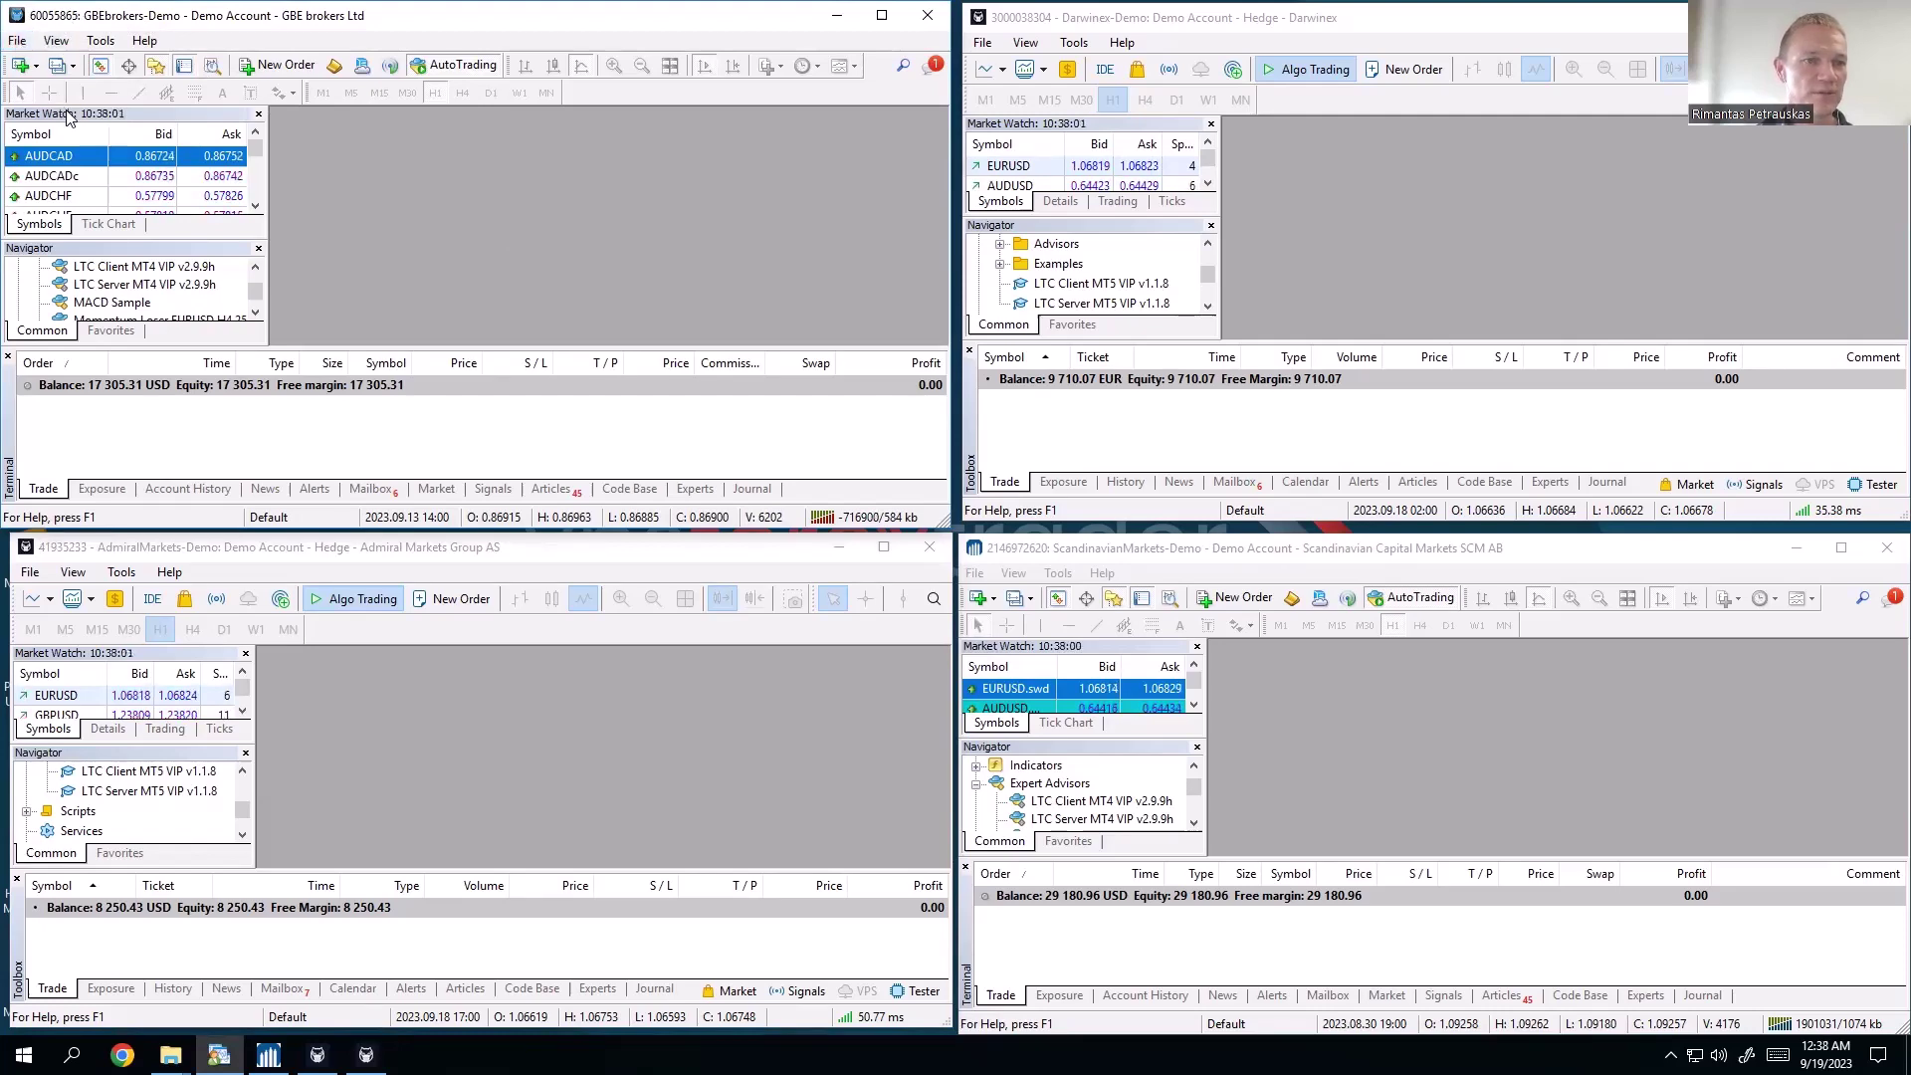
right_click(87, 156)
click(125, 188)
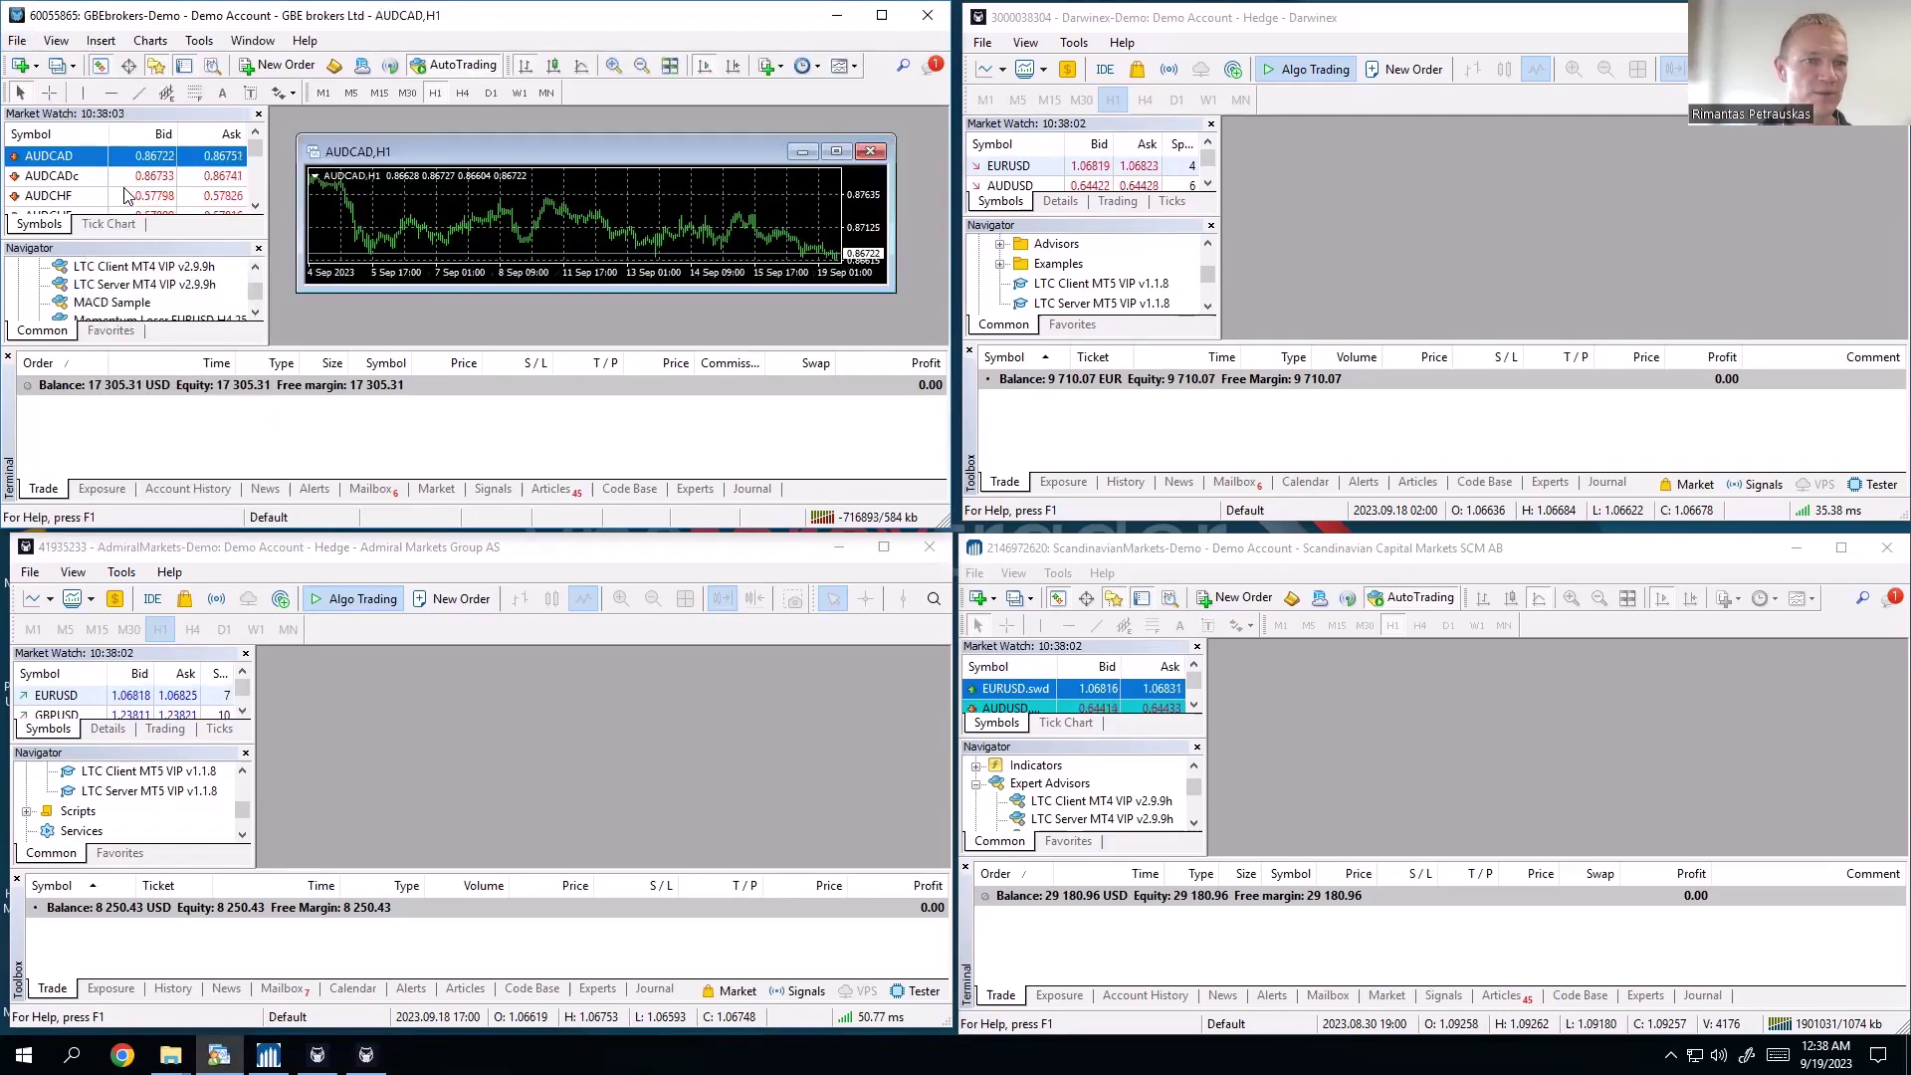
click(159, 284)
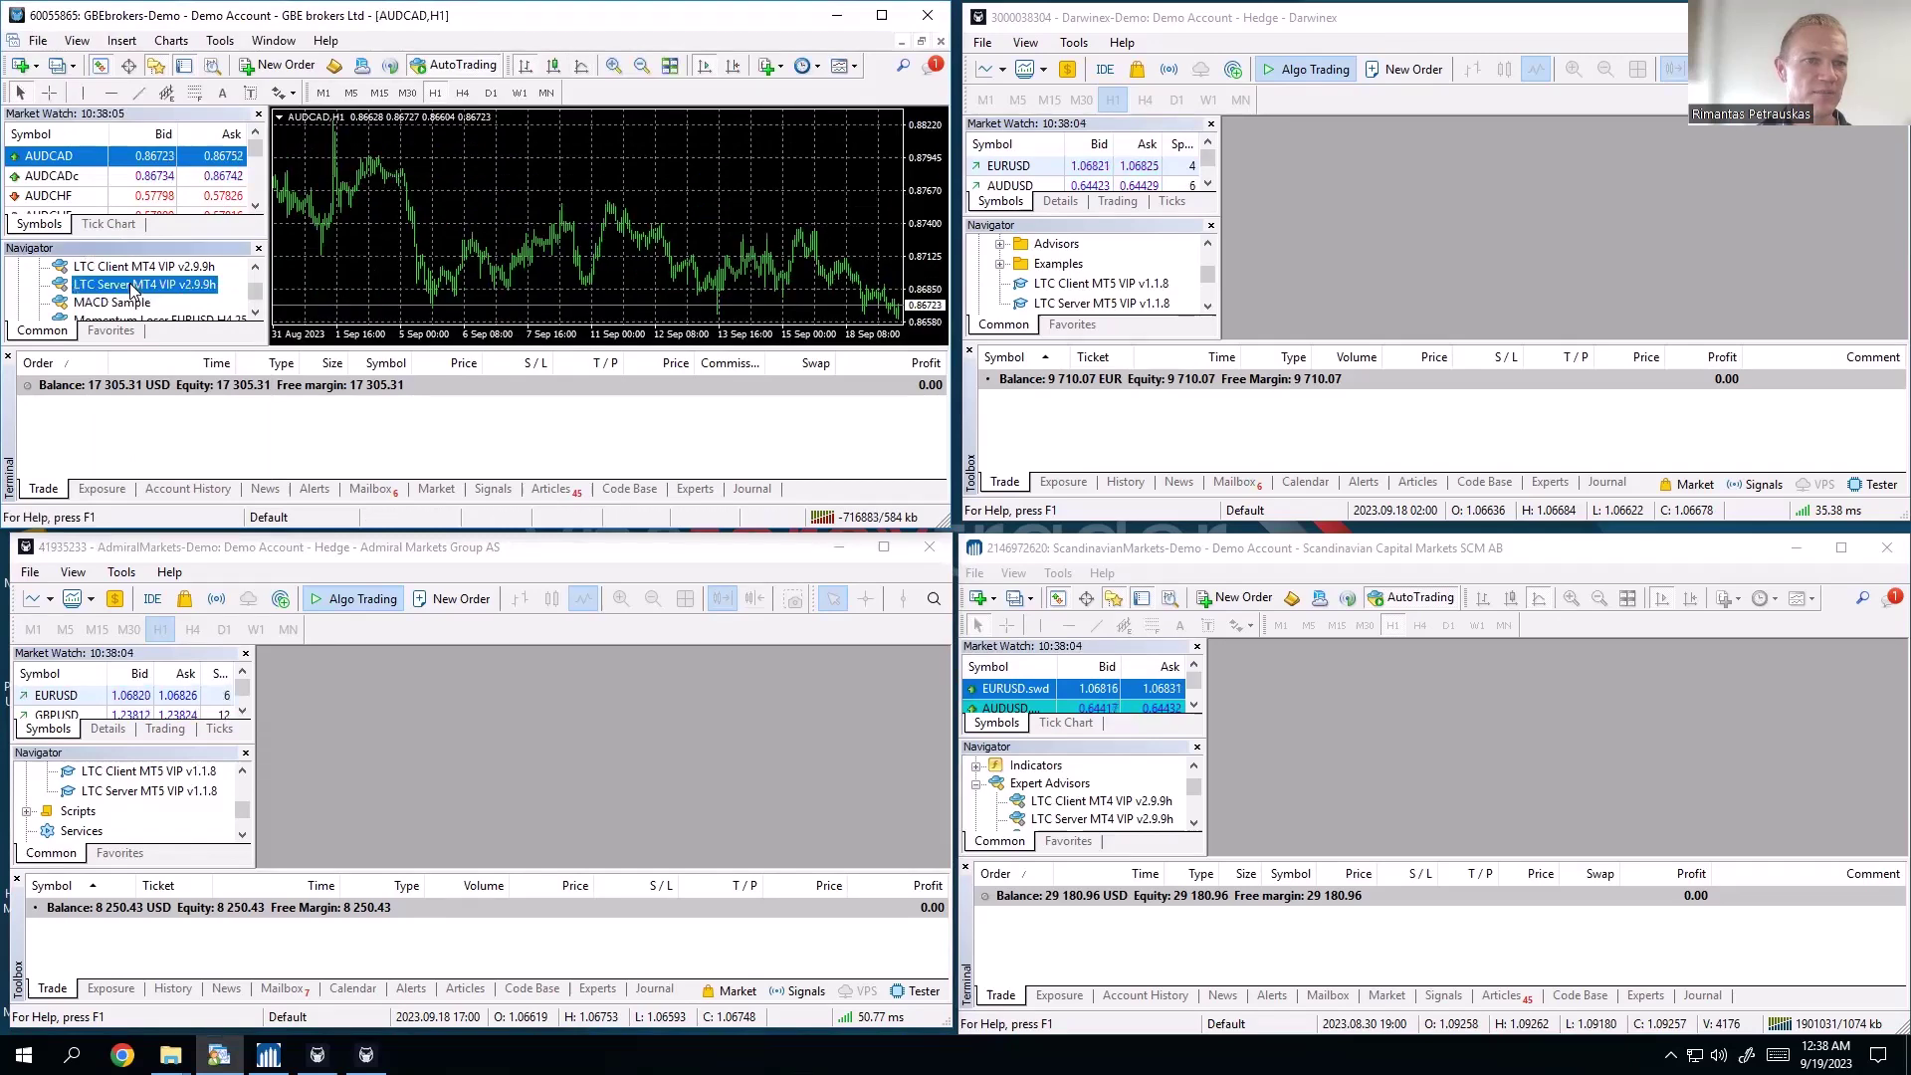
right_click(154, 293)
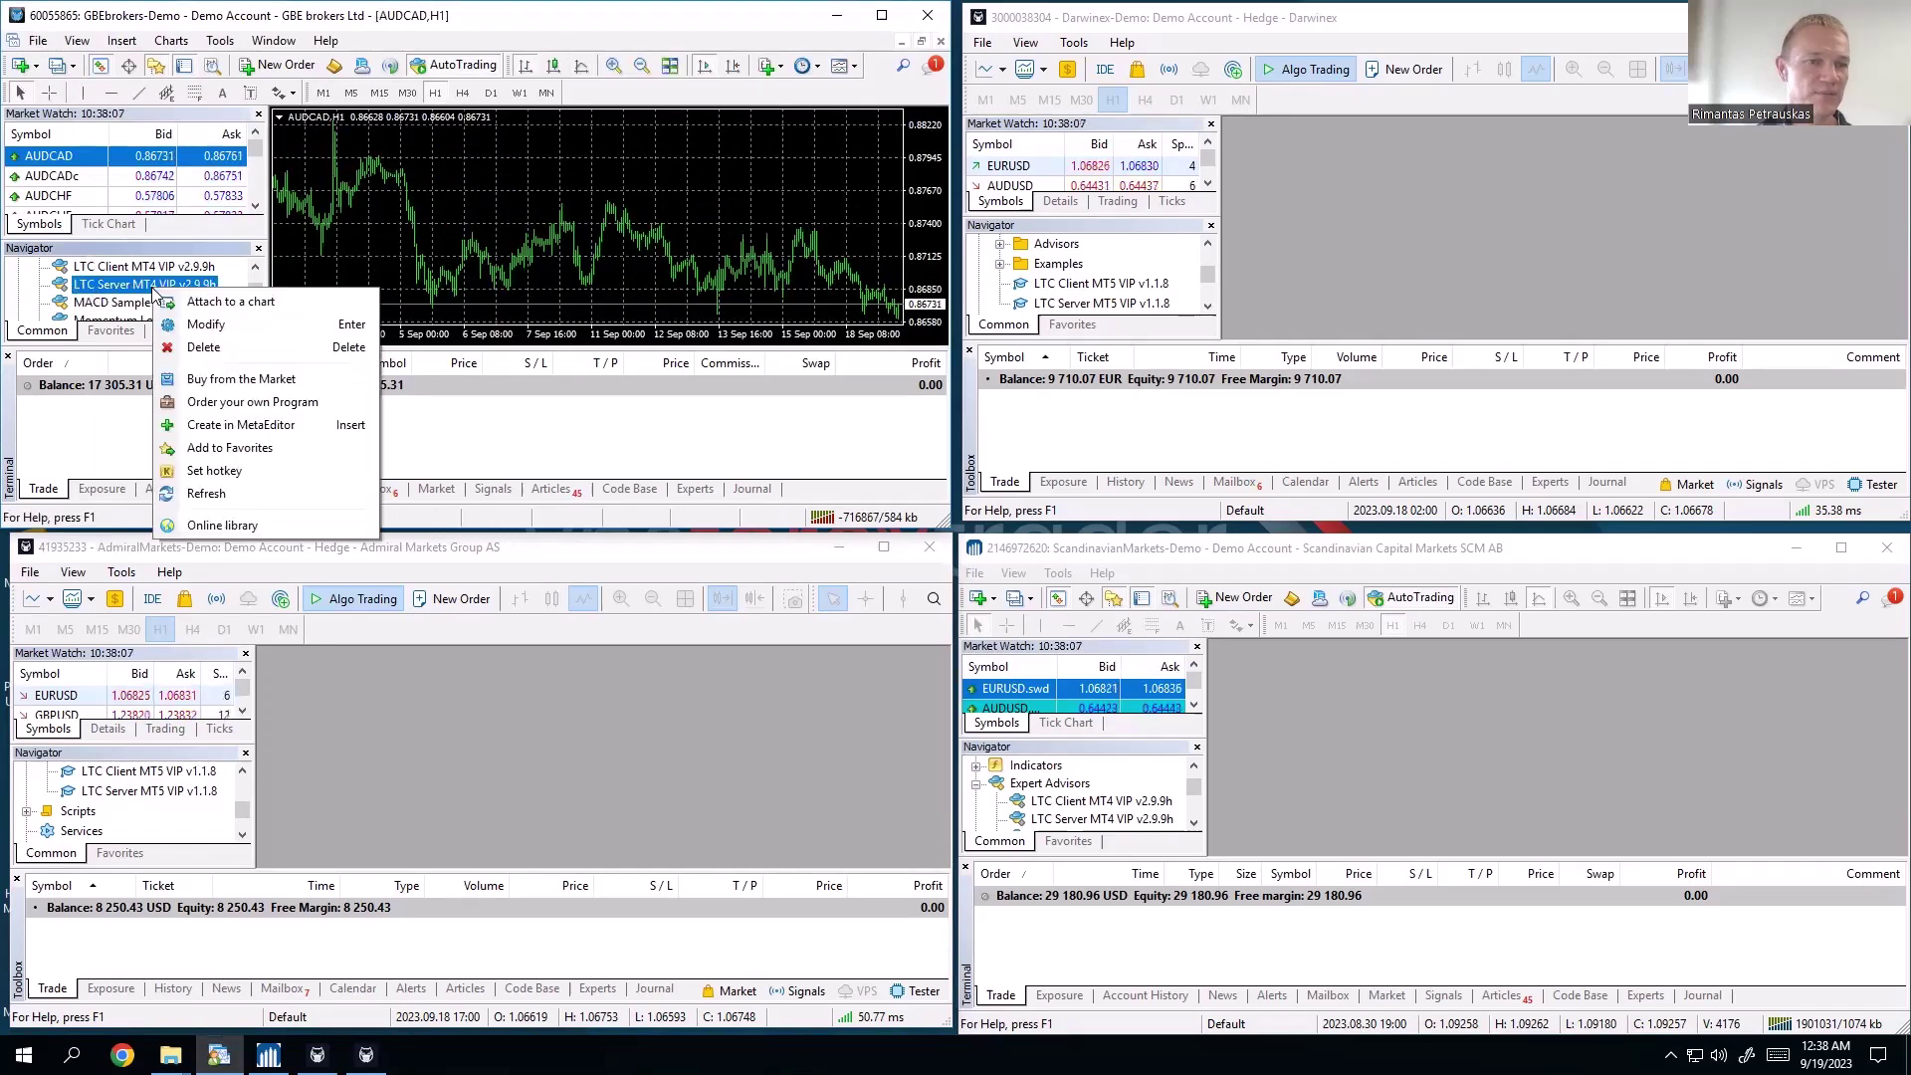
click(192, 303)
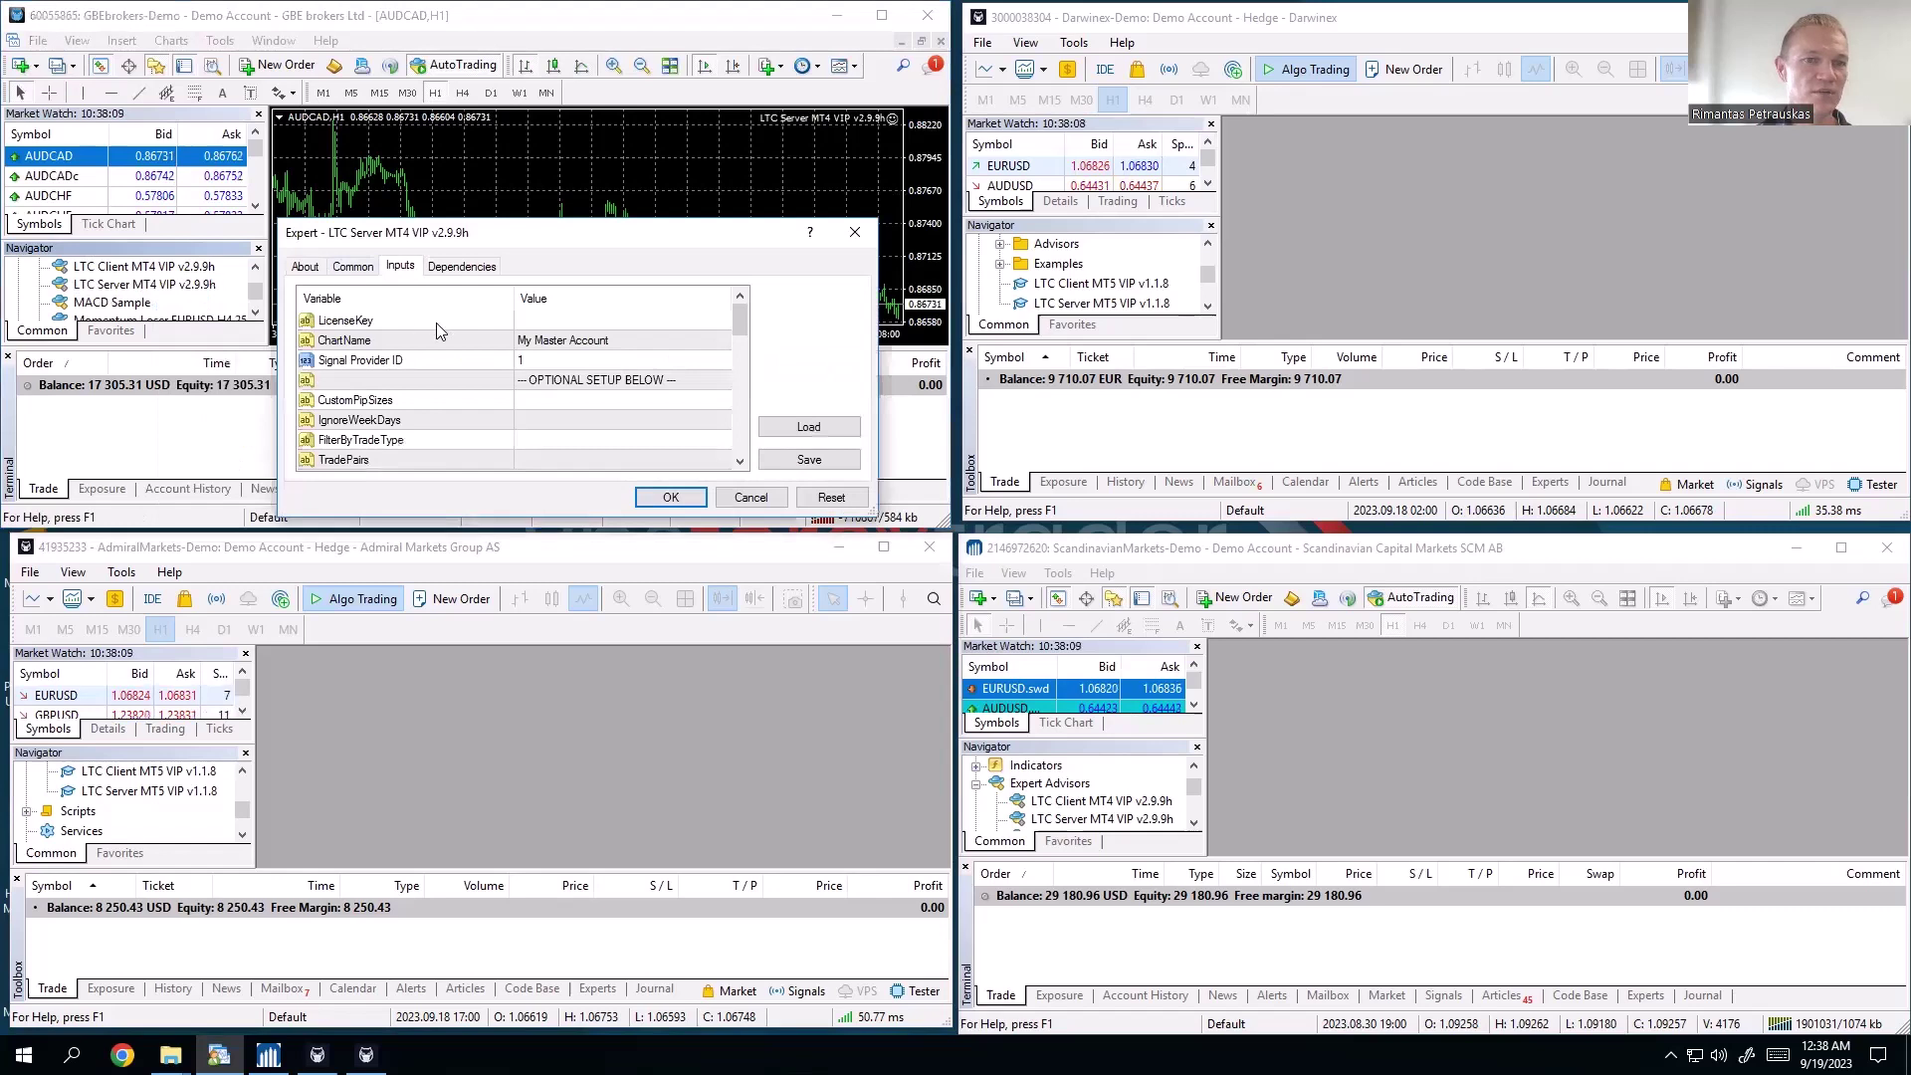
Enter the licence key in the LicenseKey input and start the expert as My Master Account.
click(563, 321)
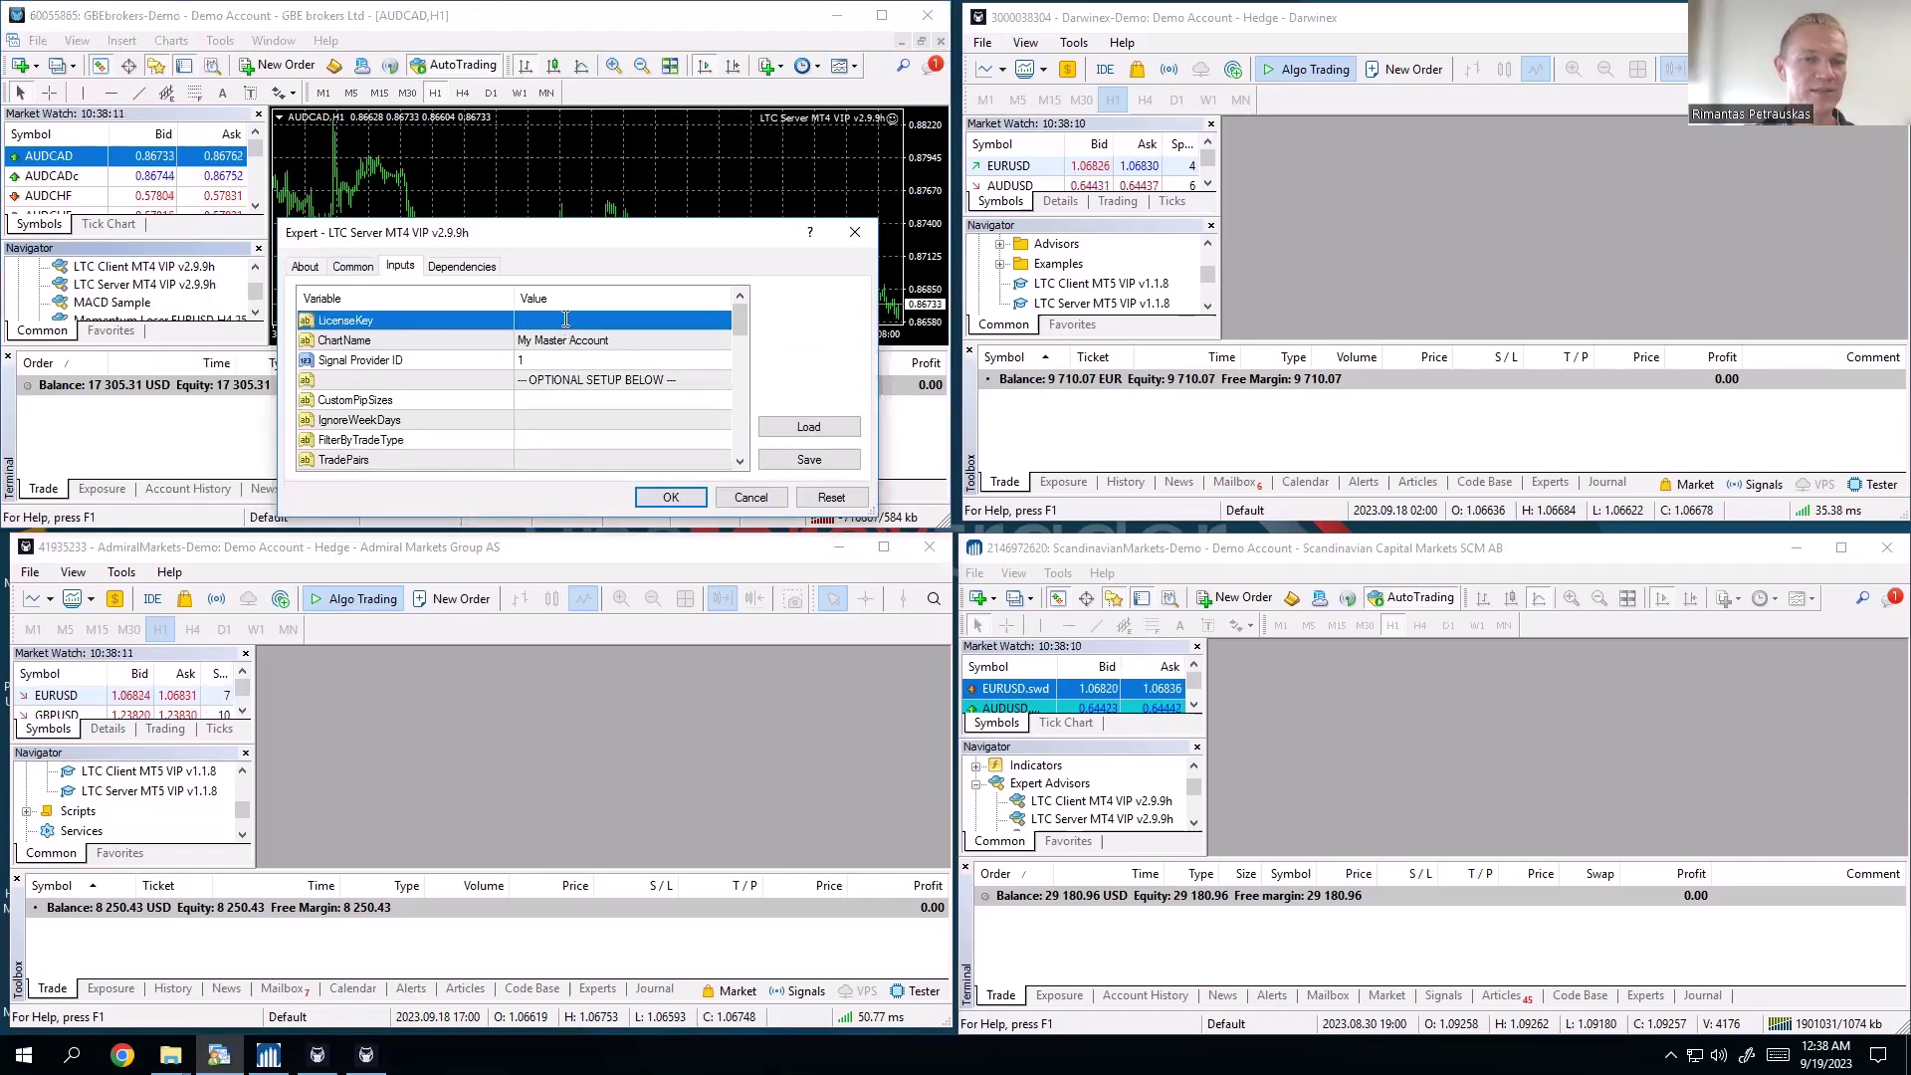
click(565, 320)
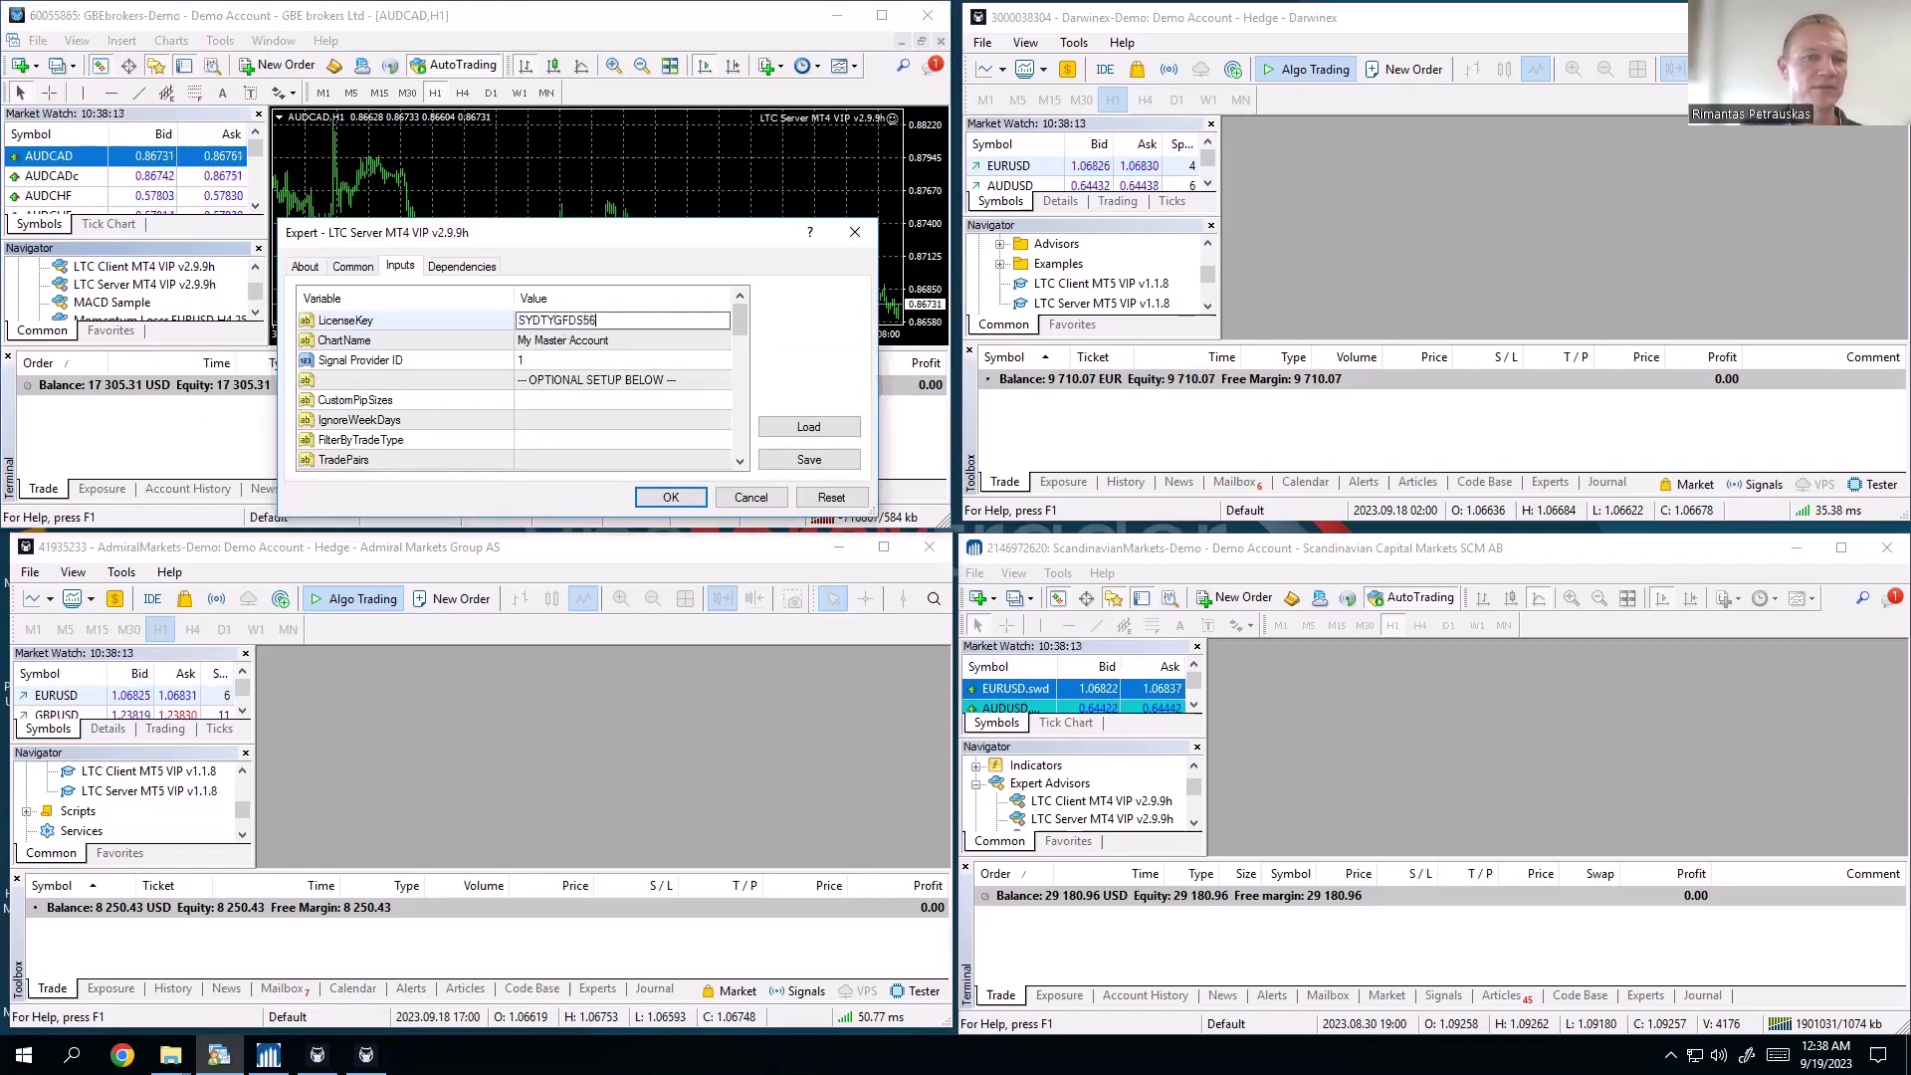
key(Return)
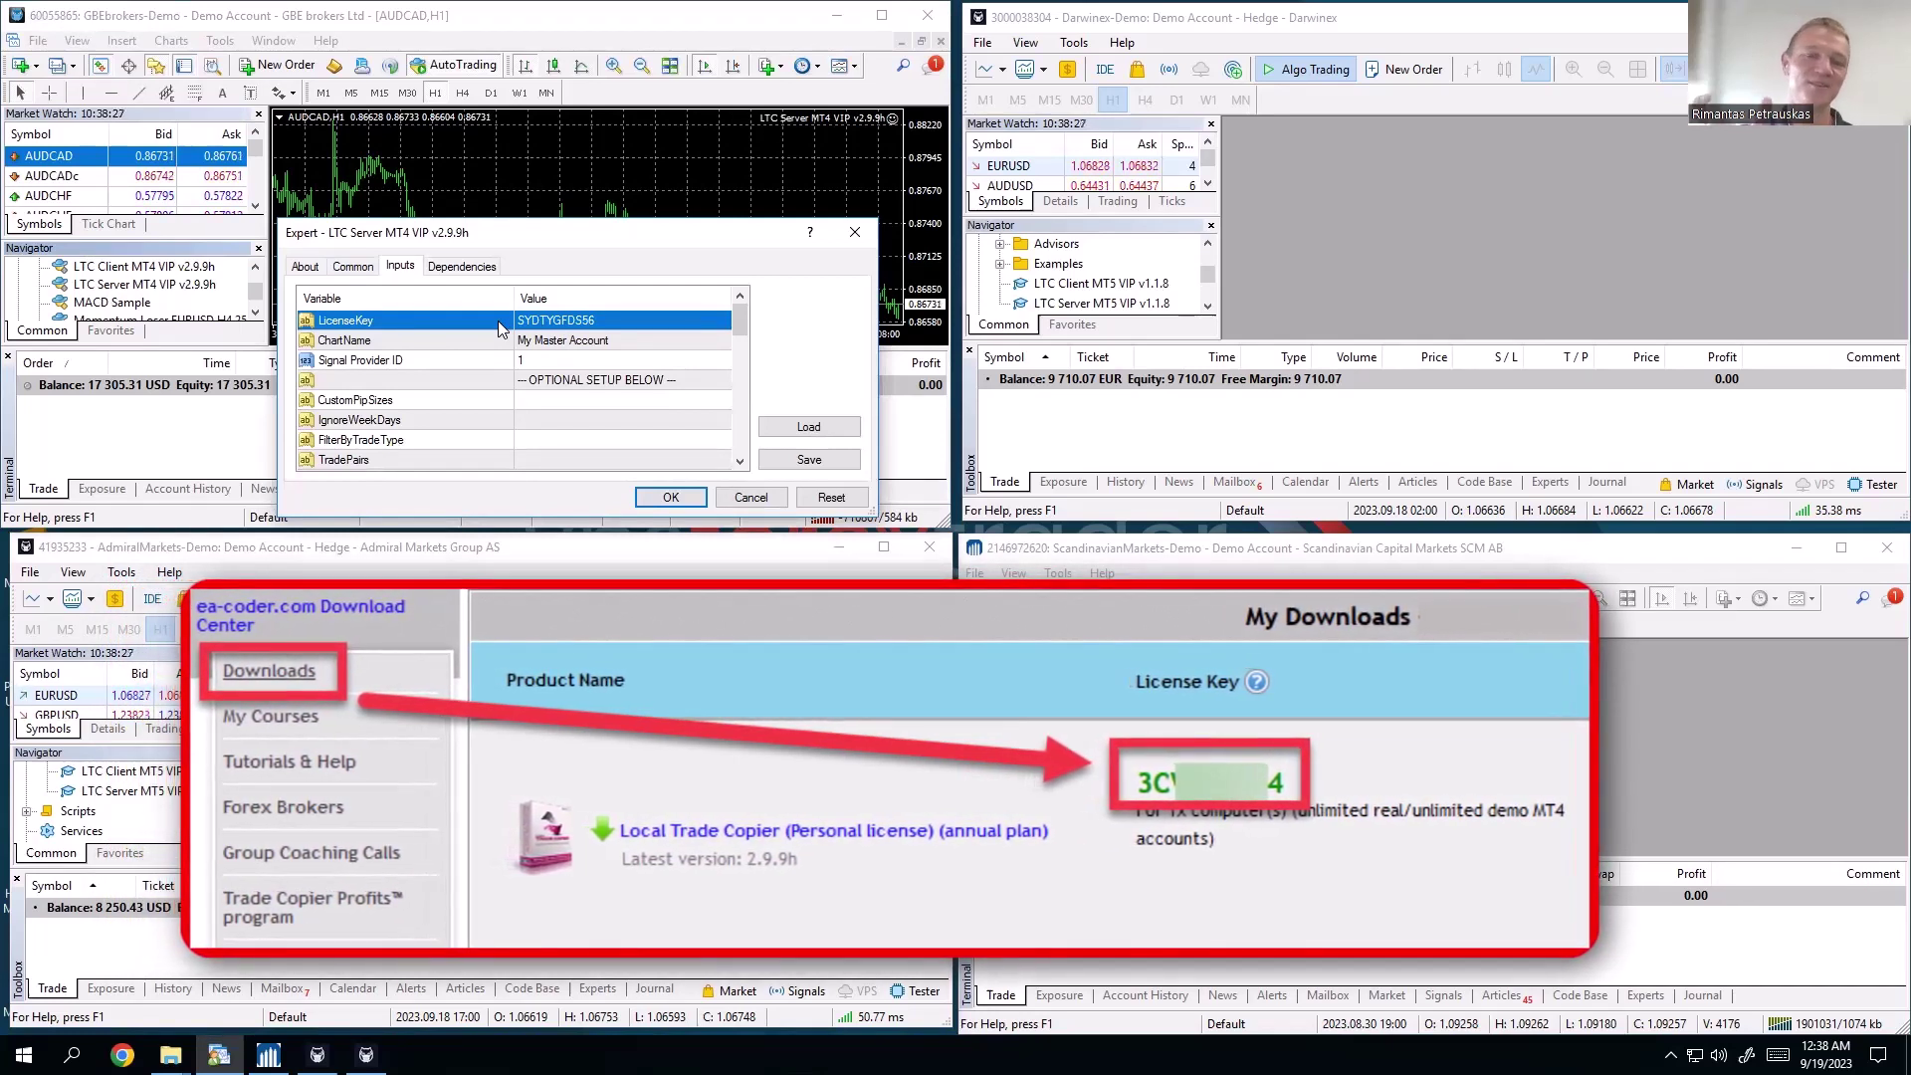
double_click(557, 320)
right_click(563, 324)
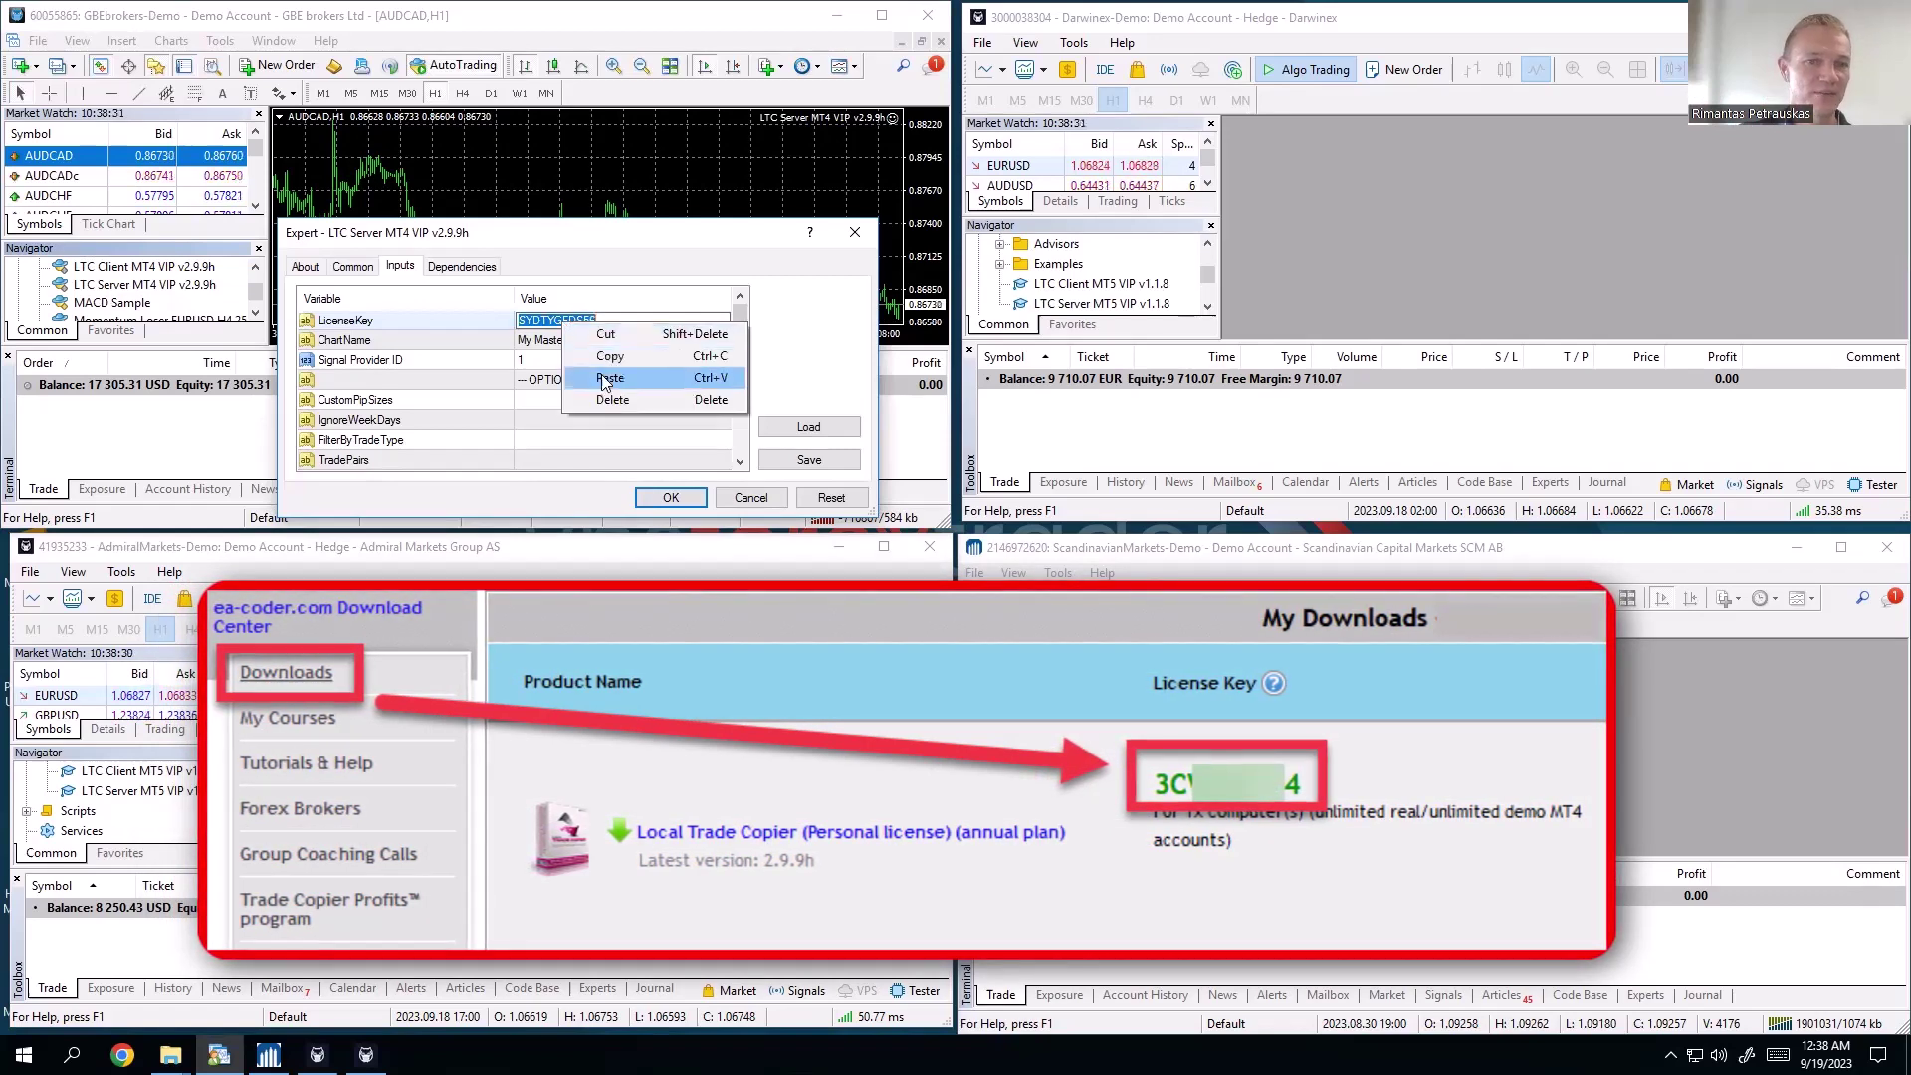
click(534, 321)
key(ctrl+a)
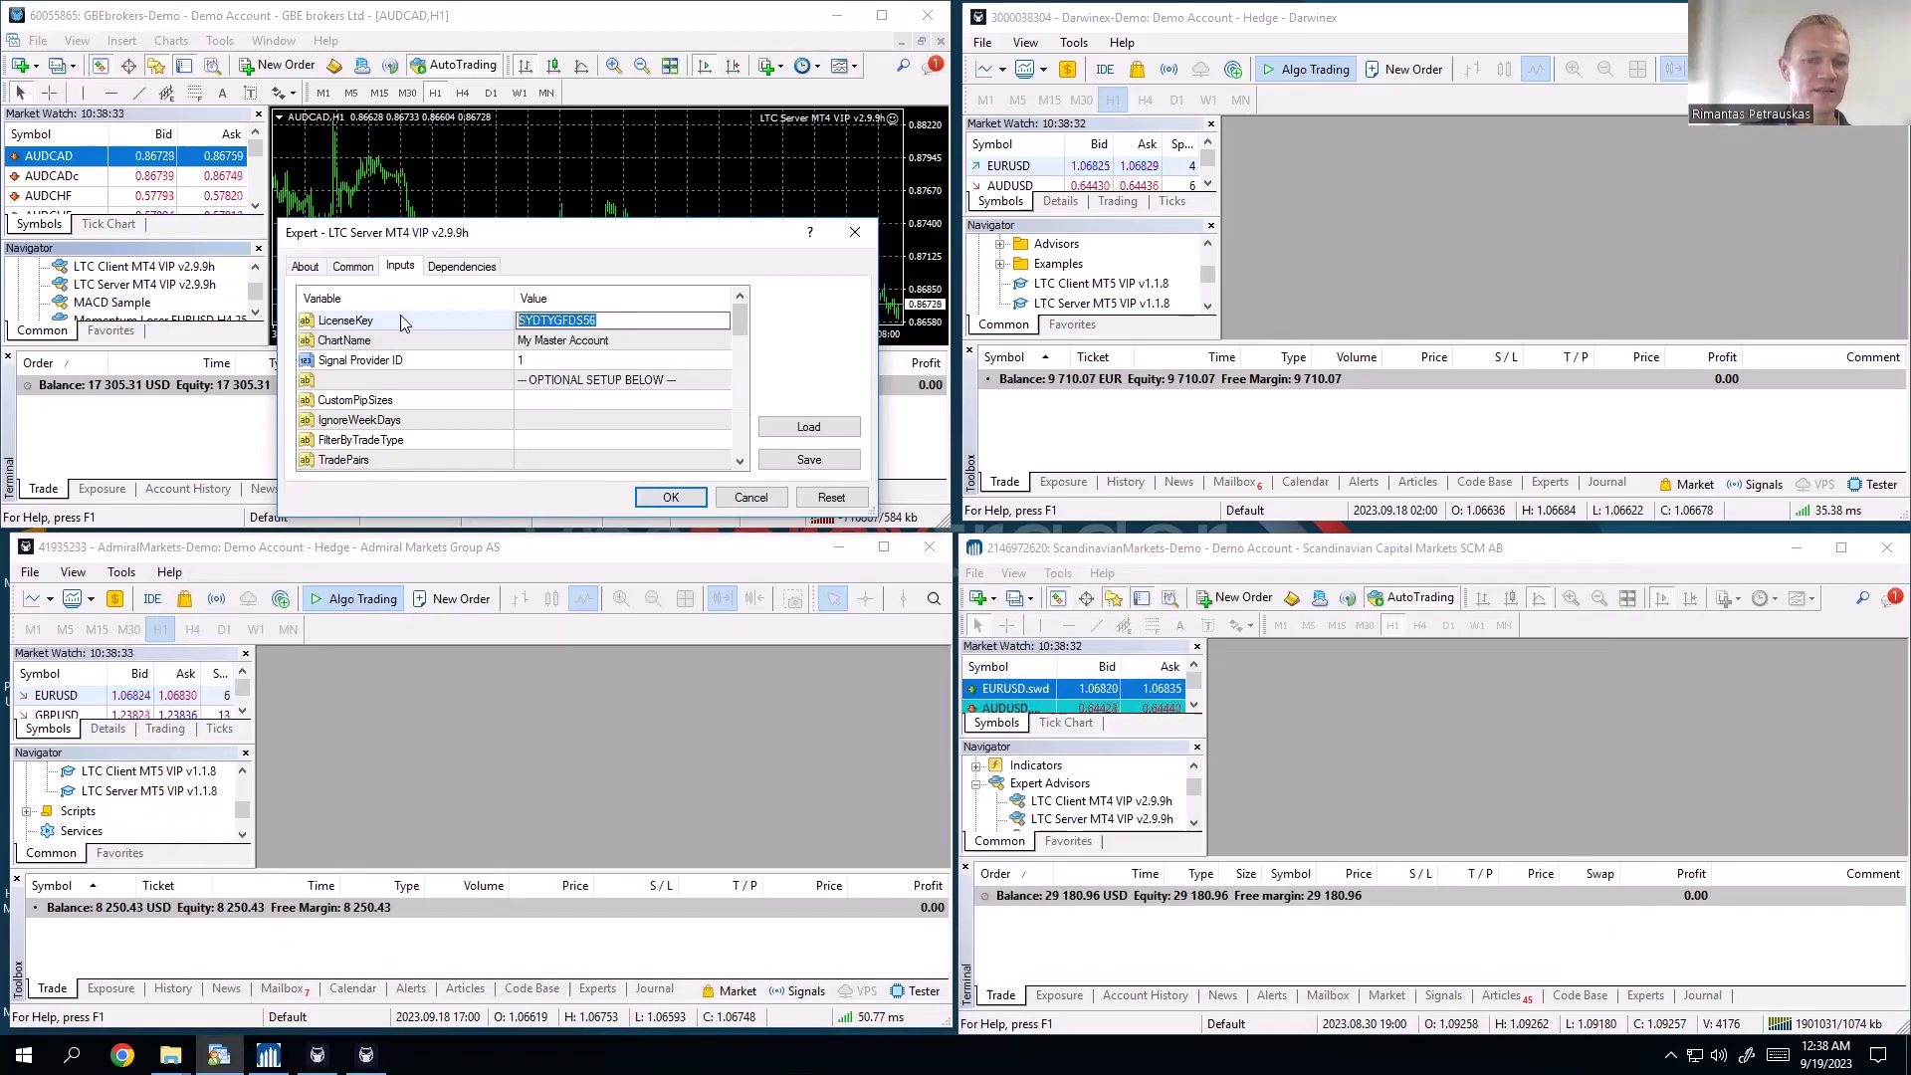
key(Delete)
click(402, 320)
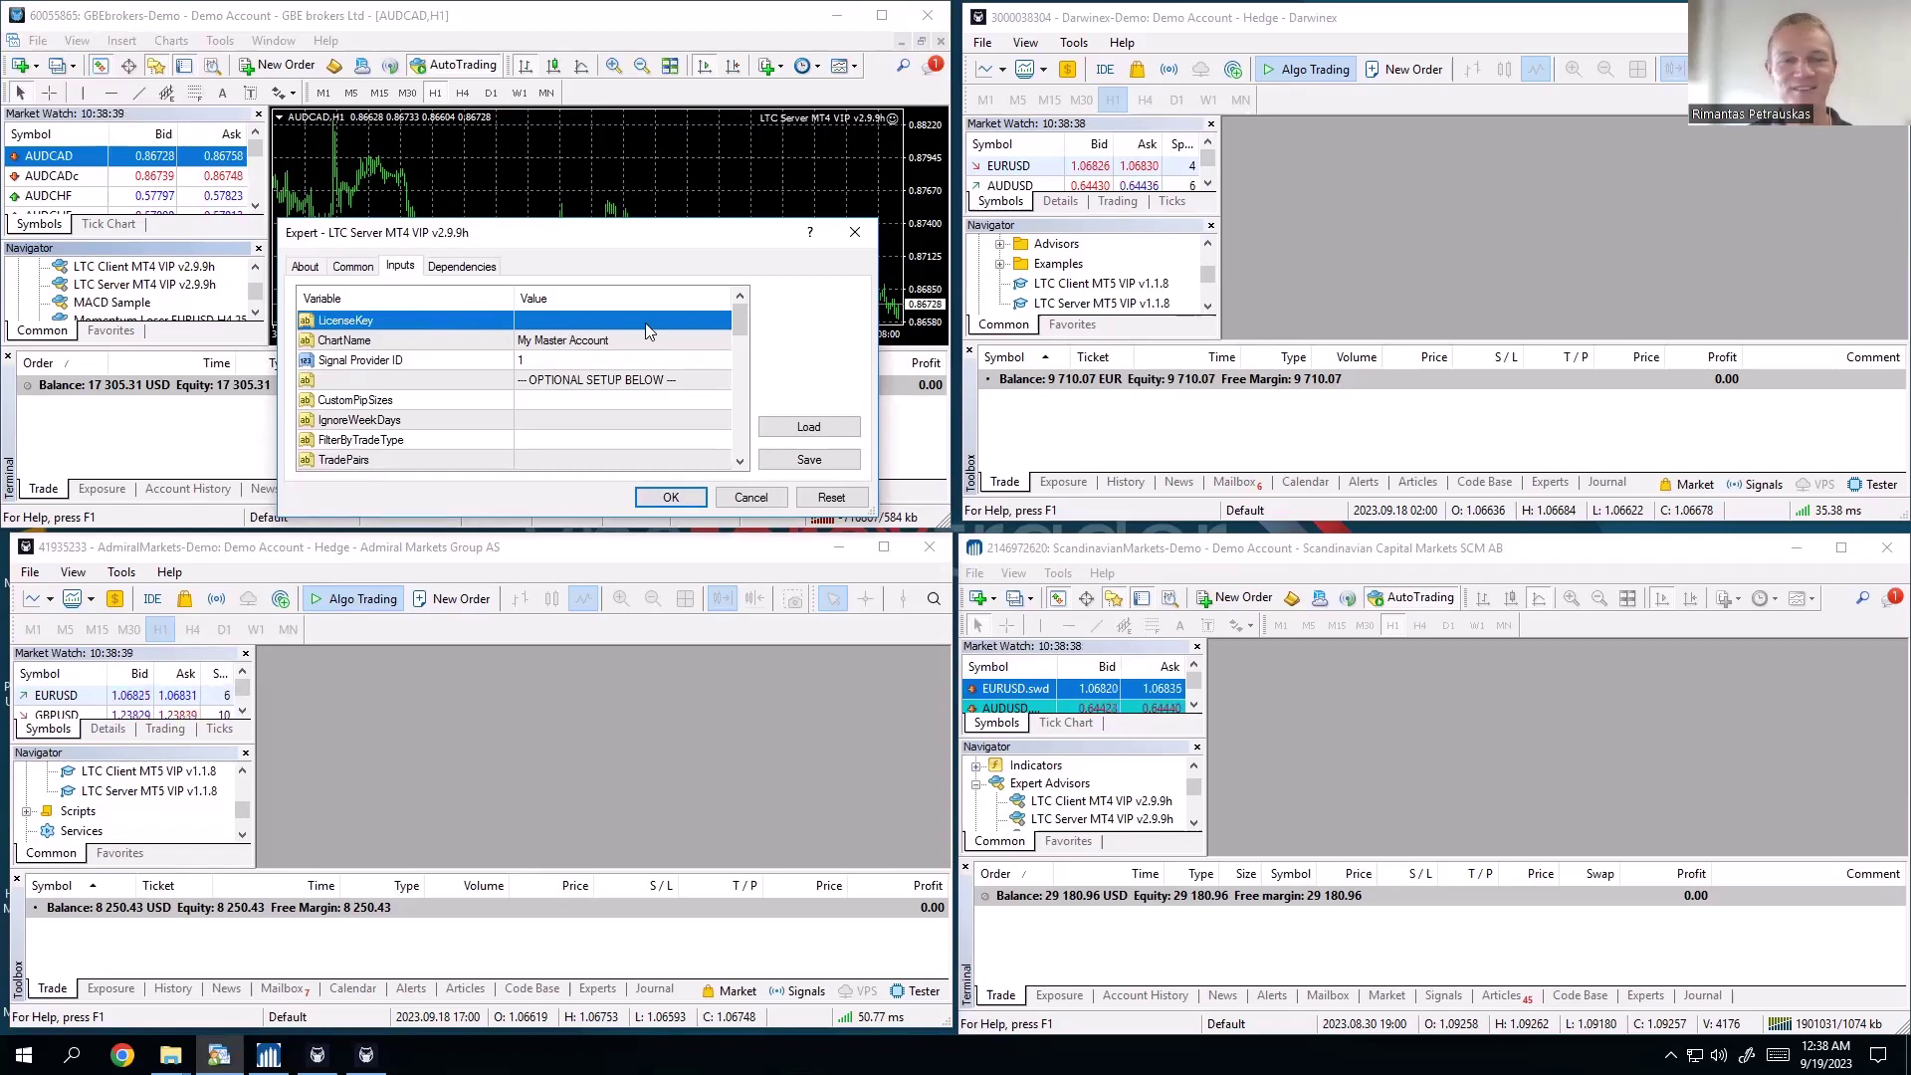
click(671, 497)
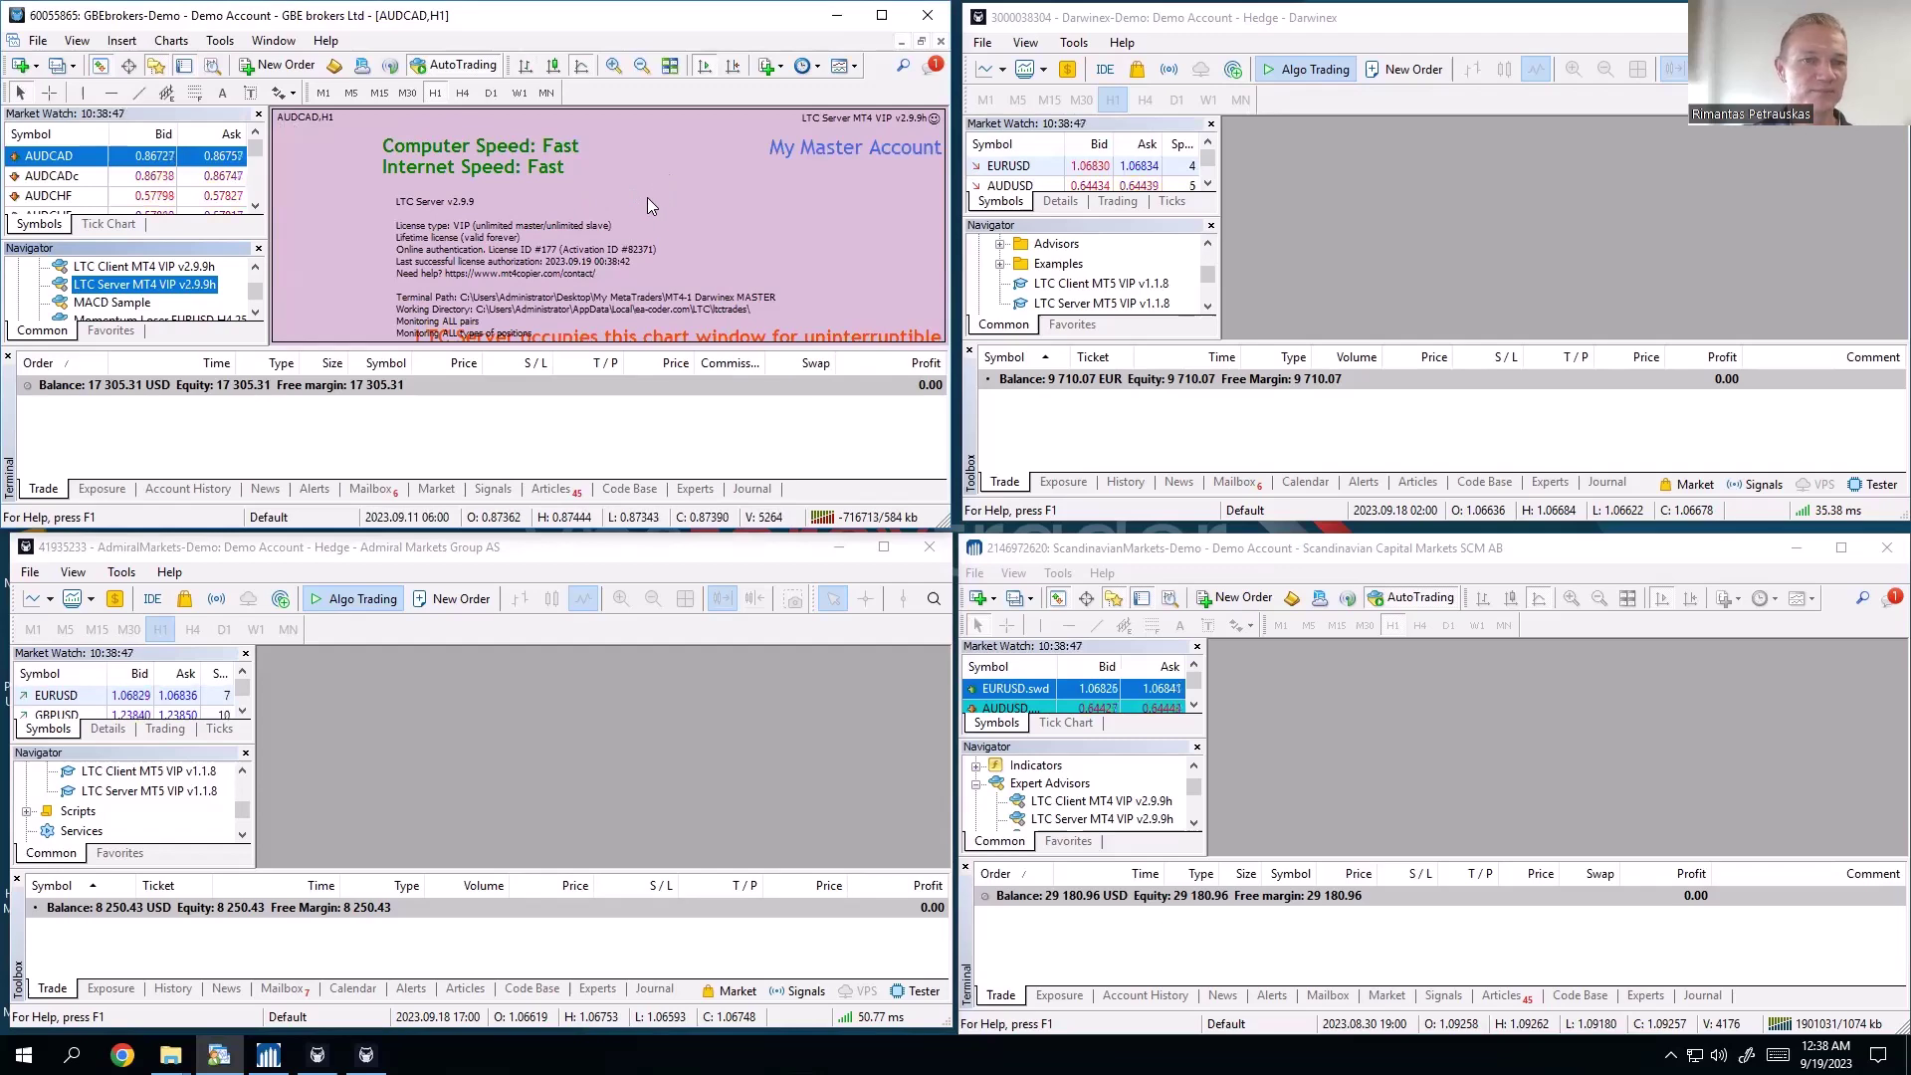
Open a Darwinex EURUSD chart and drag the LTC Client MT5 expert onto it.
click(1036, 167)
right_click(1040, 166)
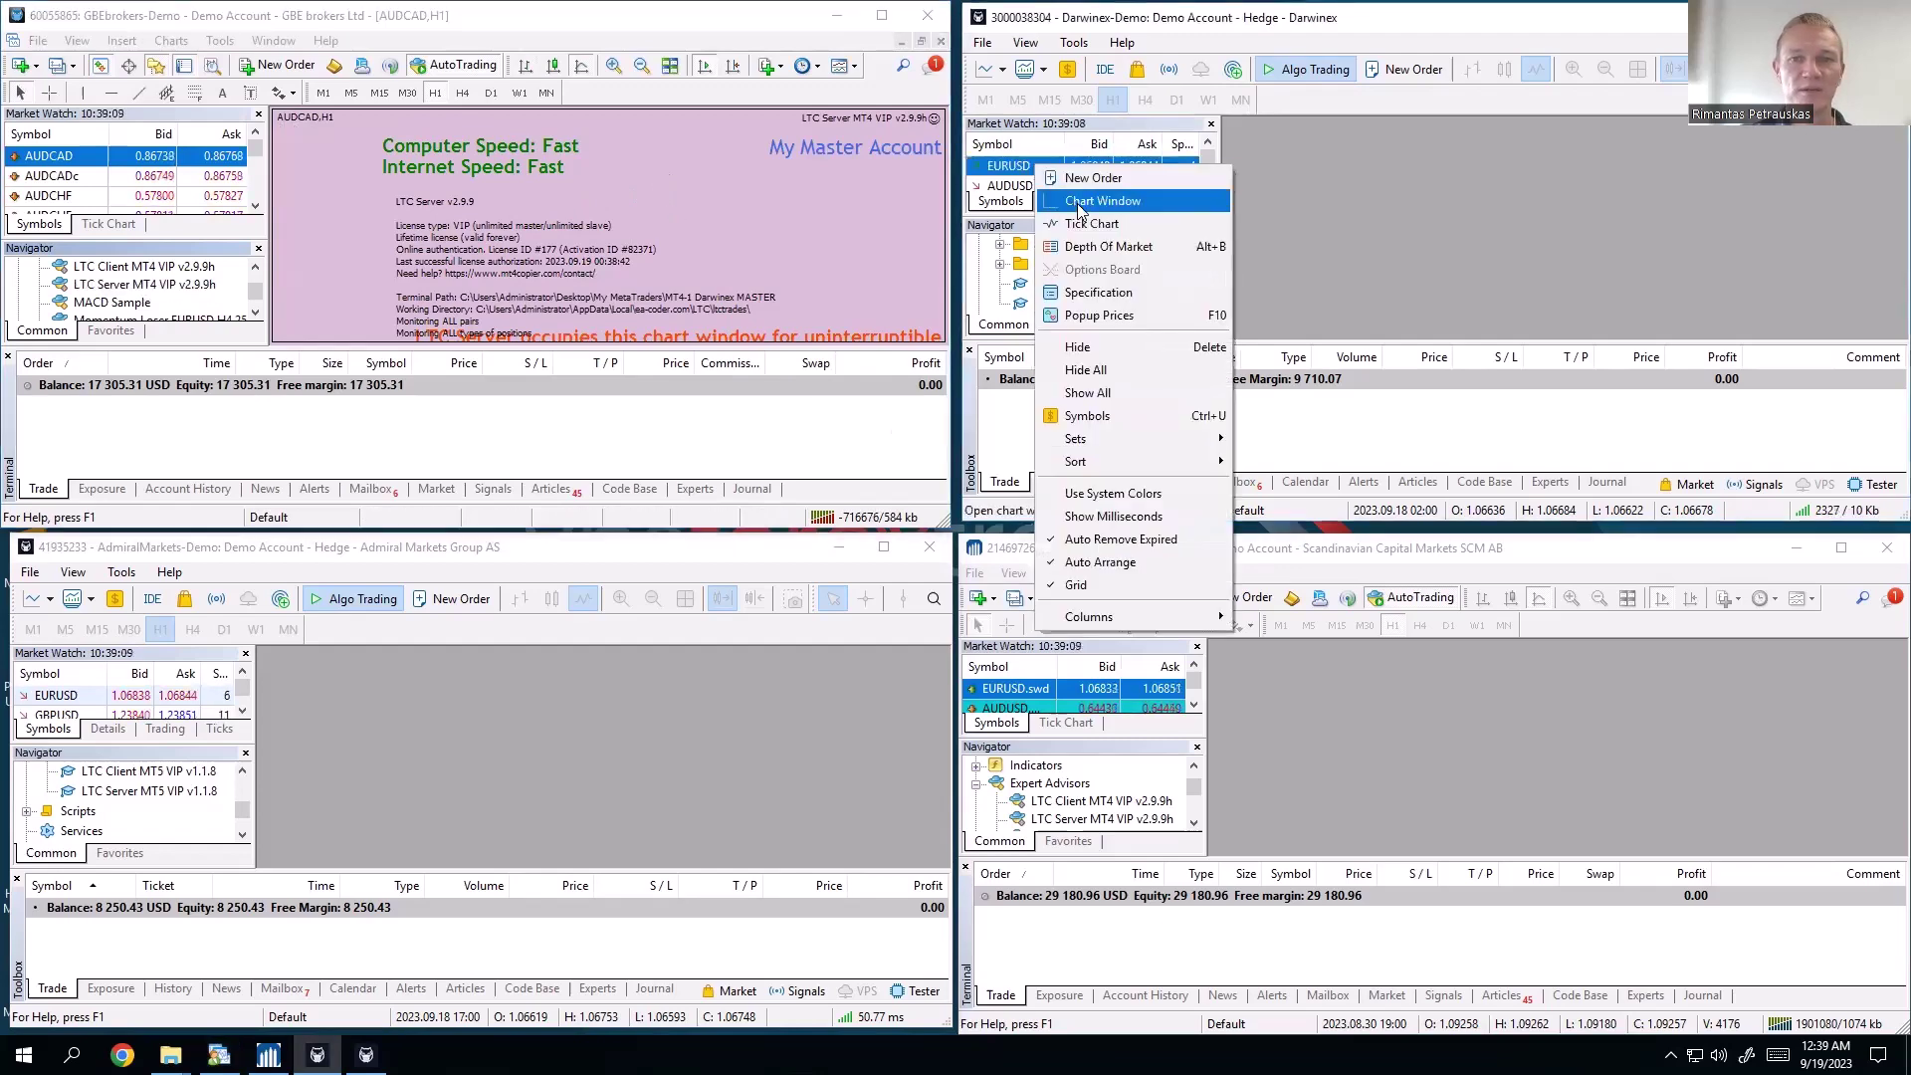
click(1125, 190)
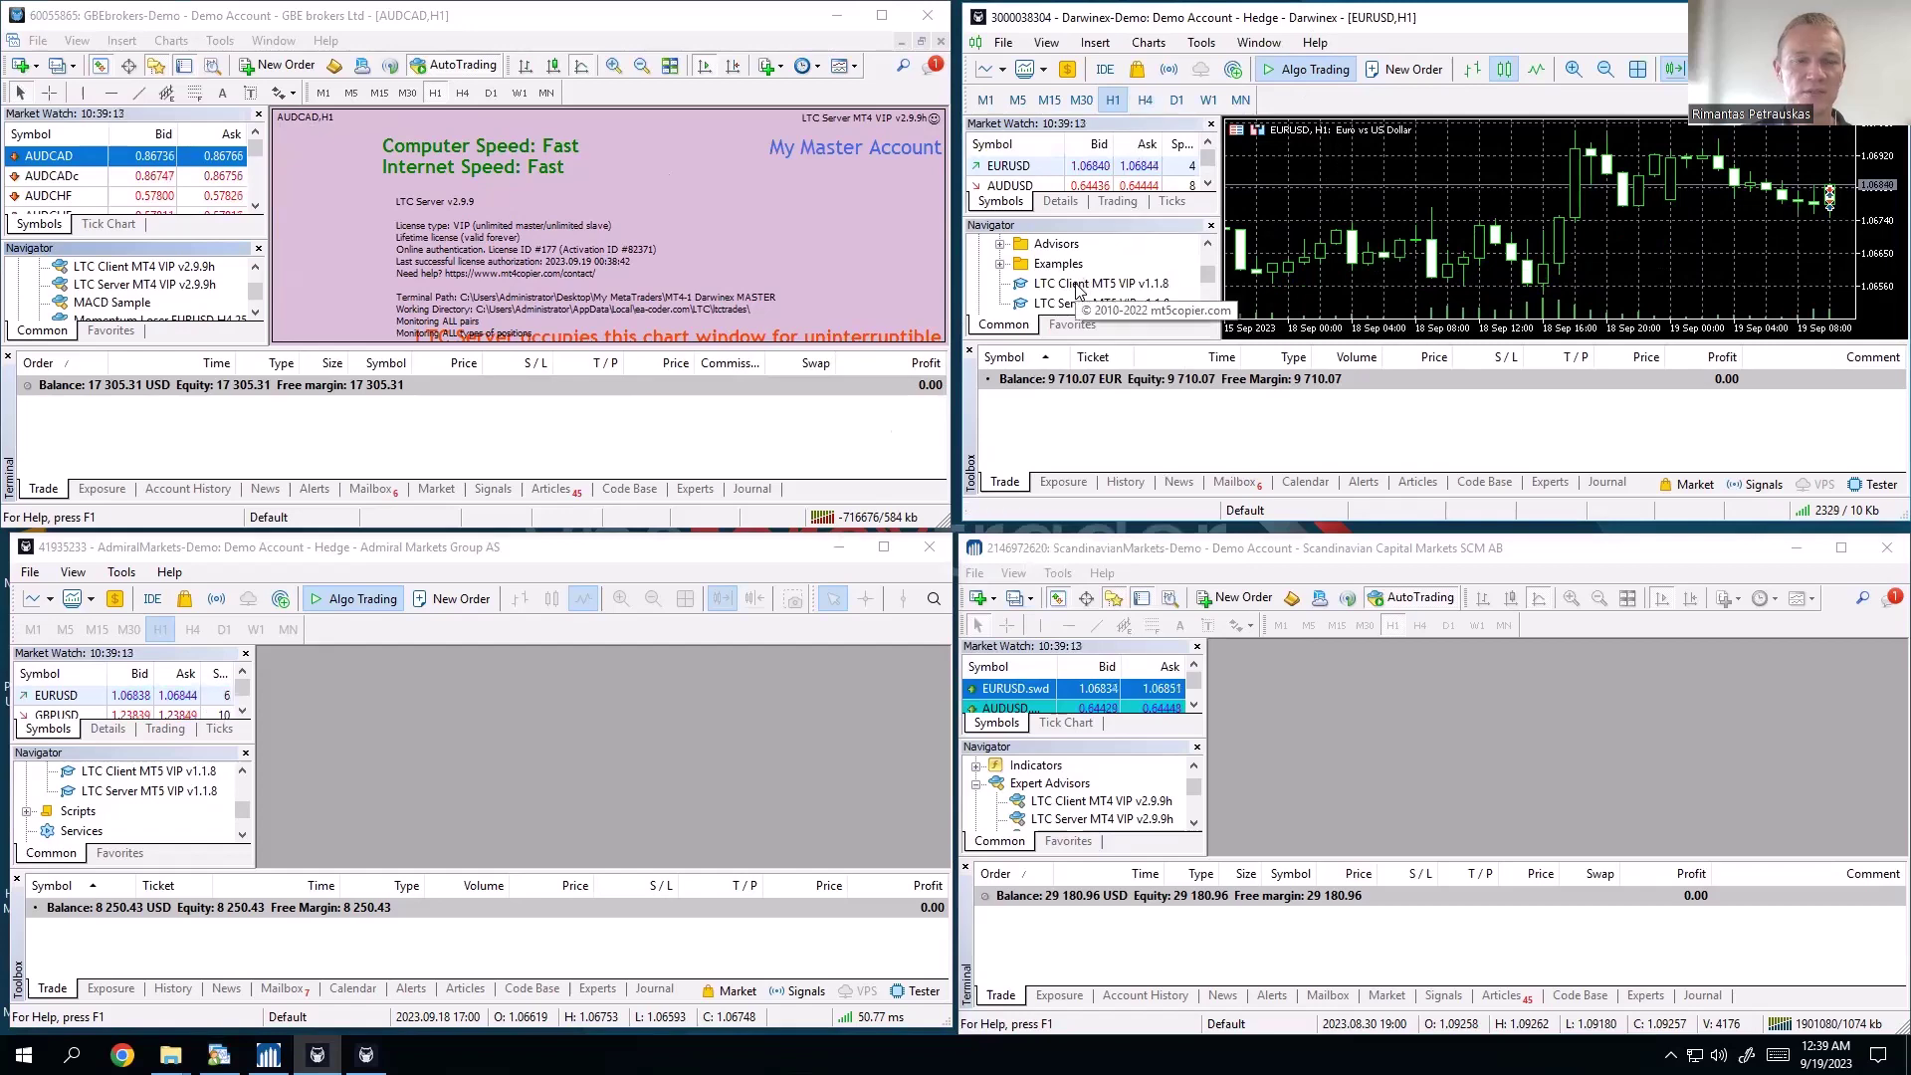
drag(1078, 289, 1225, 38)
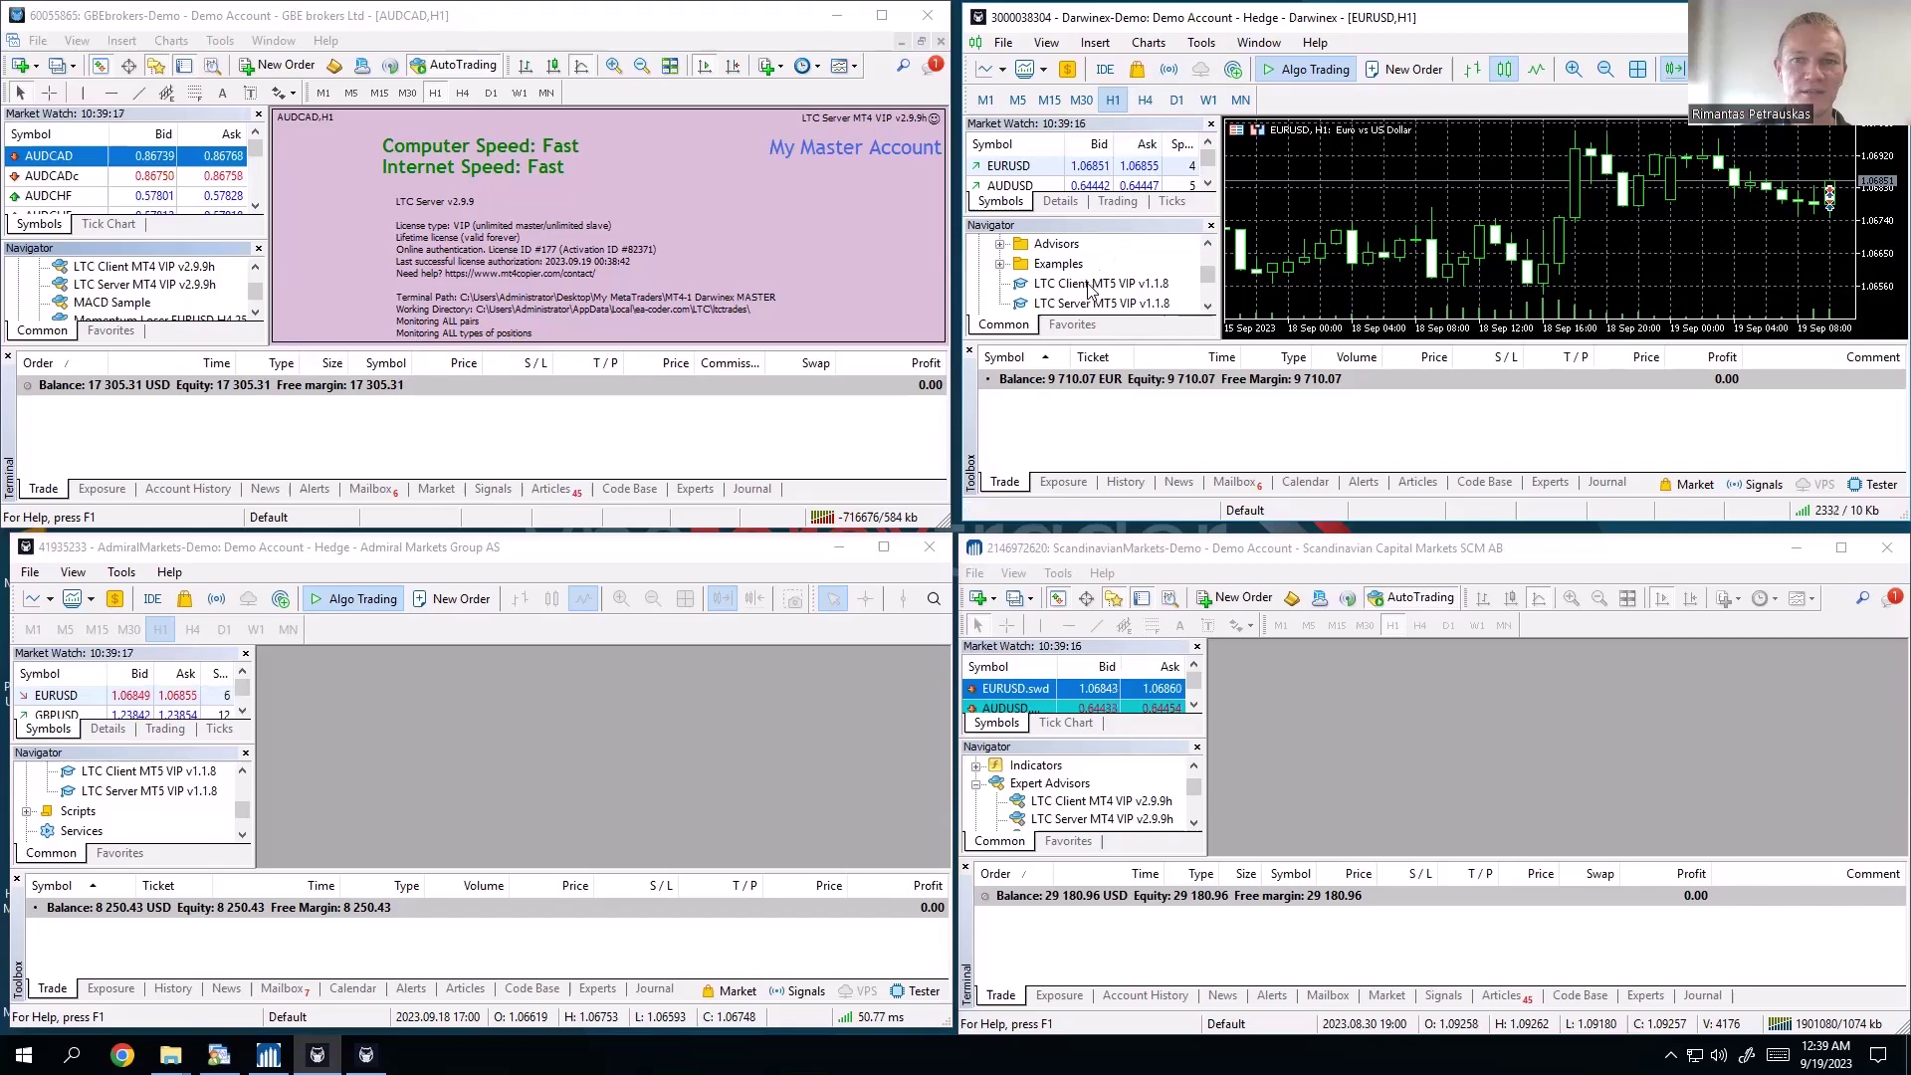
drag(1090, 283, 1339, 257)
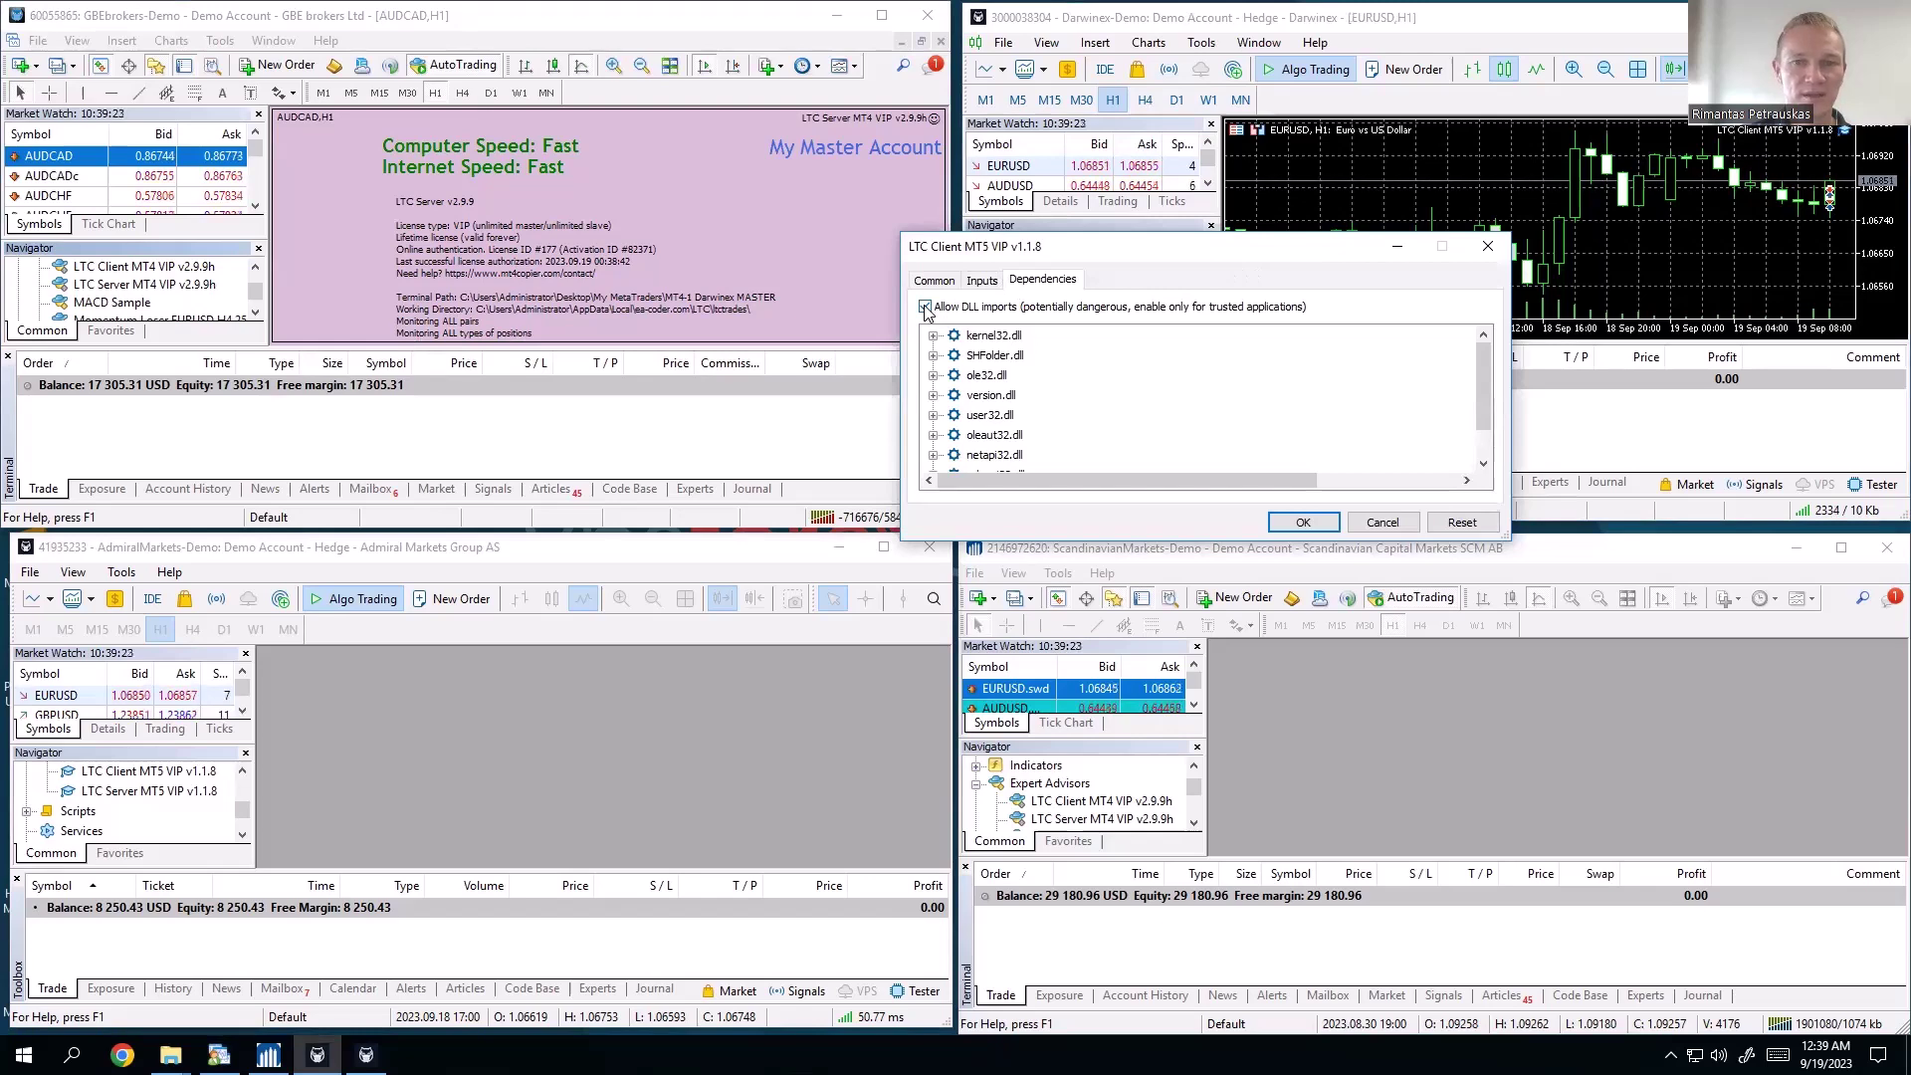
Allow DLL imports for the copier, review its License_Key input, and start it.
click(990, 316)
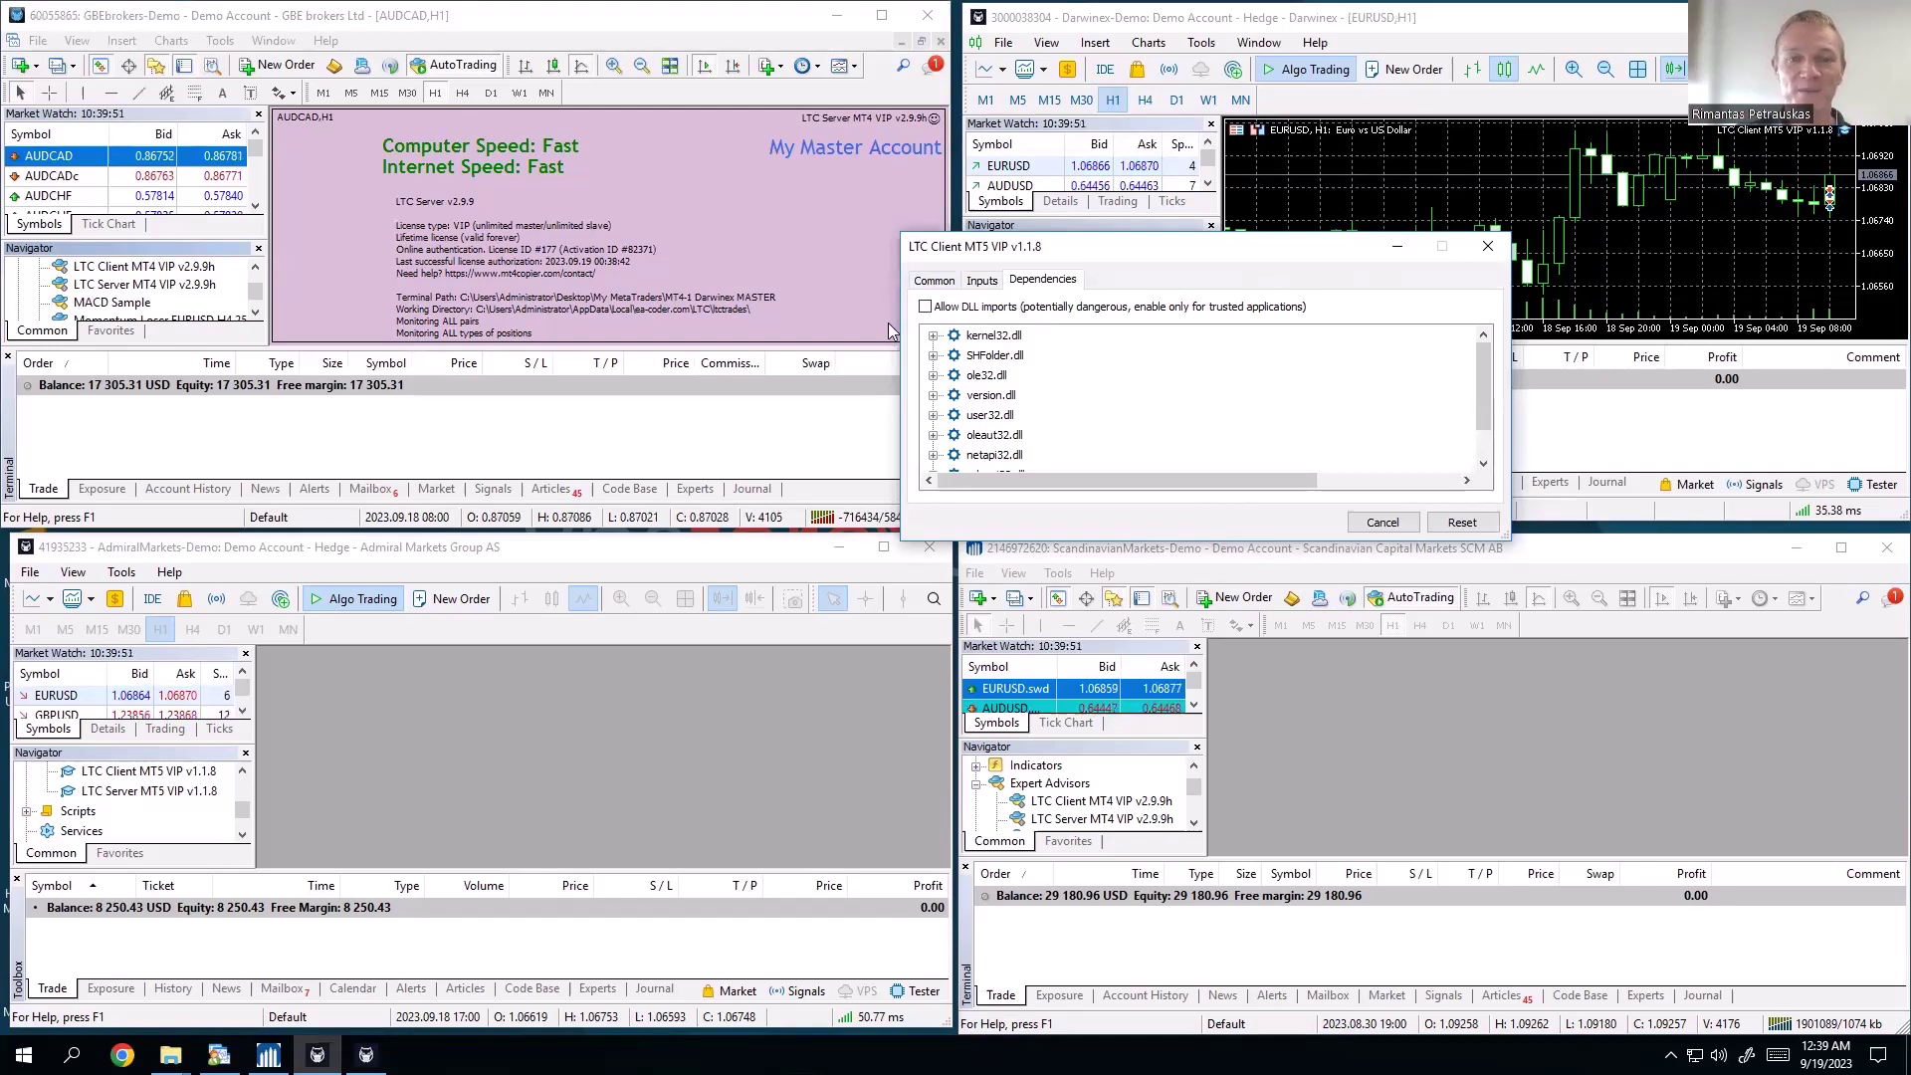
click(924, 308)
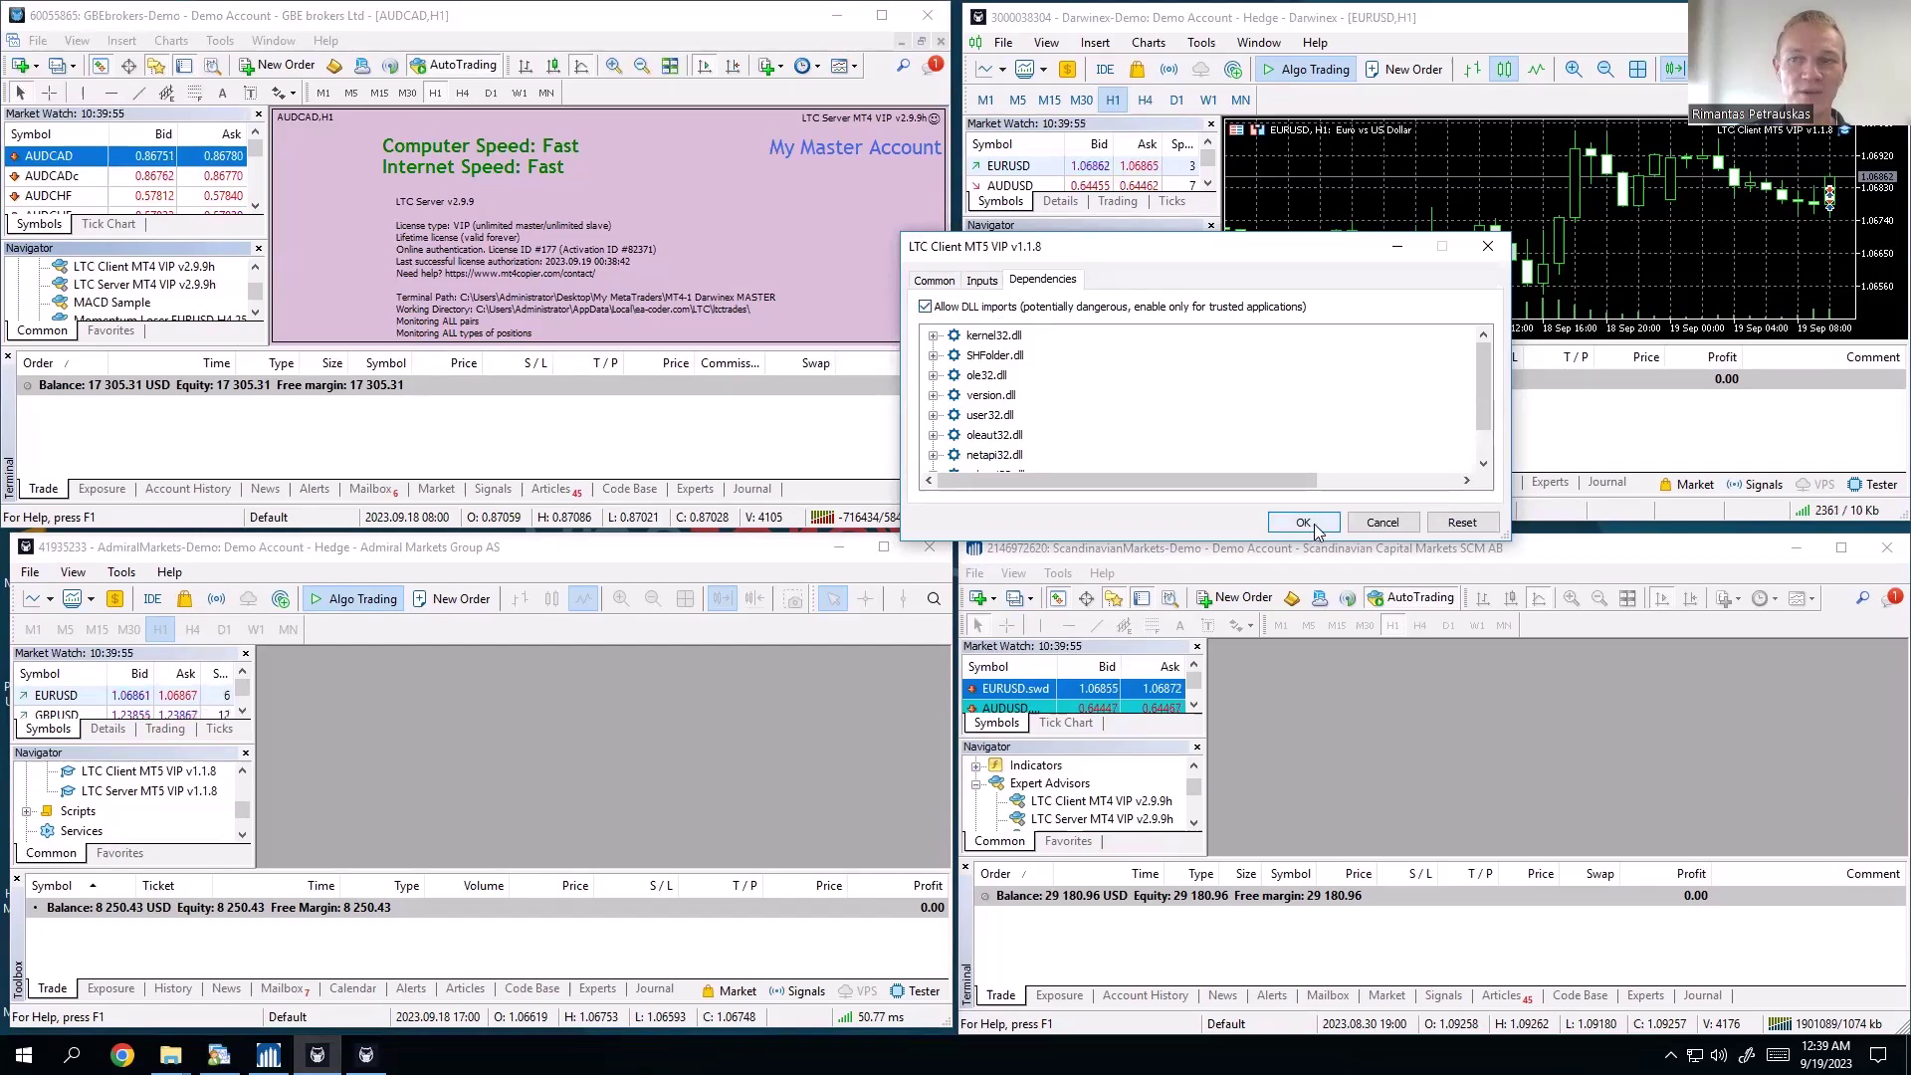
click(983, 281)
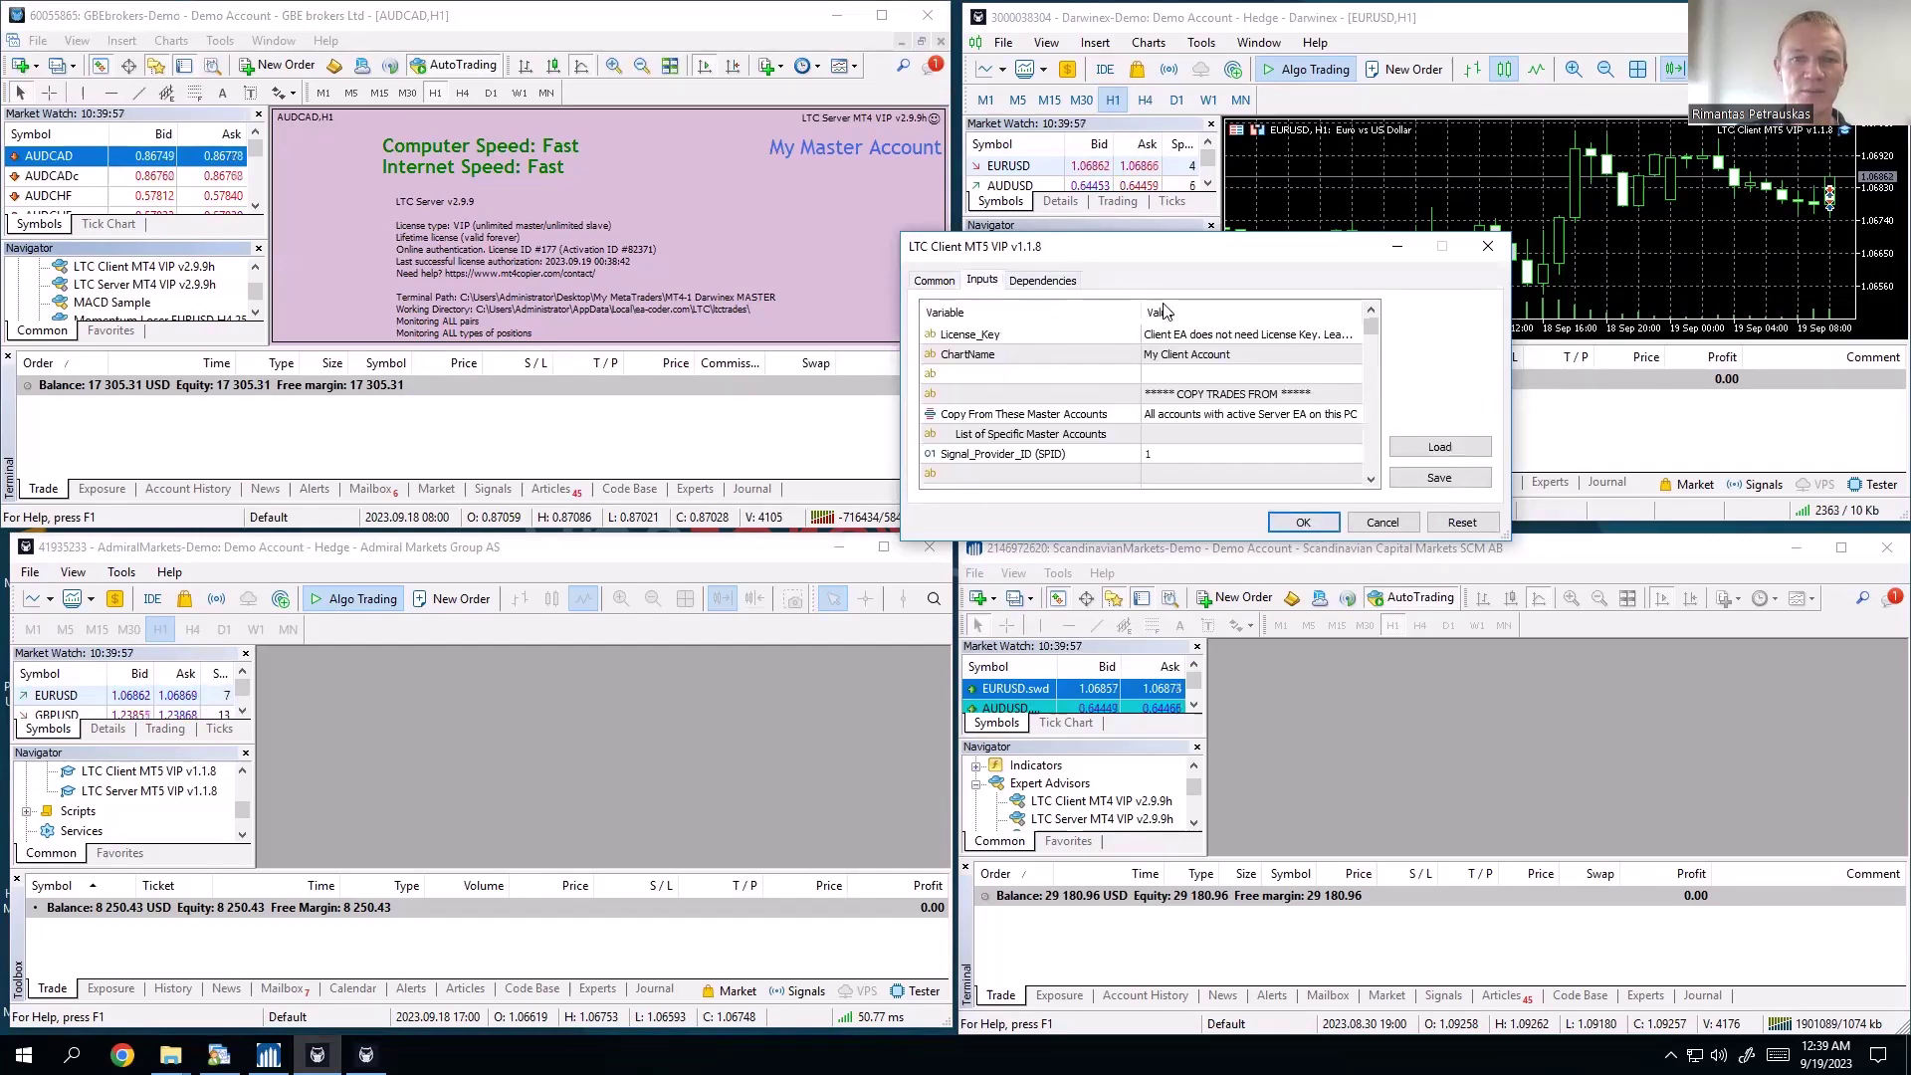
click(1182, 338)
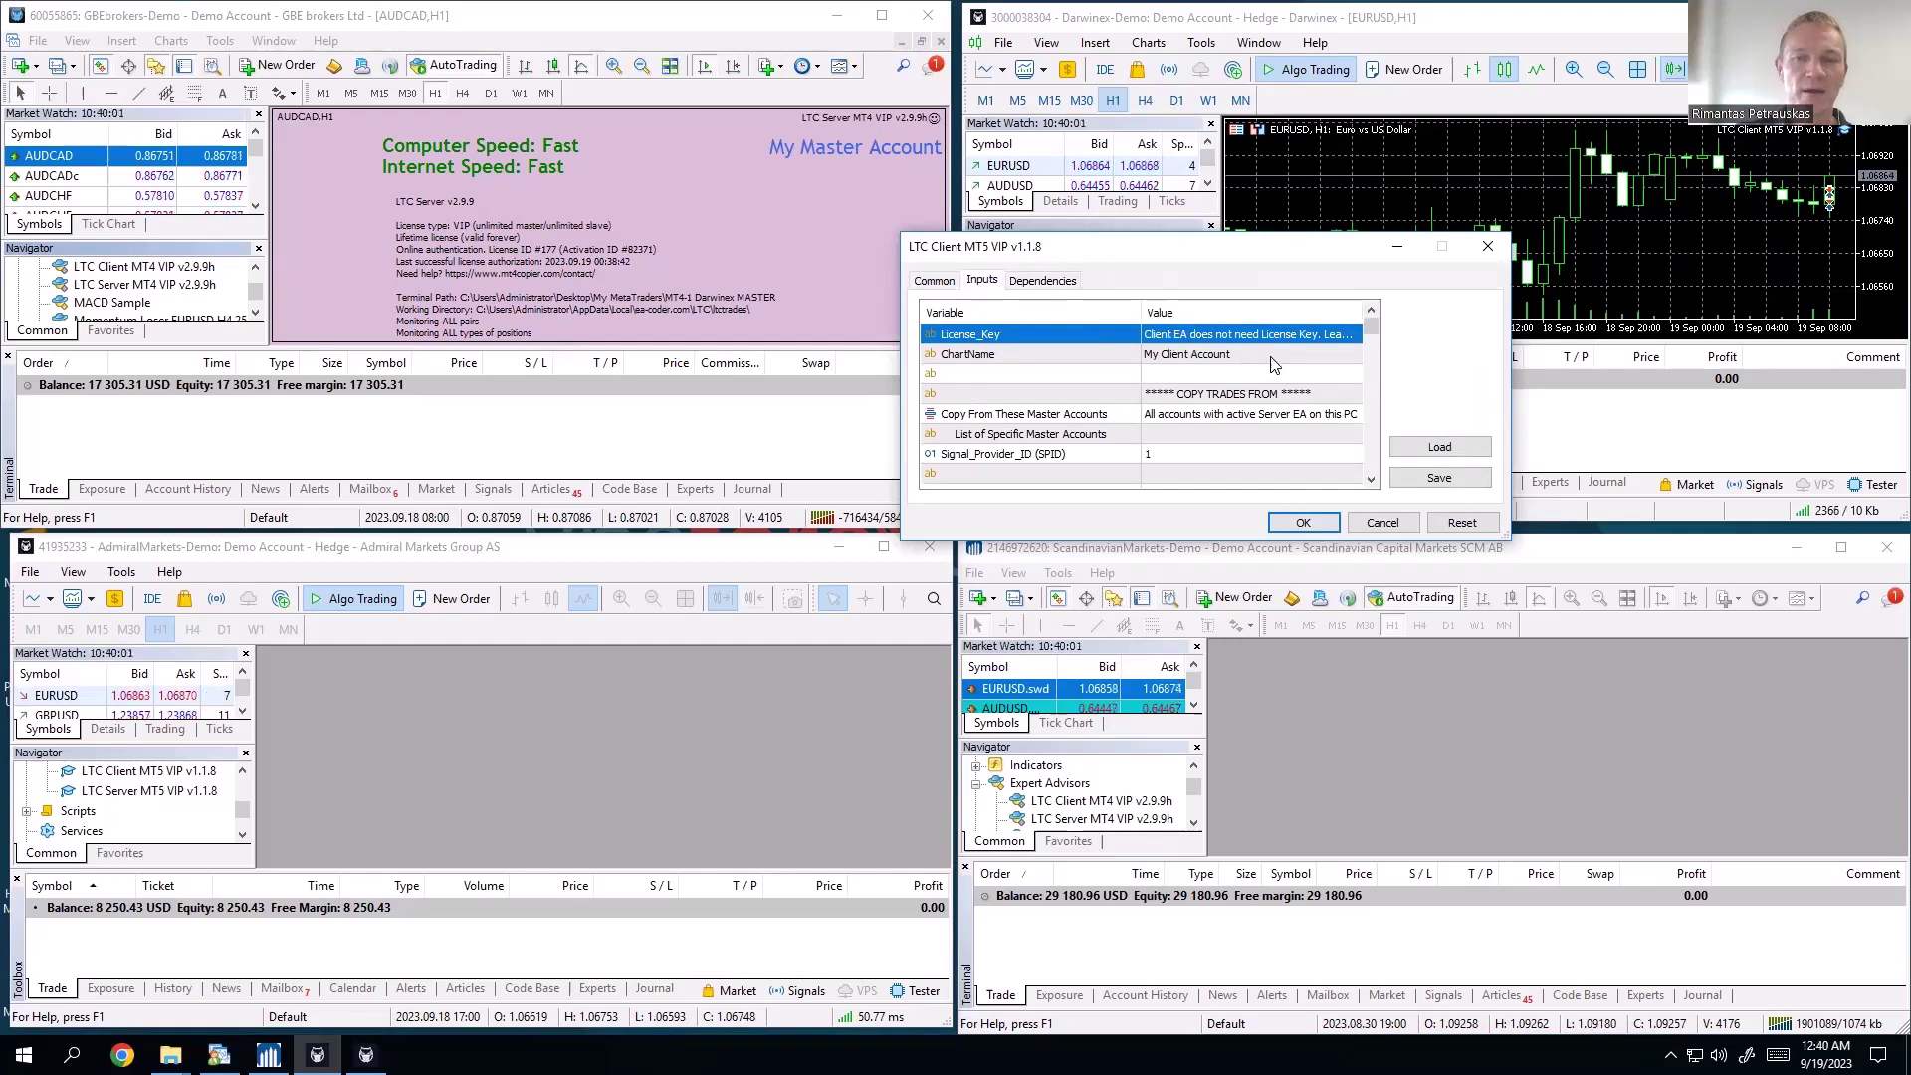
scroll(1254, 384, down, 8)
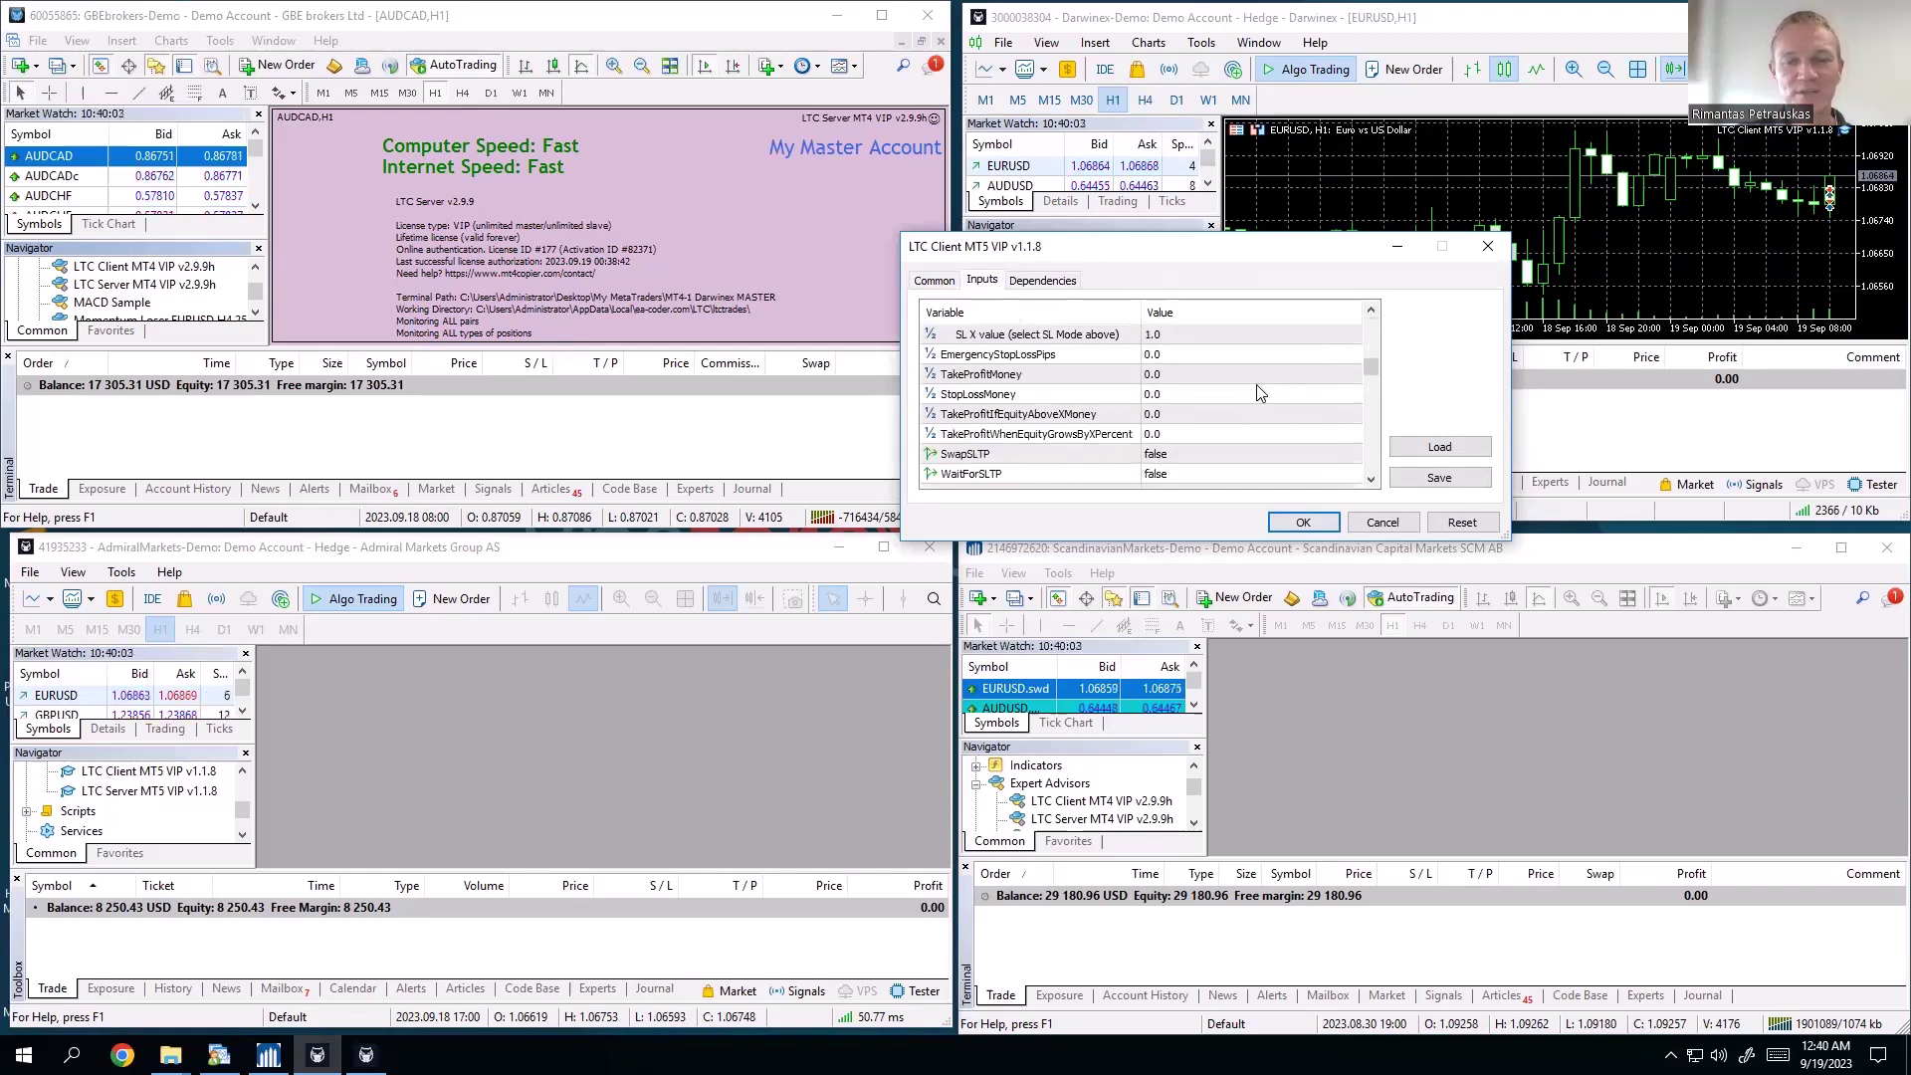
scroll(1259, 392, up, 8)
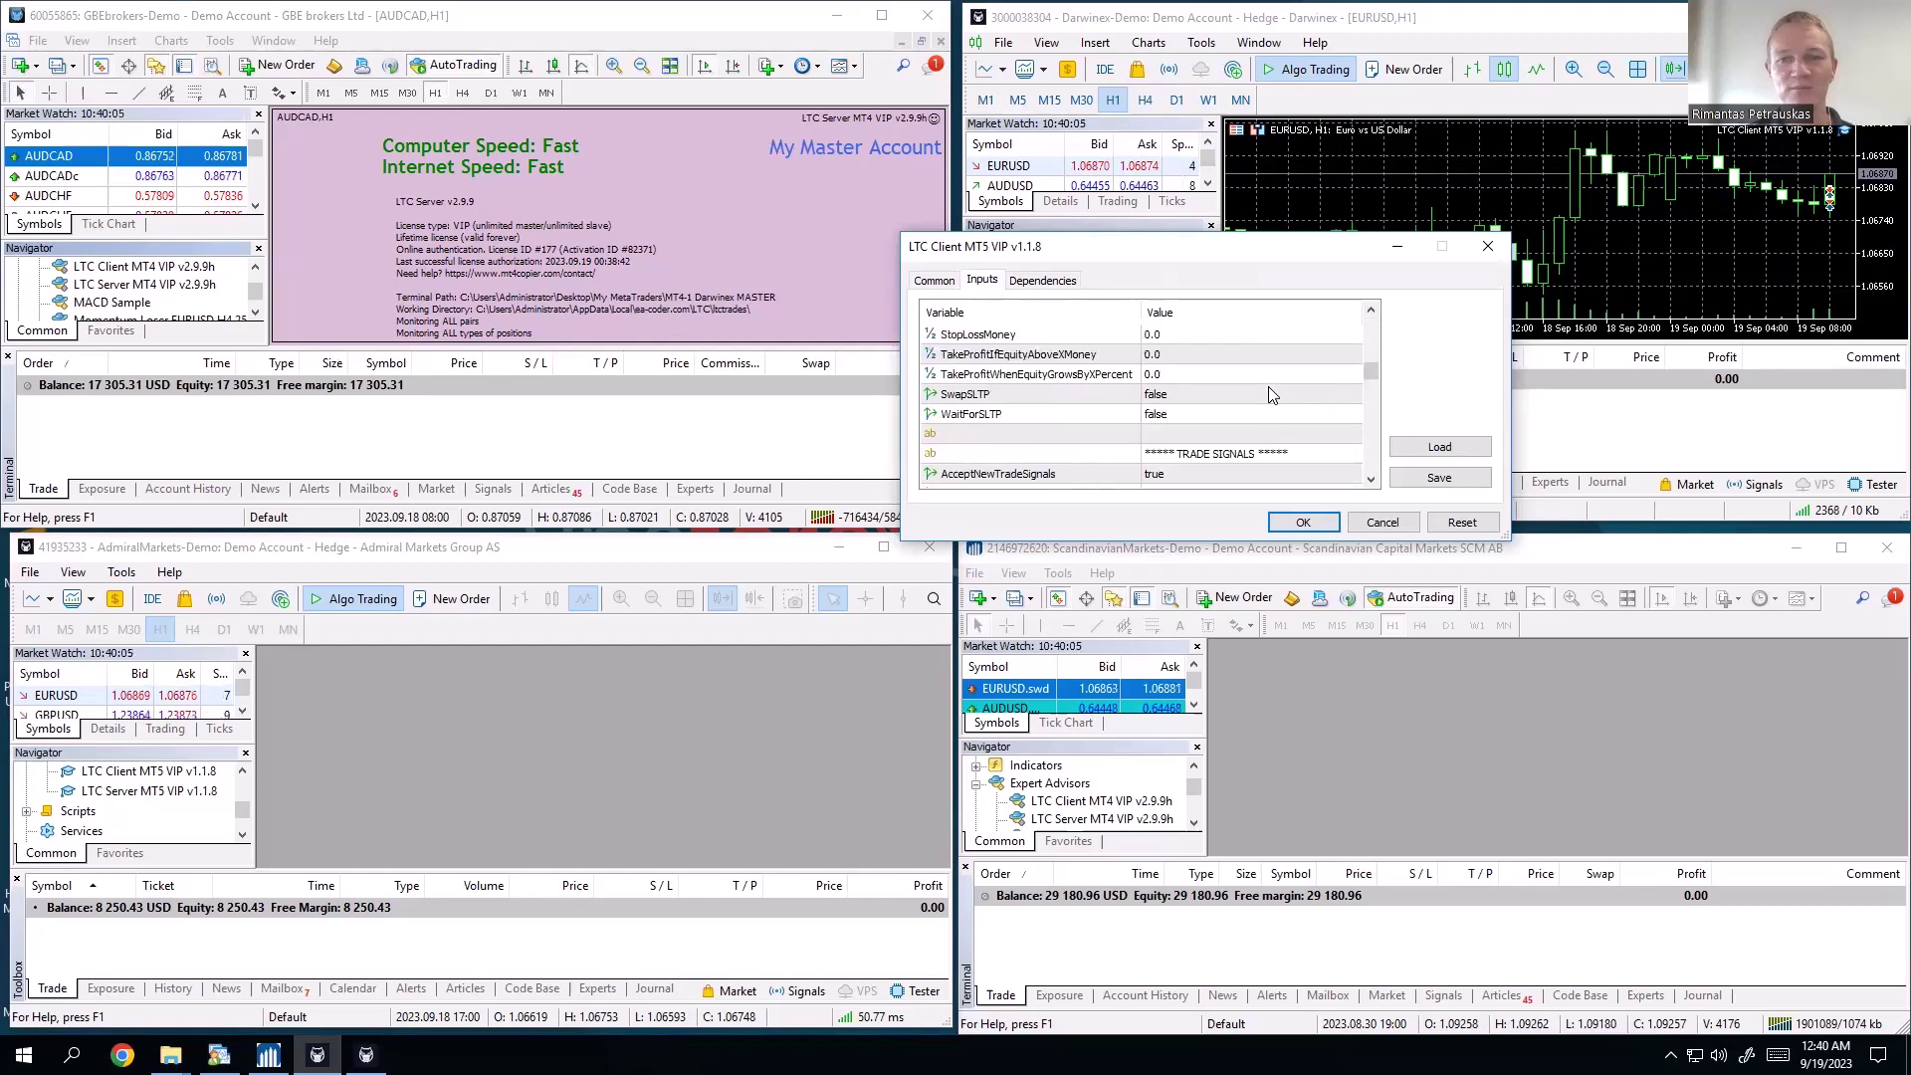
click(1303, 522)
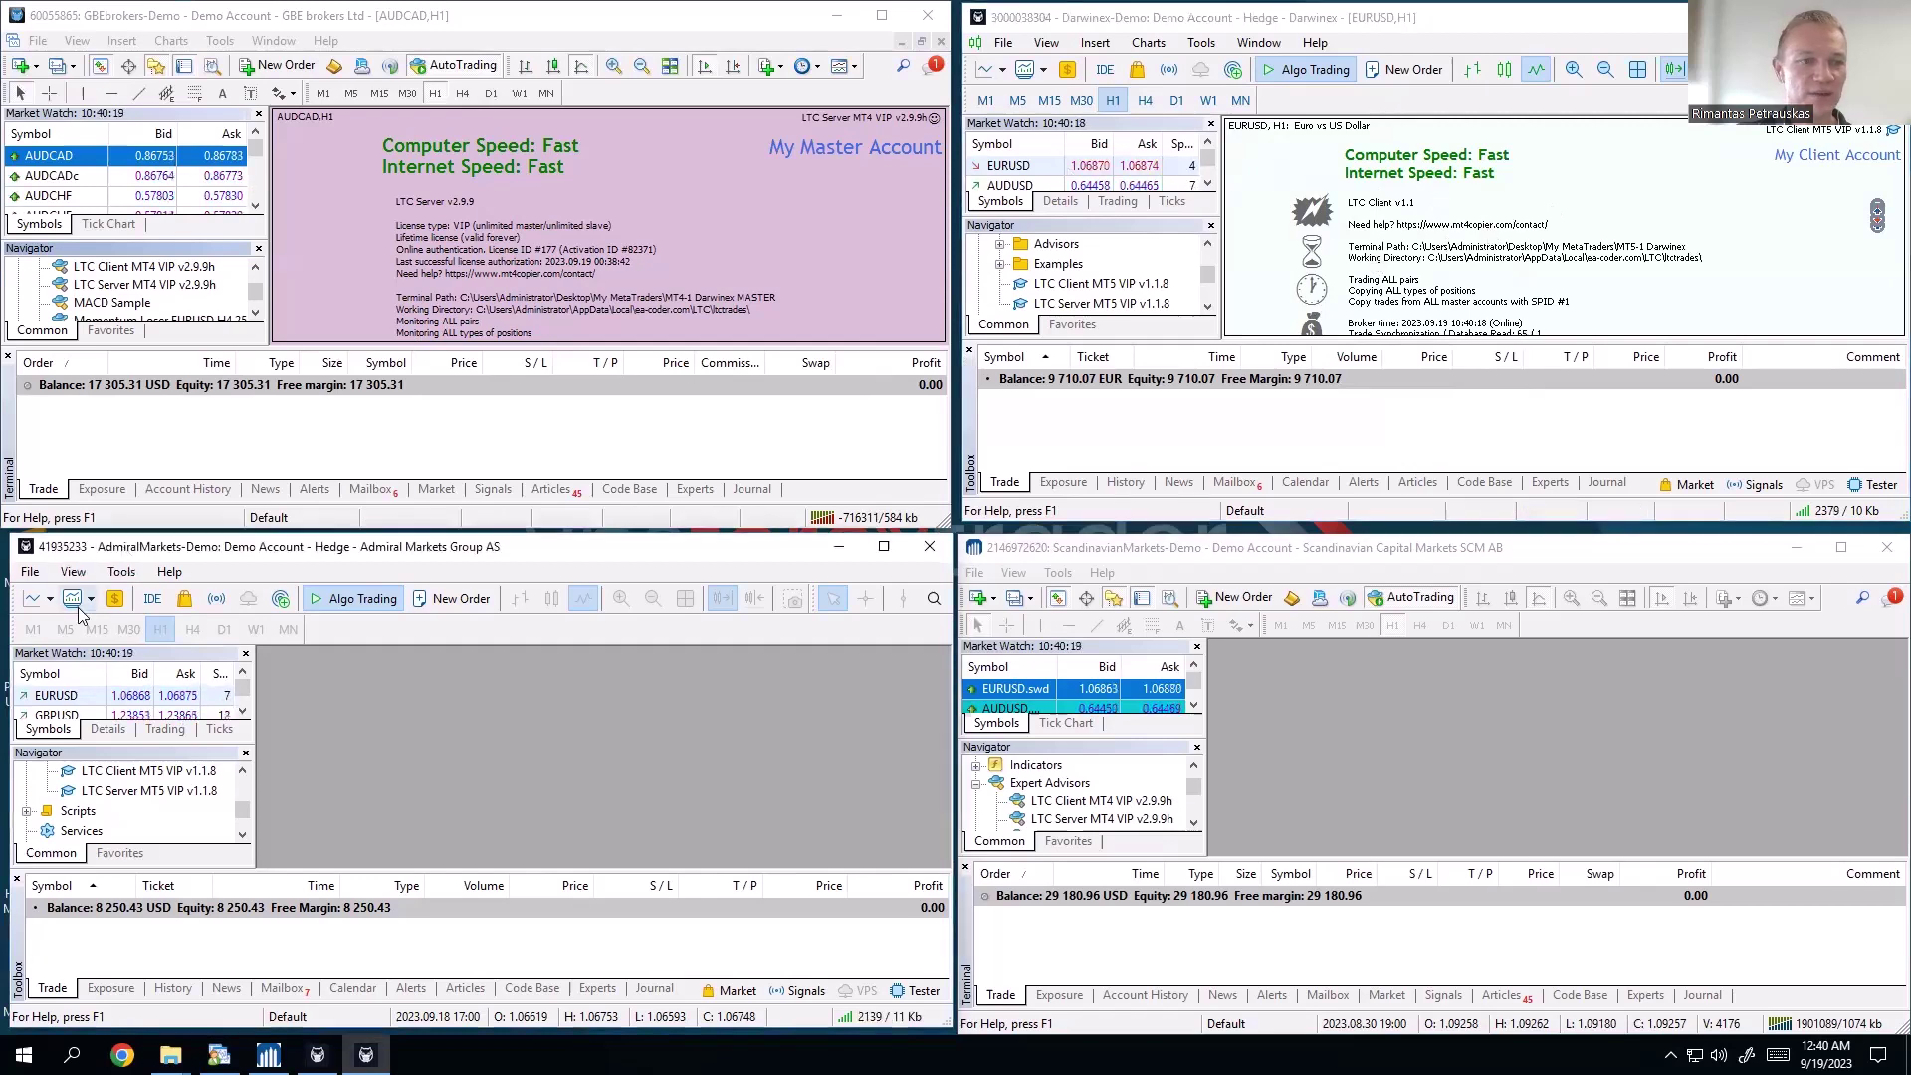
Open a maximized EURUSD H1 chart in Admiral Markets and attach LTC Client MT5 VIP v1.1.8.
right_click(72, 700)
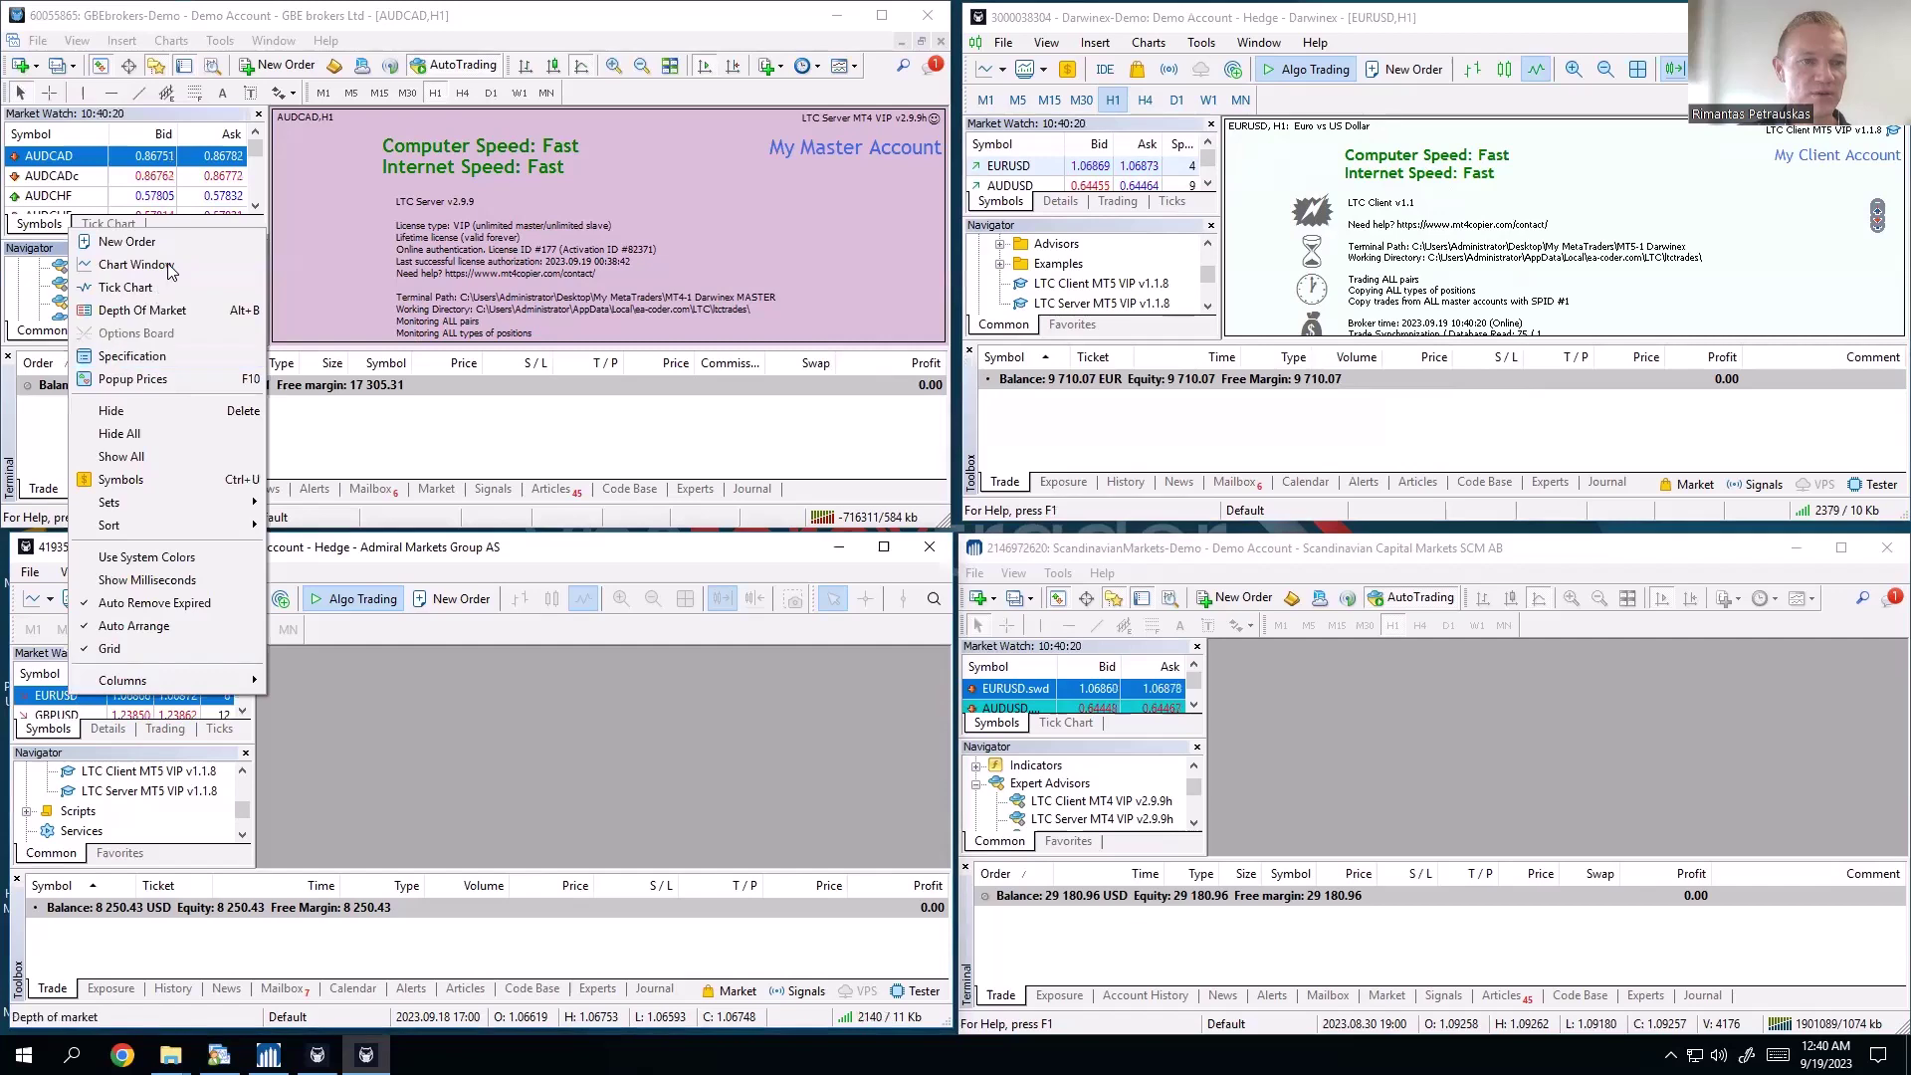
click(139, 265)
double_click(457, 662)
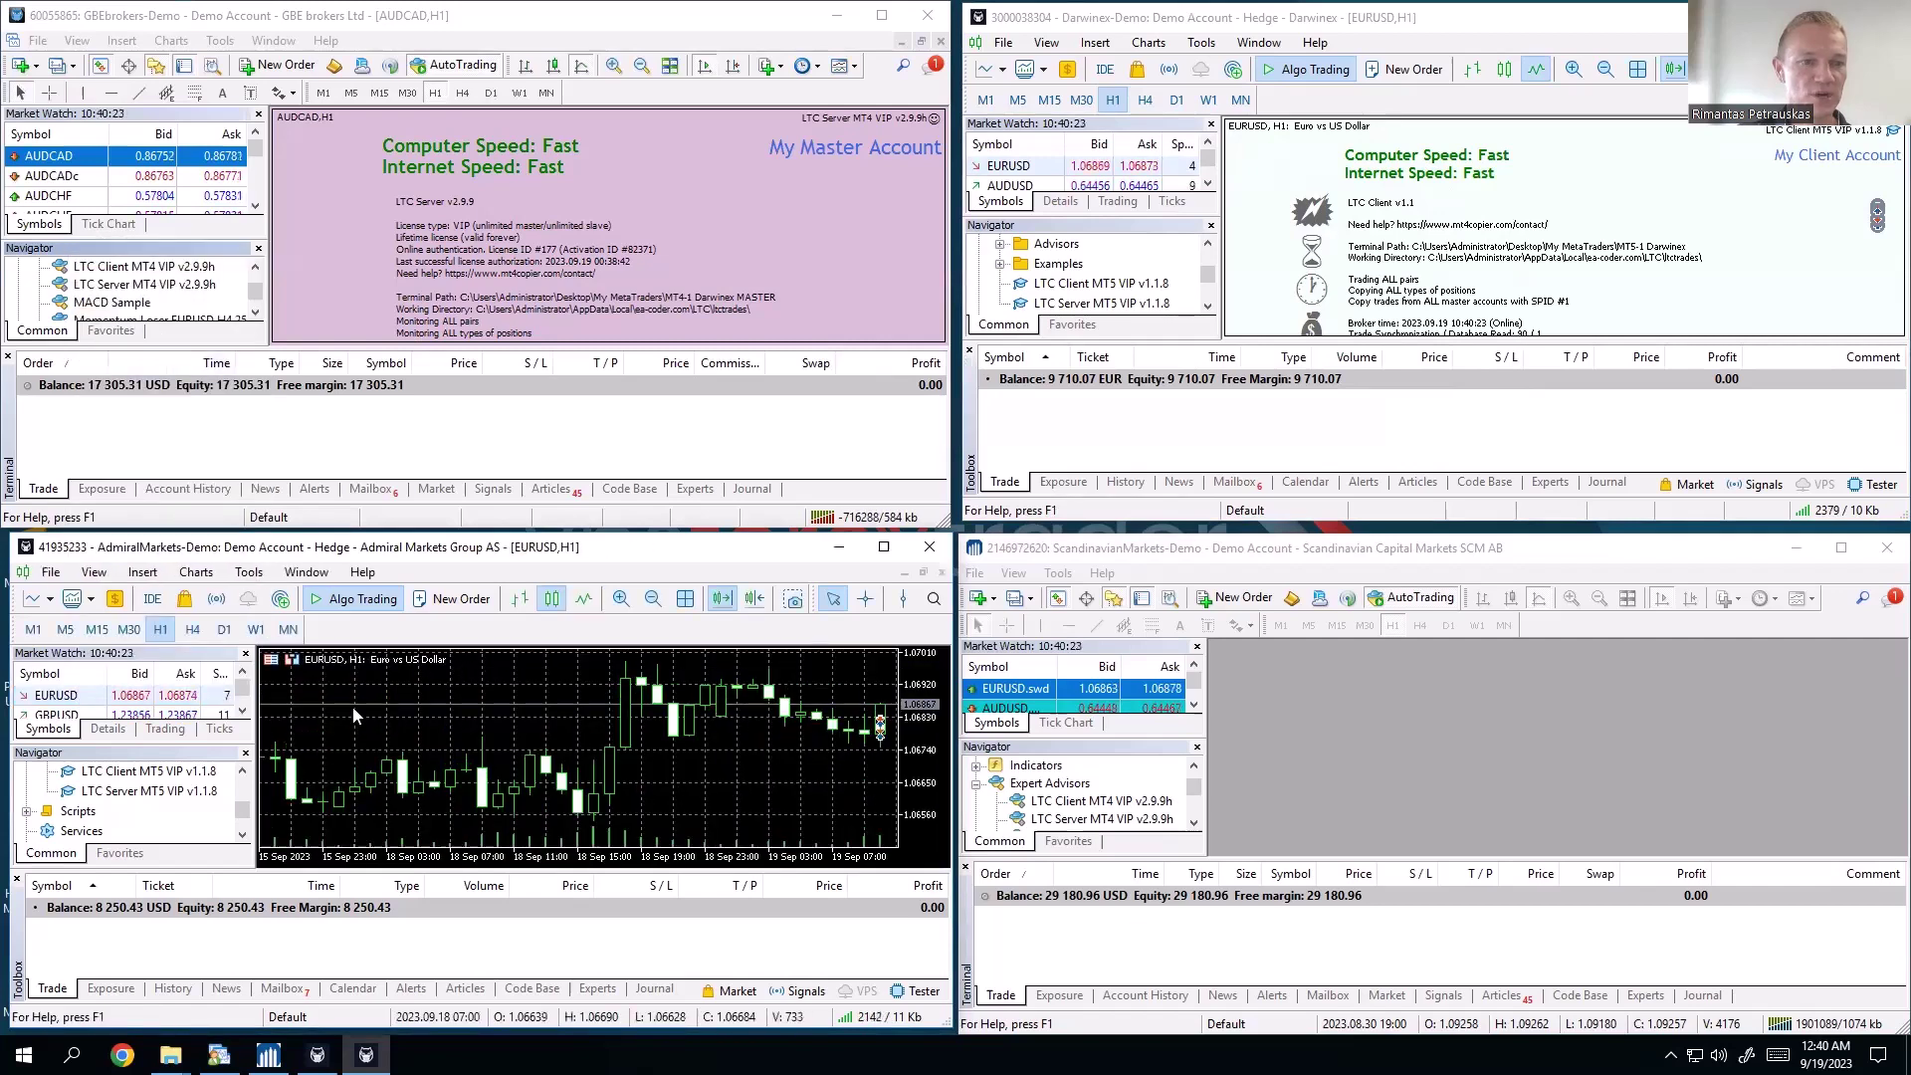
right_click(137, 773)
click(185, 785)
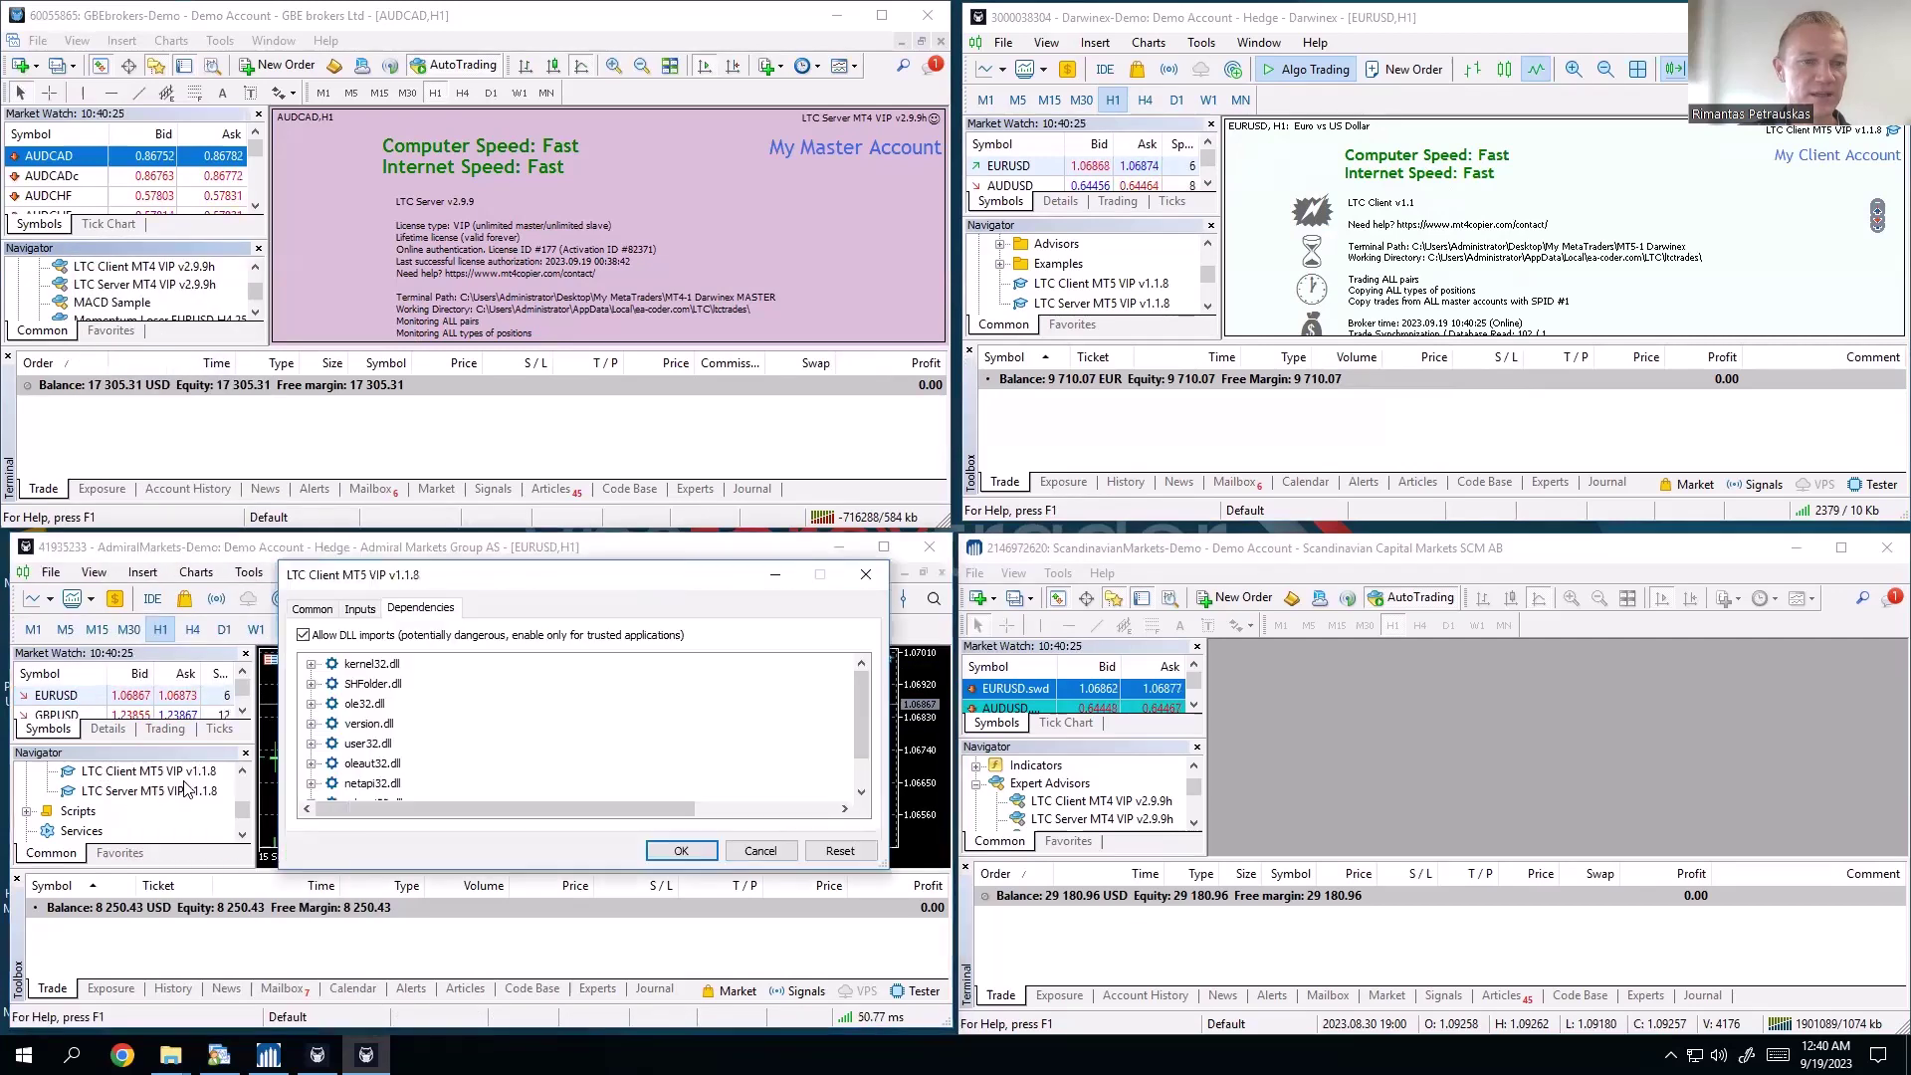
click(681, 851)
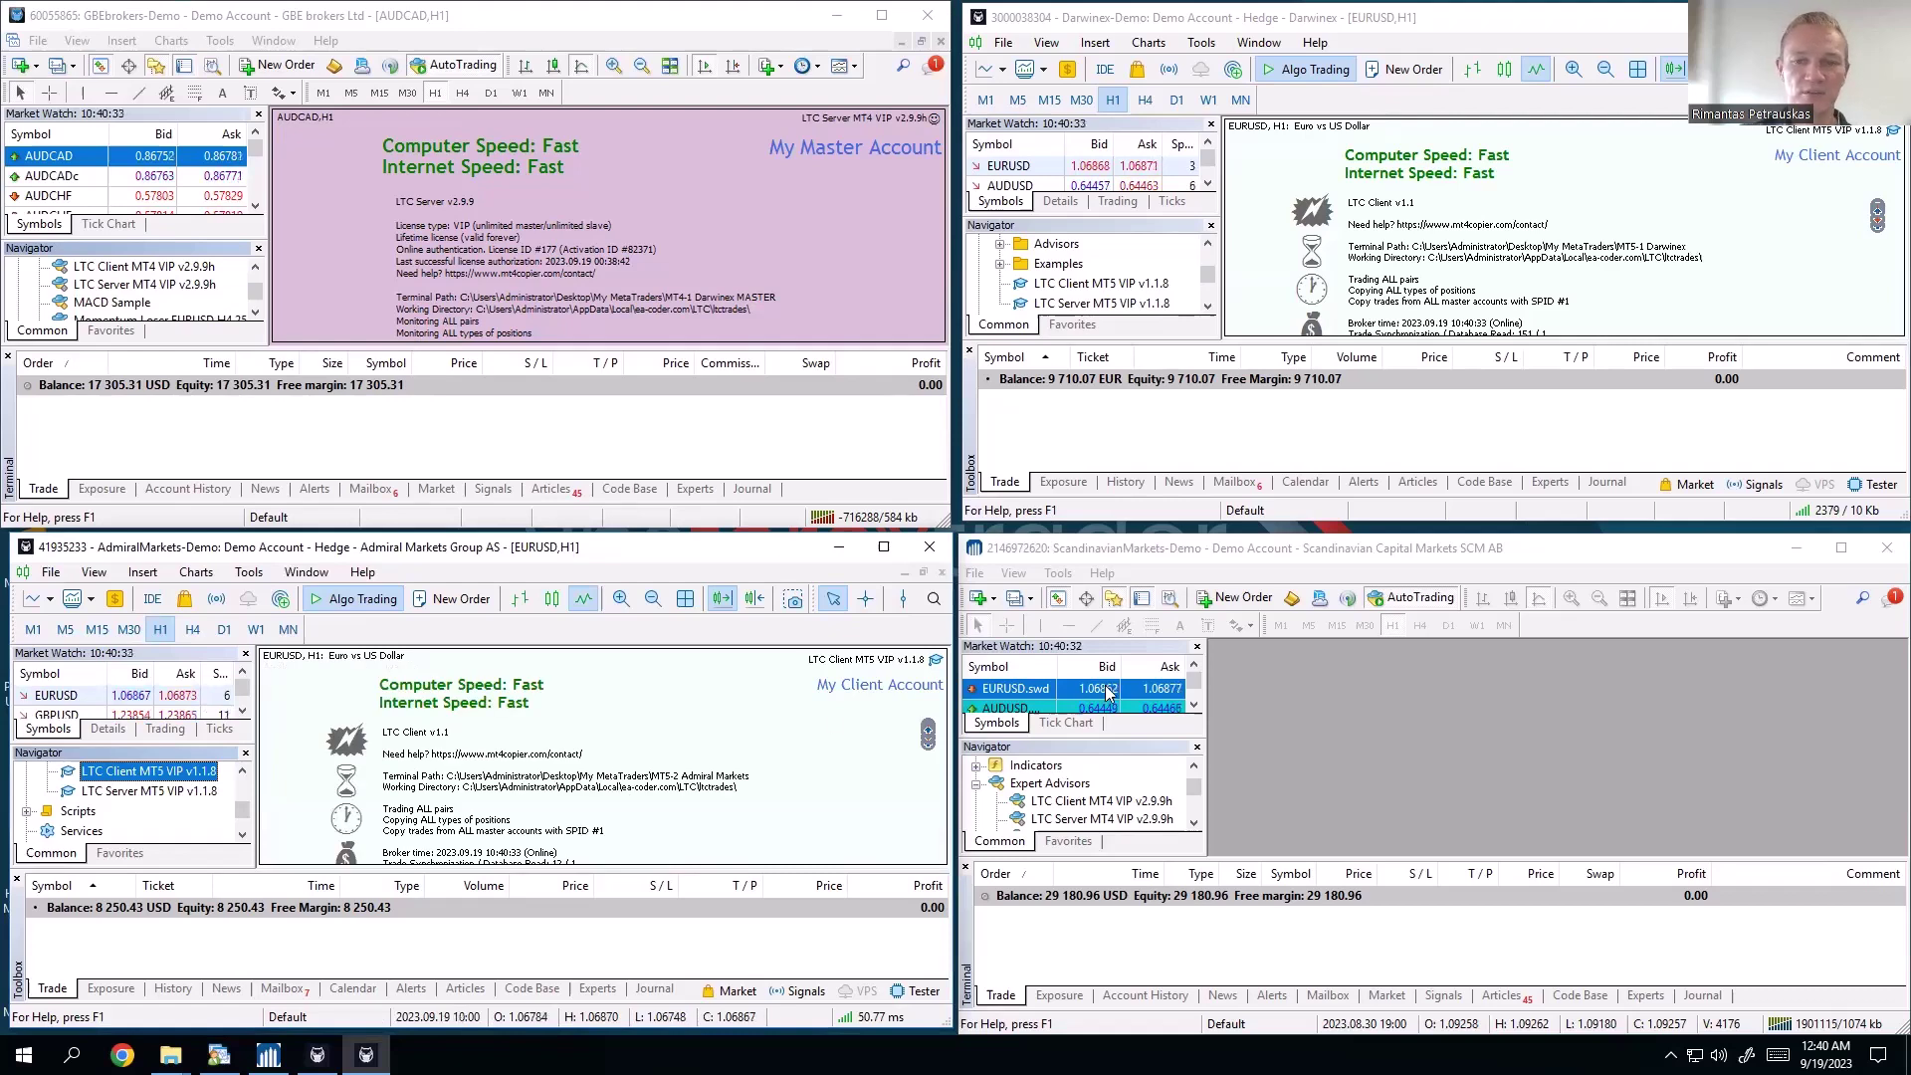
click(1180, 553)
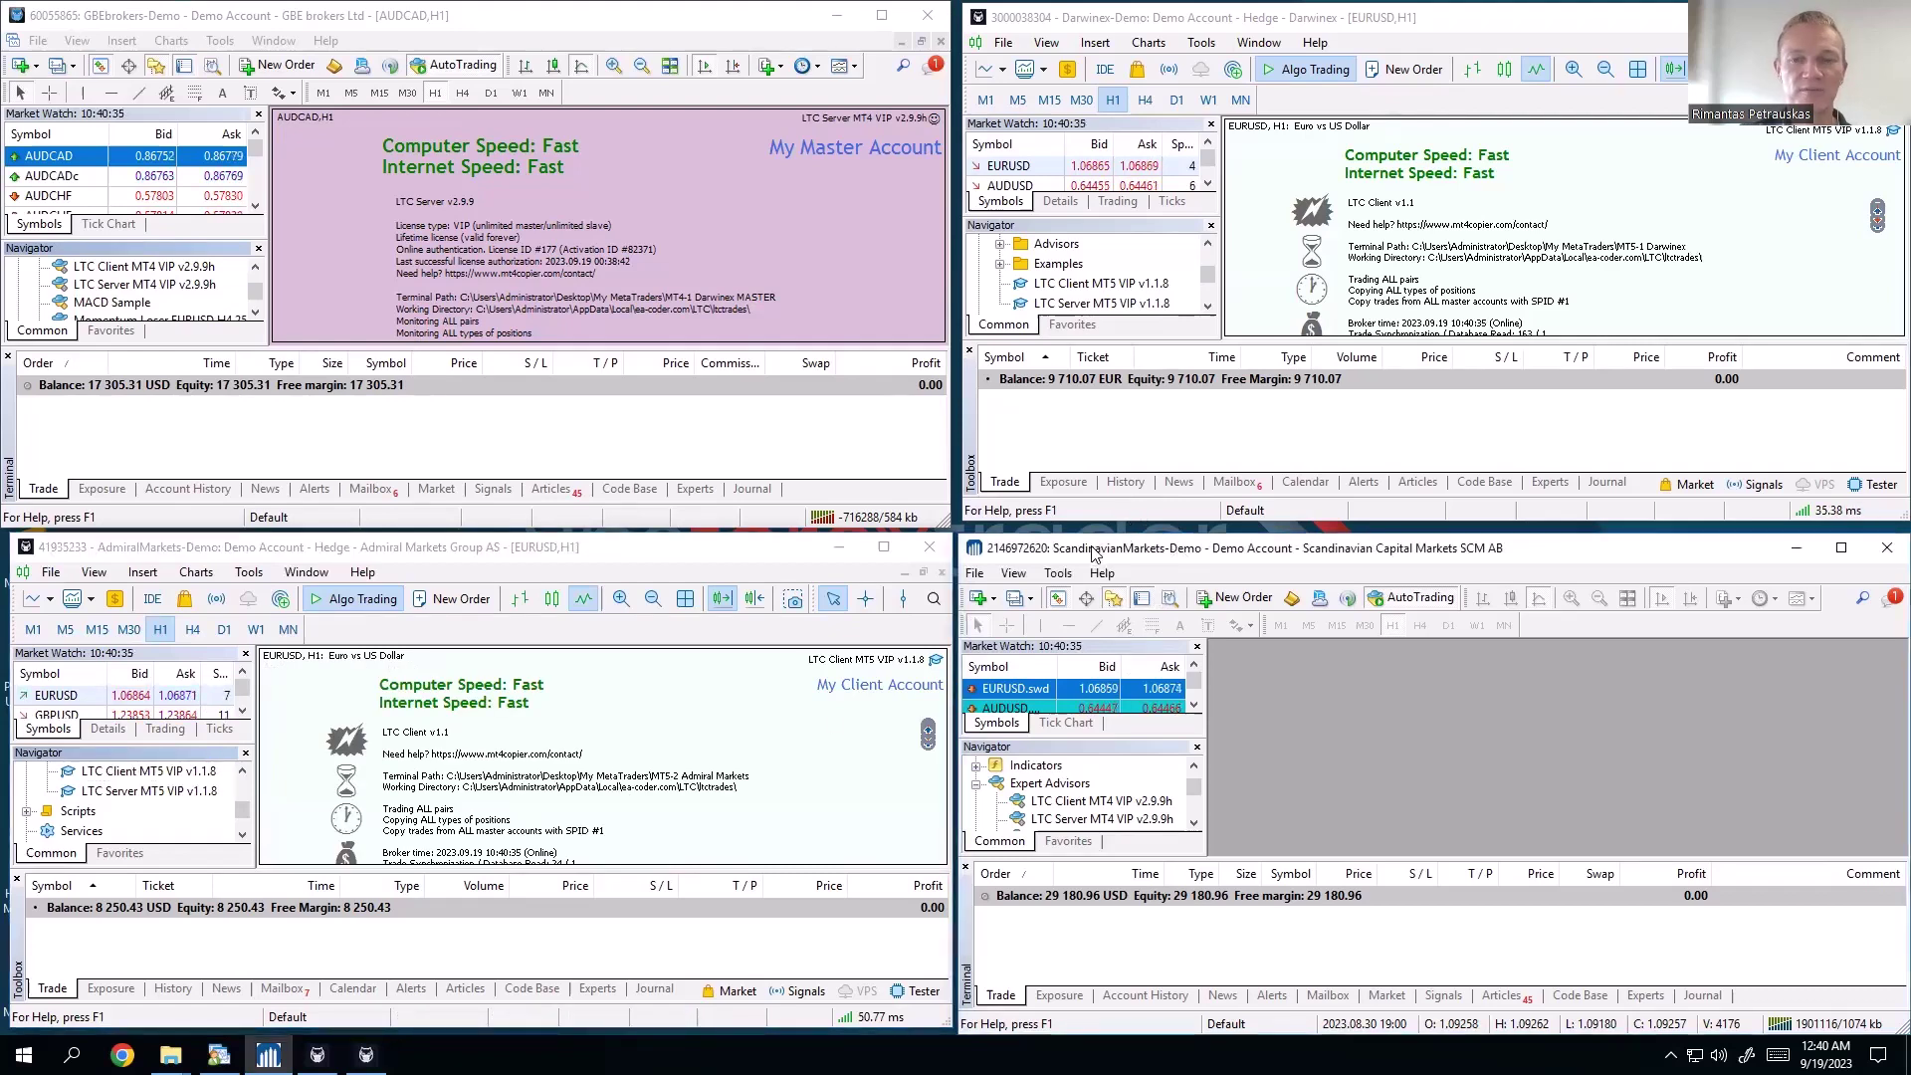
Open a maximized EURUSD.swd chart and attach the LTC Client MT4 copier with default settings.
right_click(1117, 689)
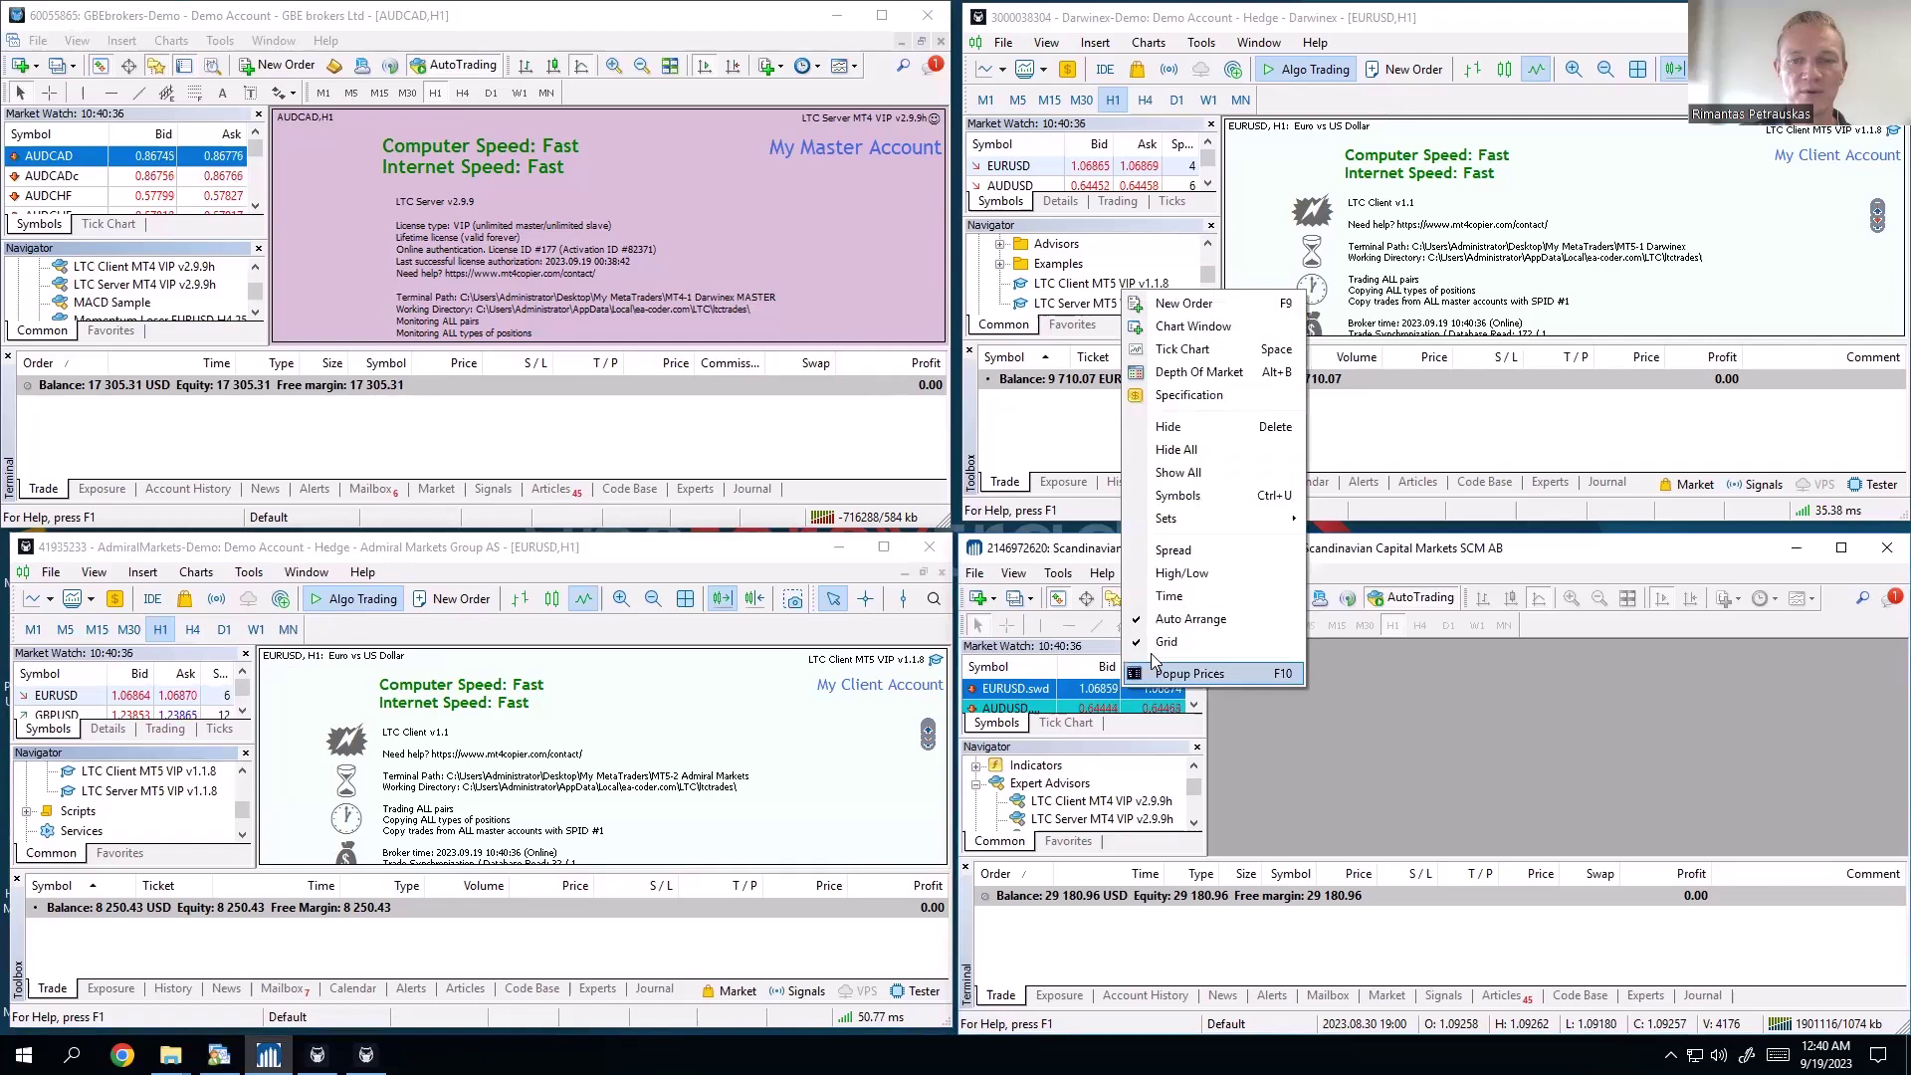
click(1175, 332)
double_click(1383, 687)
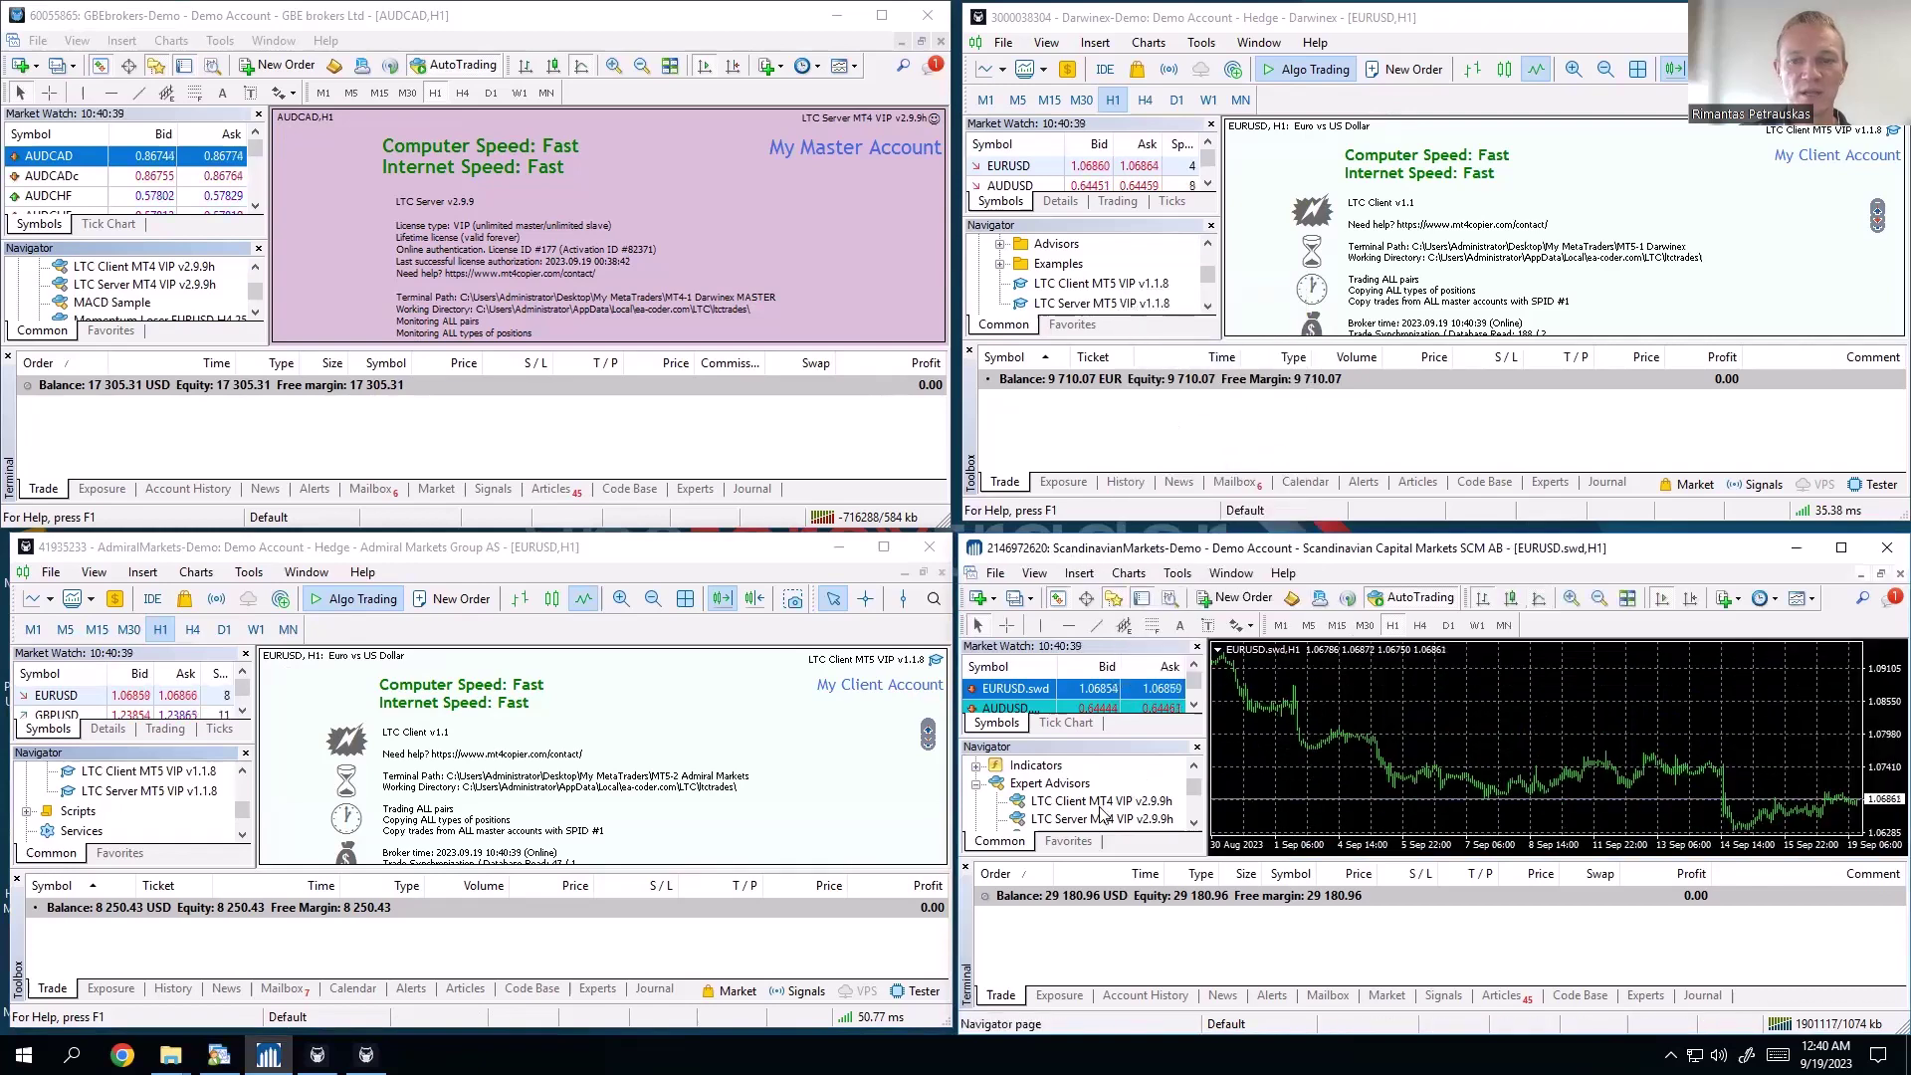
drag(1102, 802, 1353, 801)
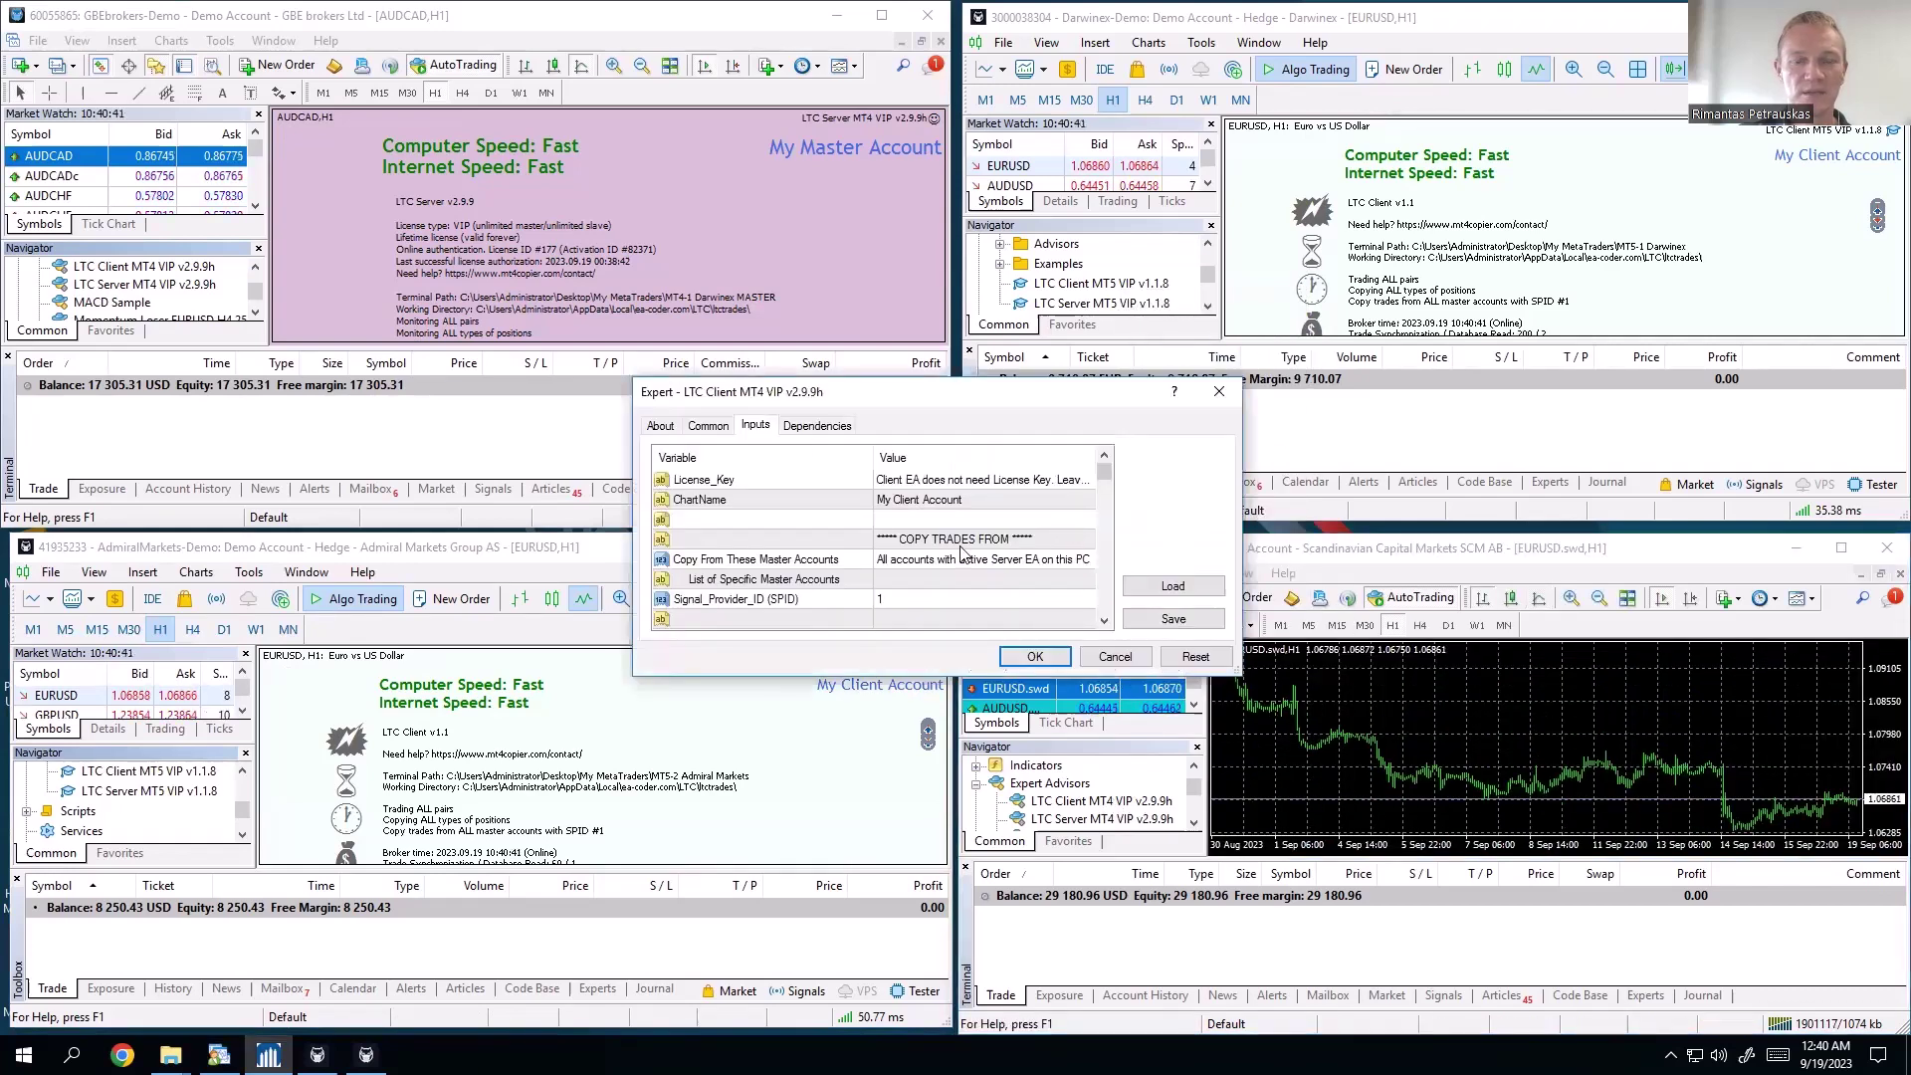
click(1012, 660)
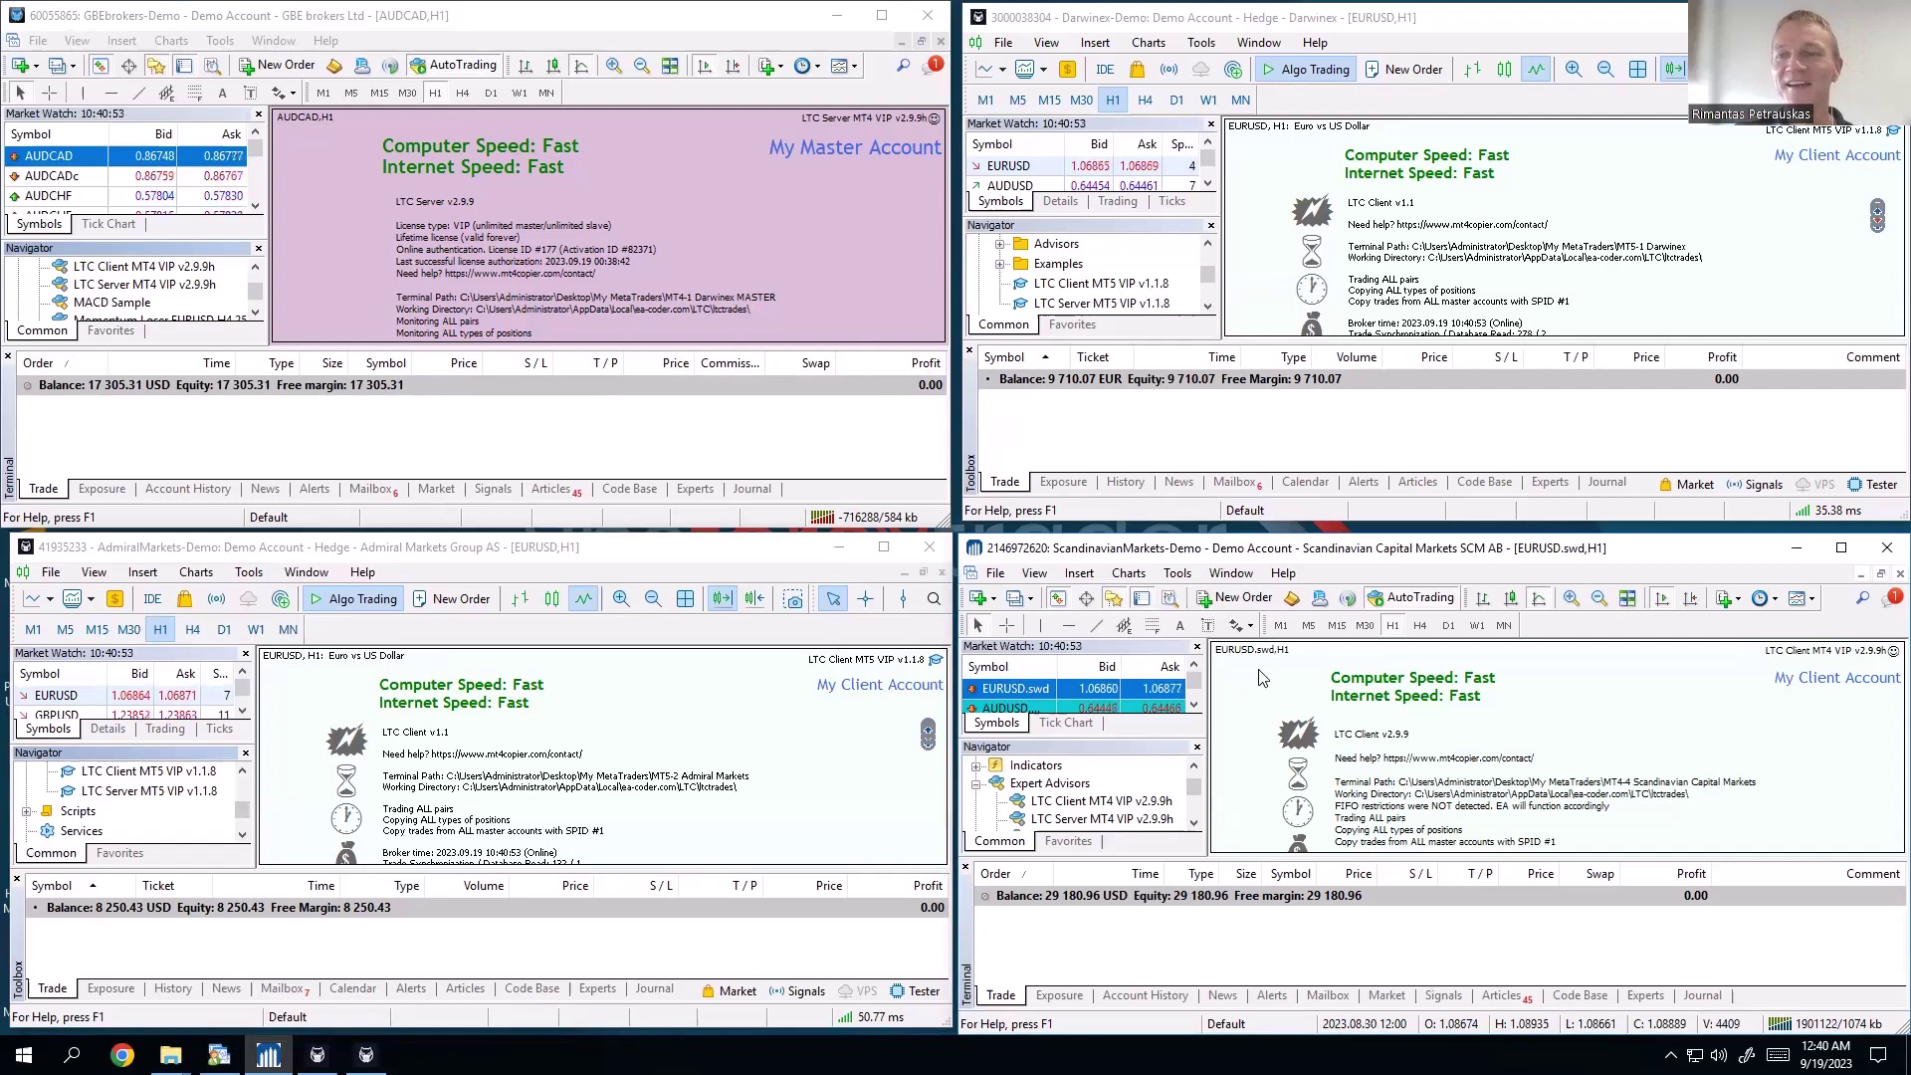
Review the GBE, Admiral Markets and Scandinavian Markets terminals in turn.
click(668, 263)
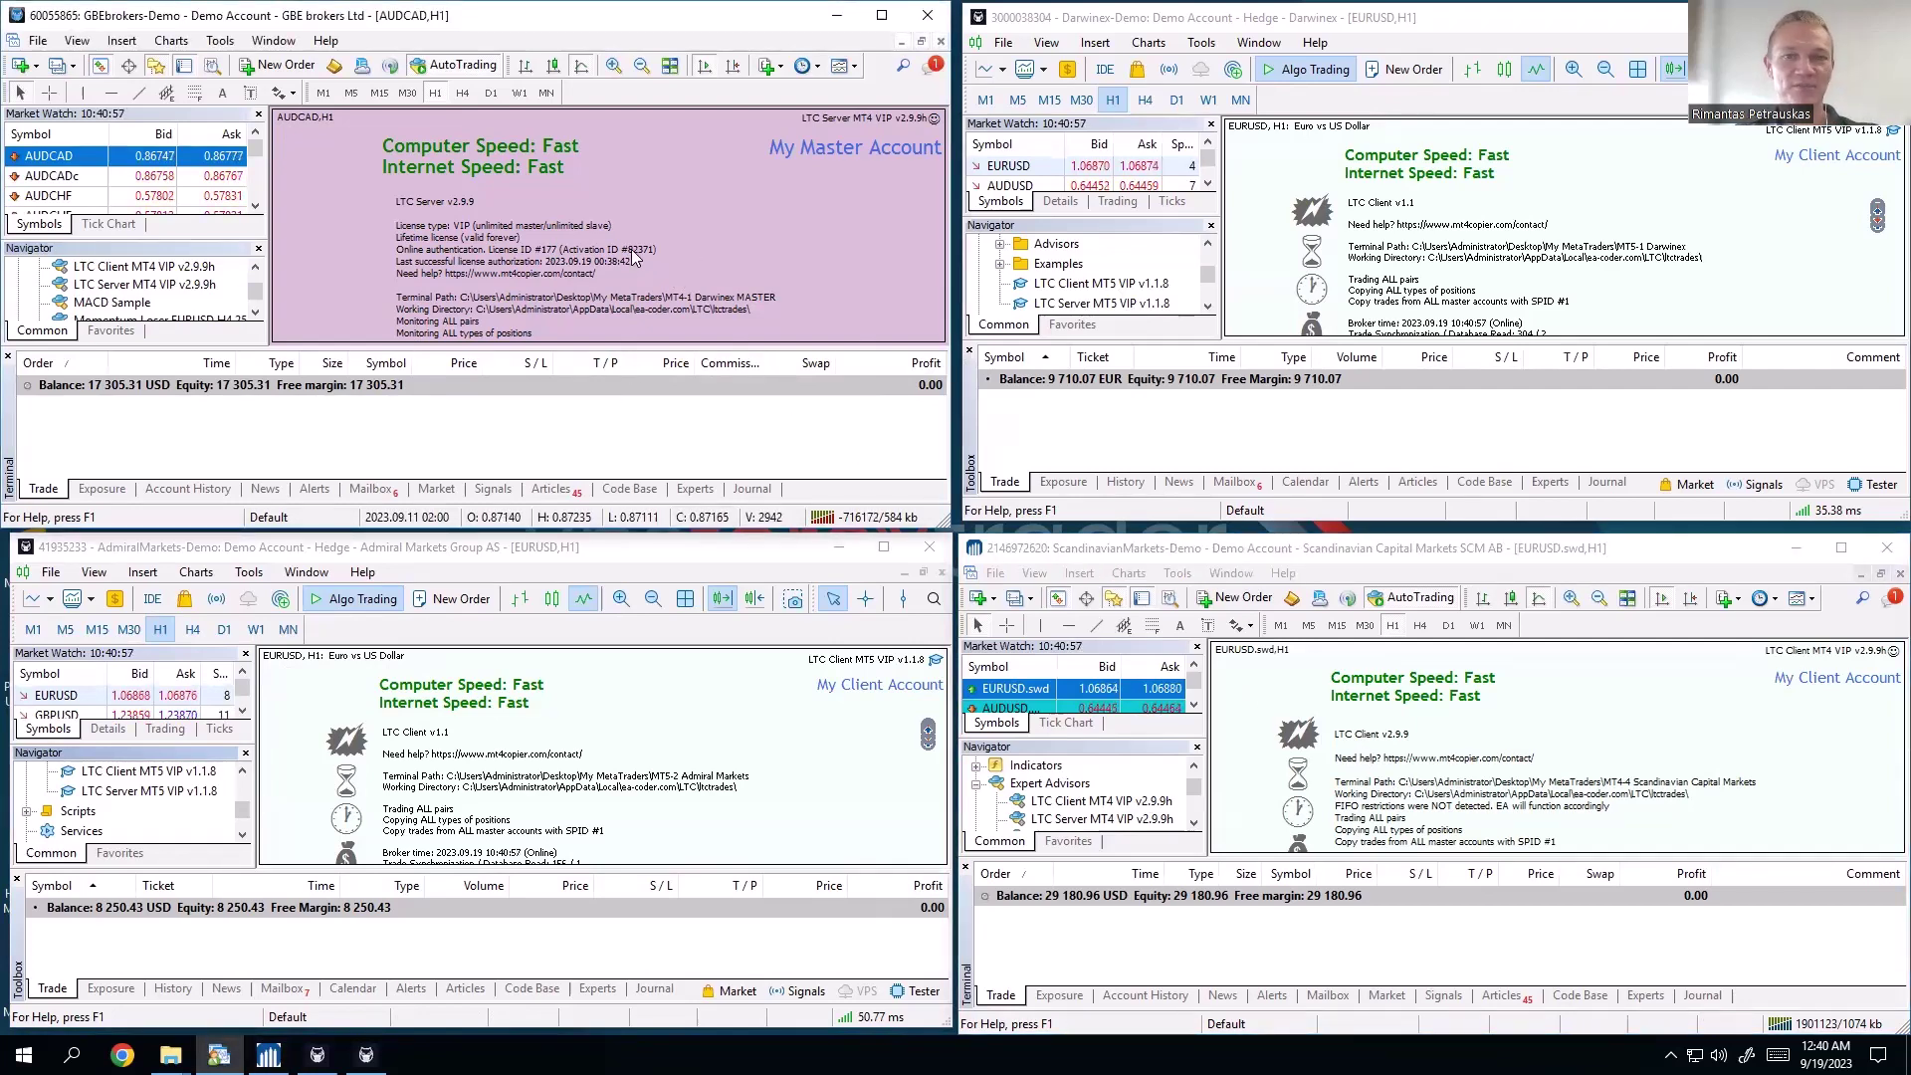
click(776, 822)
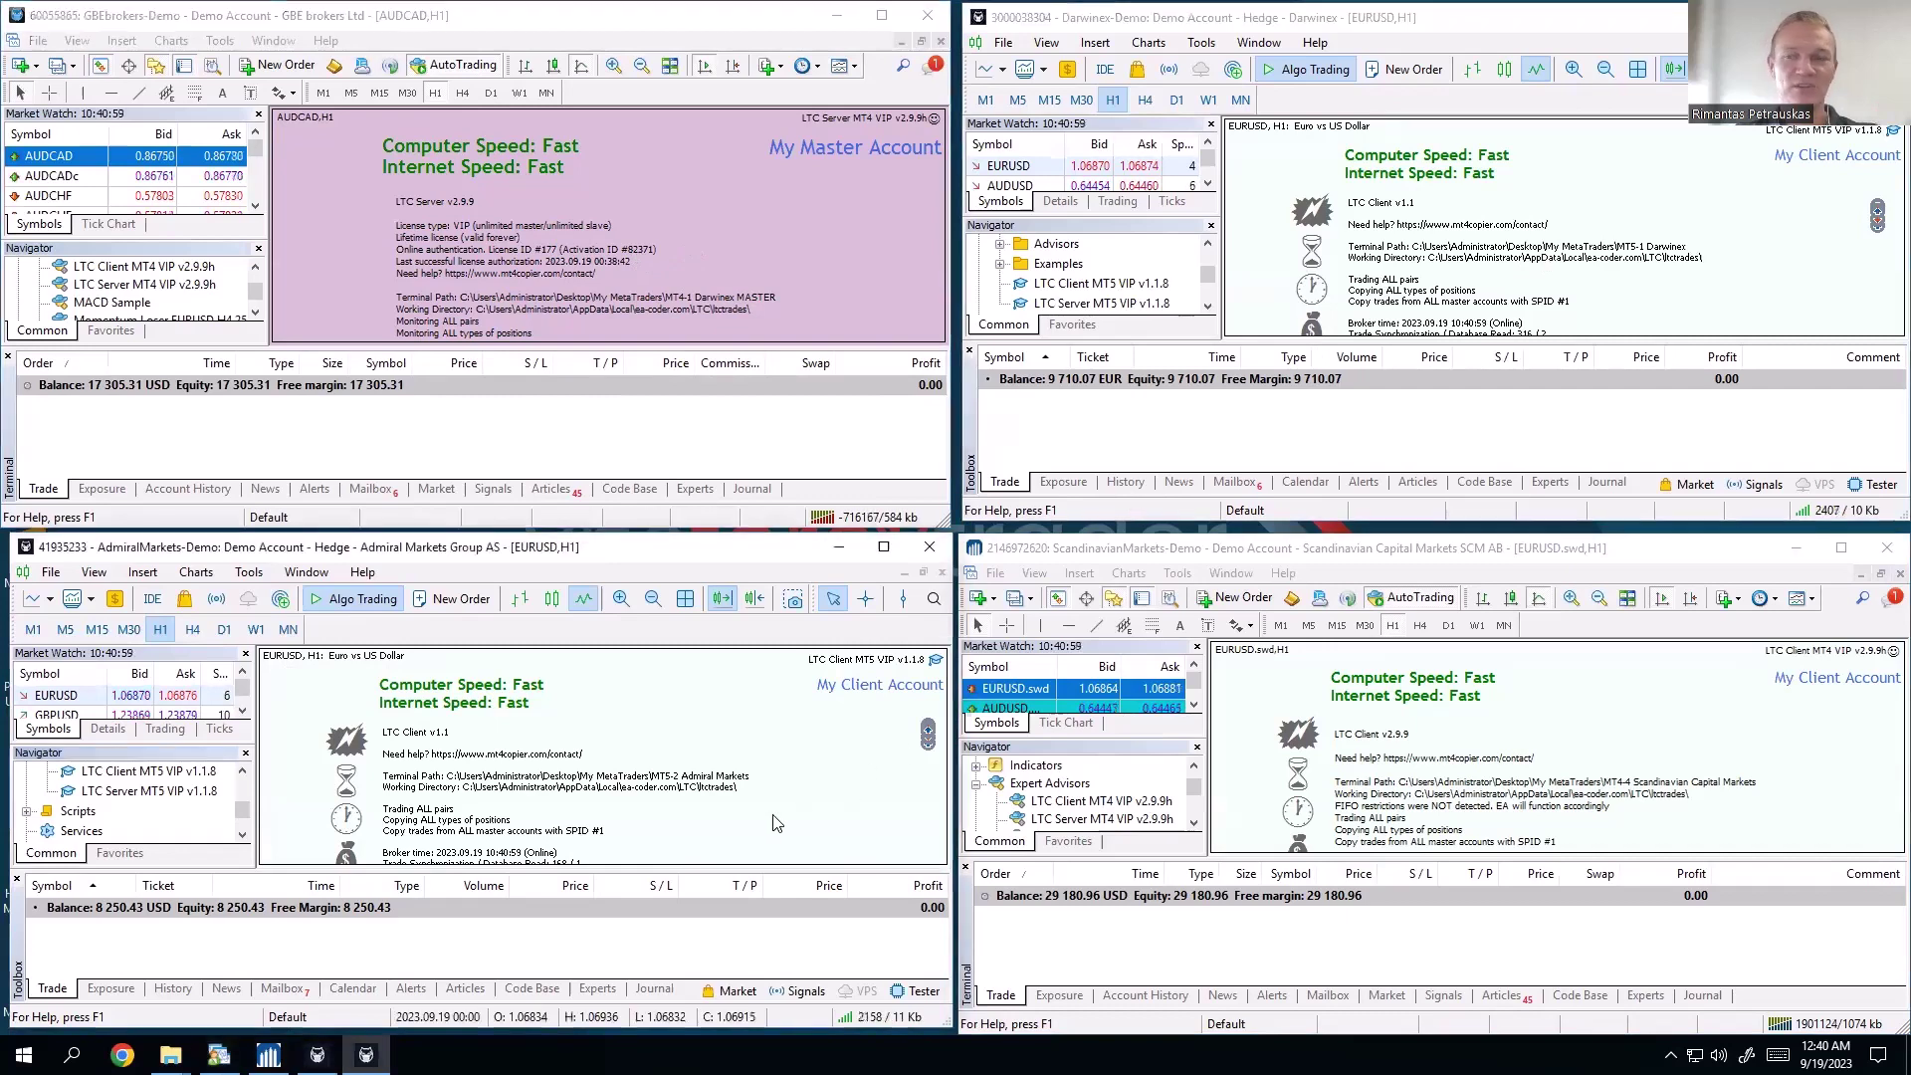
click(1627, 748)
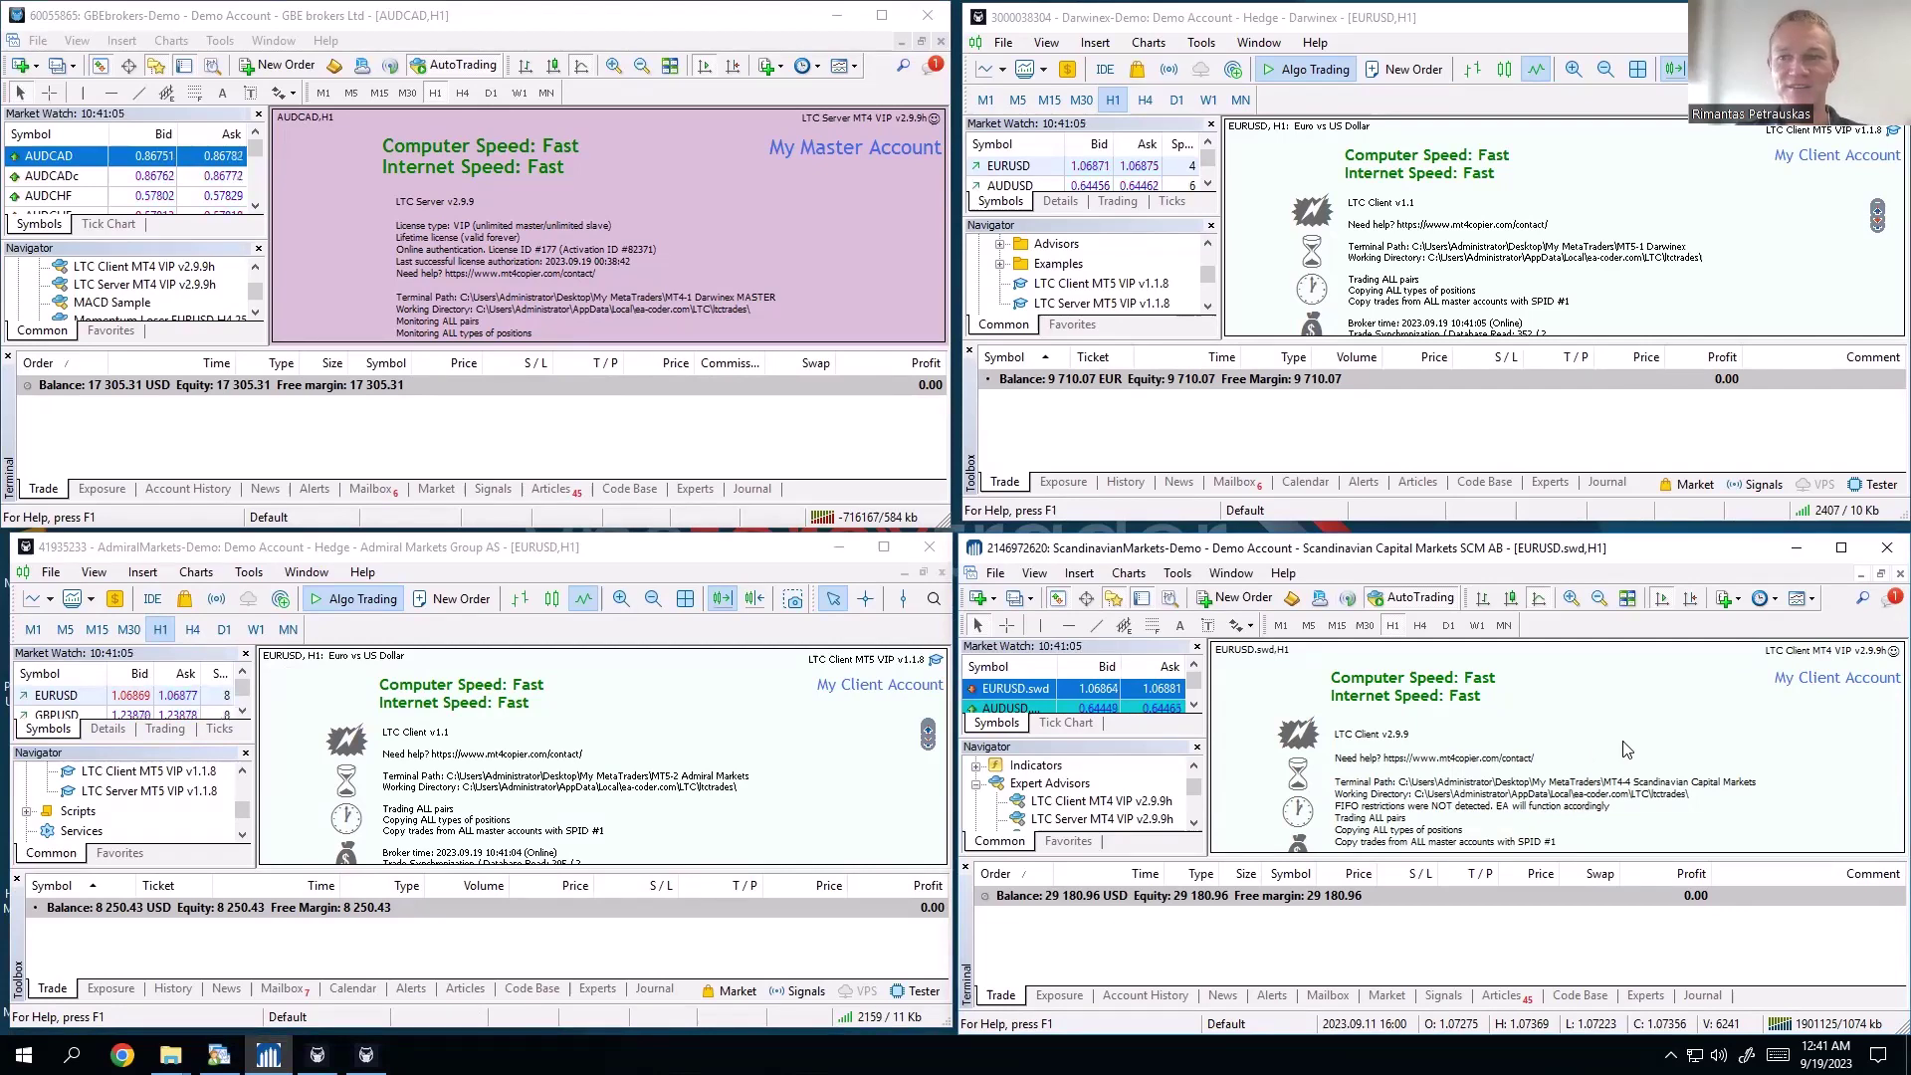
Open an AUDCAD chart on the master and buy 1.00 lot via one-click trading.
right_click(115, 158)
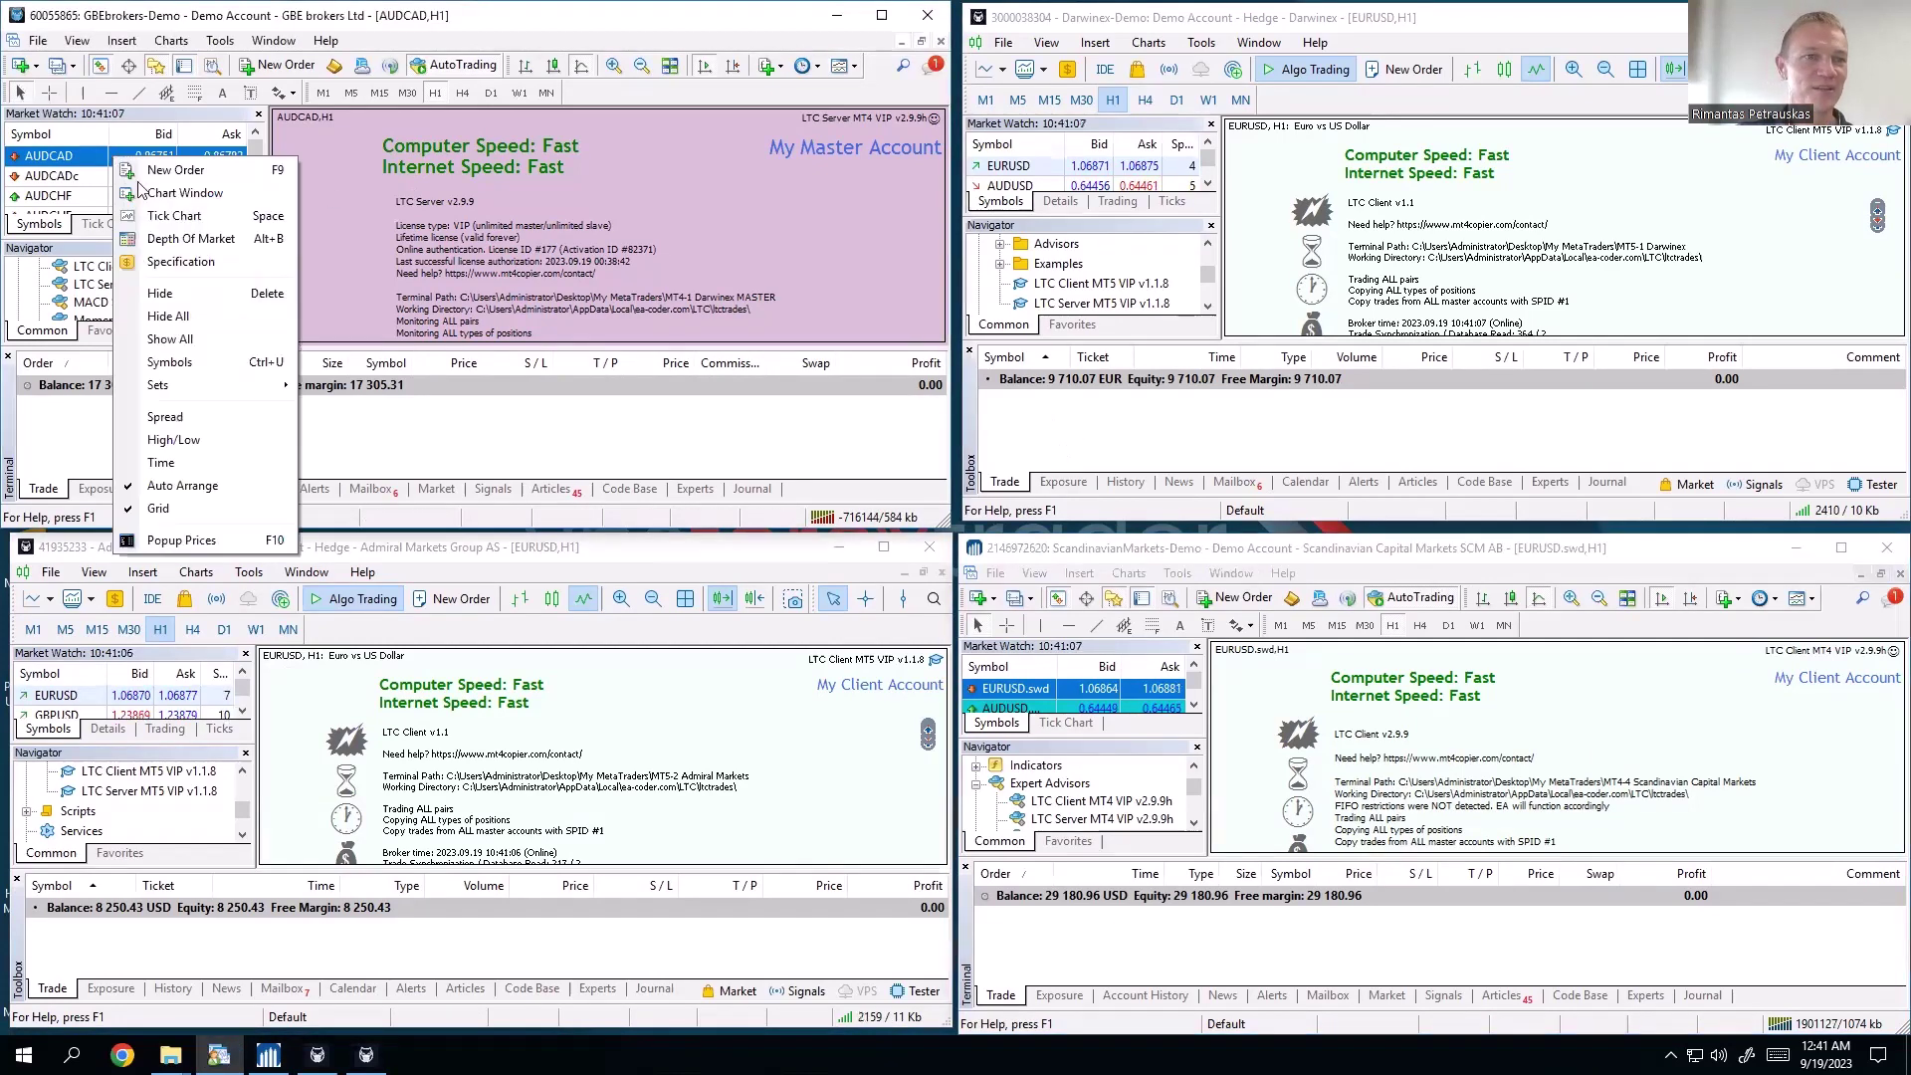
click(142, 192)
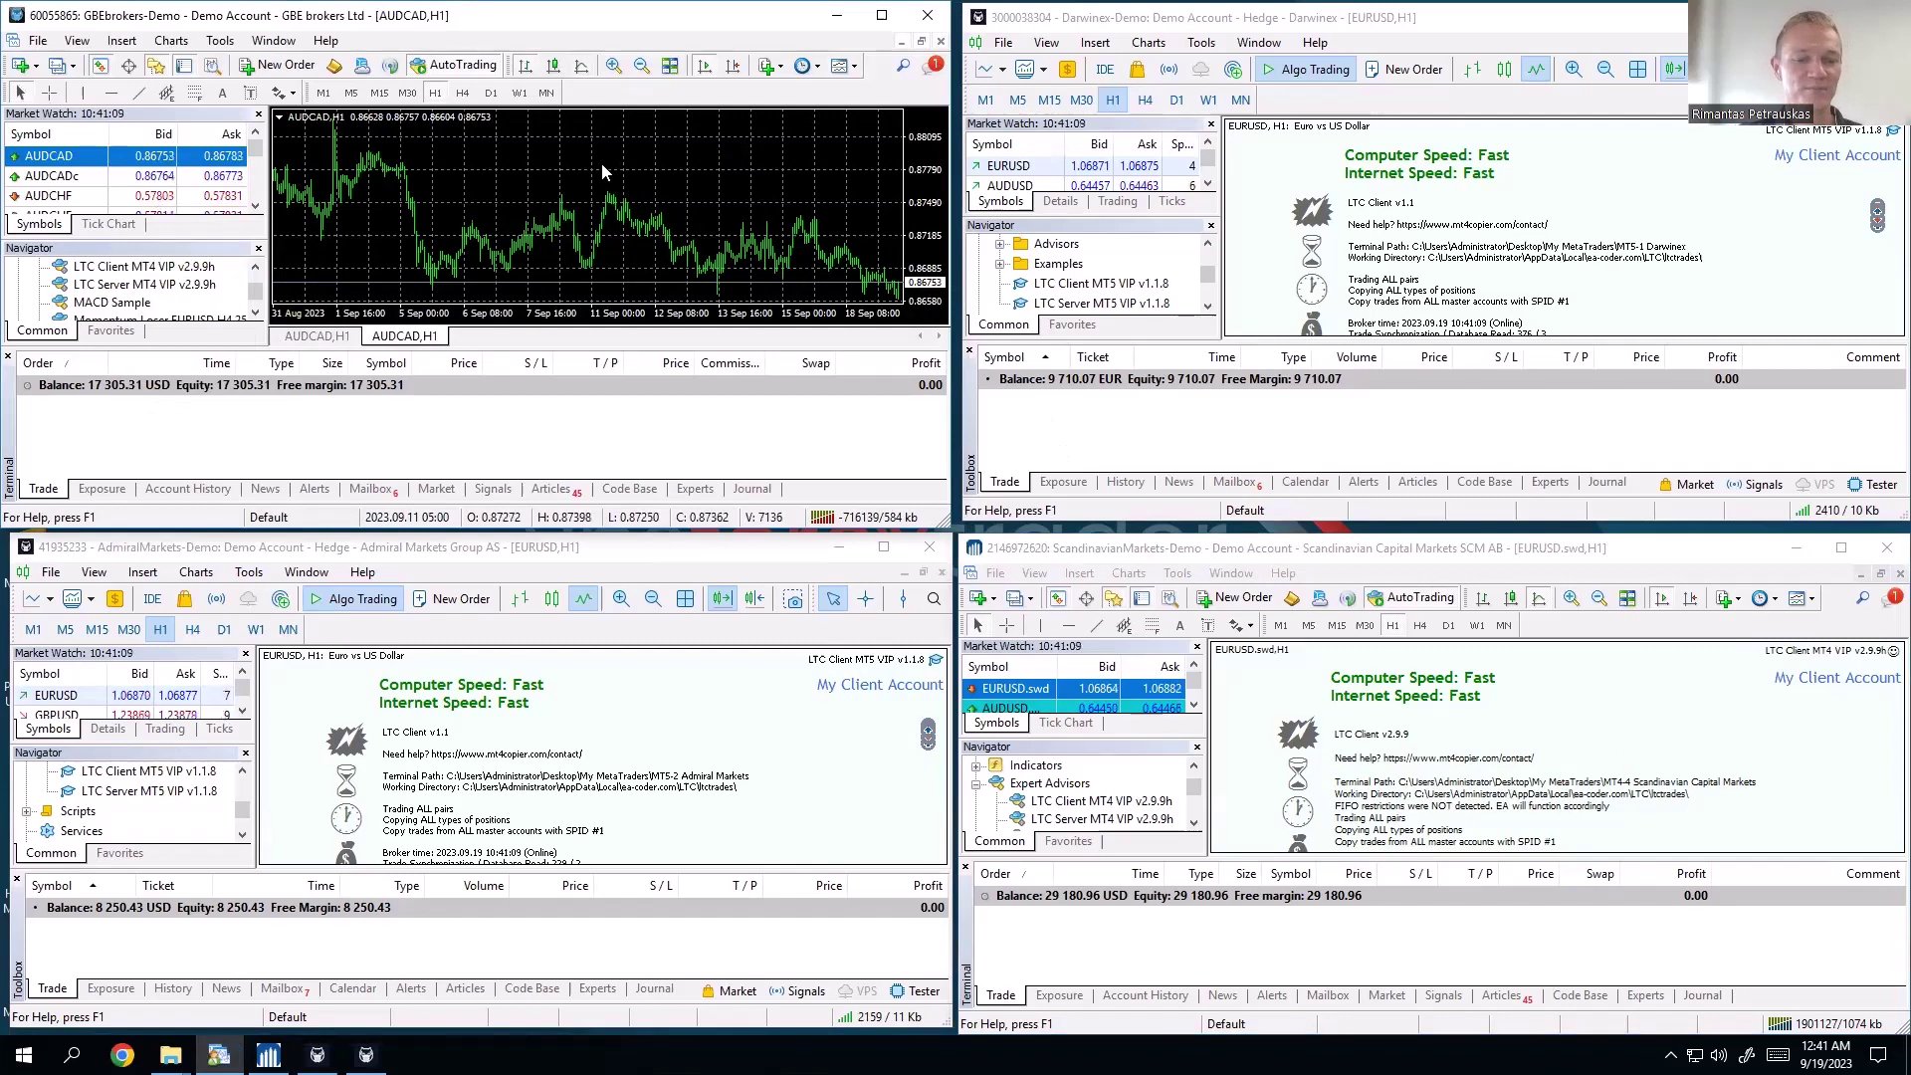
key(alt+t)
click(428, 166)
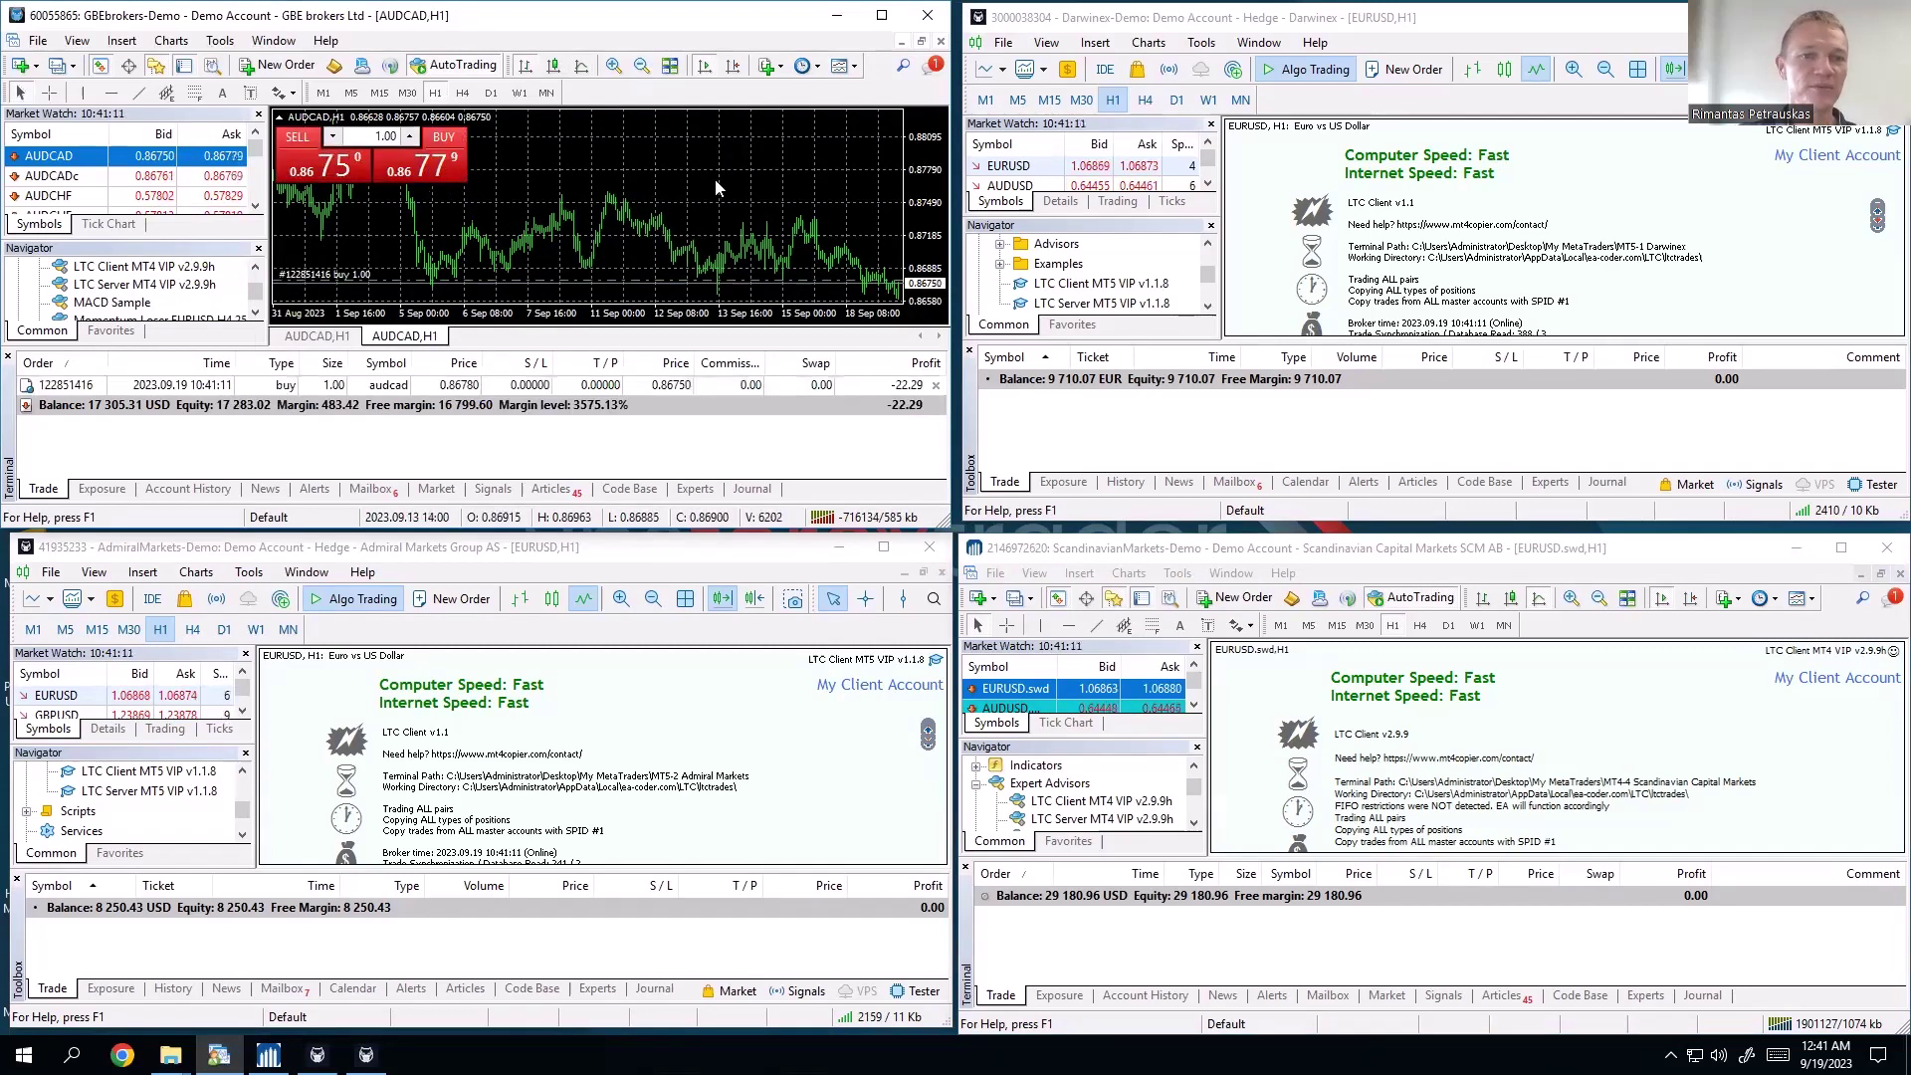
Check the master's AUDCAD buy and its copied position on the Darwinex account.
click(318, 386)
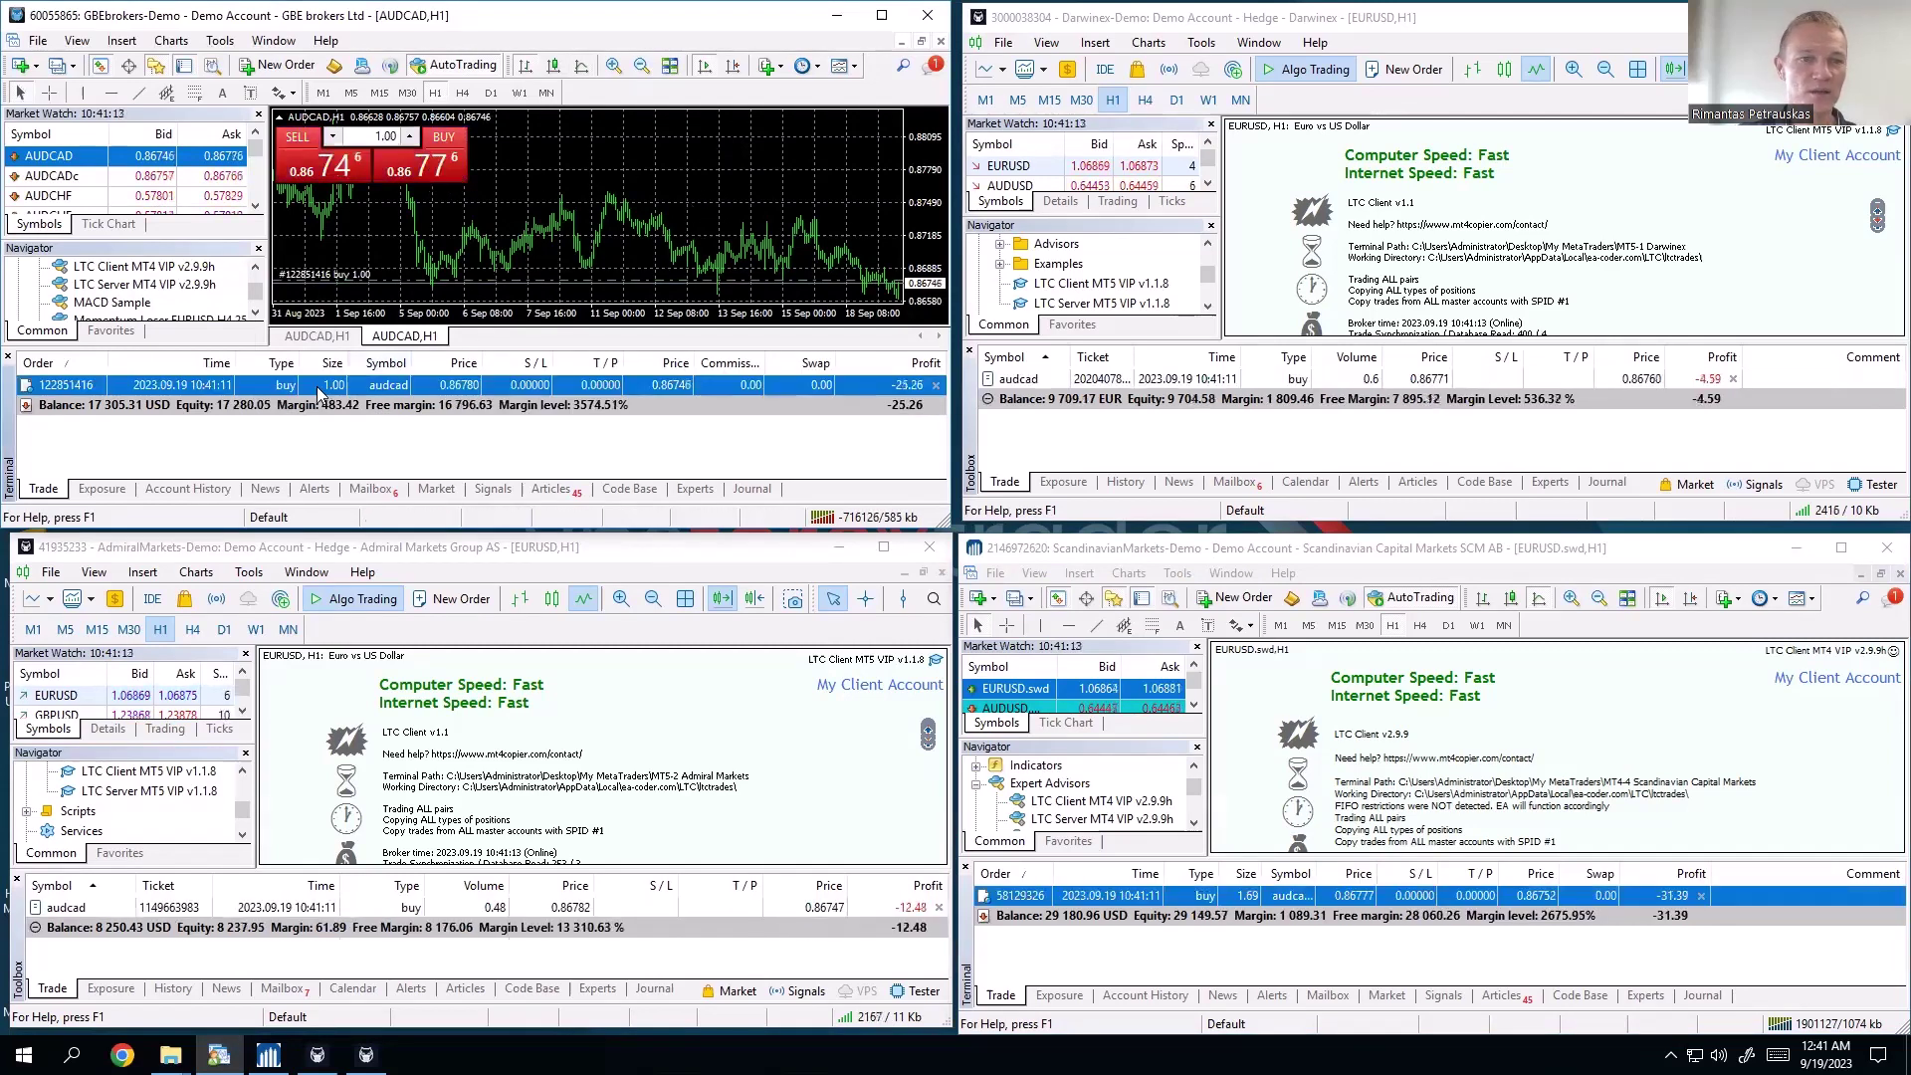
click(1307, 382)
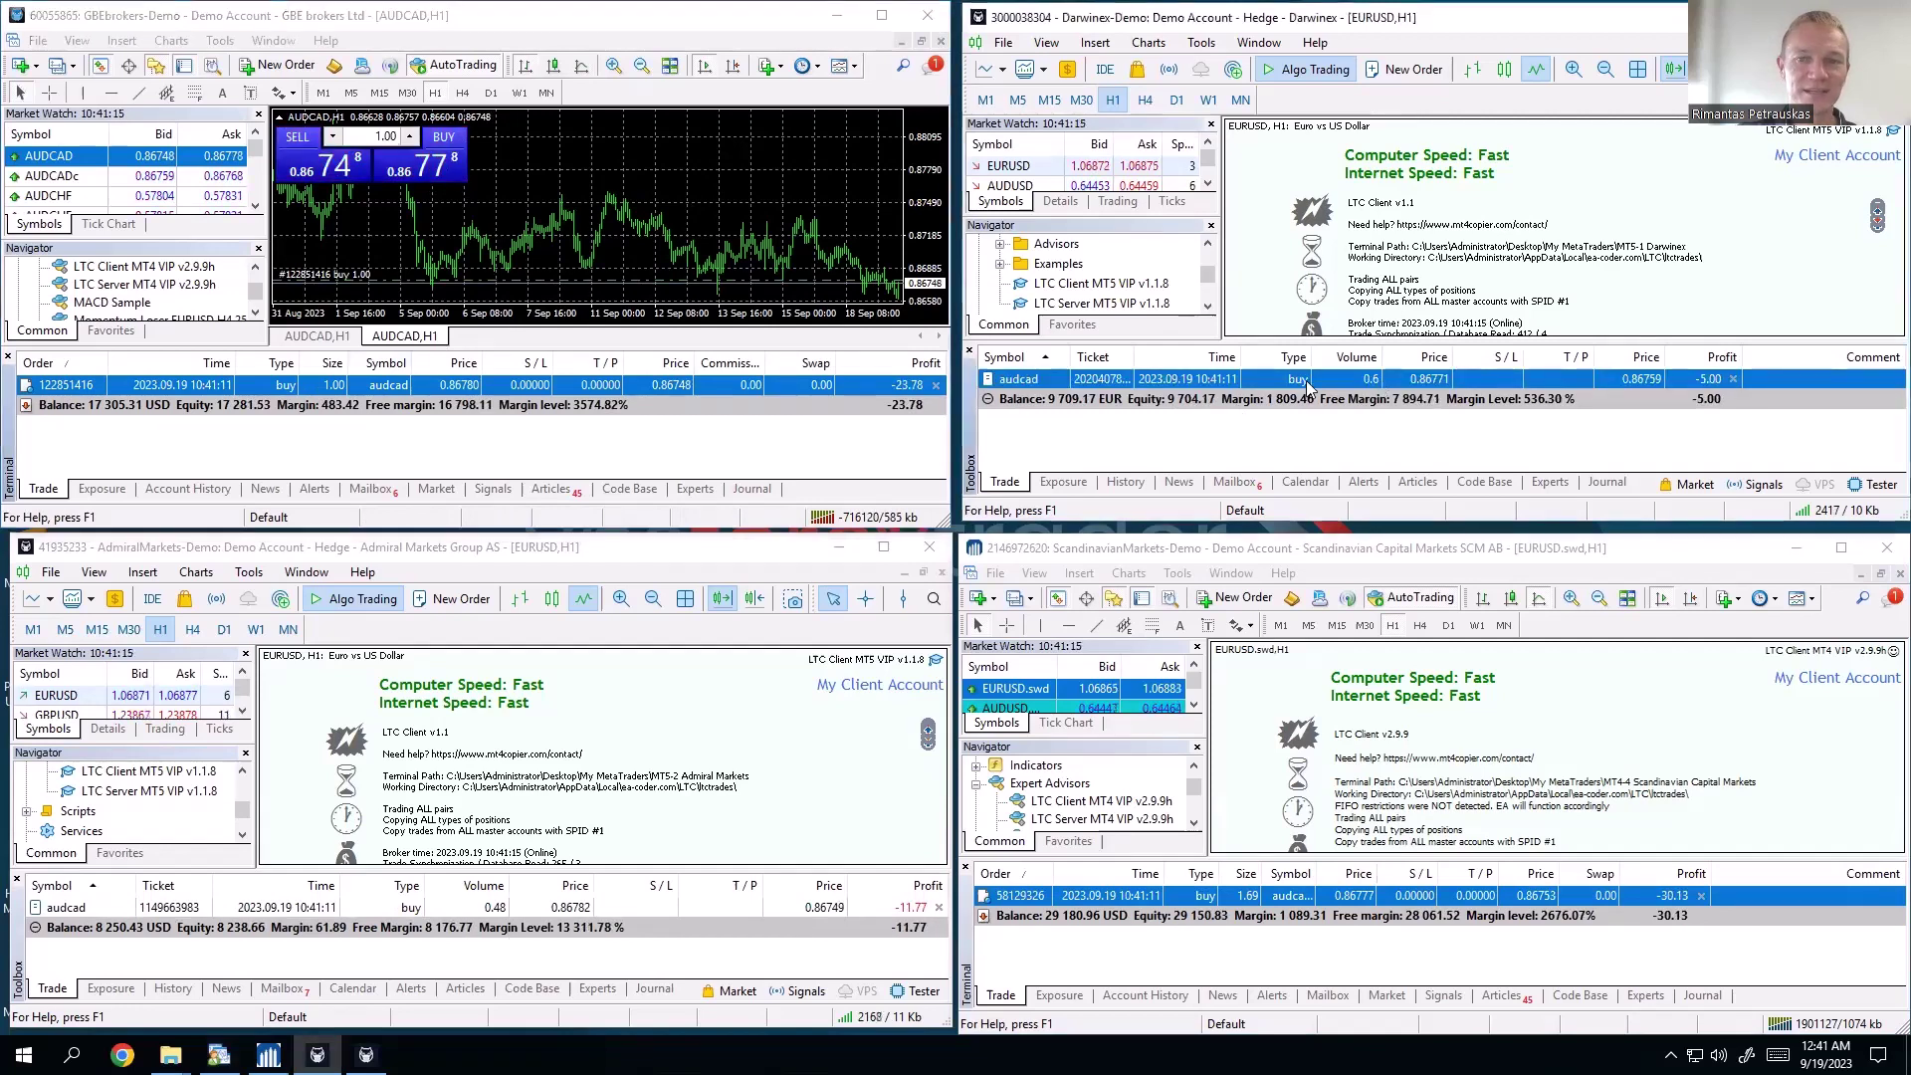
click(1047, 408)
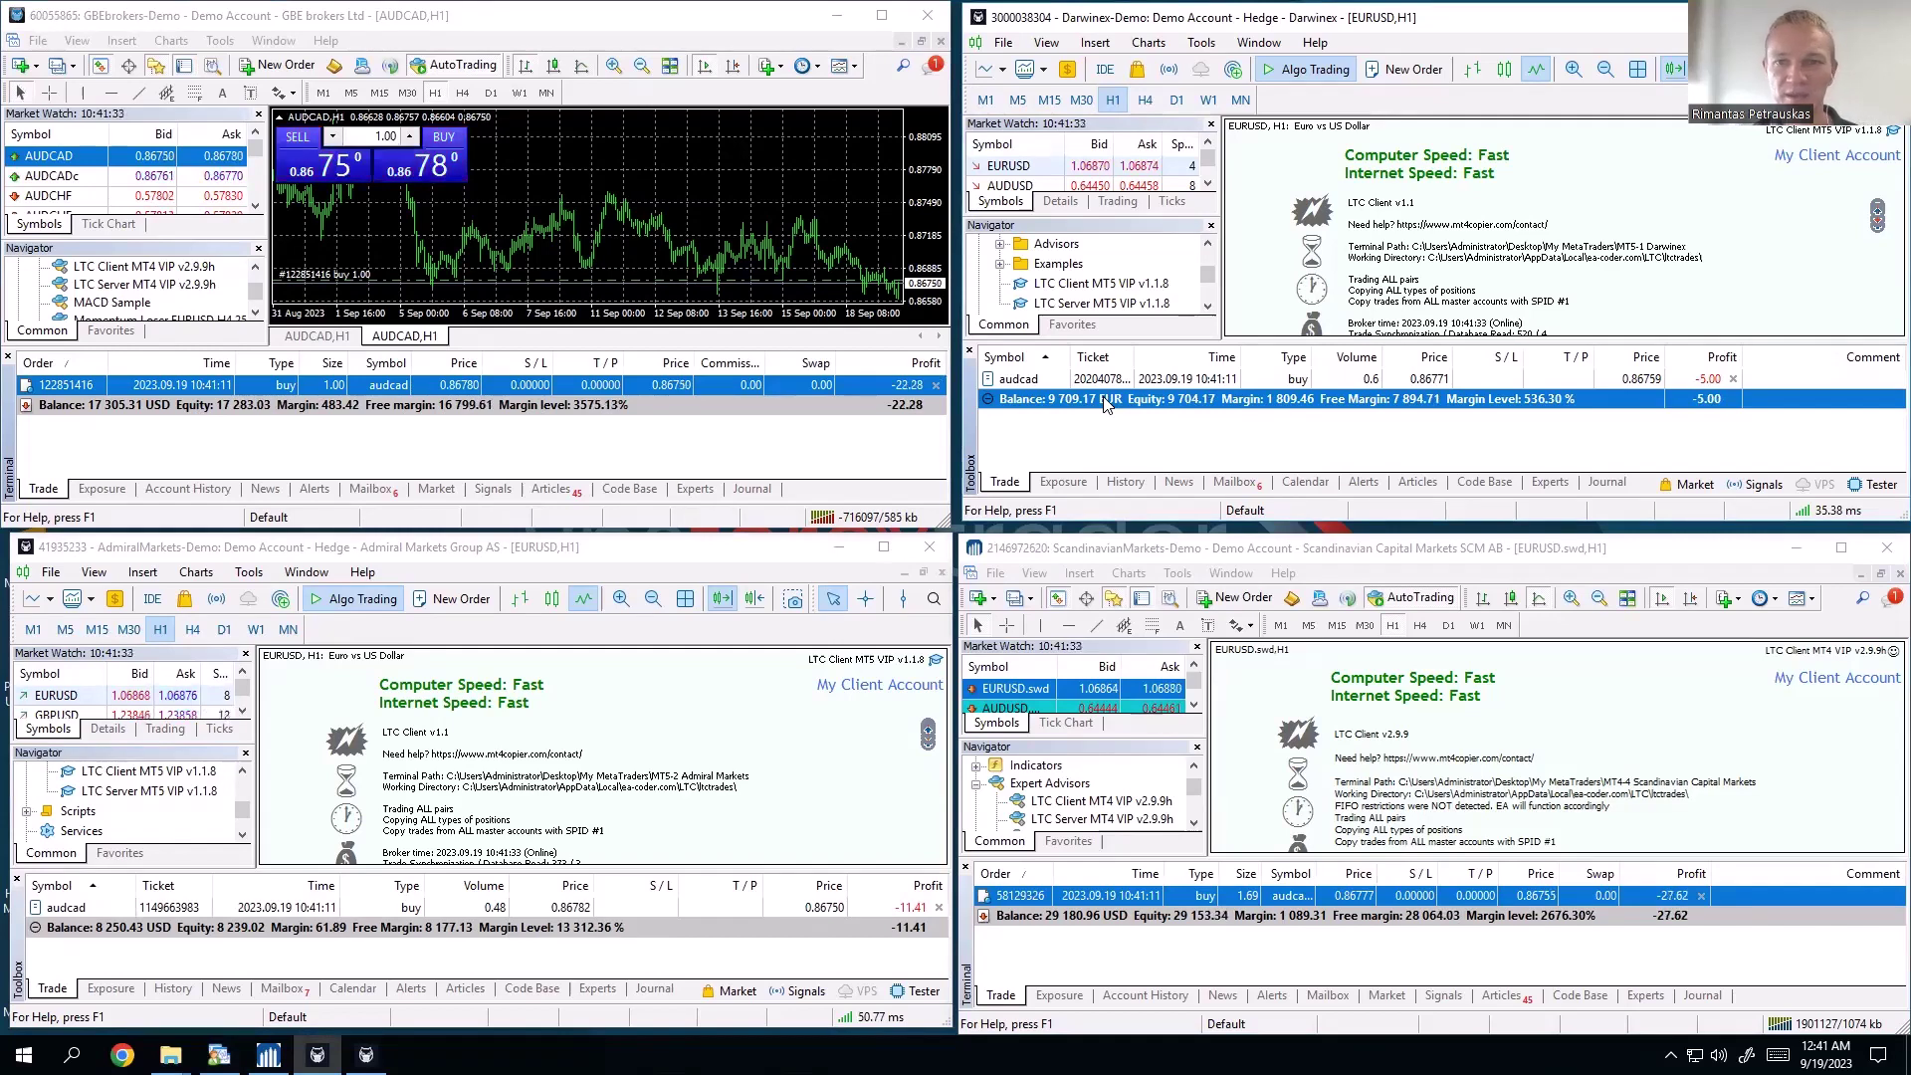
click(1092, 170)
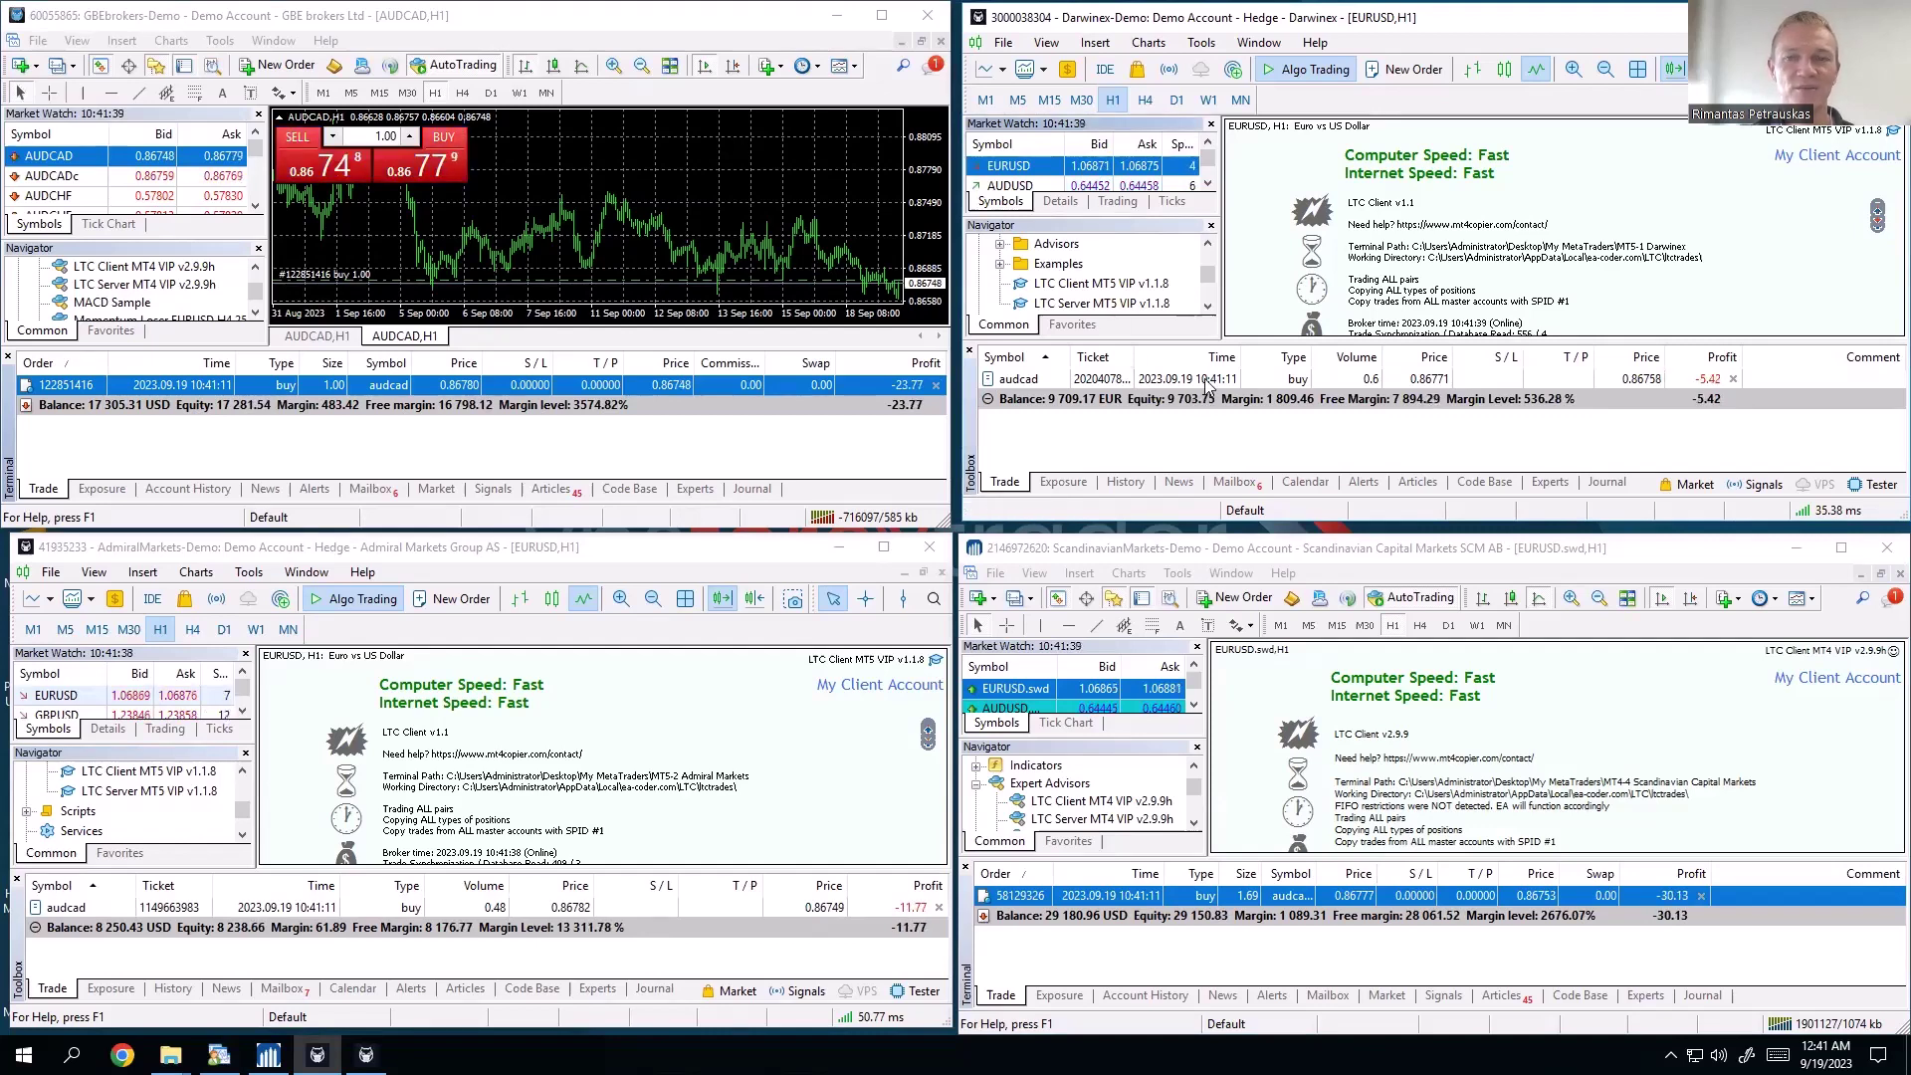
click(1283, 383)
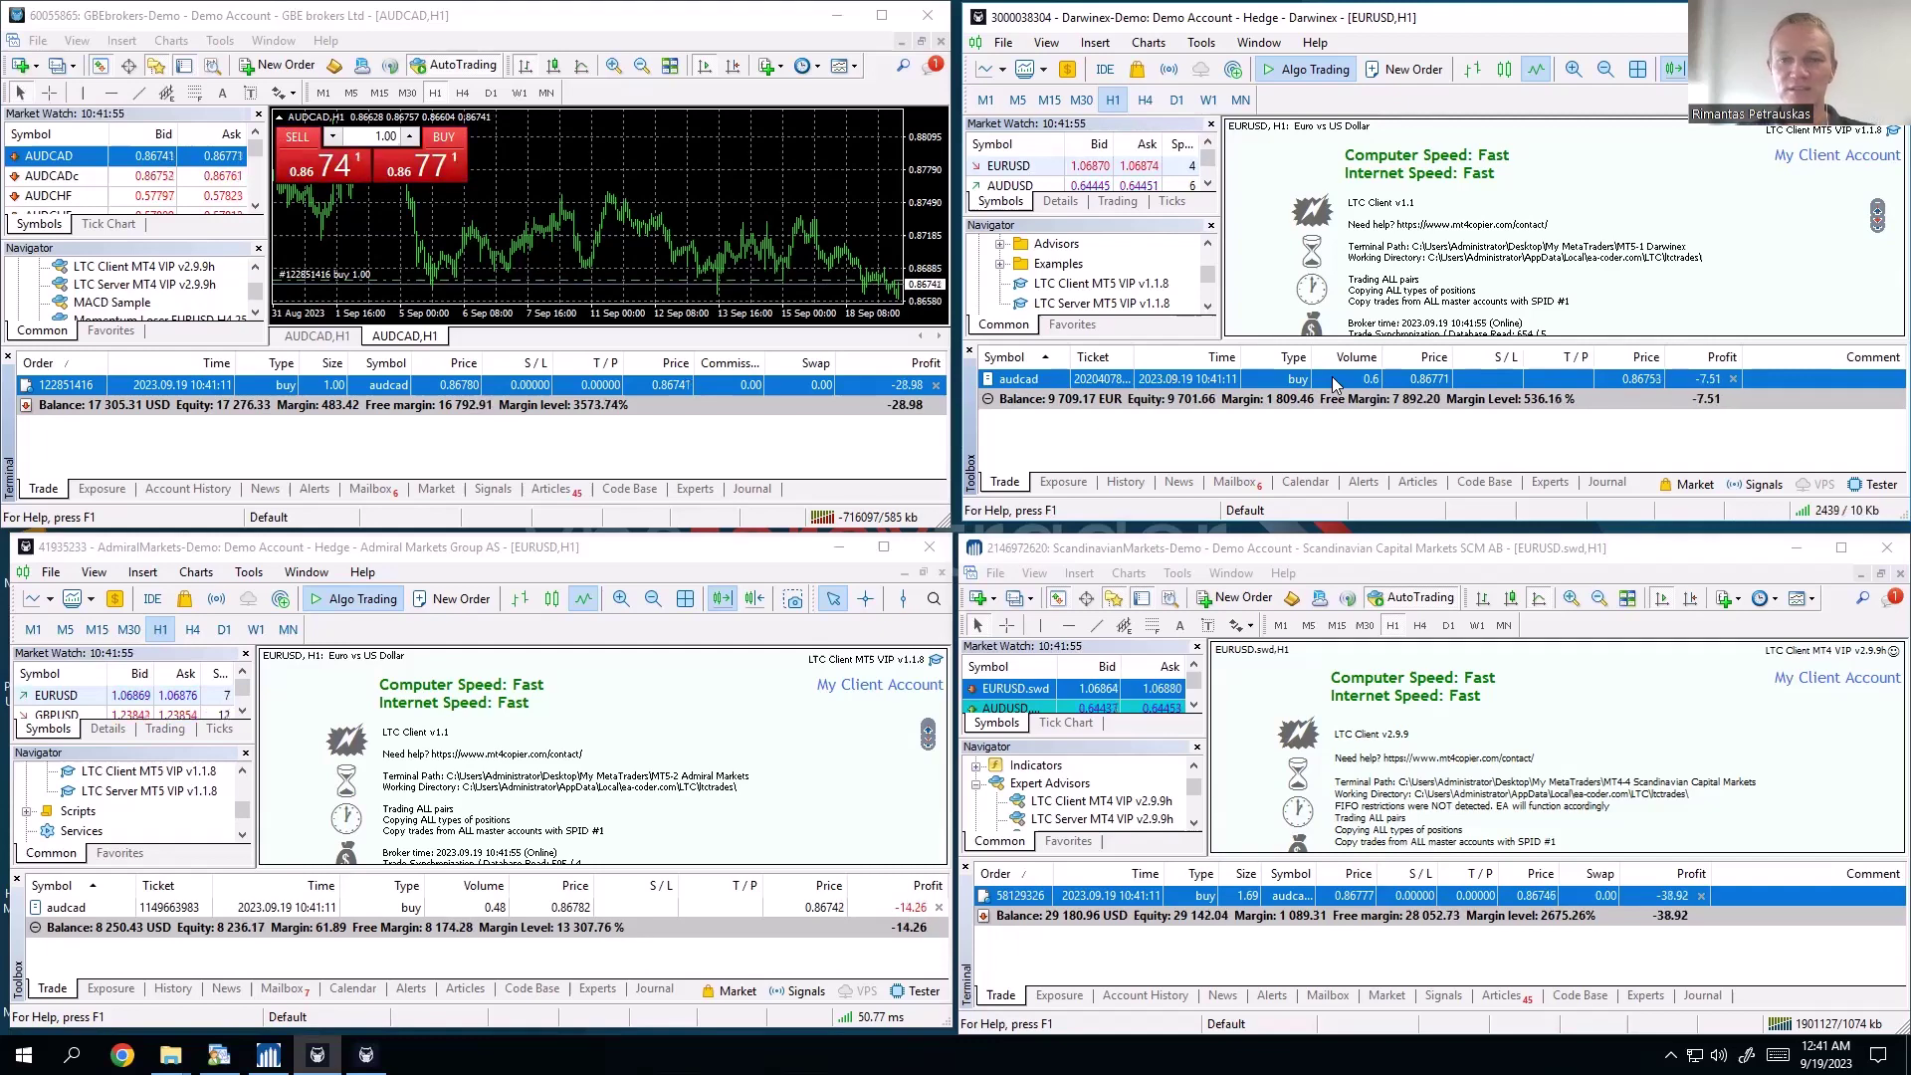
click(1070, 401)
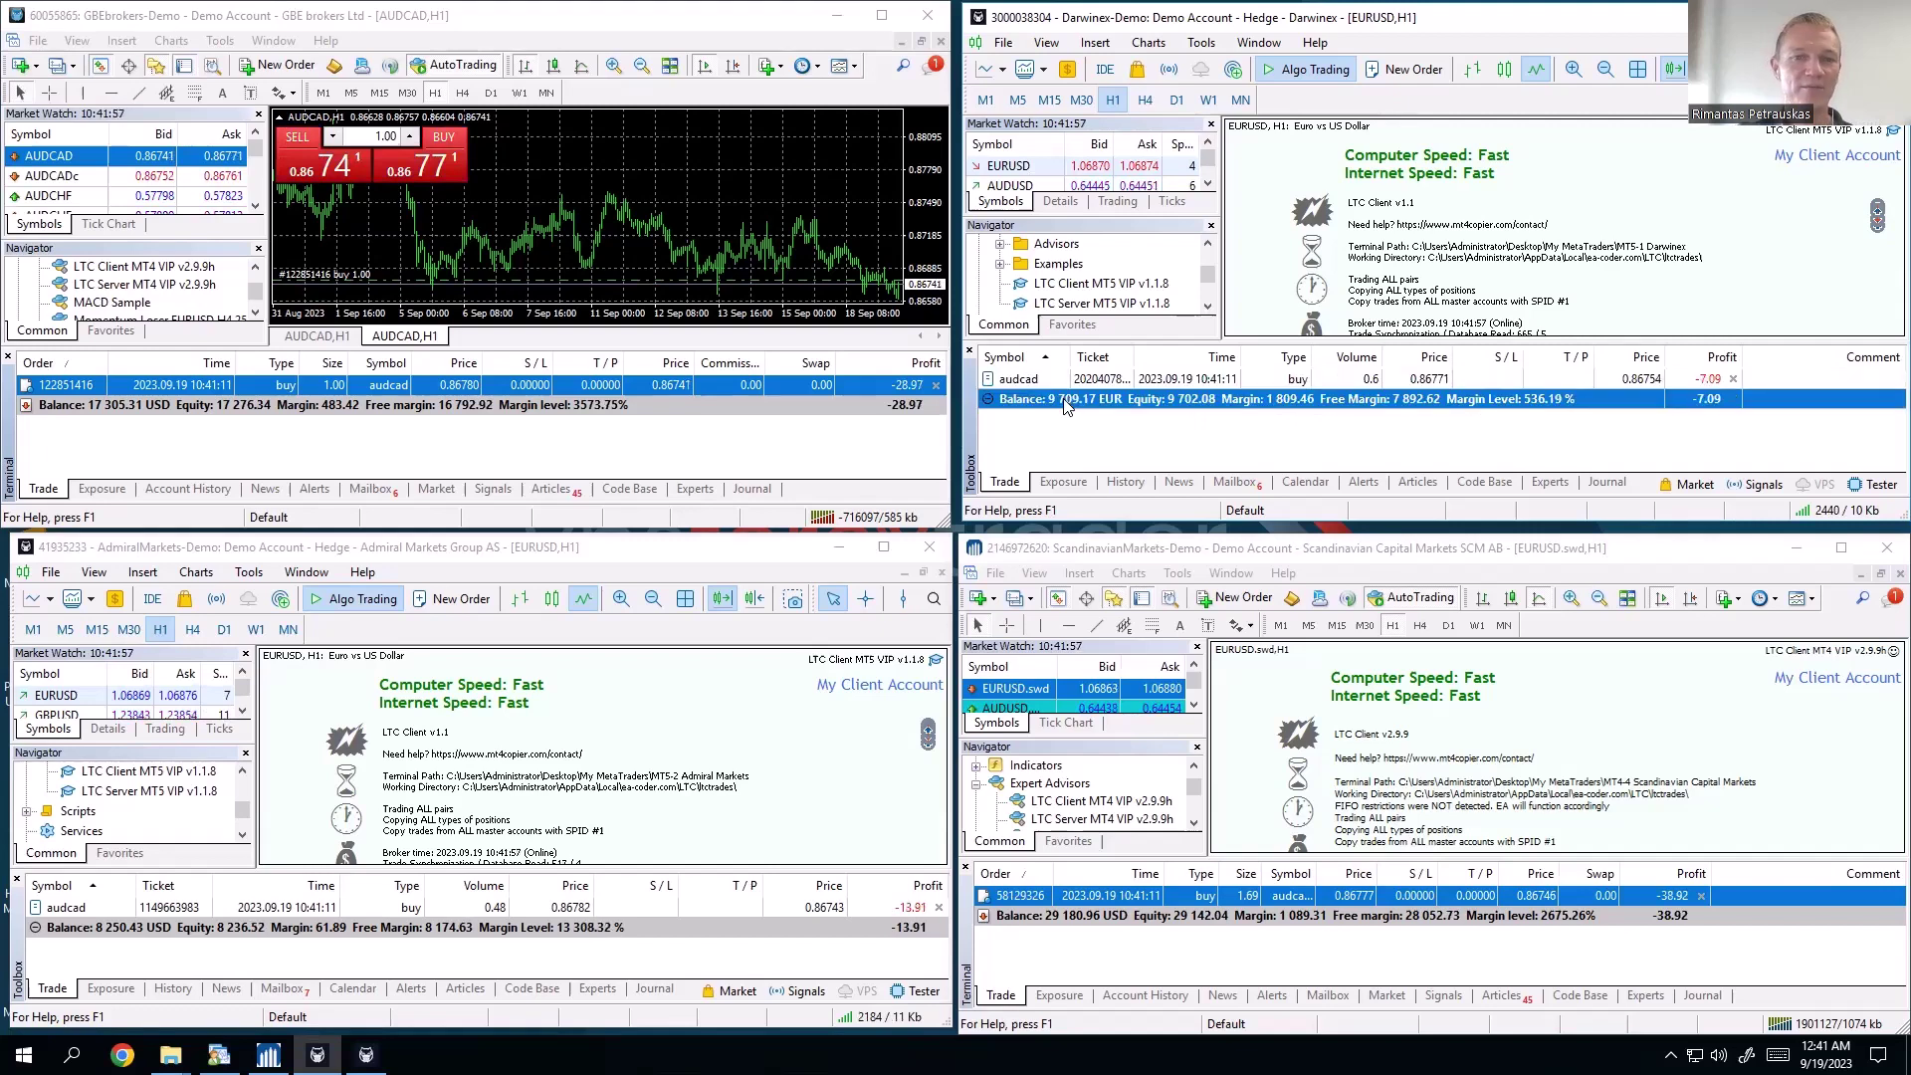
click(1384, 379)
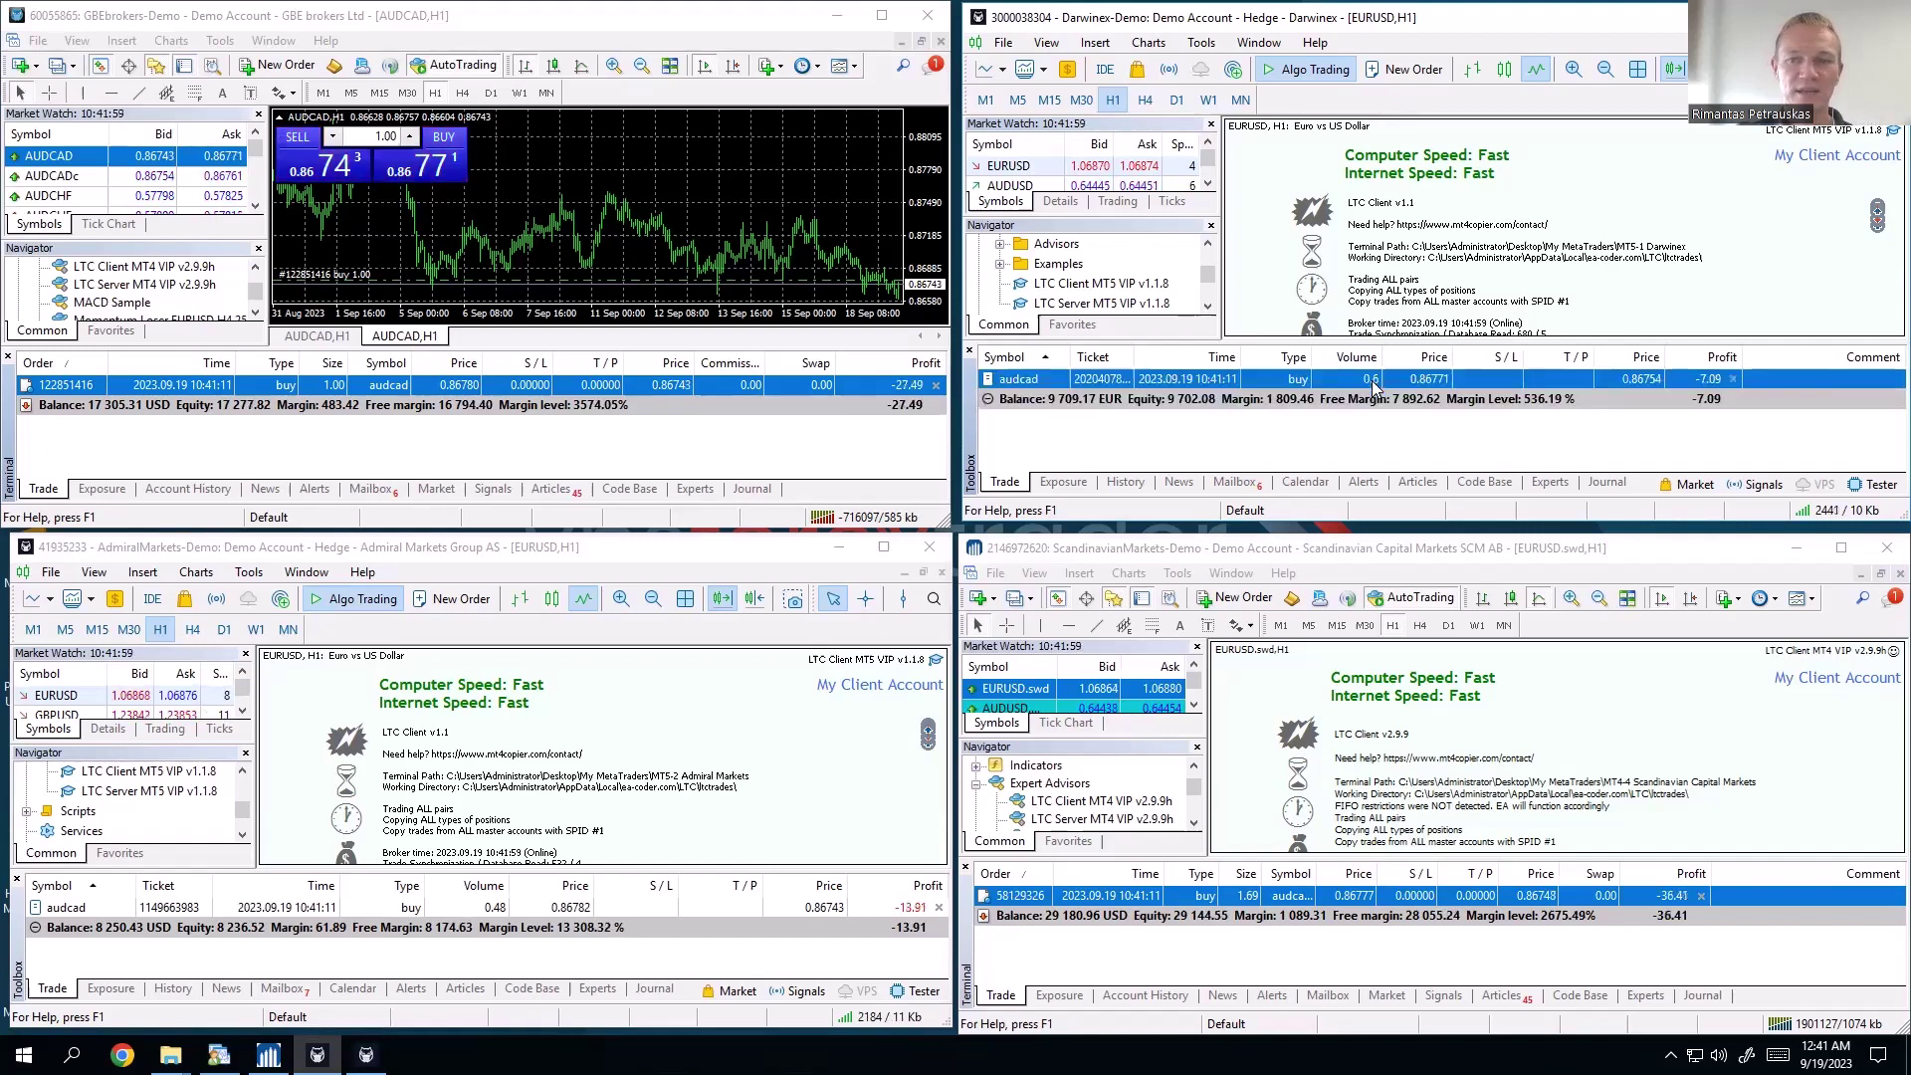
click(187, 908)
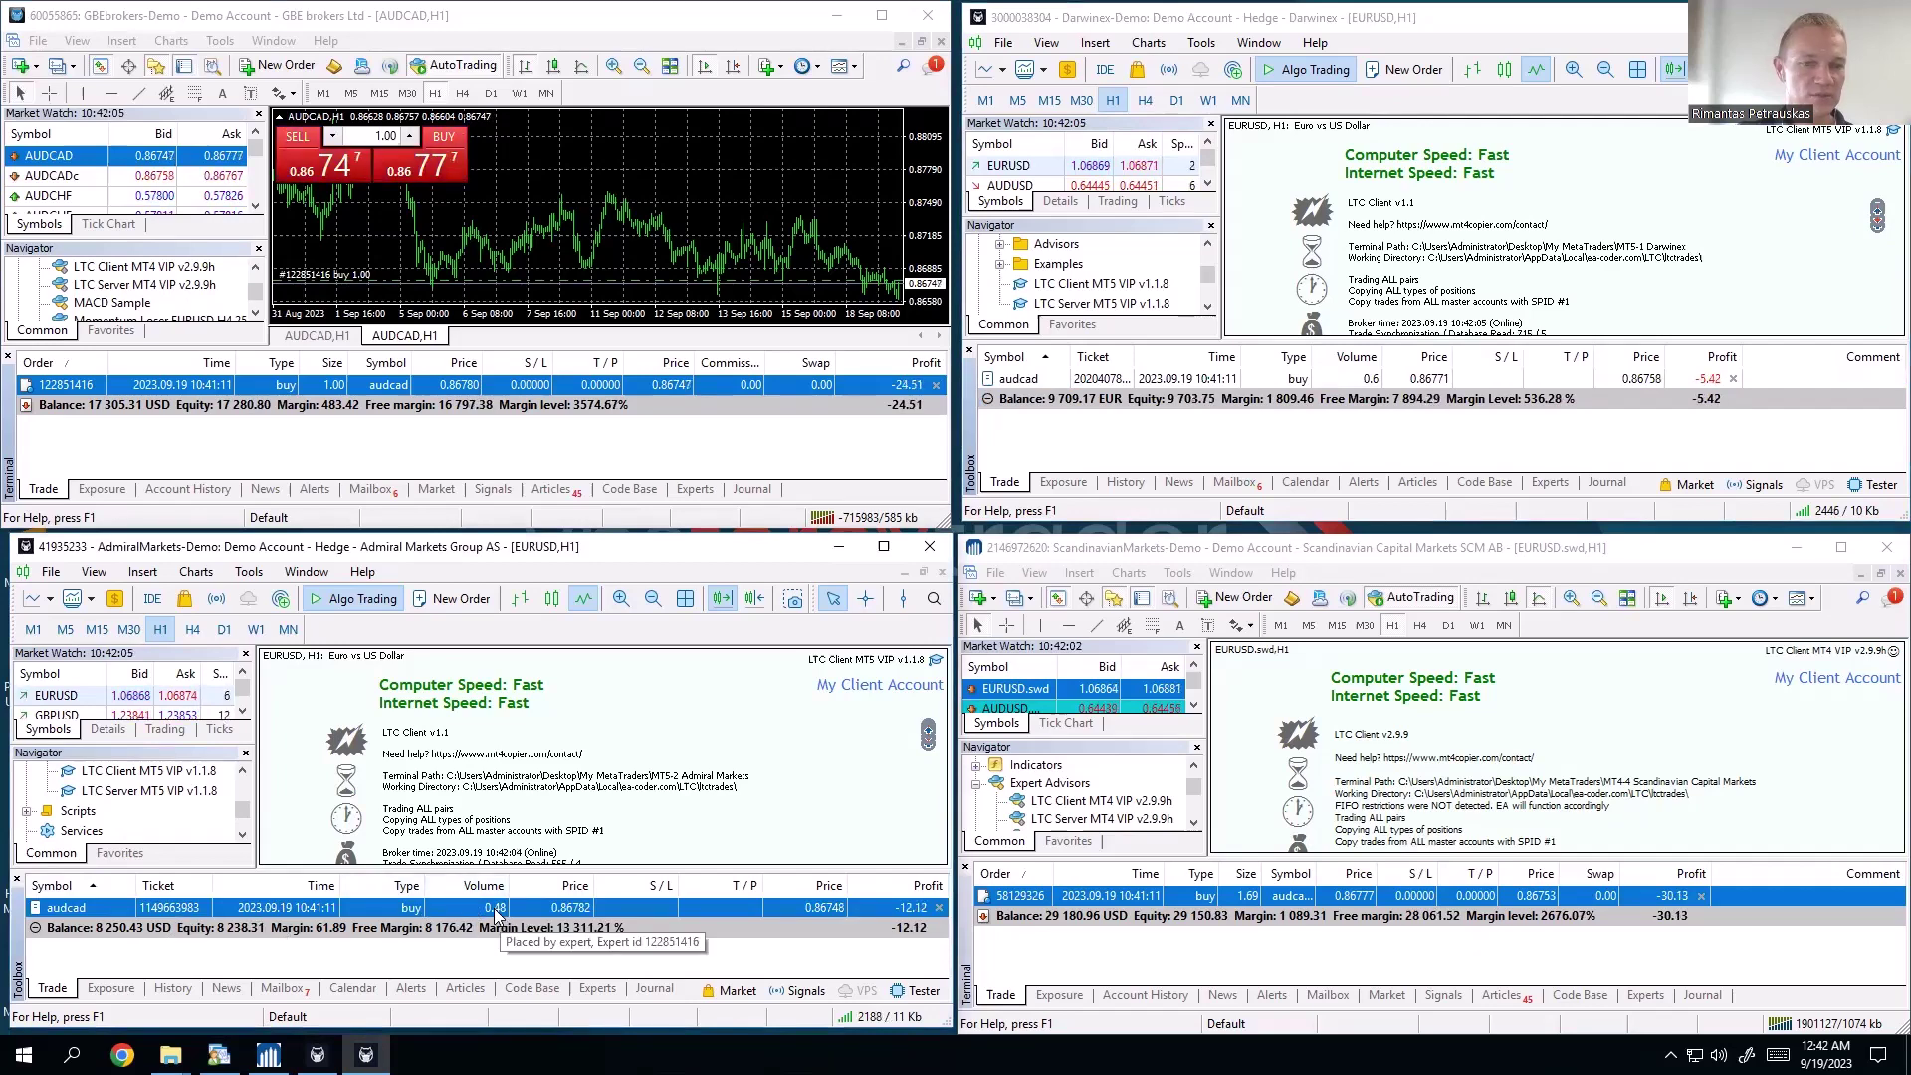
click(1232, 906)
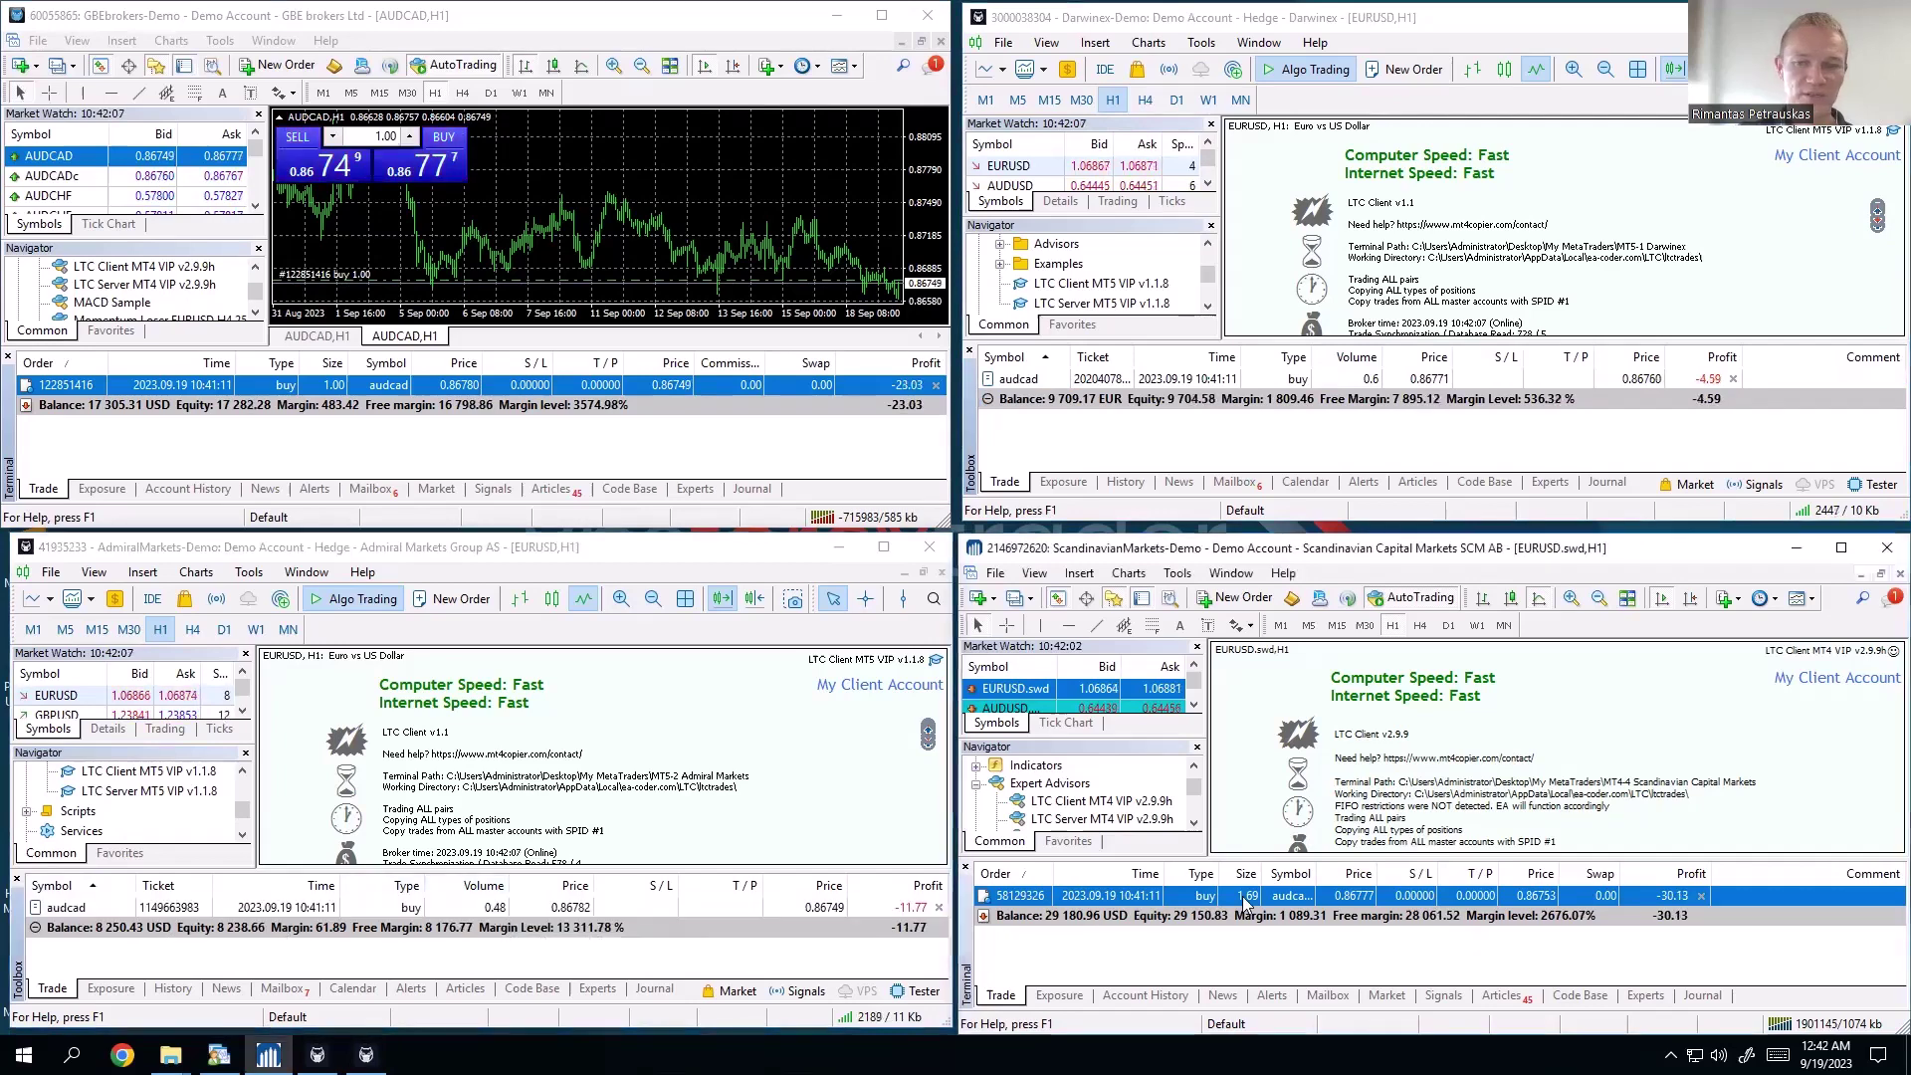
click(1246, 915)
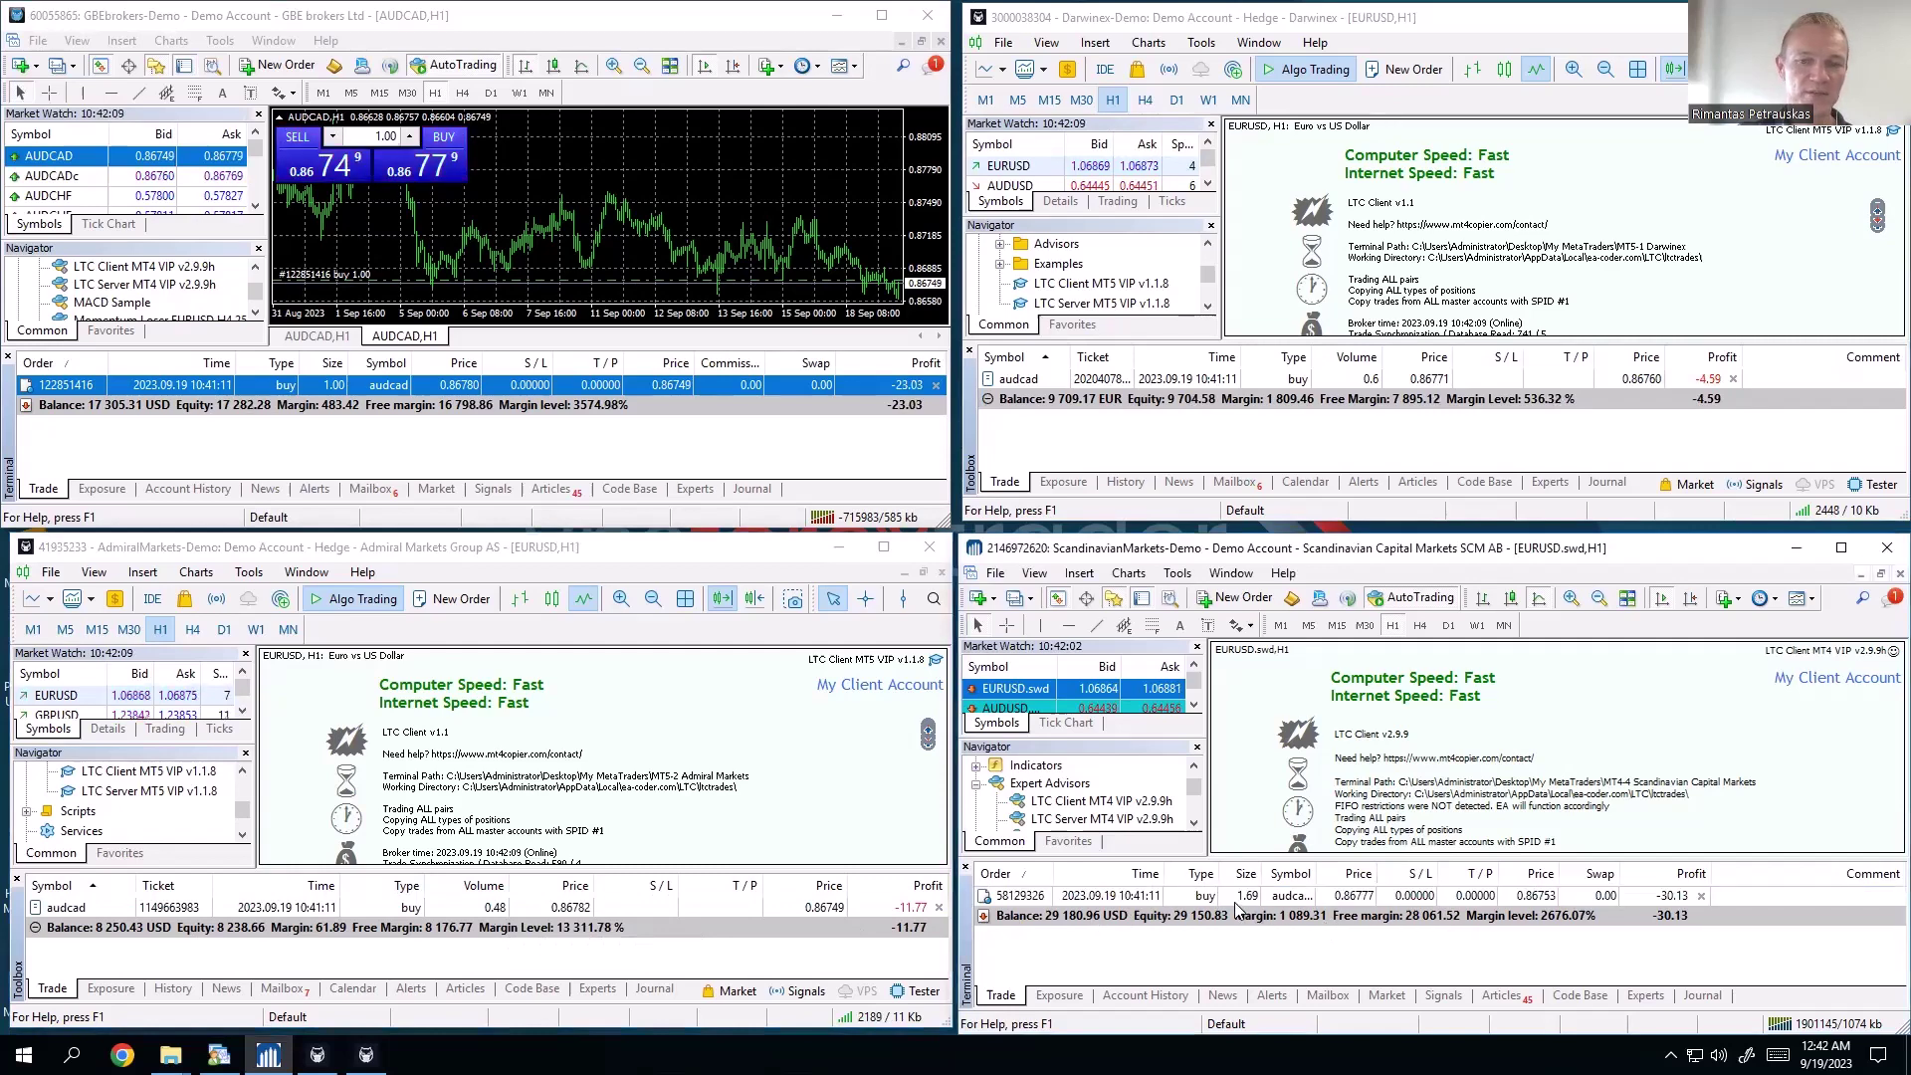
click(1239, 900)
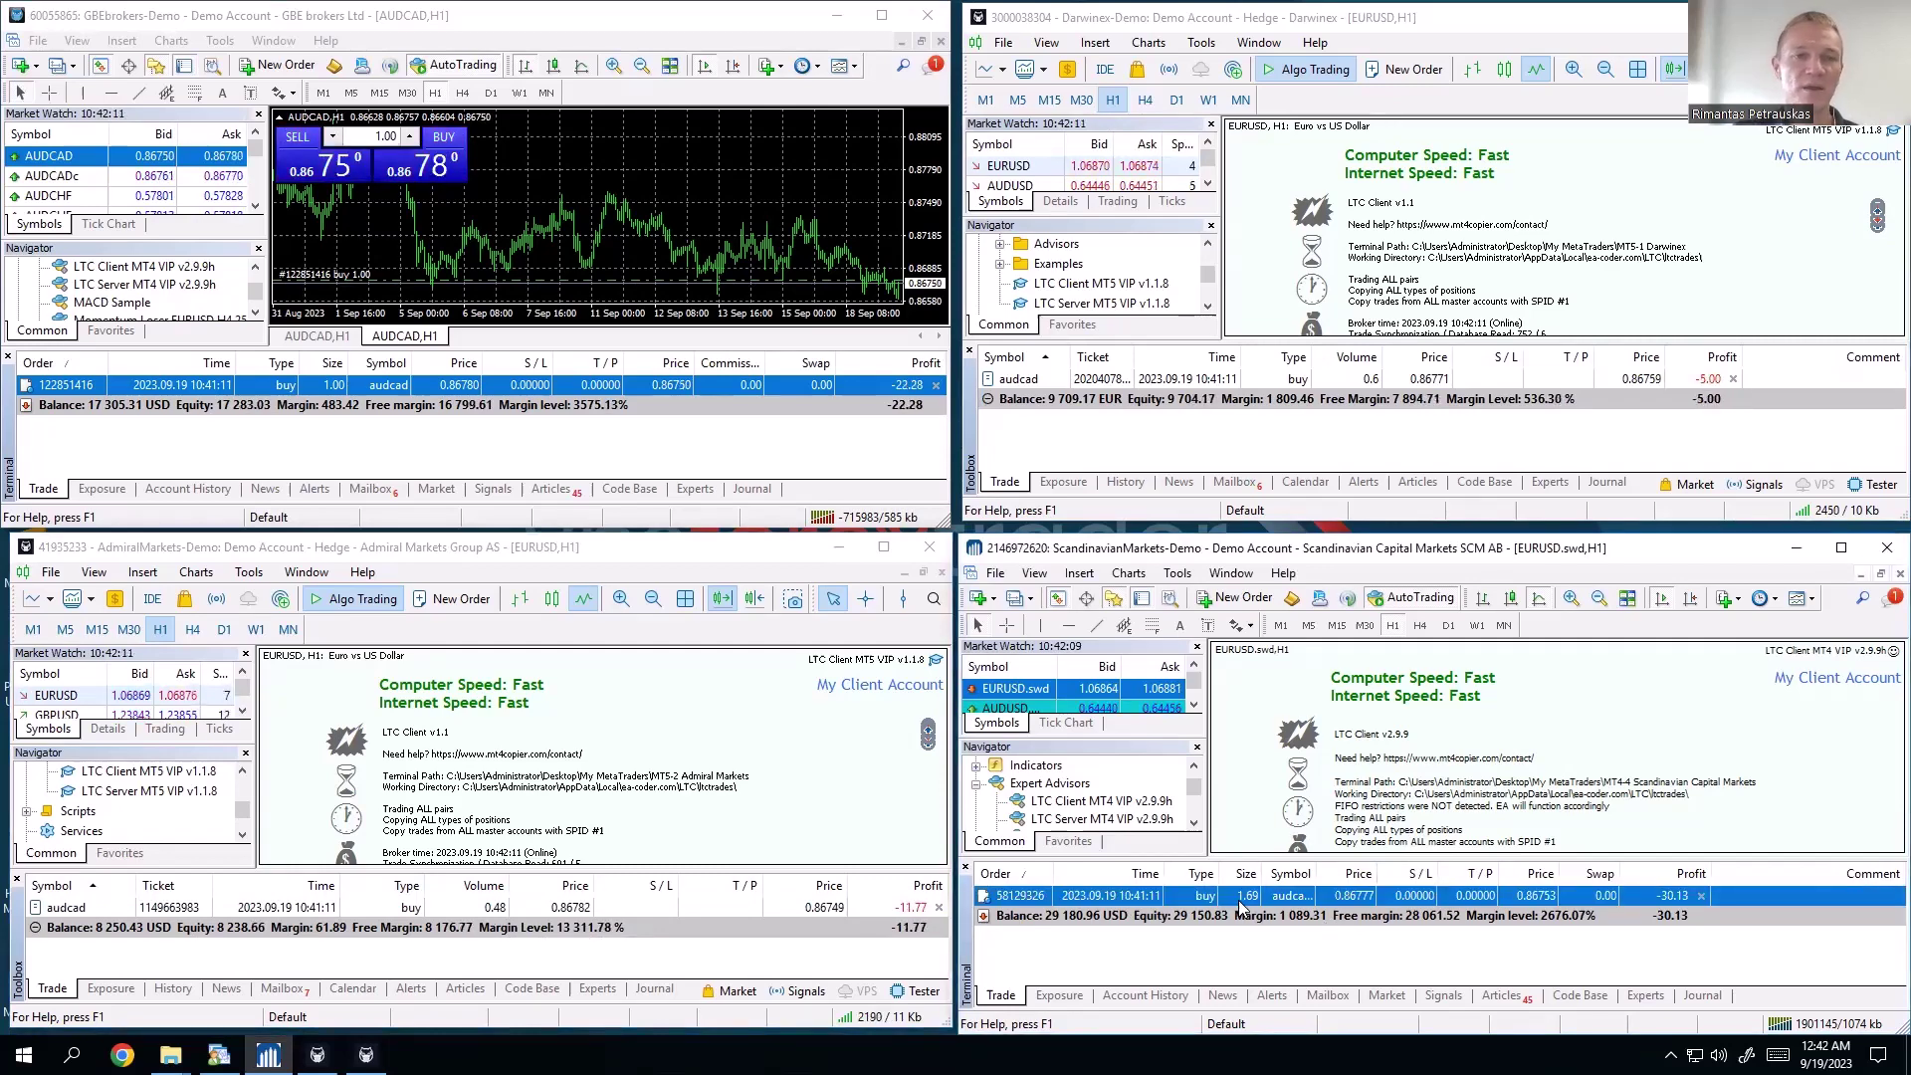
click(886, 428)
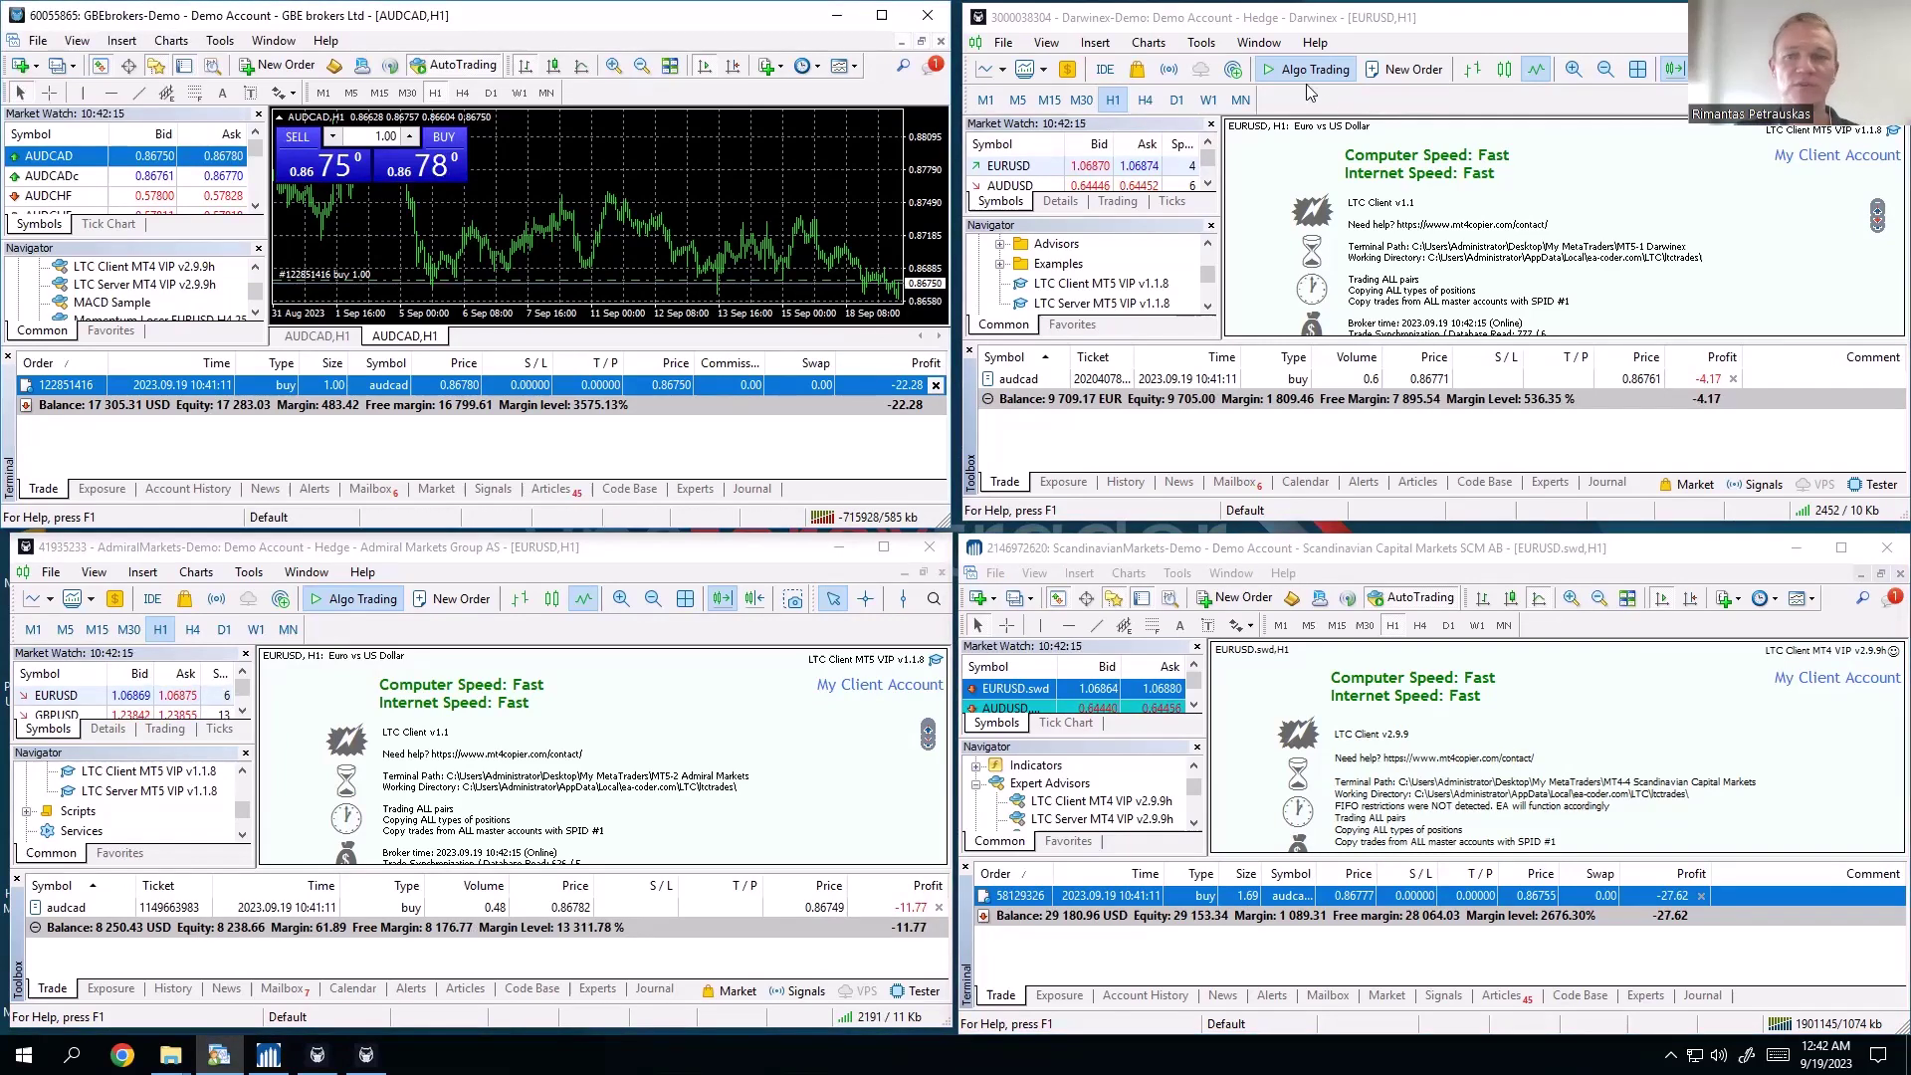
click(1262, 437)
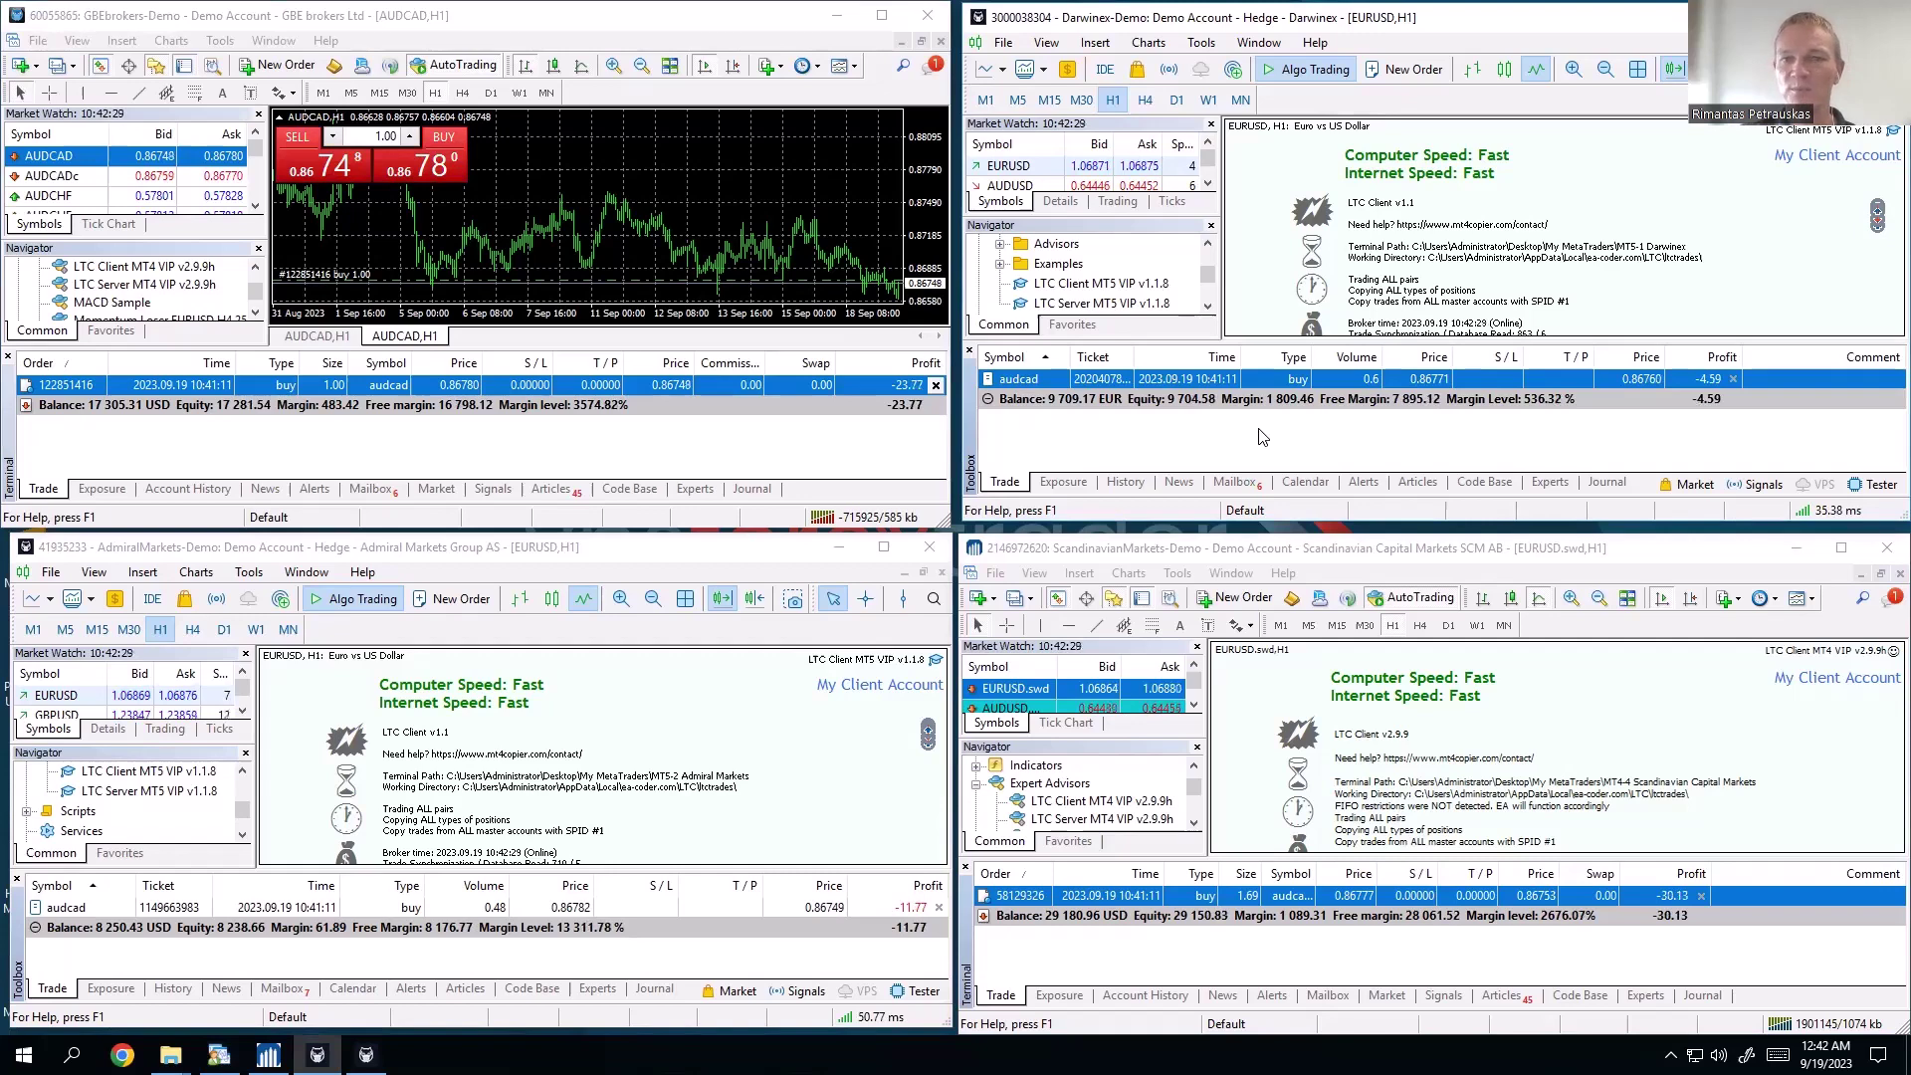
click(796, 258)
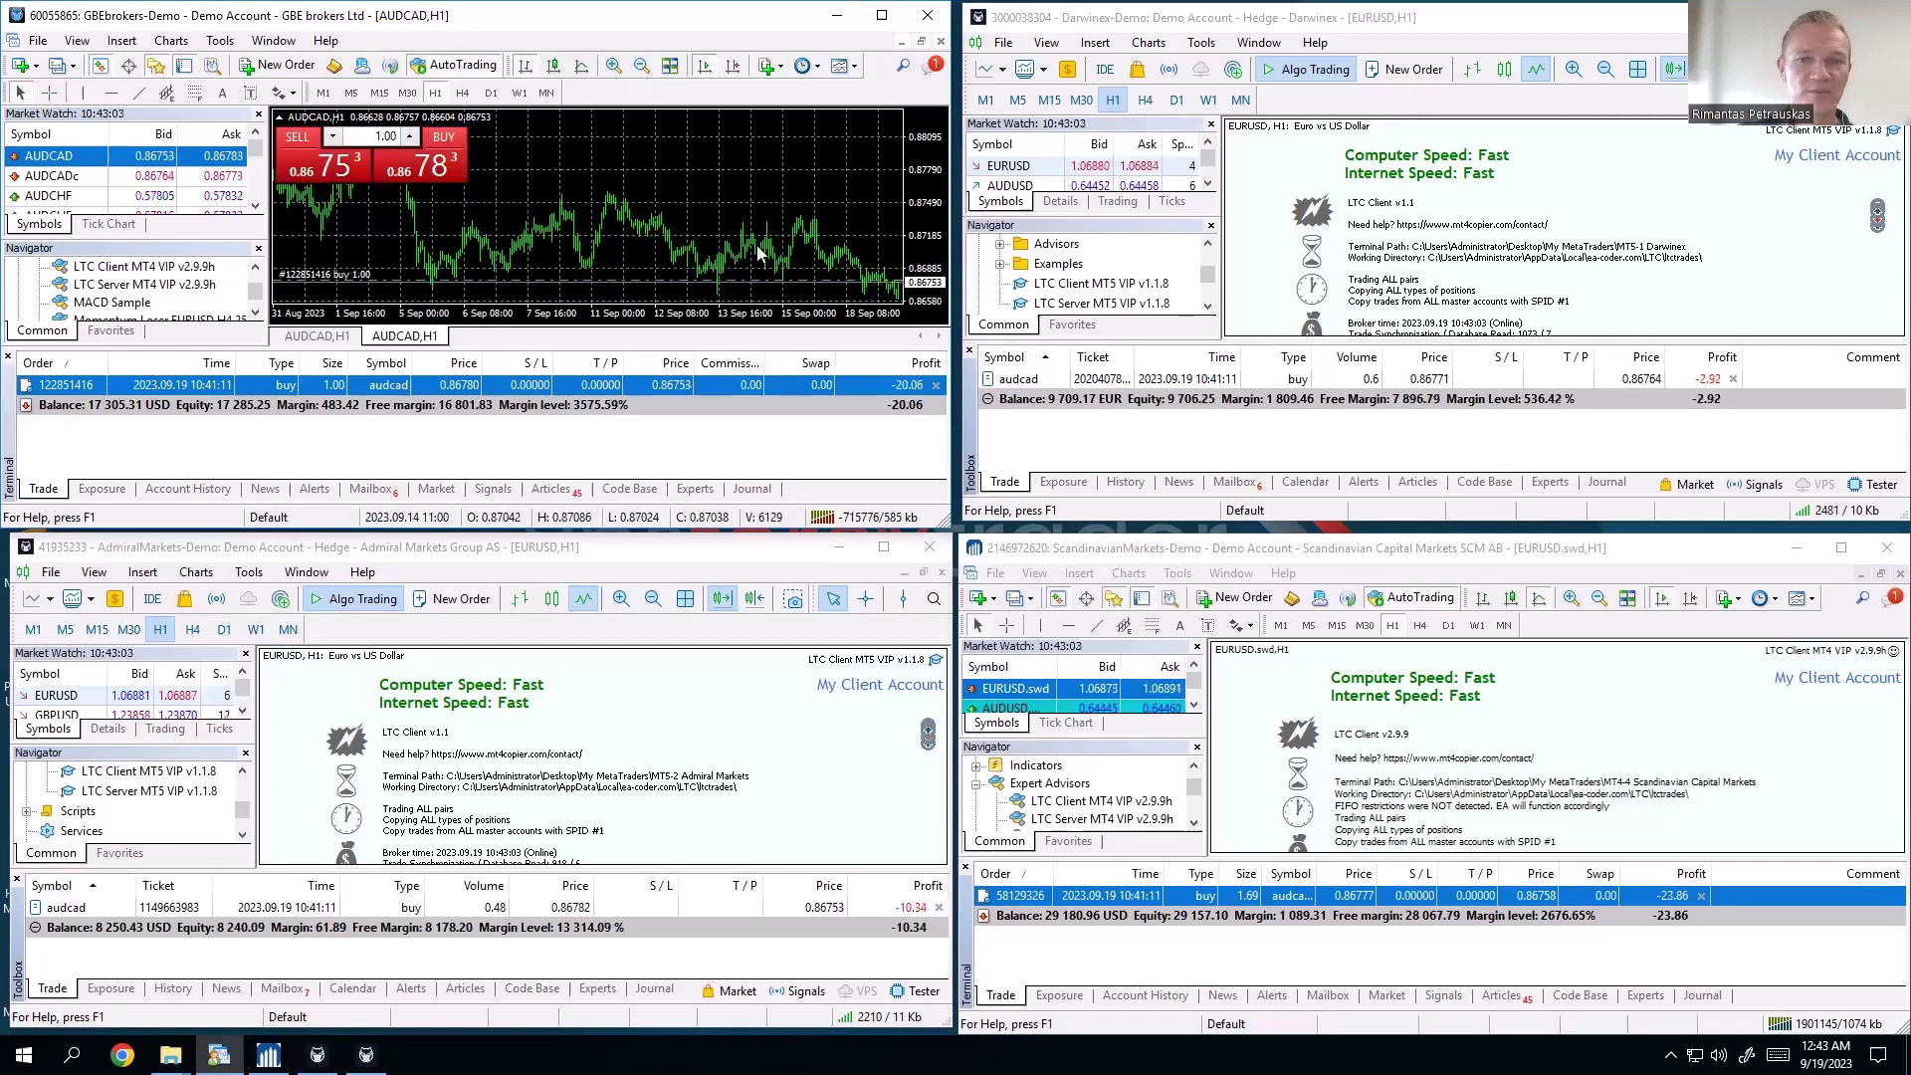
Drag a stop loss onto the master AUDCAD buy and clear SL/TP on the Admiral and Darwinex copies.
drag(754, 286, 736, 215)
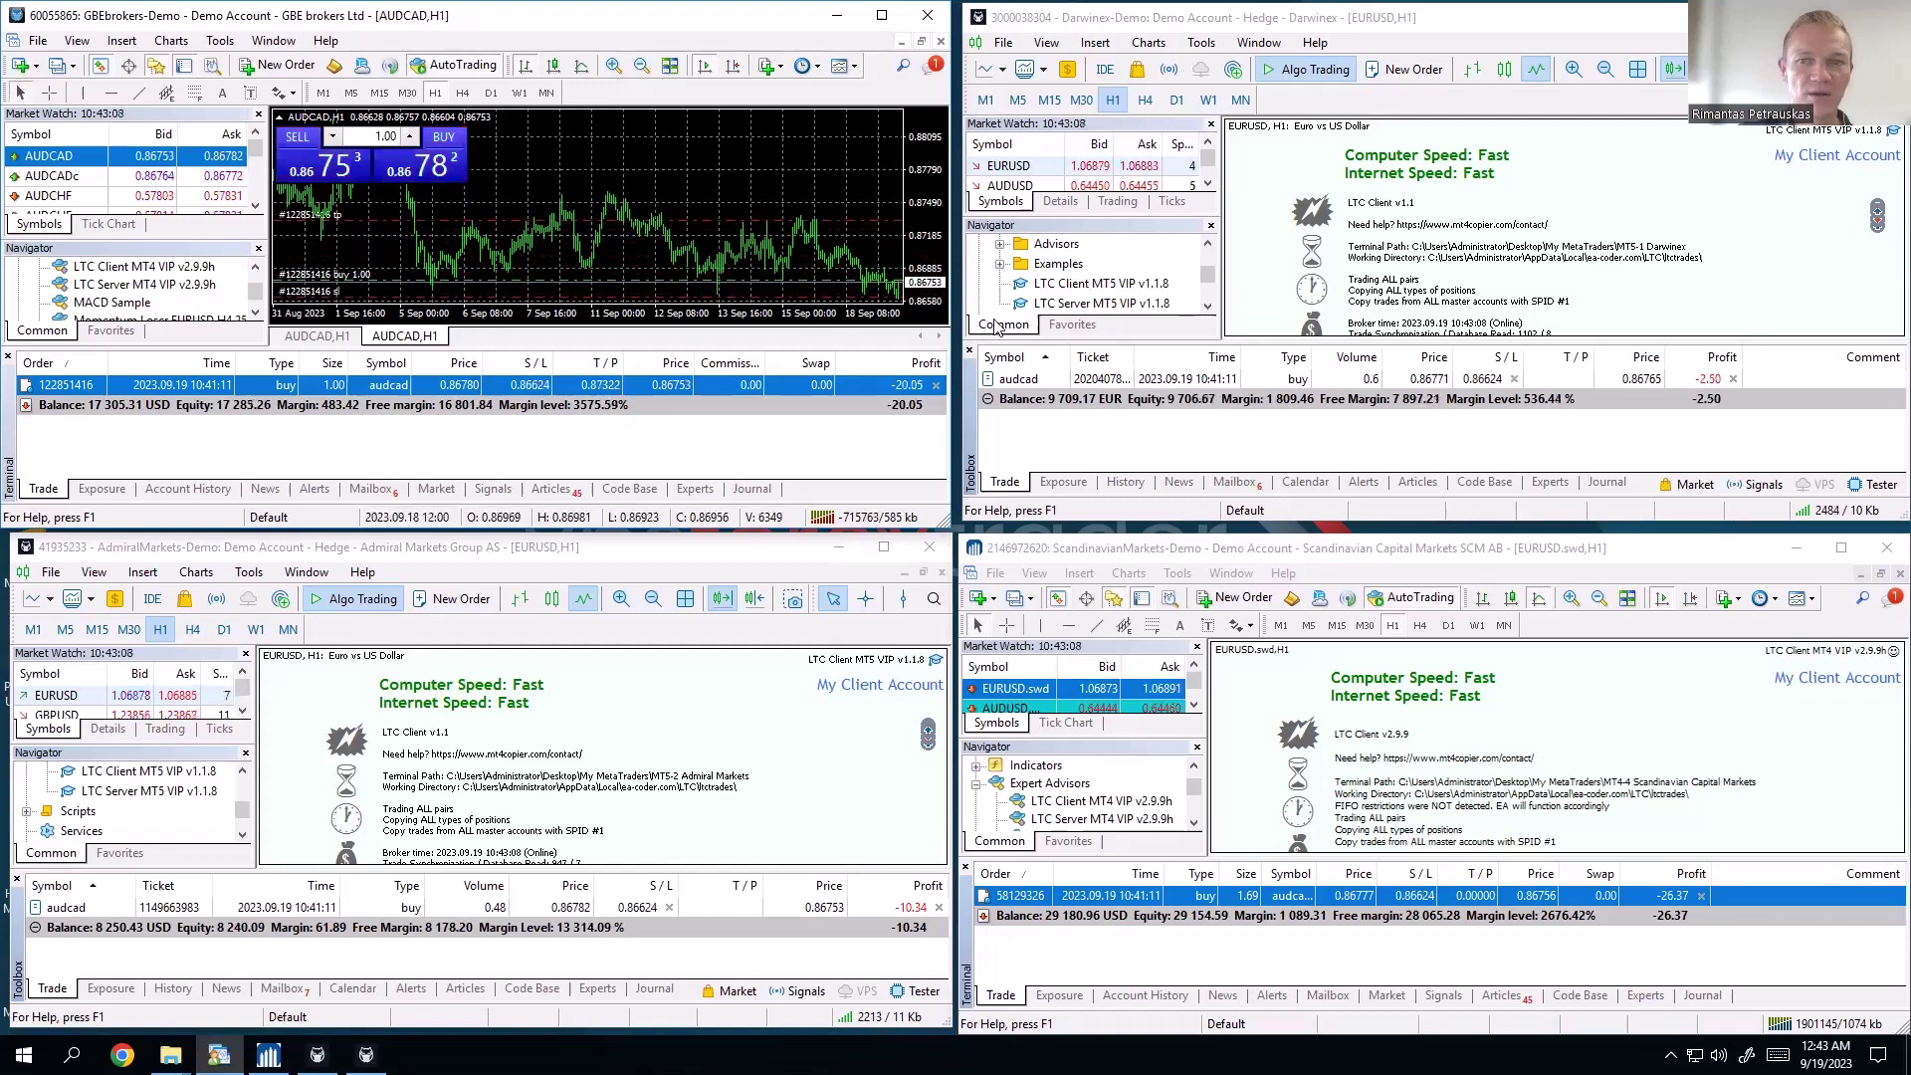
click(1553, 384)
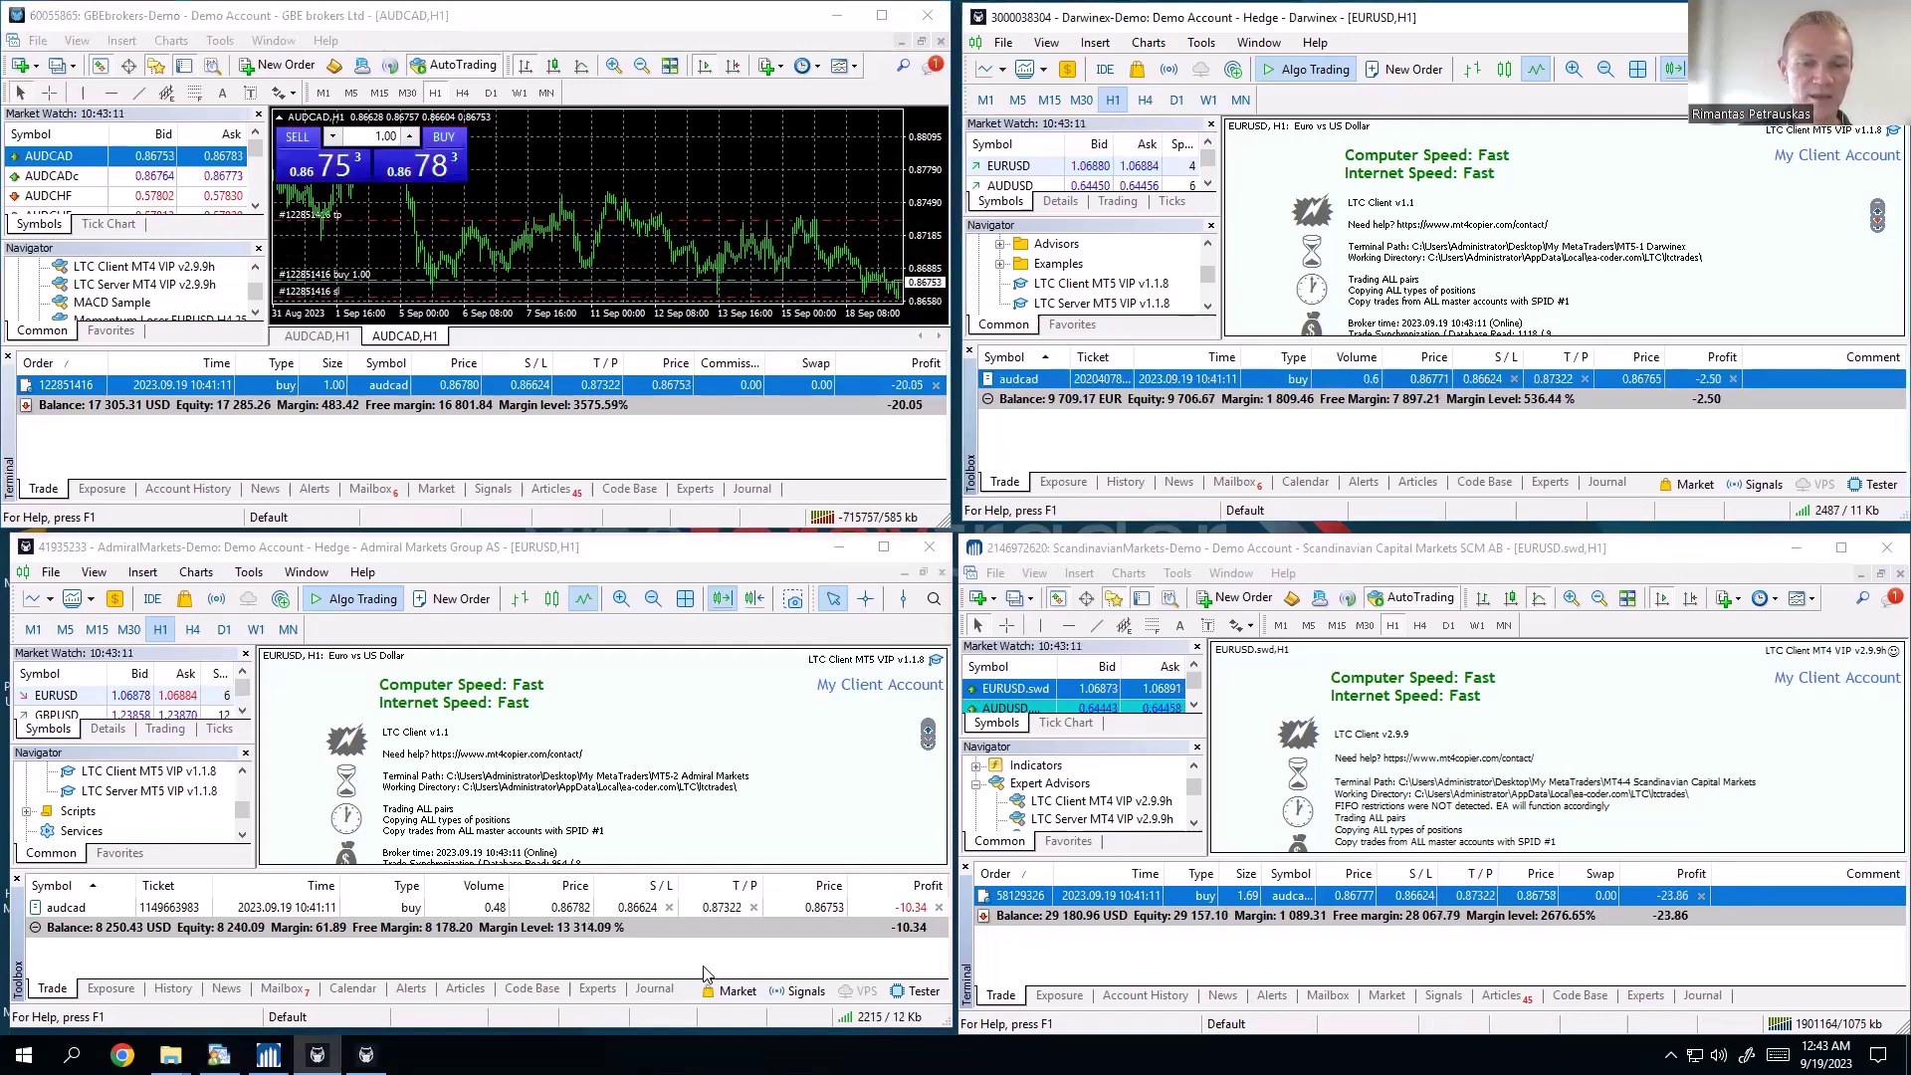
click(669, 906)
click(753, 907)
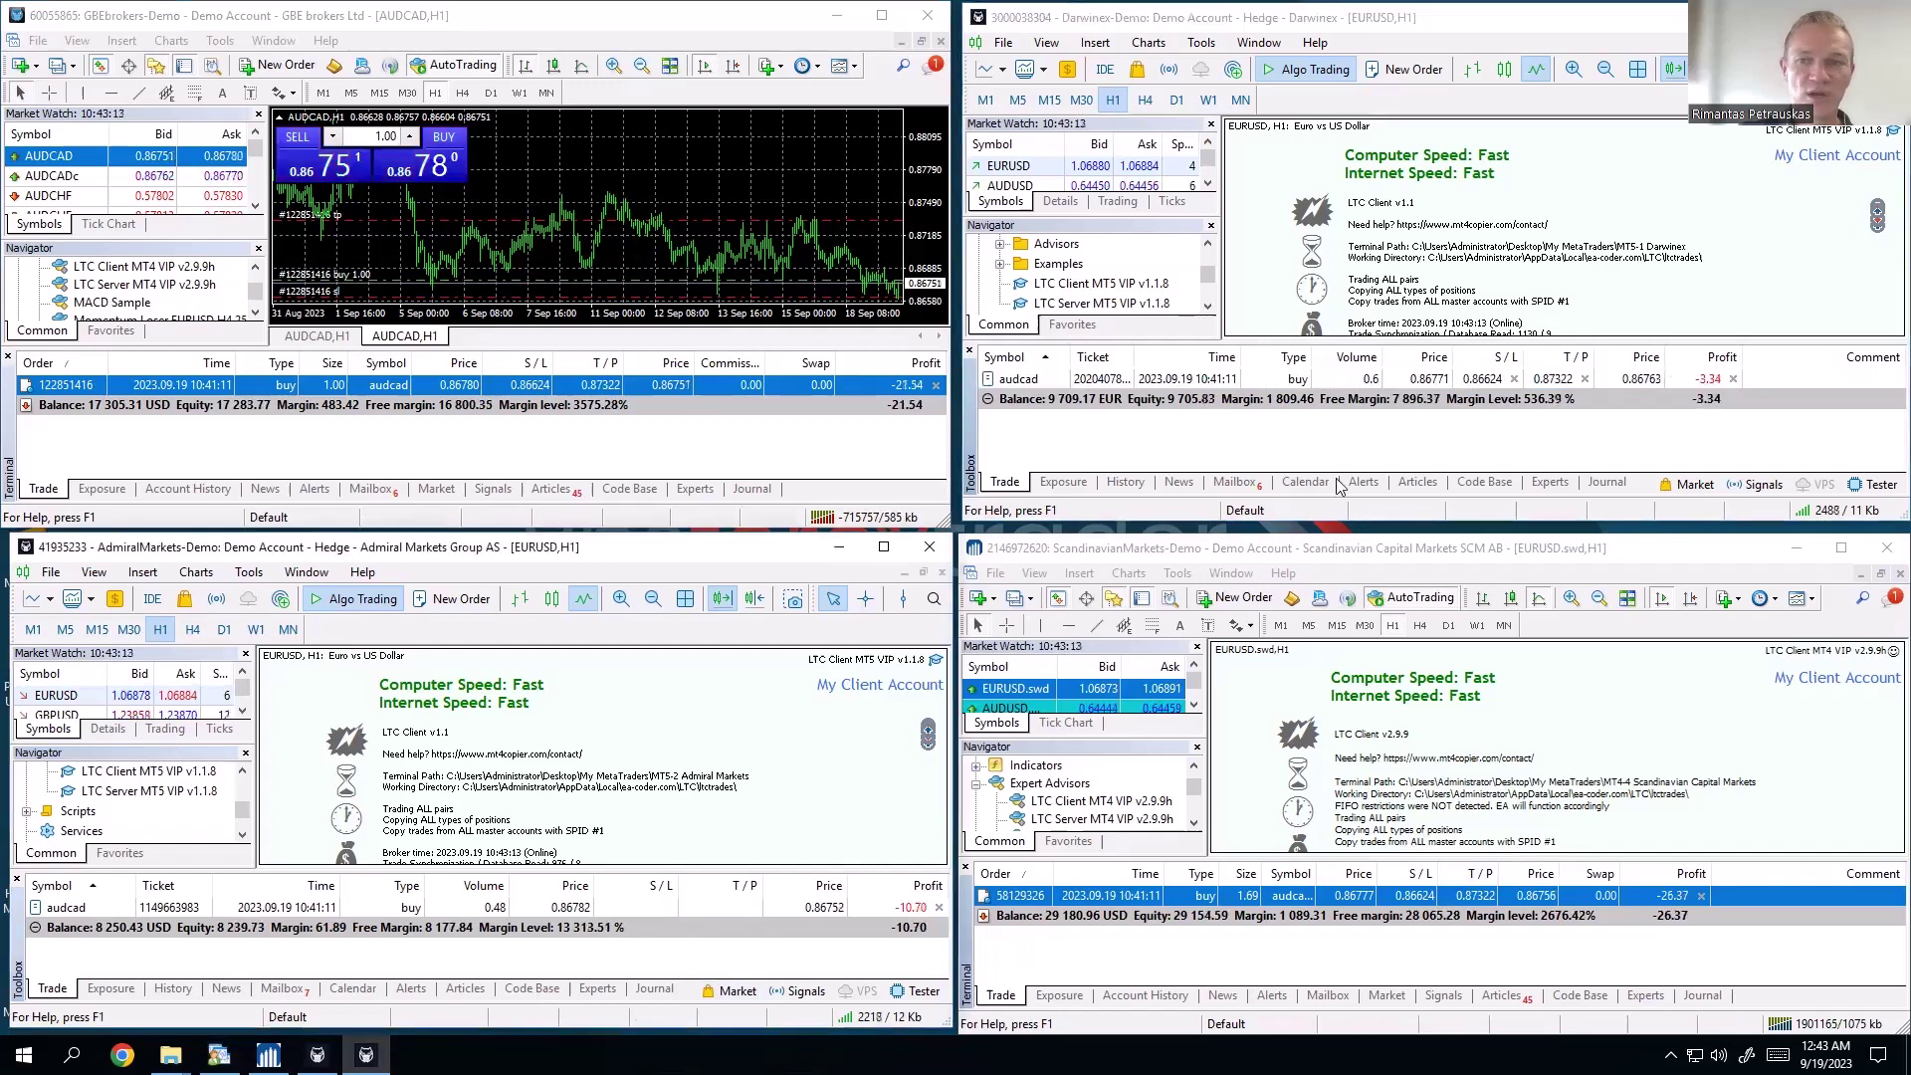
click(1585, 378)
click(1514, 378)
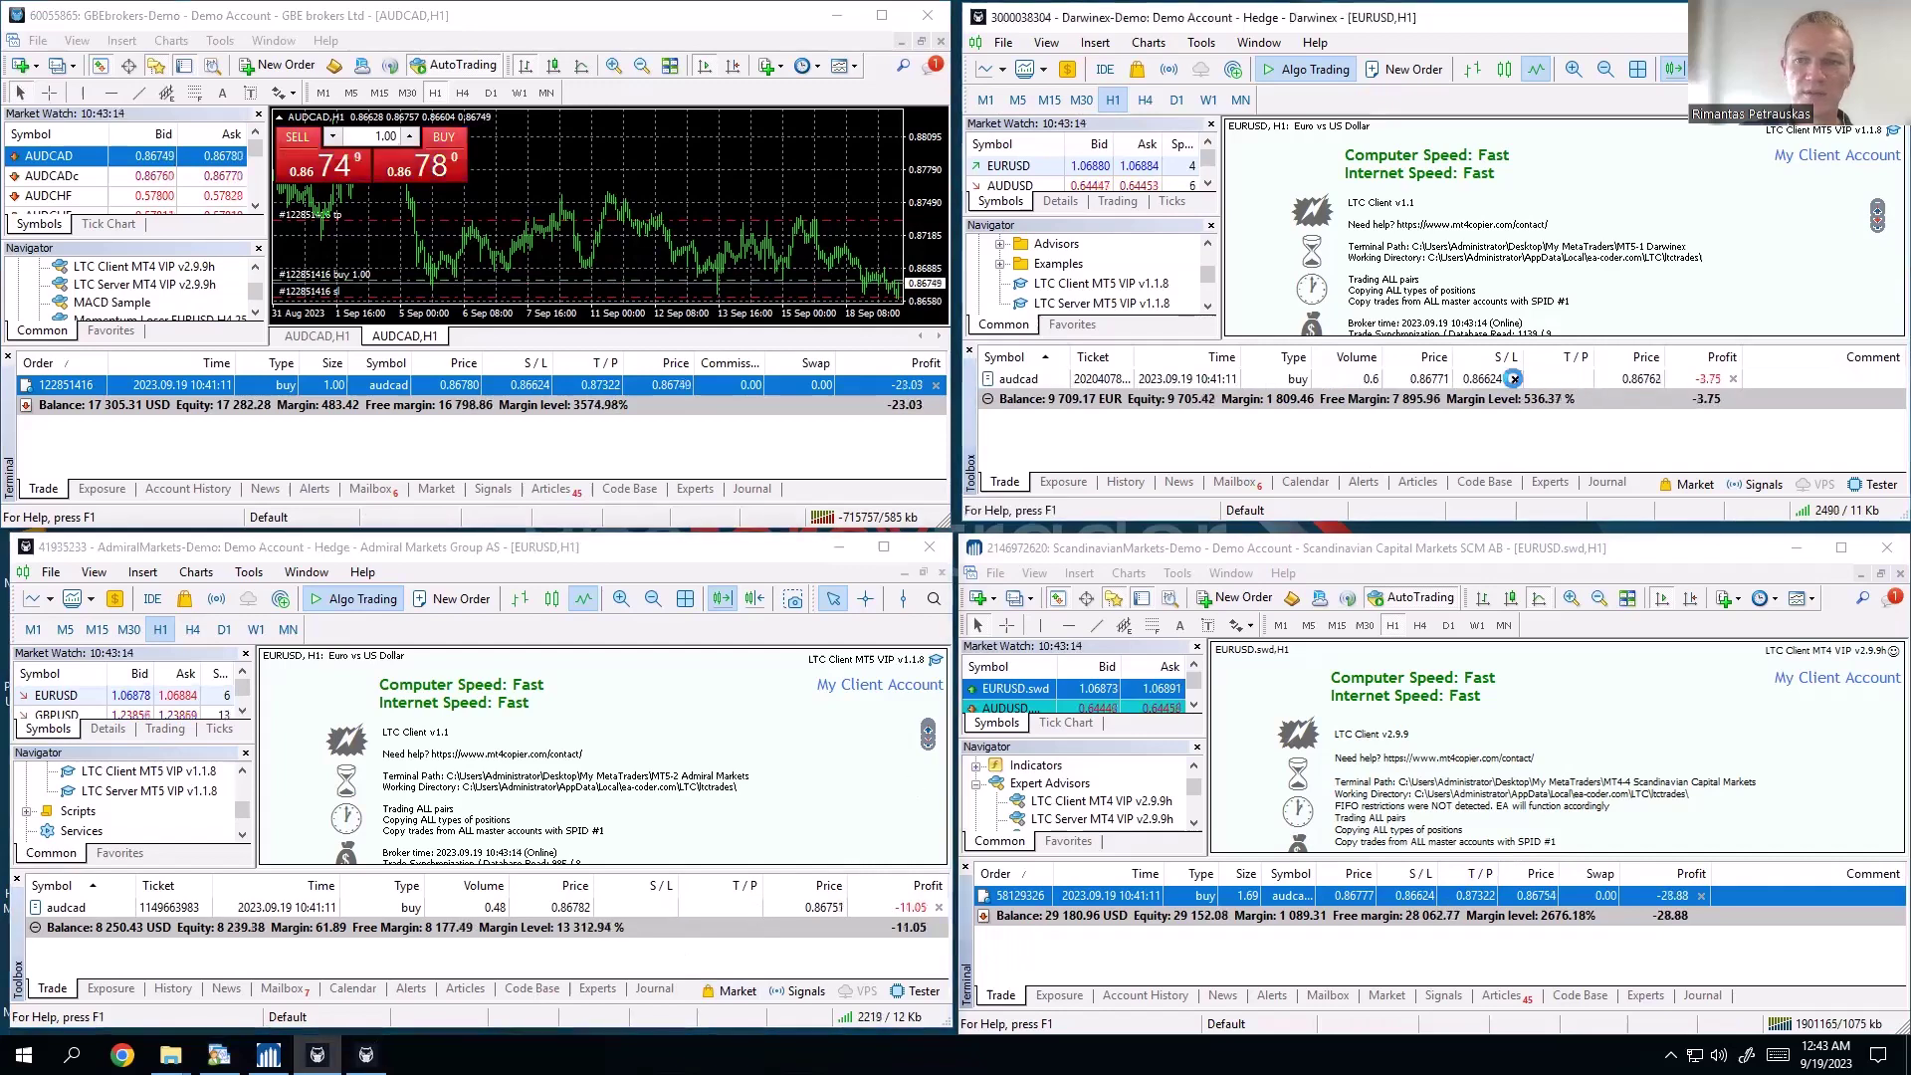
Clear the stop loss and take profit on the Scandinavian copy via Modify Order.
double_click(1505, 898)
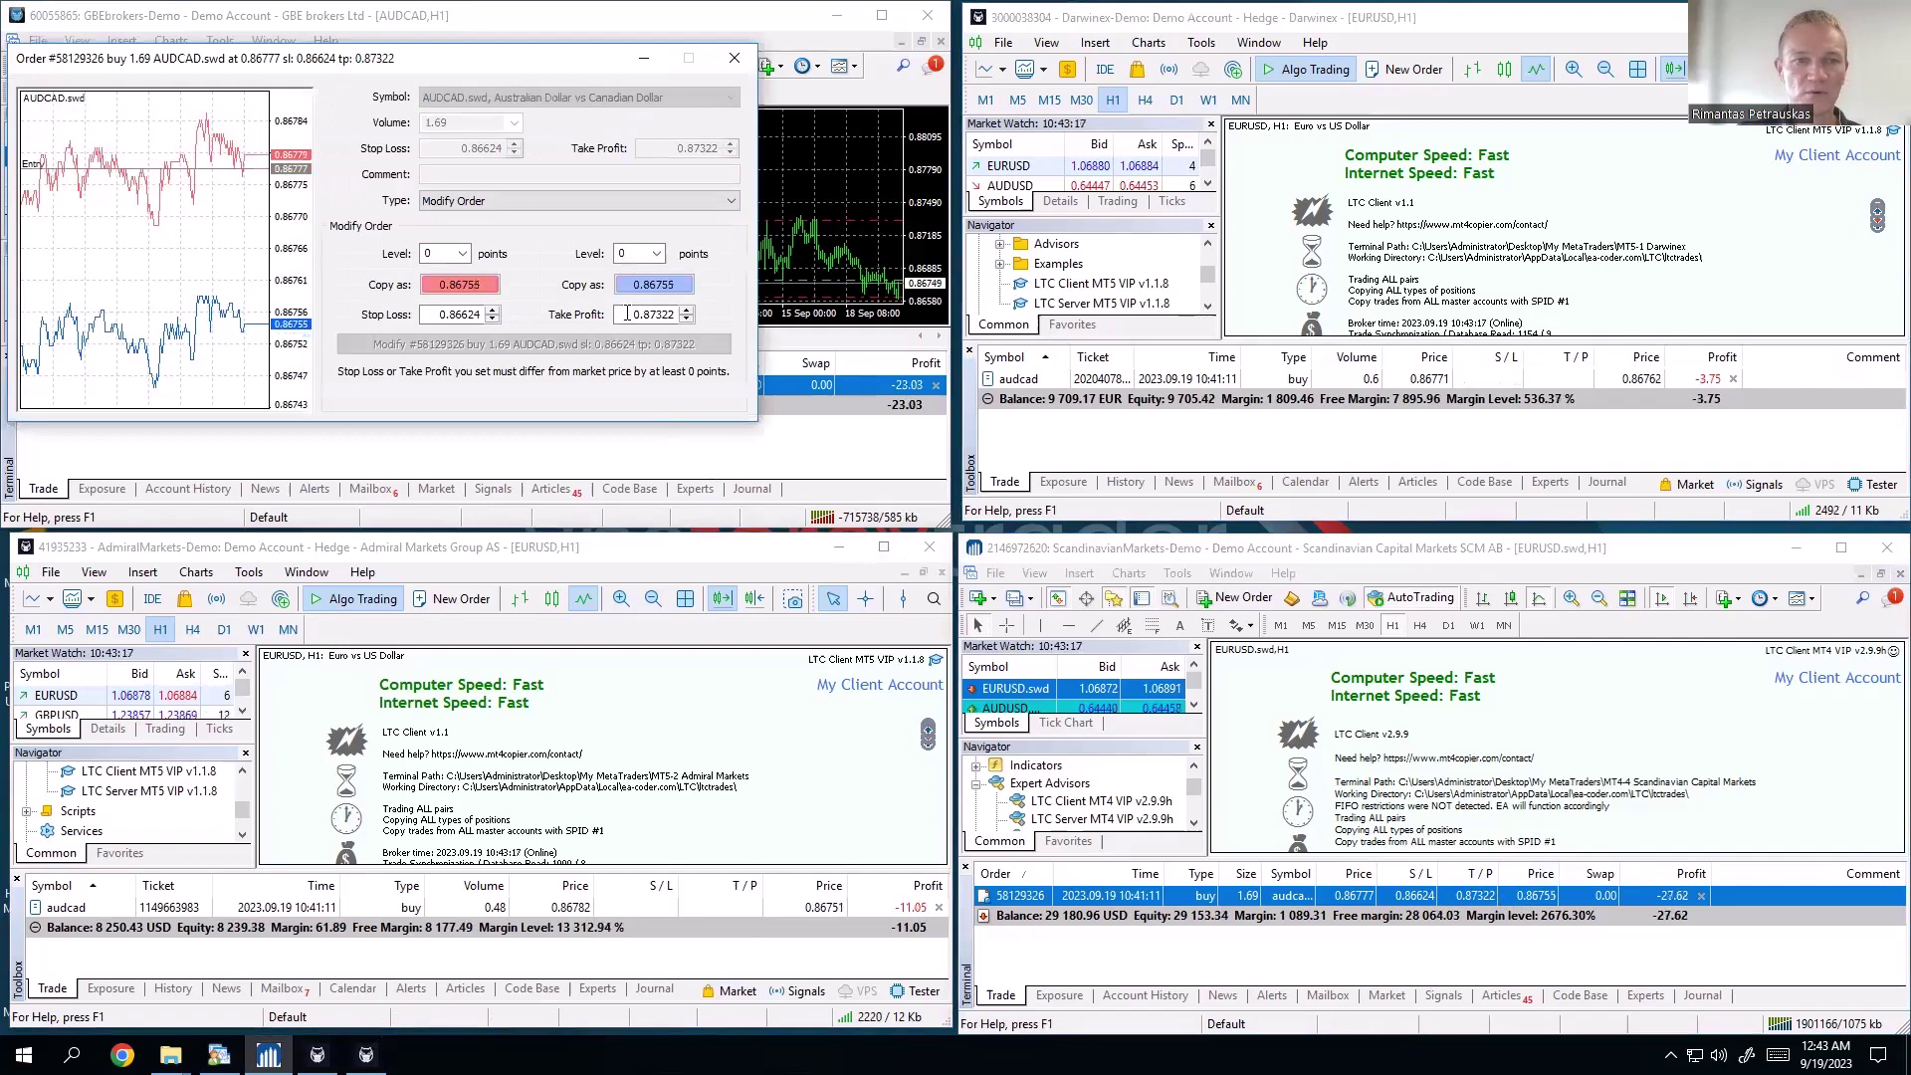
double_click(627, 314)
key(BackSpace)
key(shift+Tab)
key(BackSpace)
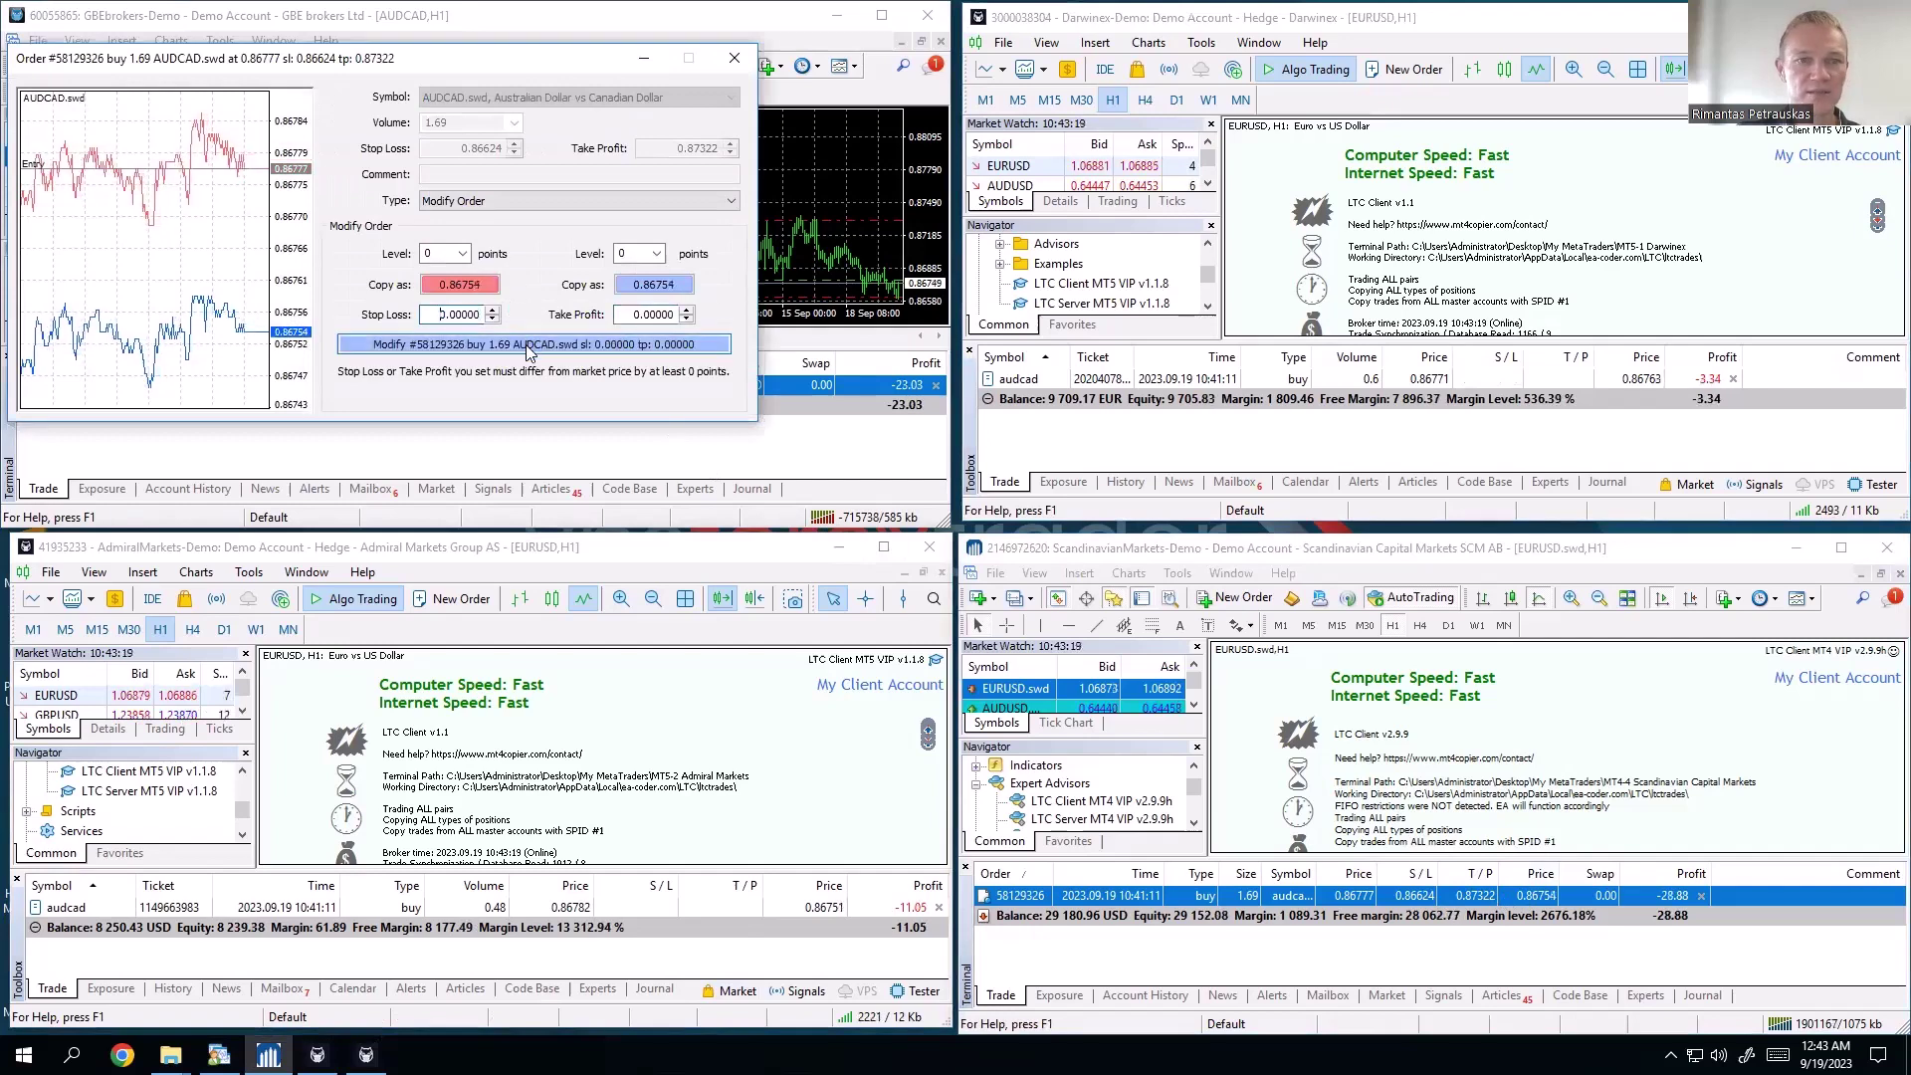
click(528, 345)
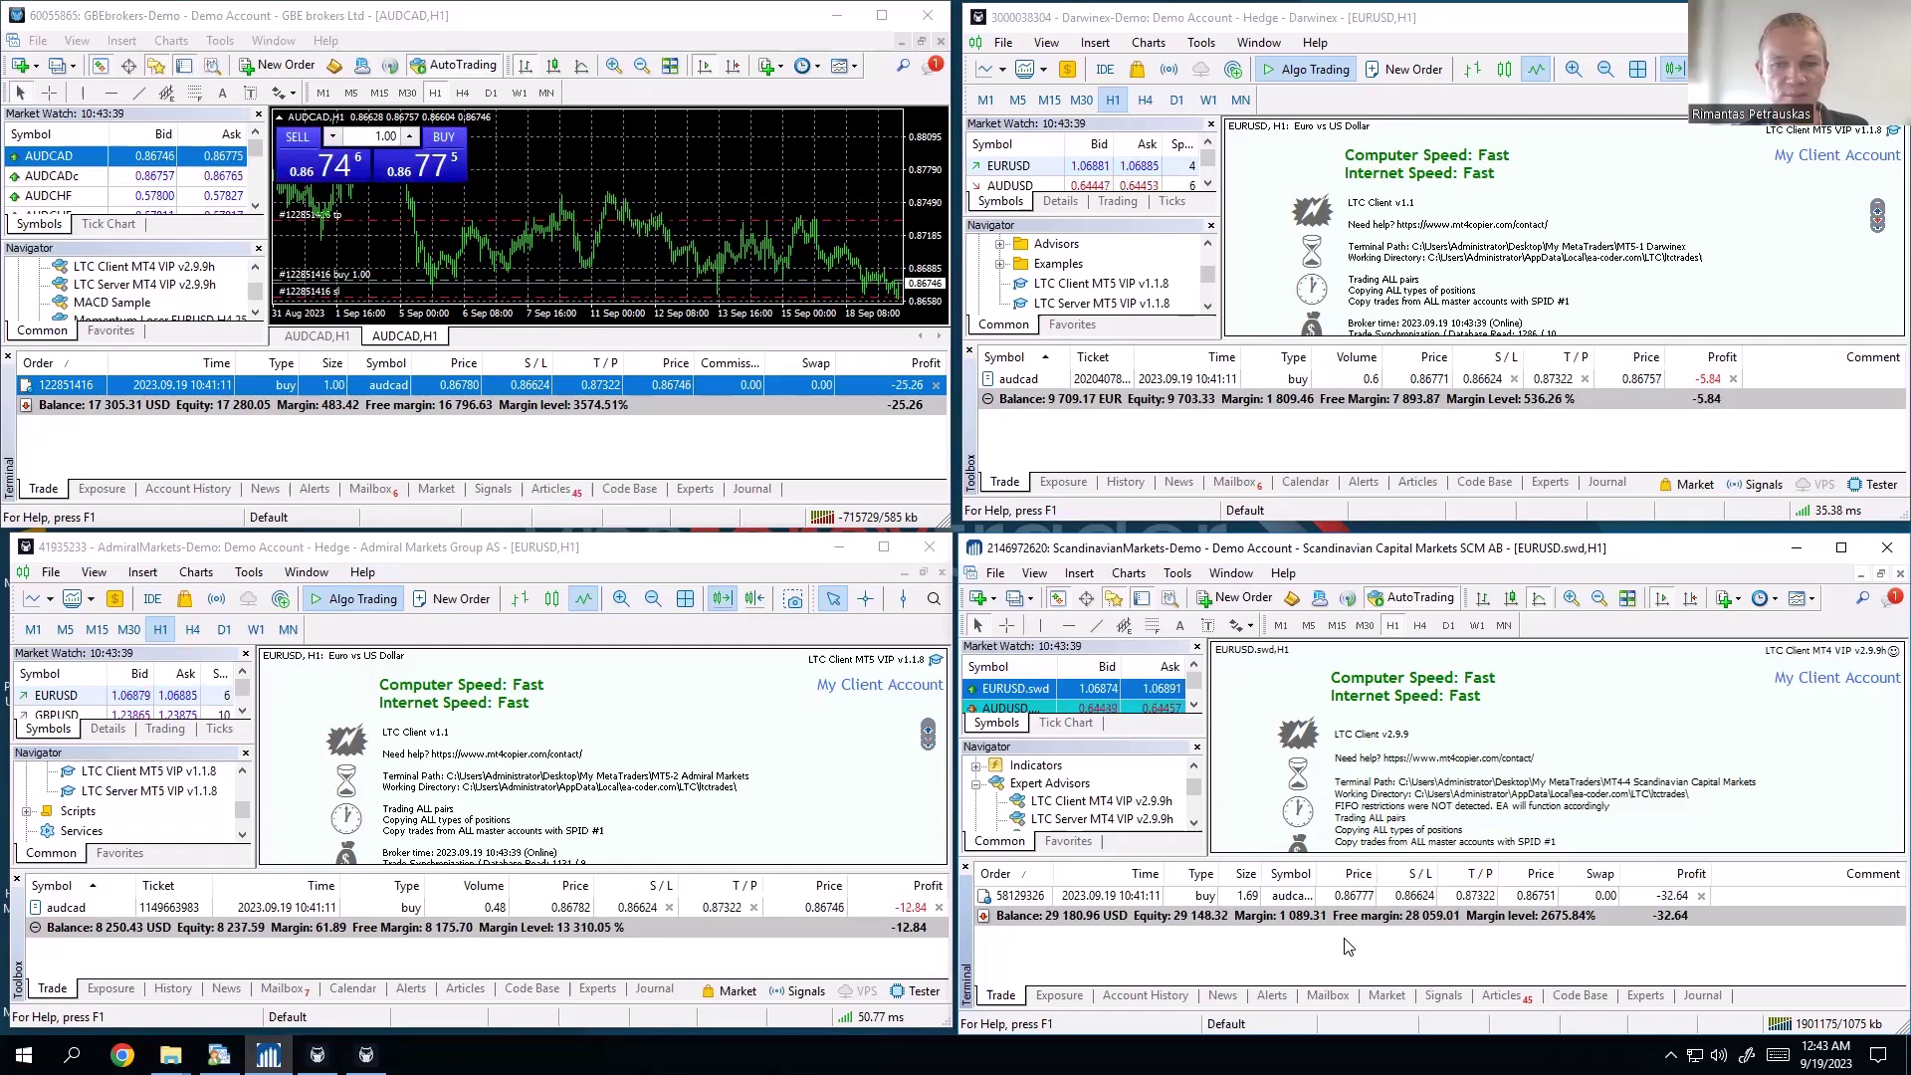
click(1480, 381)
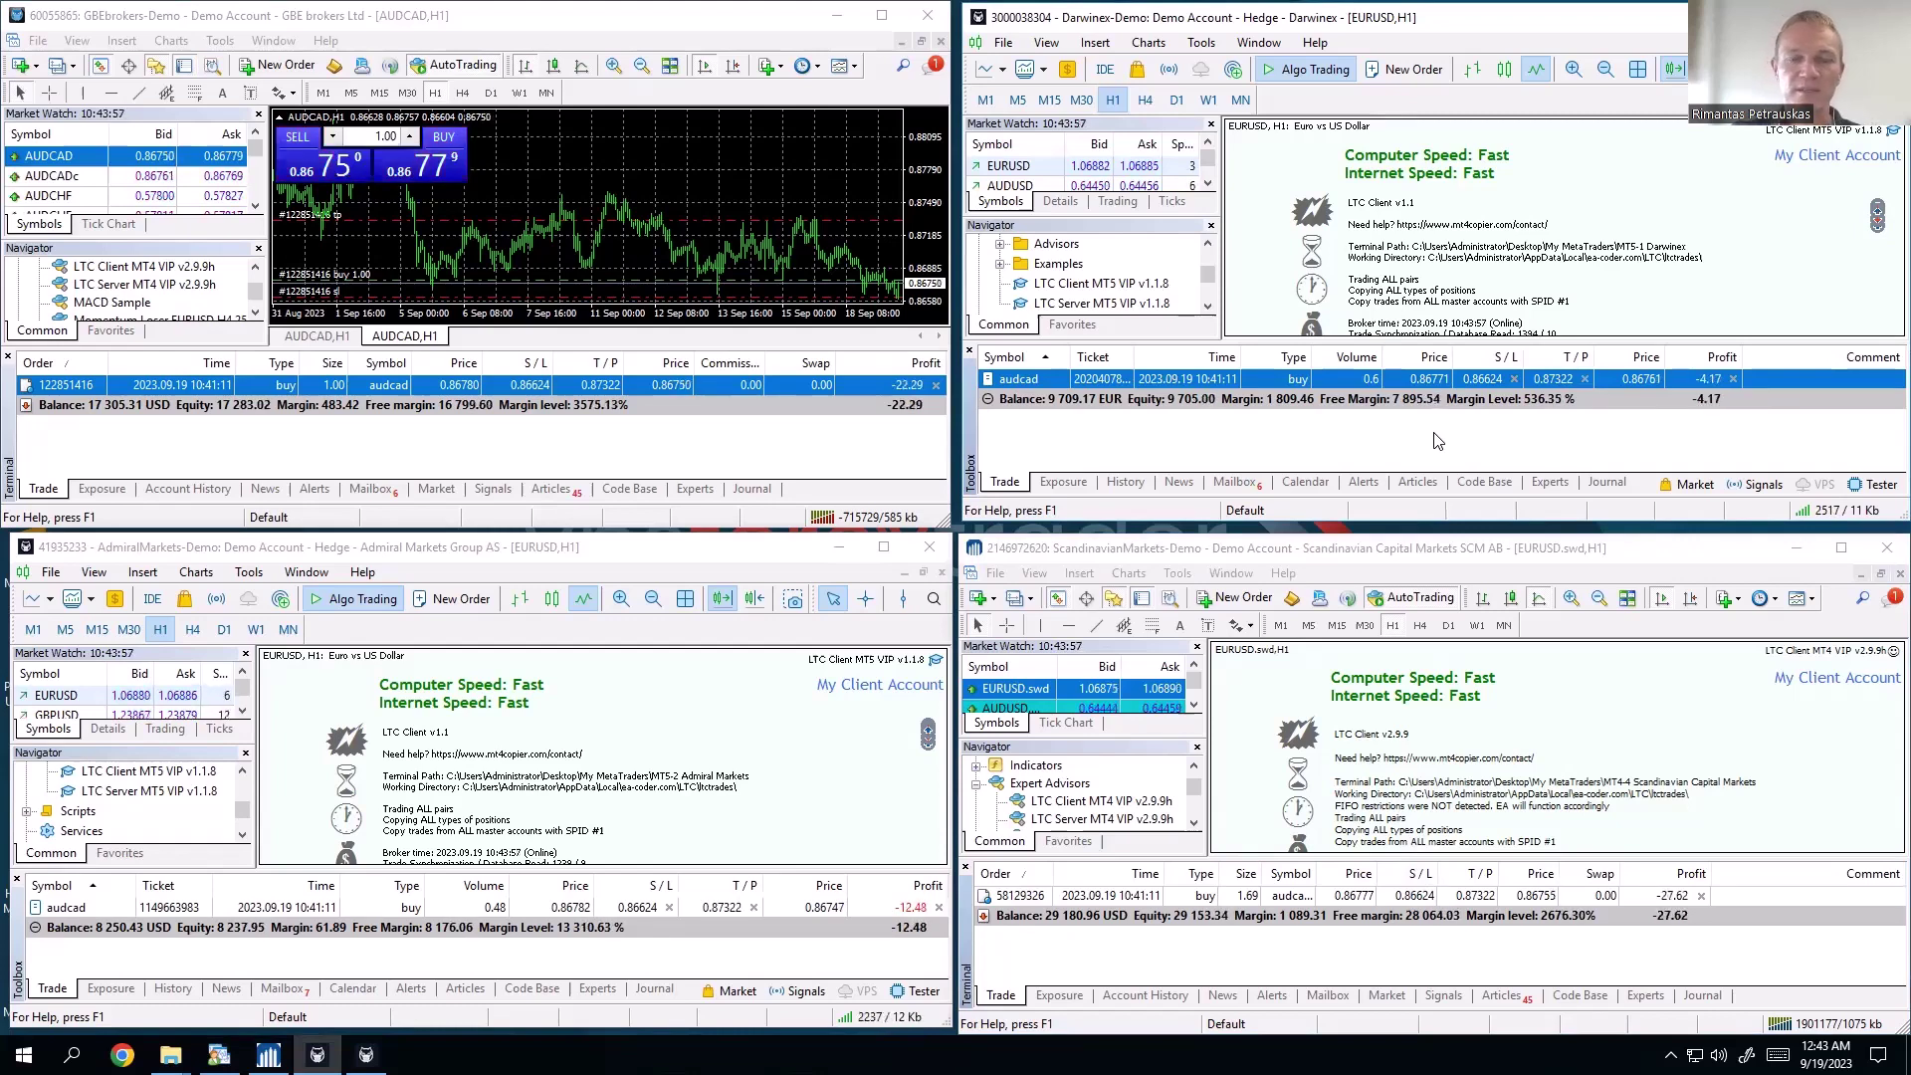
Partially close 0.5 lots of the master AUDCAD buy.
click(1437, 441)
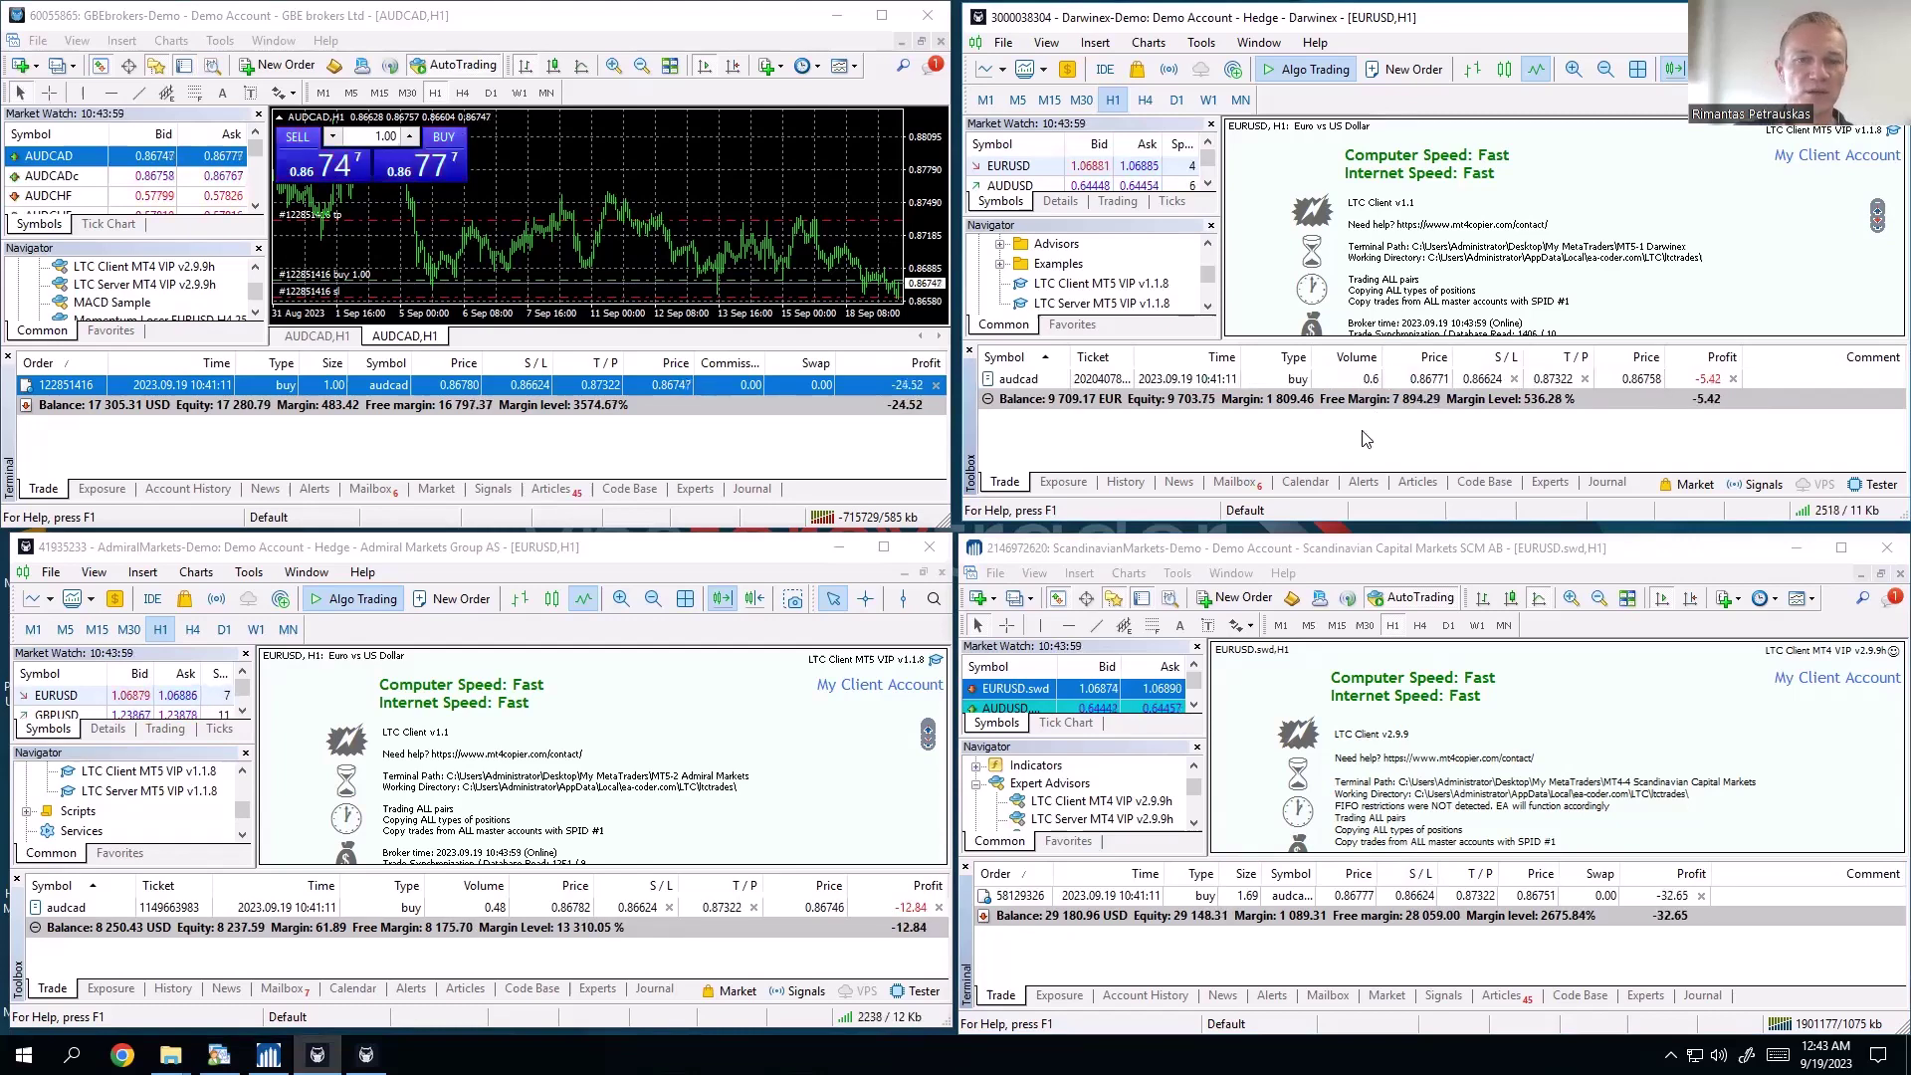
double_click(343, 385)
double_click(543, 517)
text(0.5)
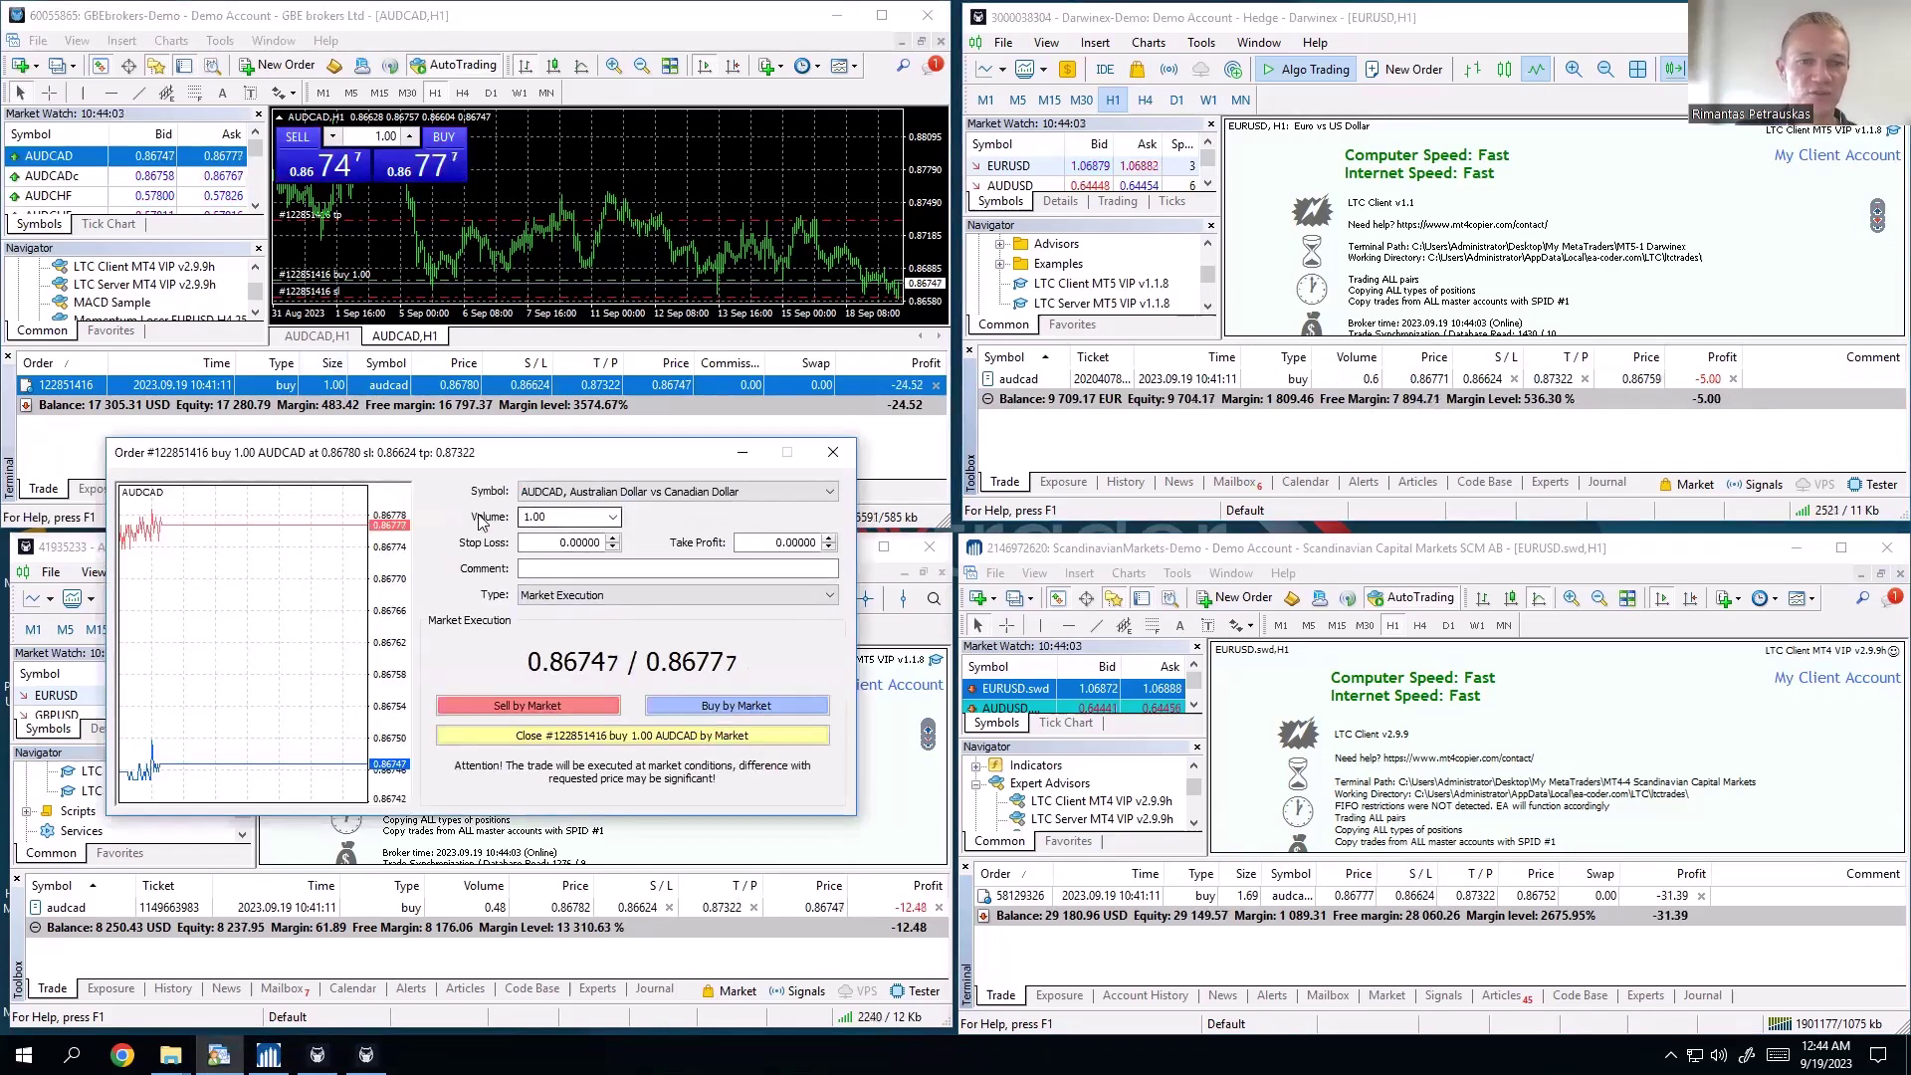
click(566, 736)
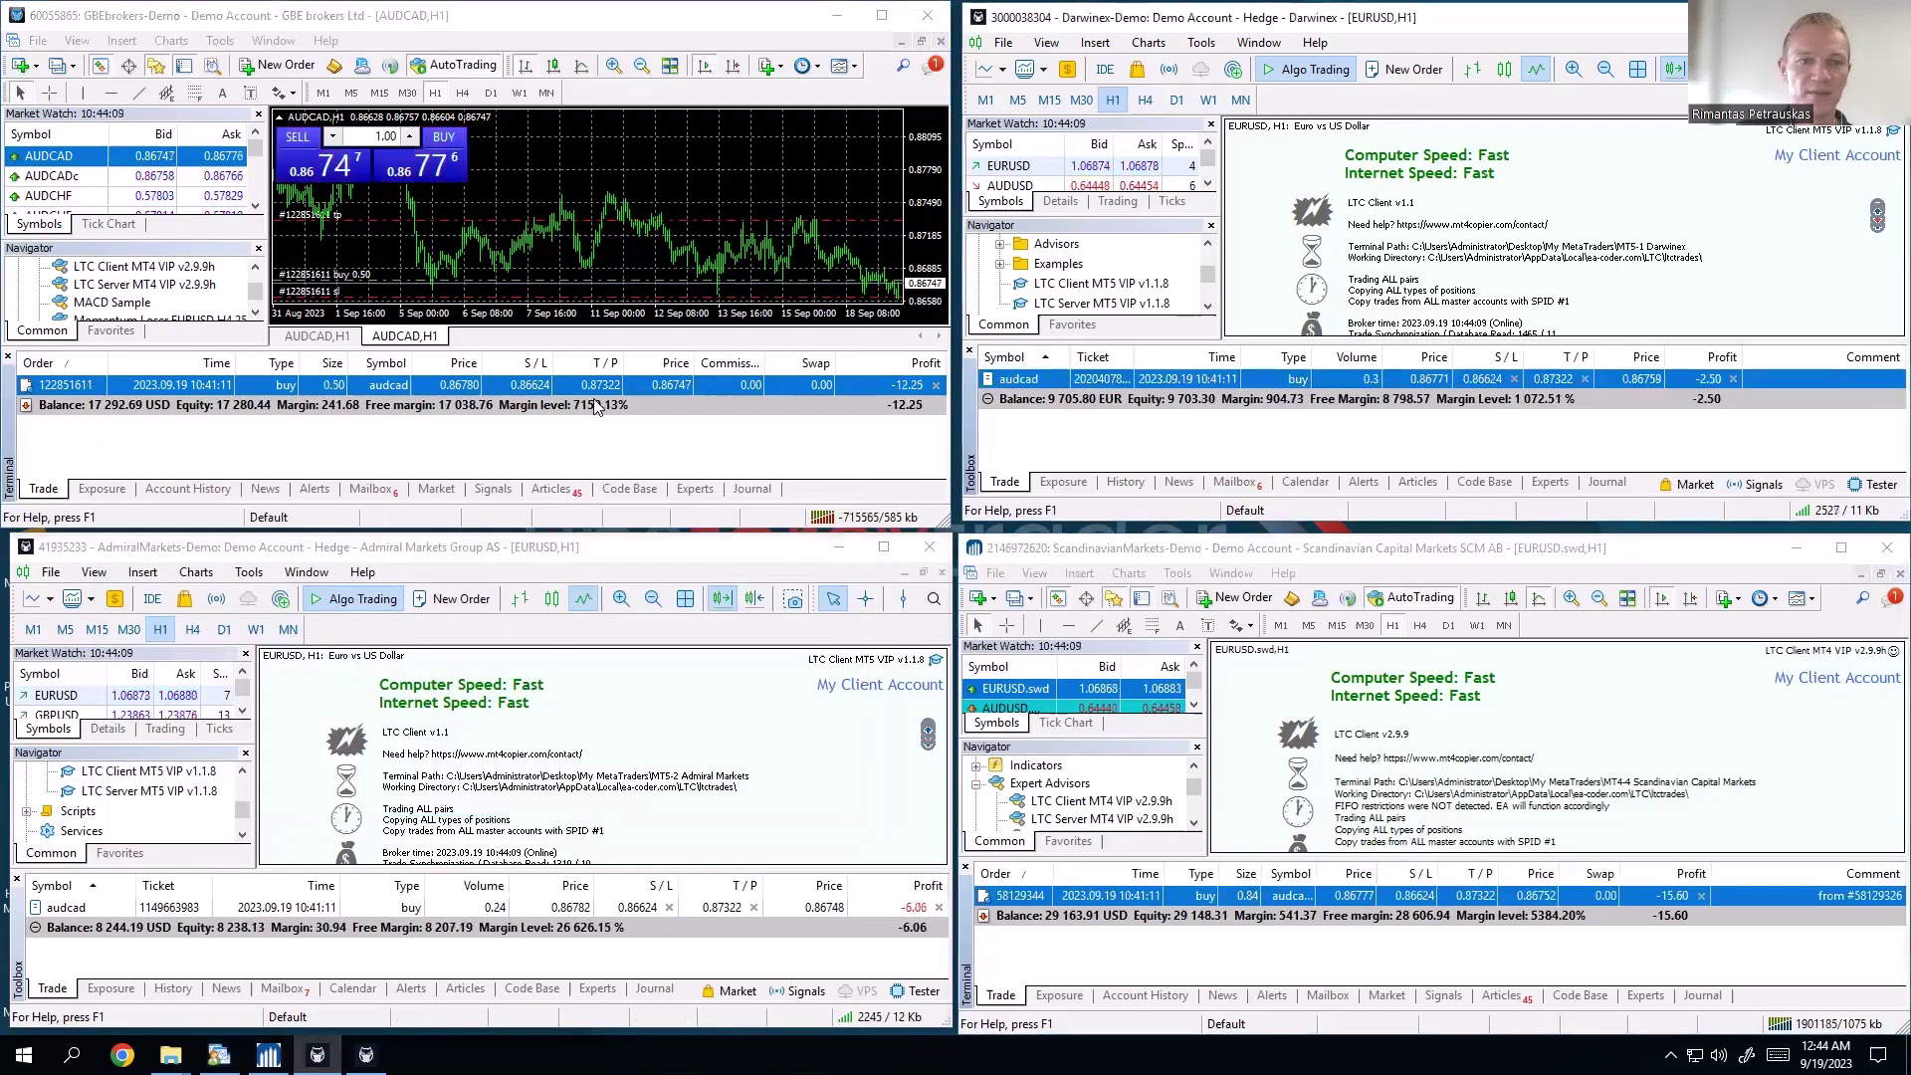
Close a further 0.2 lots of the remaining master AUDCAD position.
double_click(337, 386)
text(0.25)
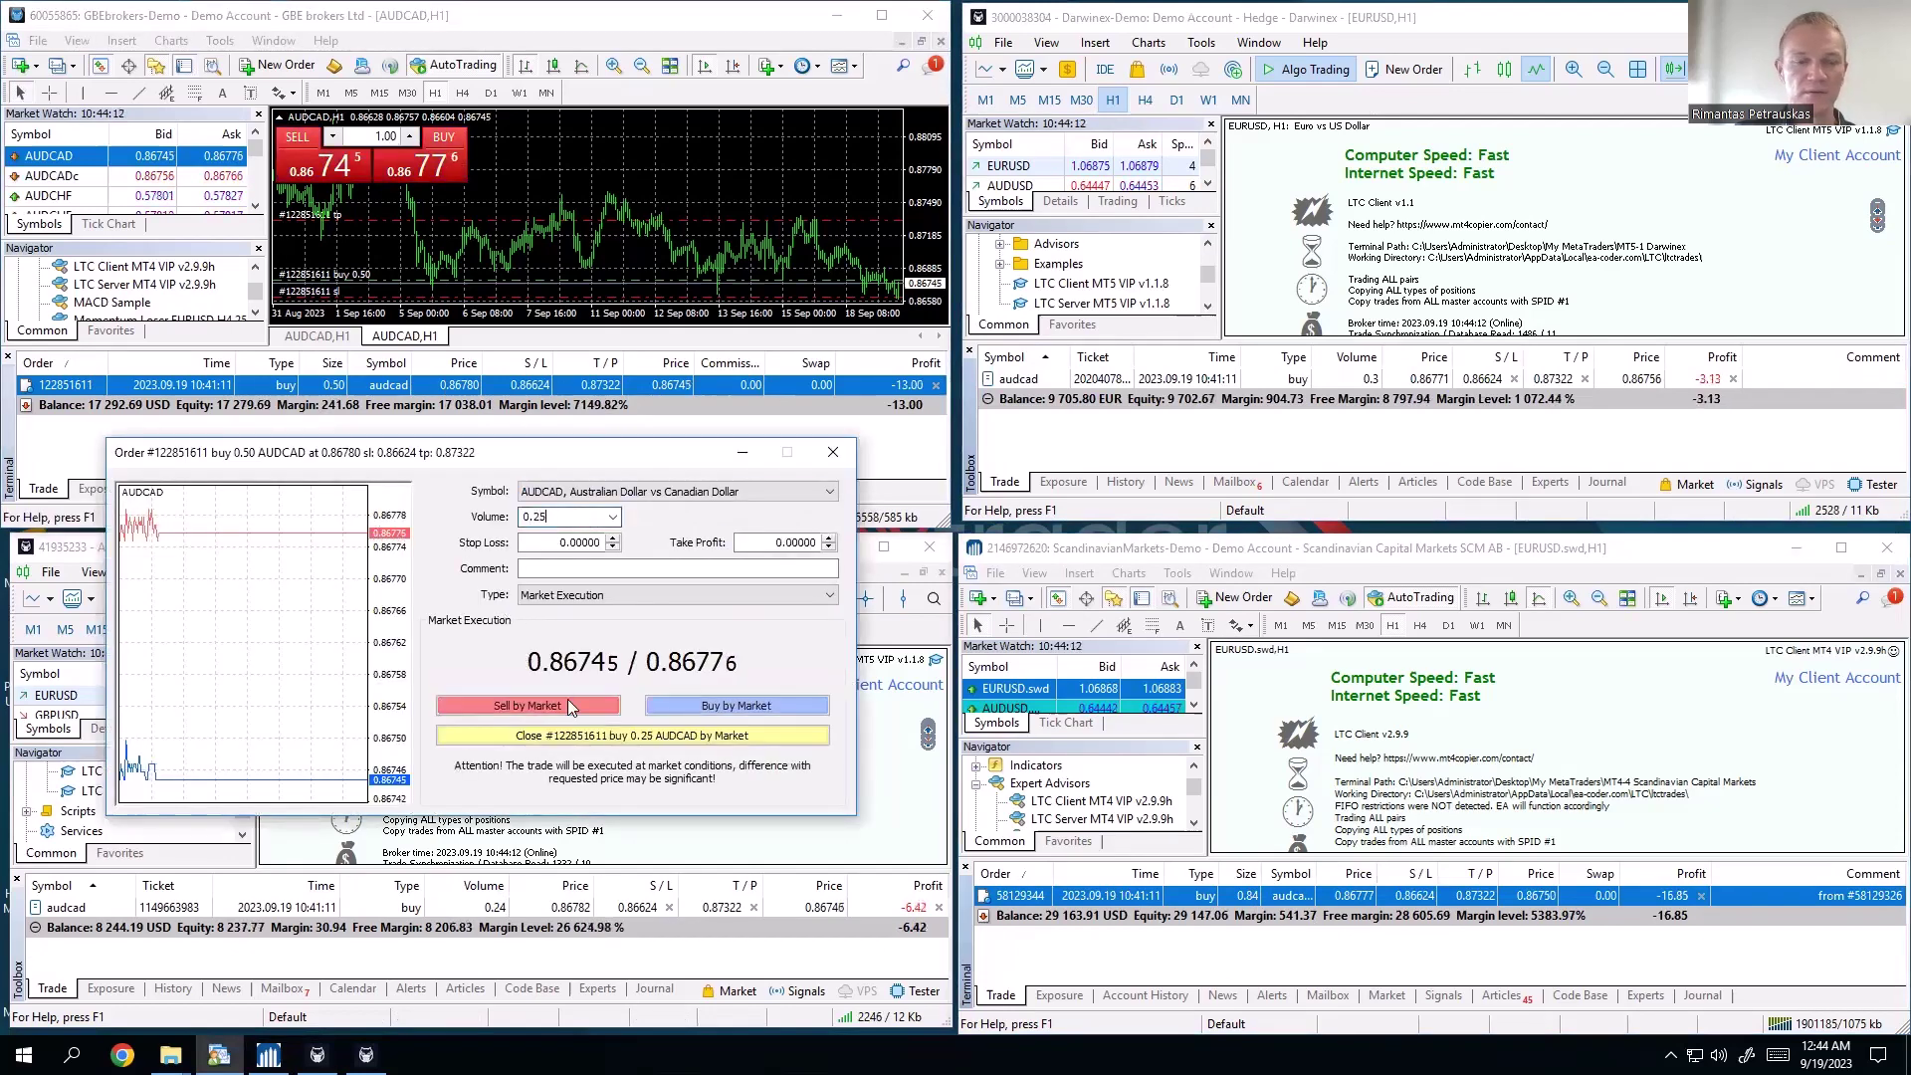
click(632, 736)
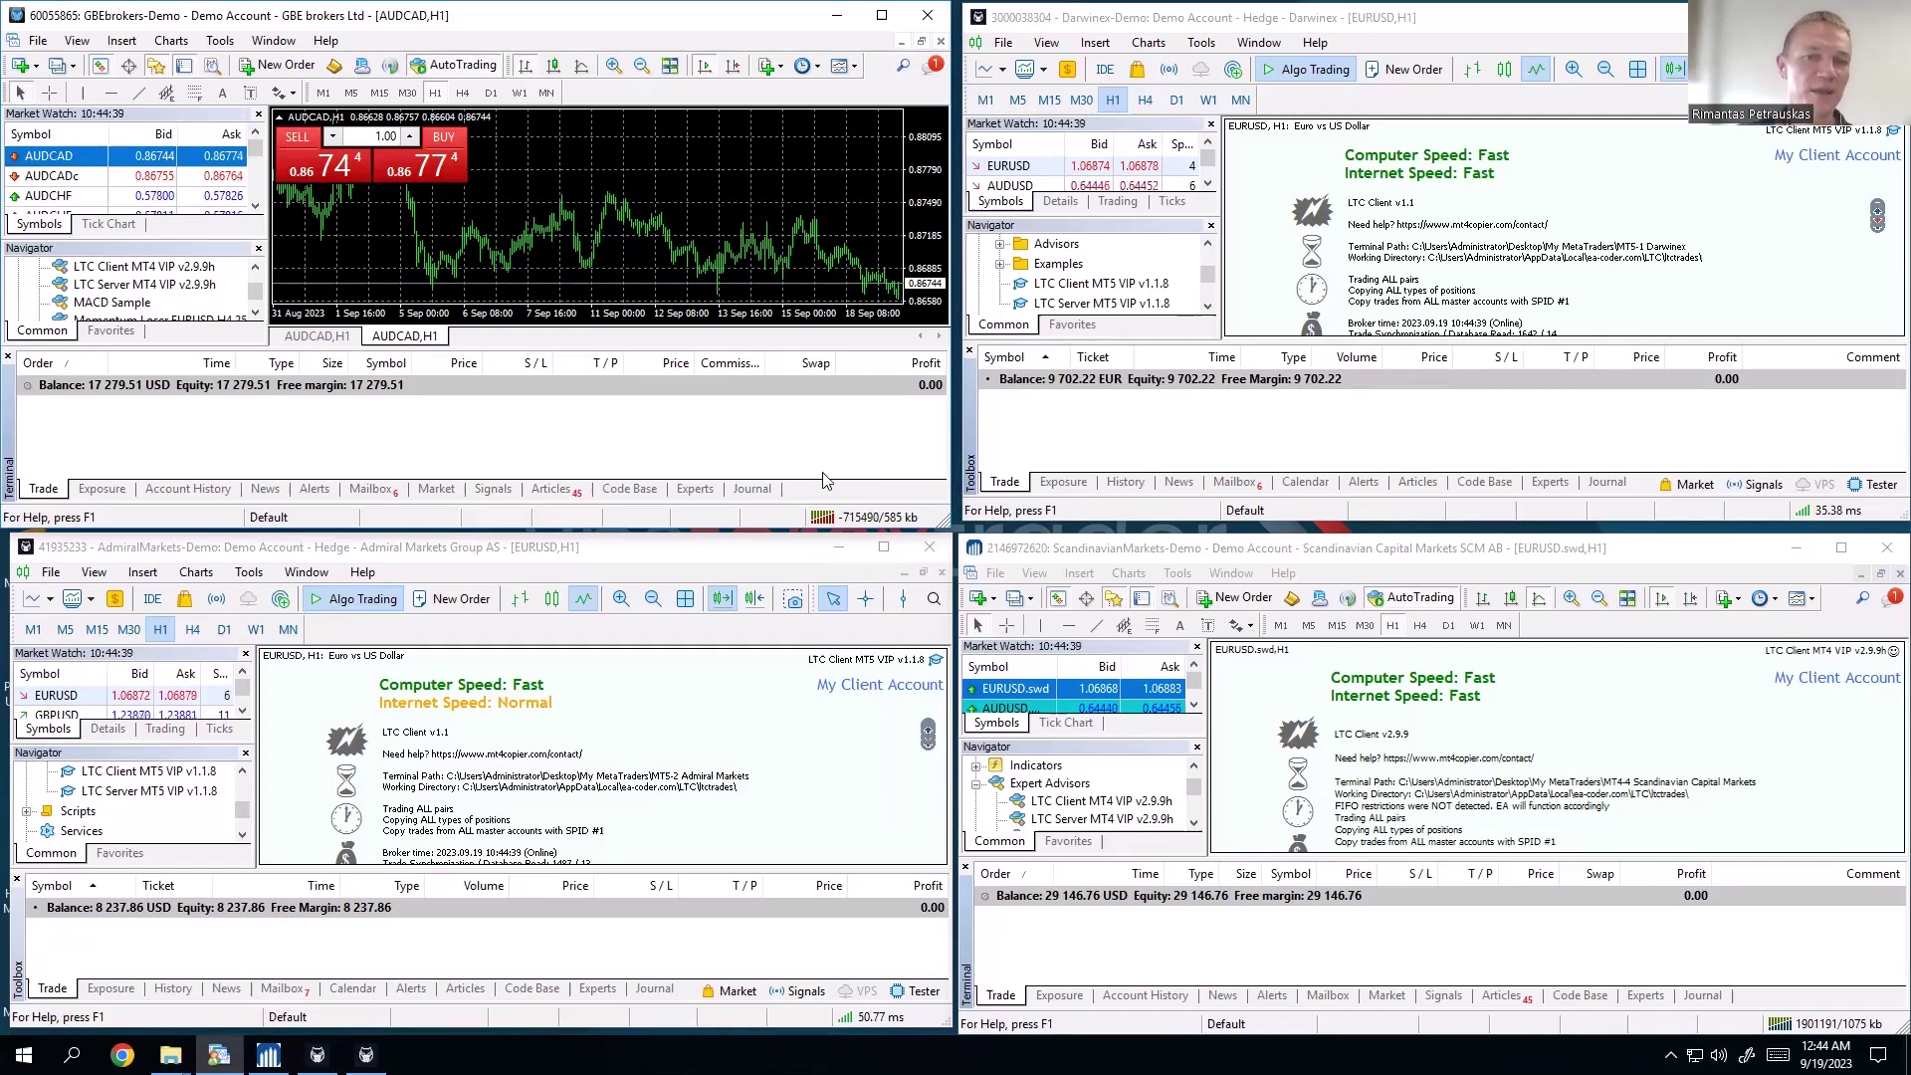
right_click(681, 167)
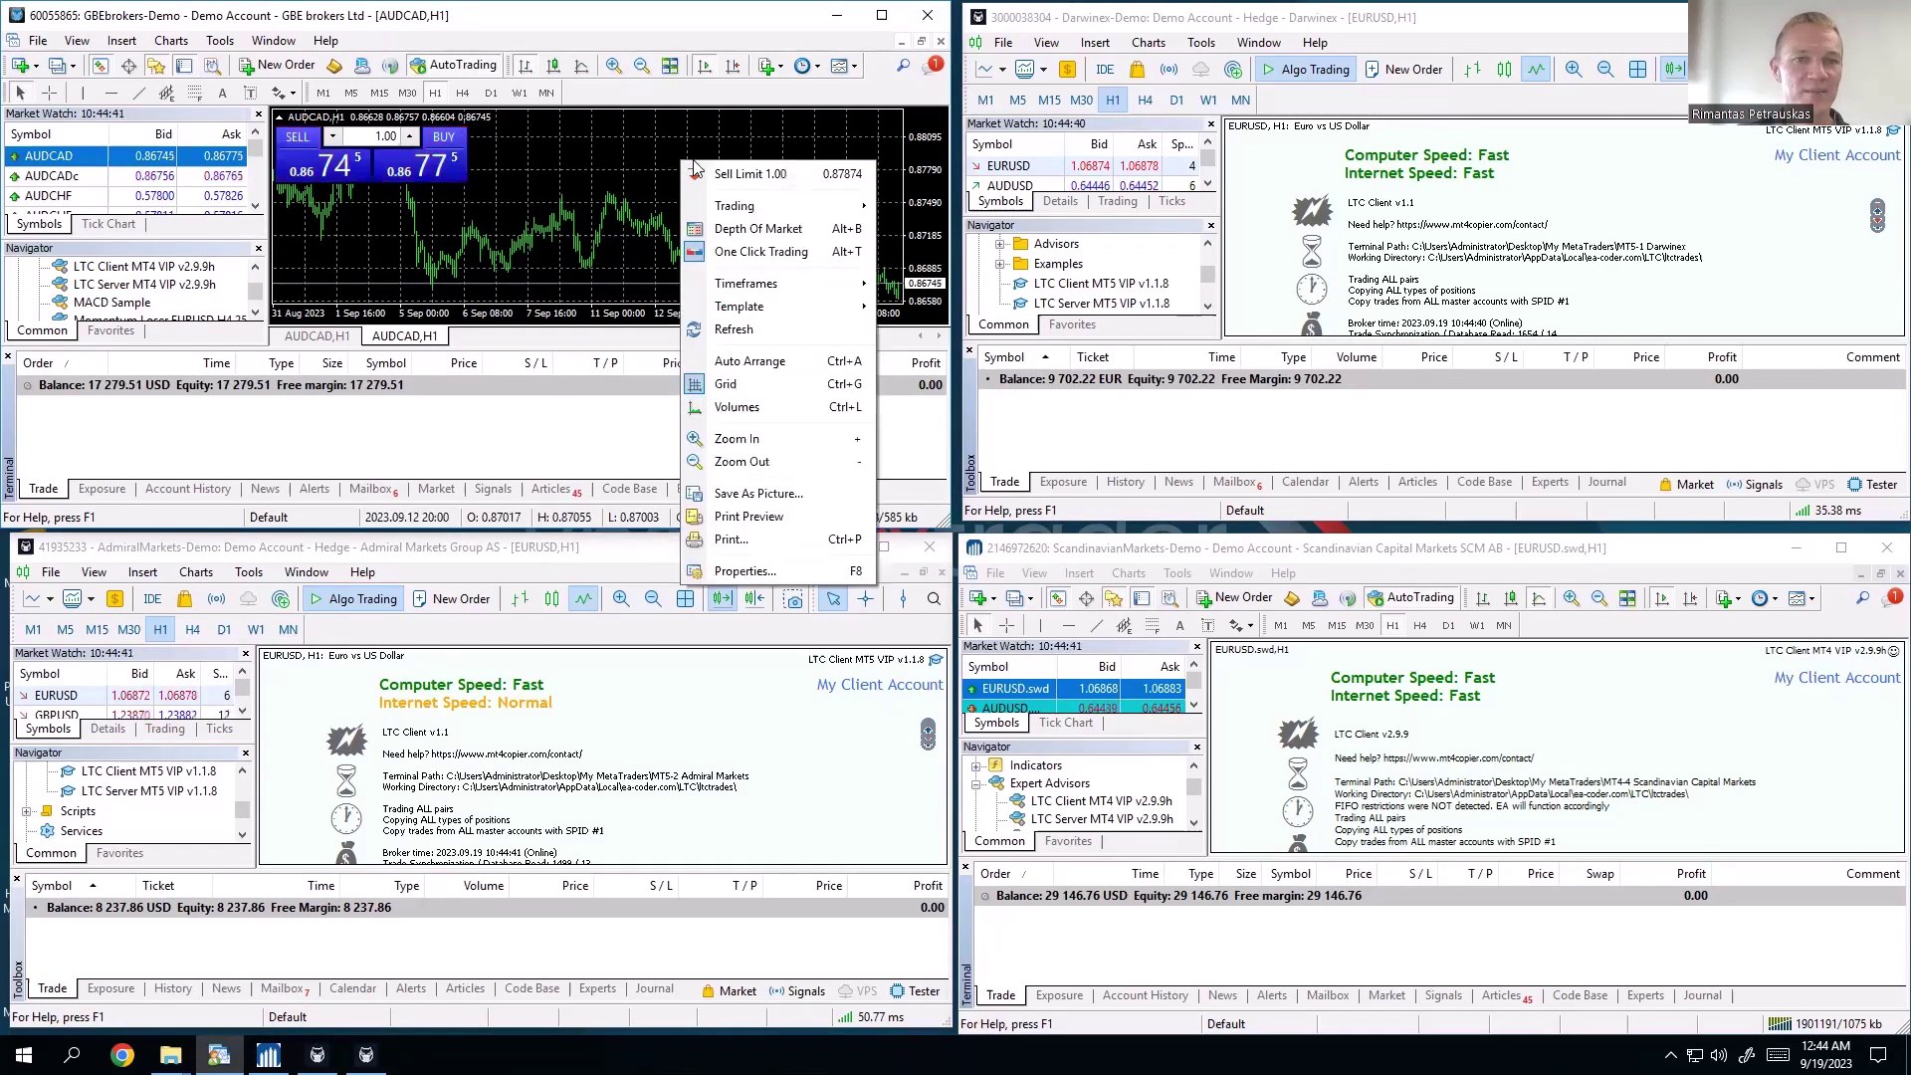
click(715, 167)
right_click(673, 300)
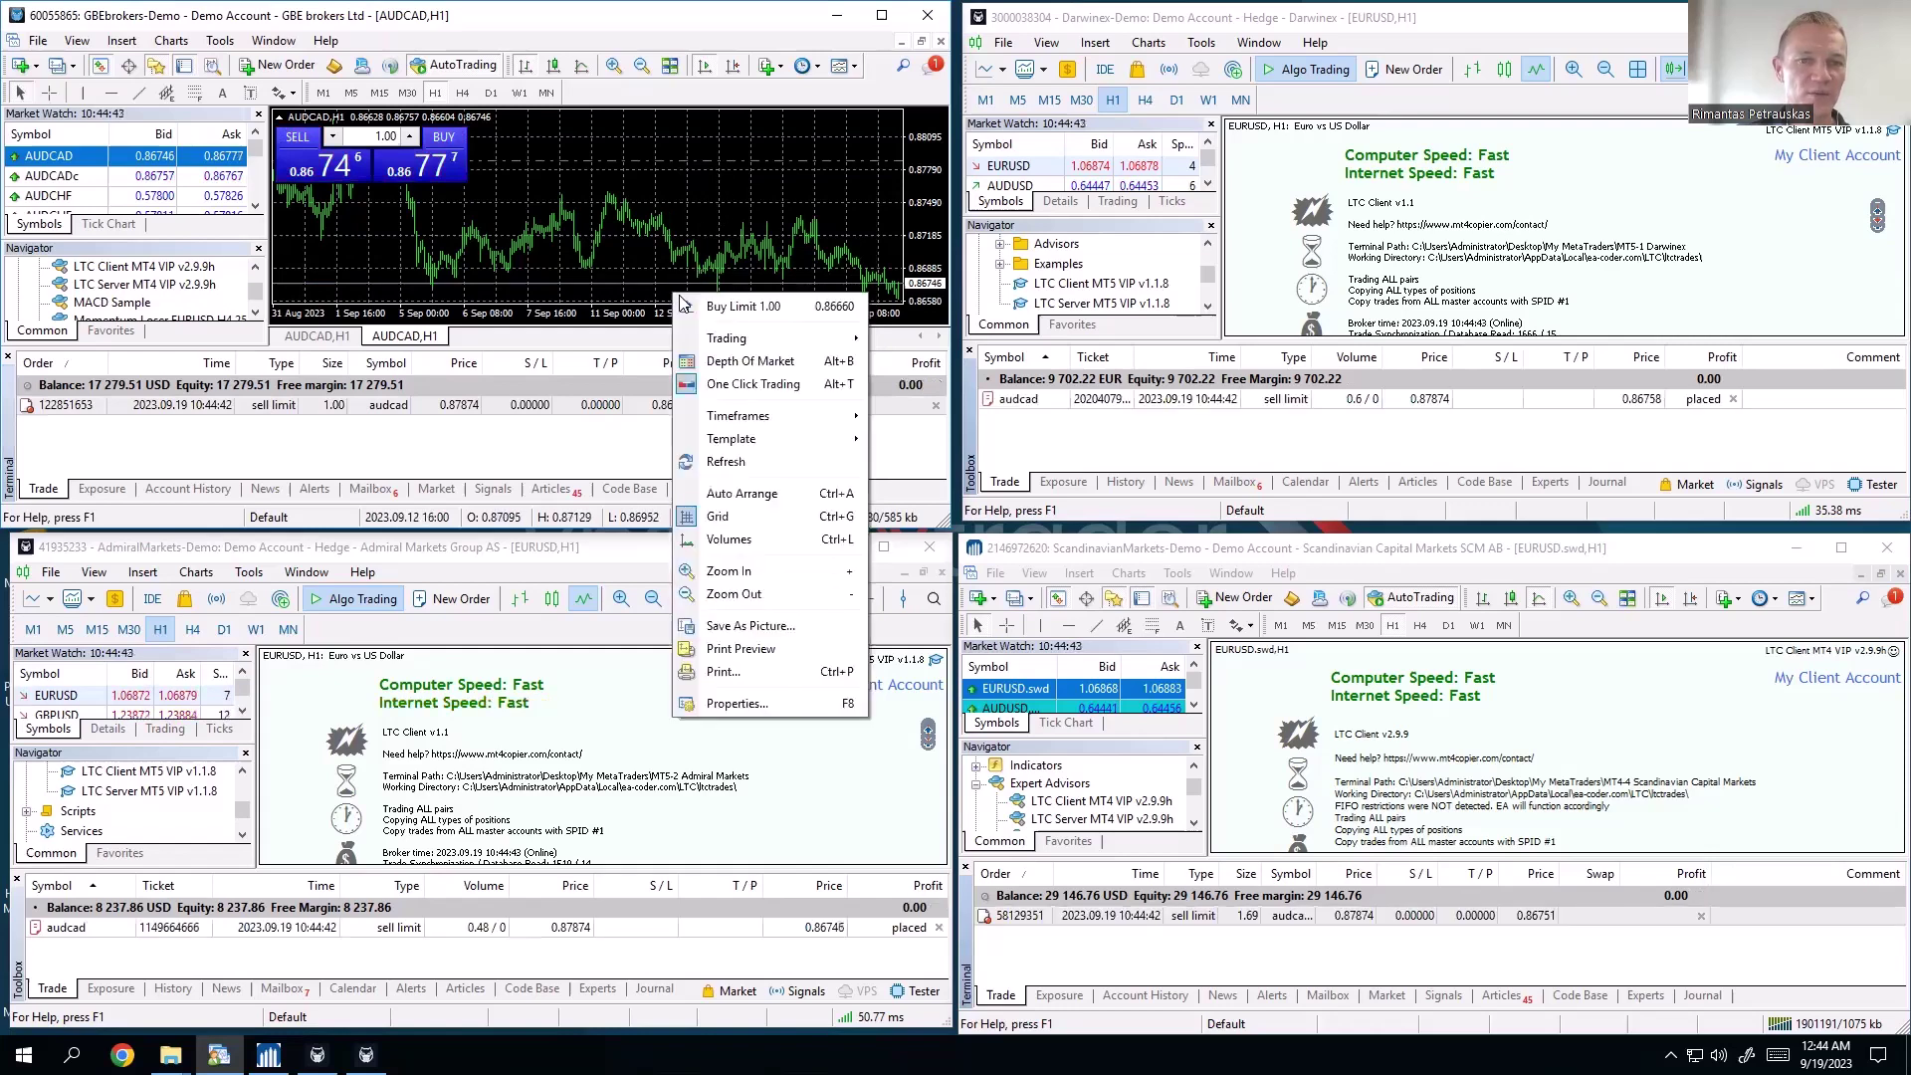
click(697, 440)
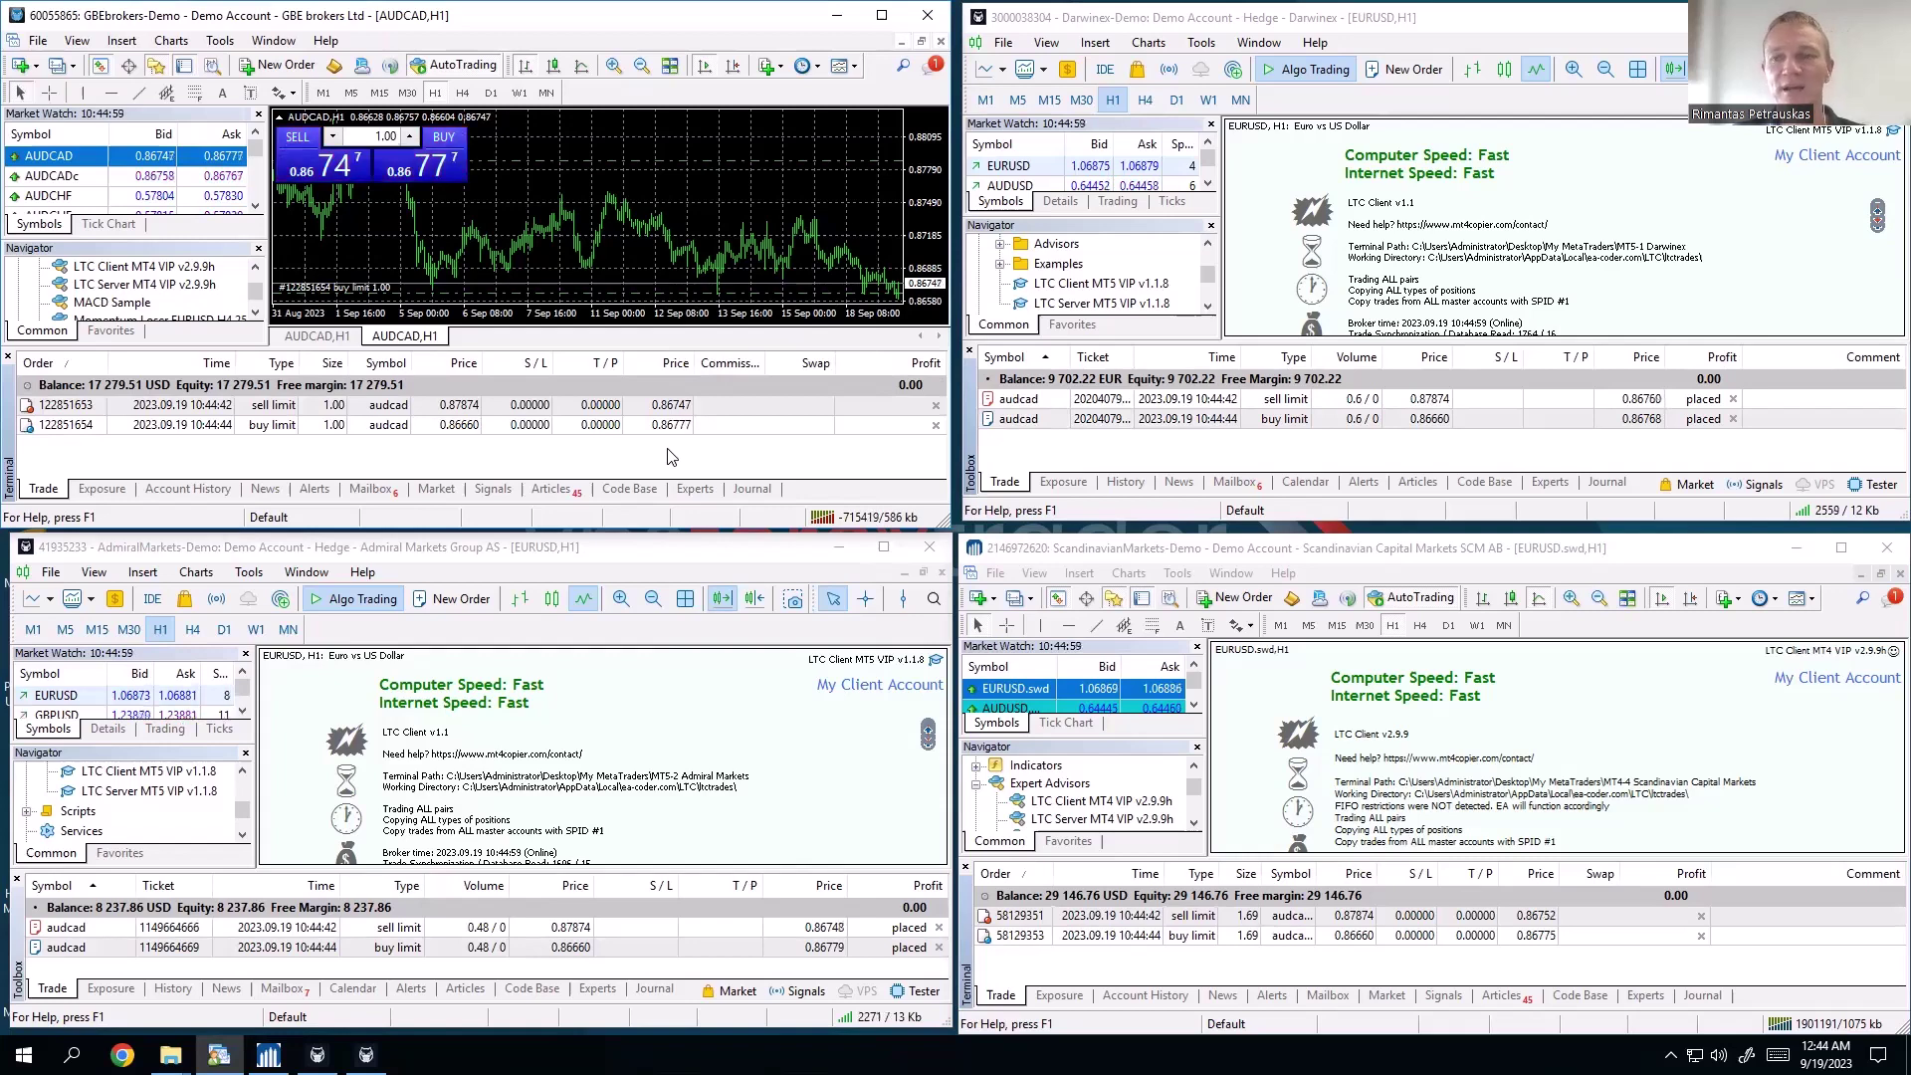
mouse_move(1551, 9)
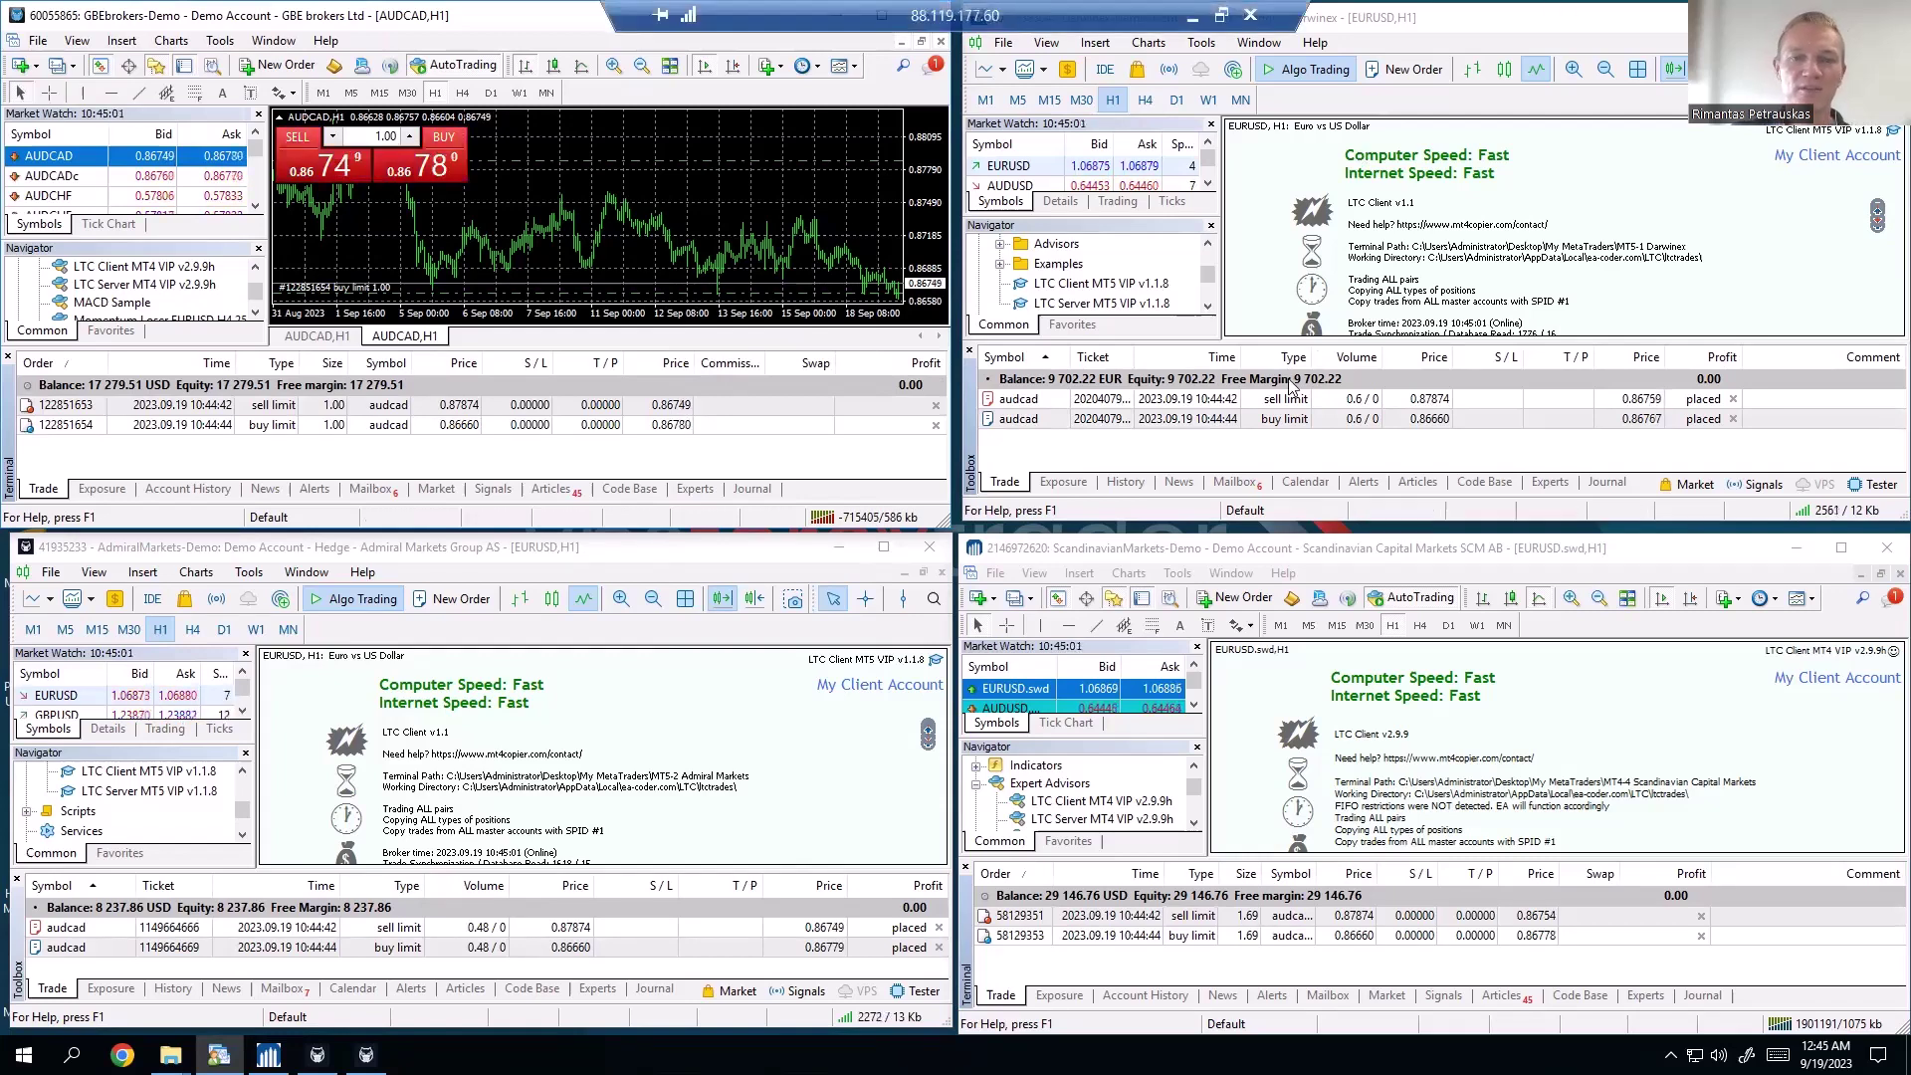
click(935, 405)
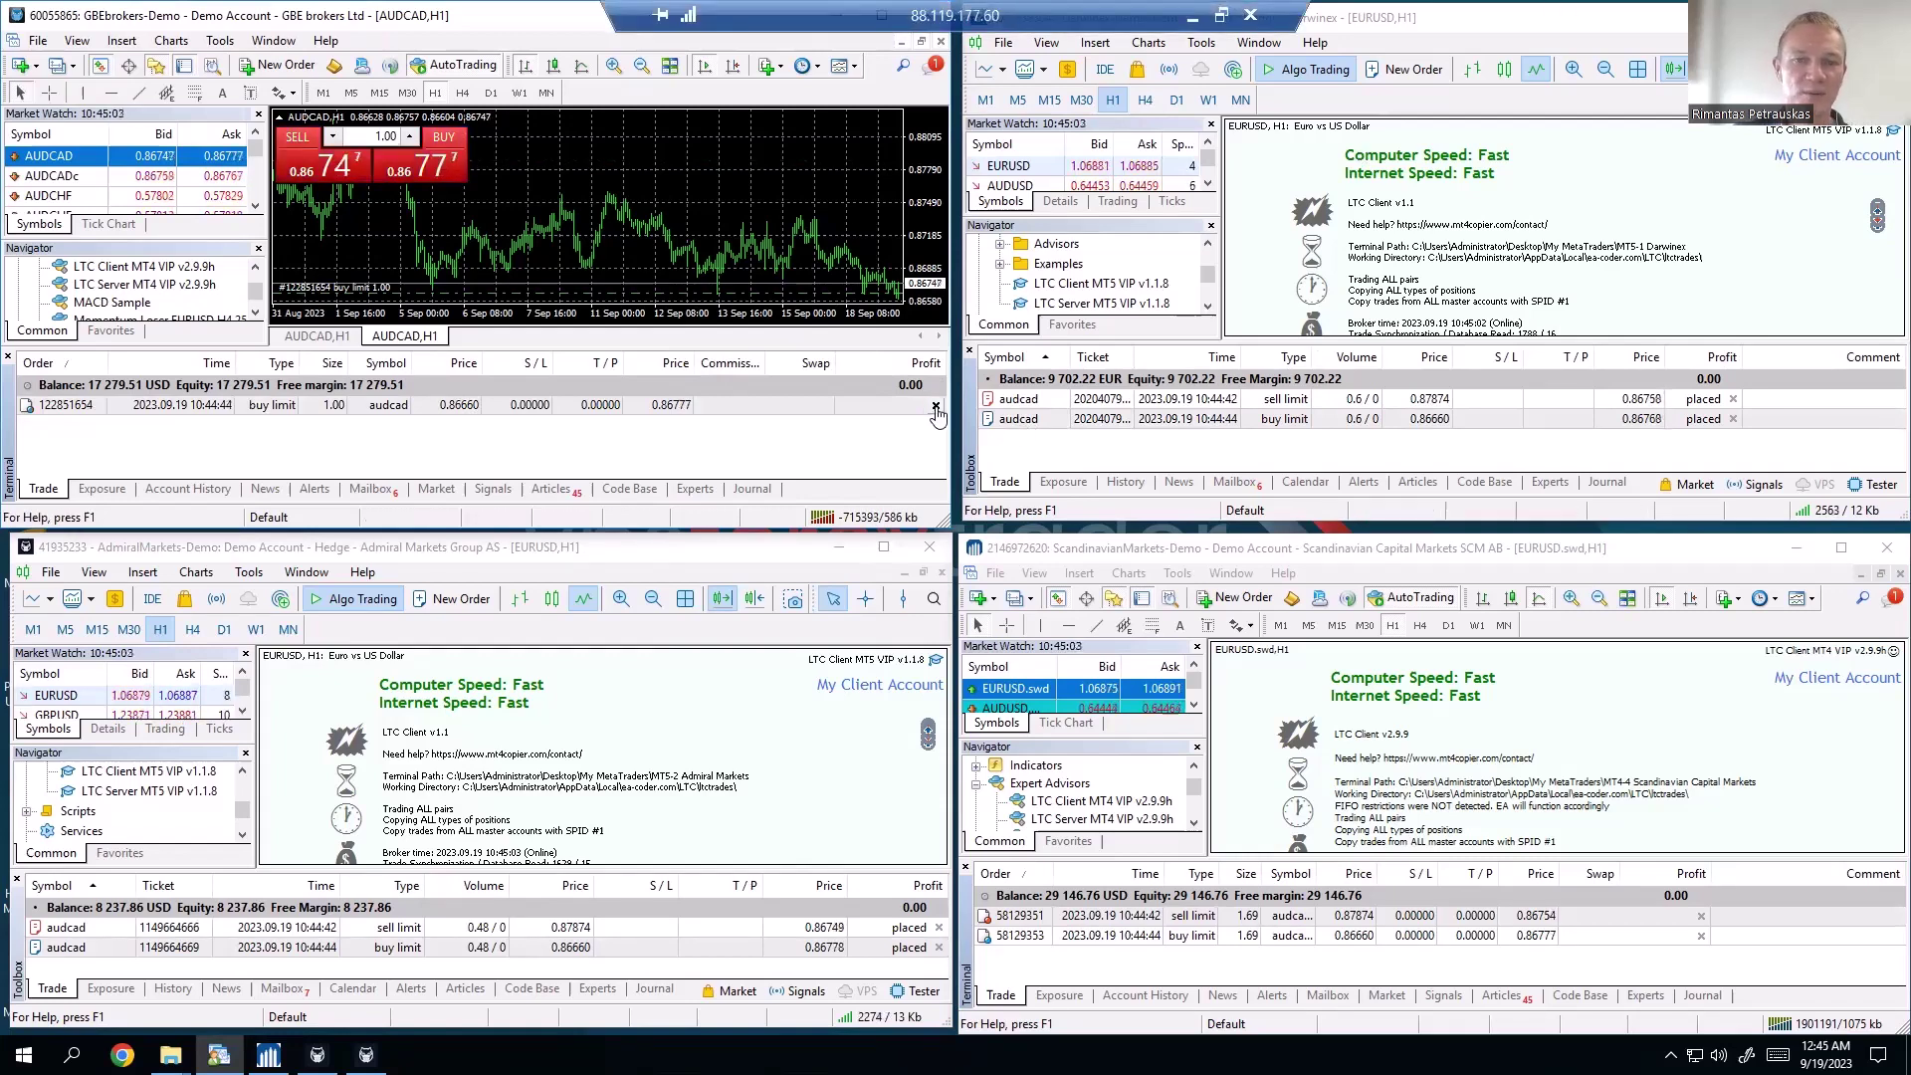
click(935, 405)
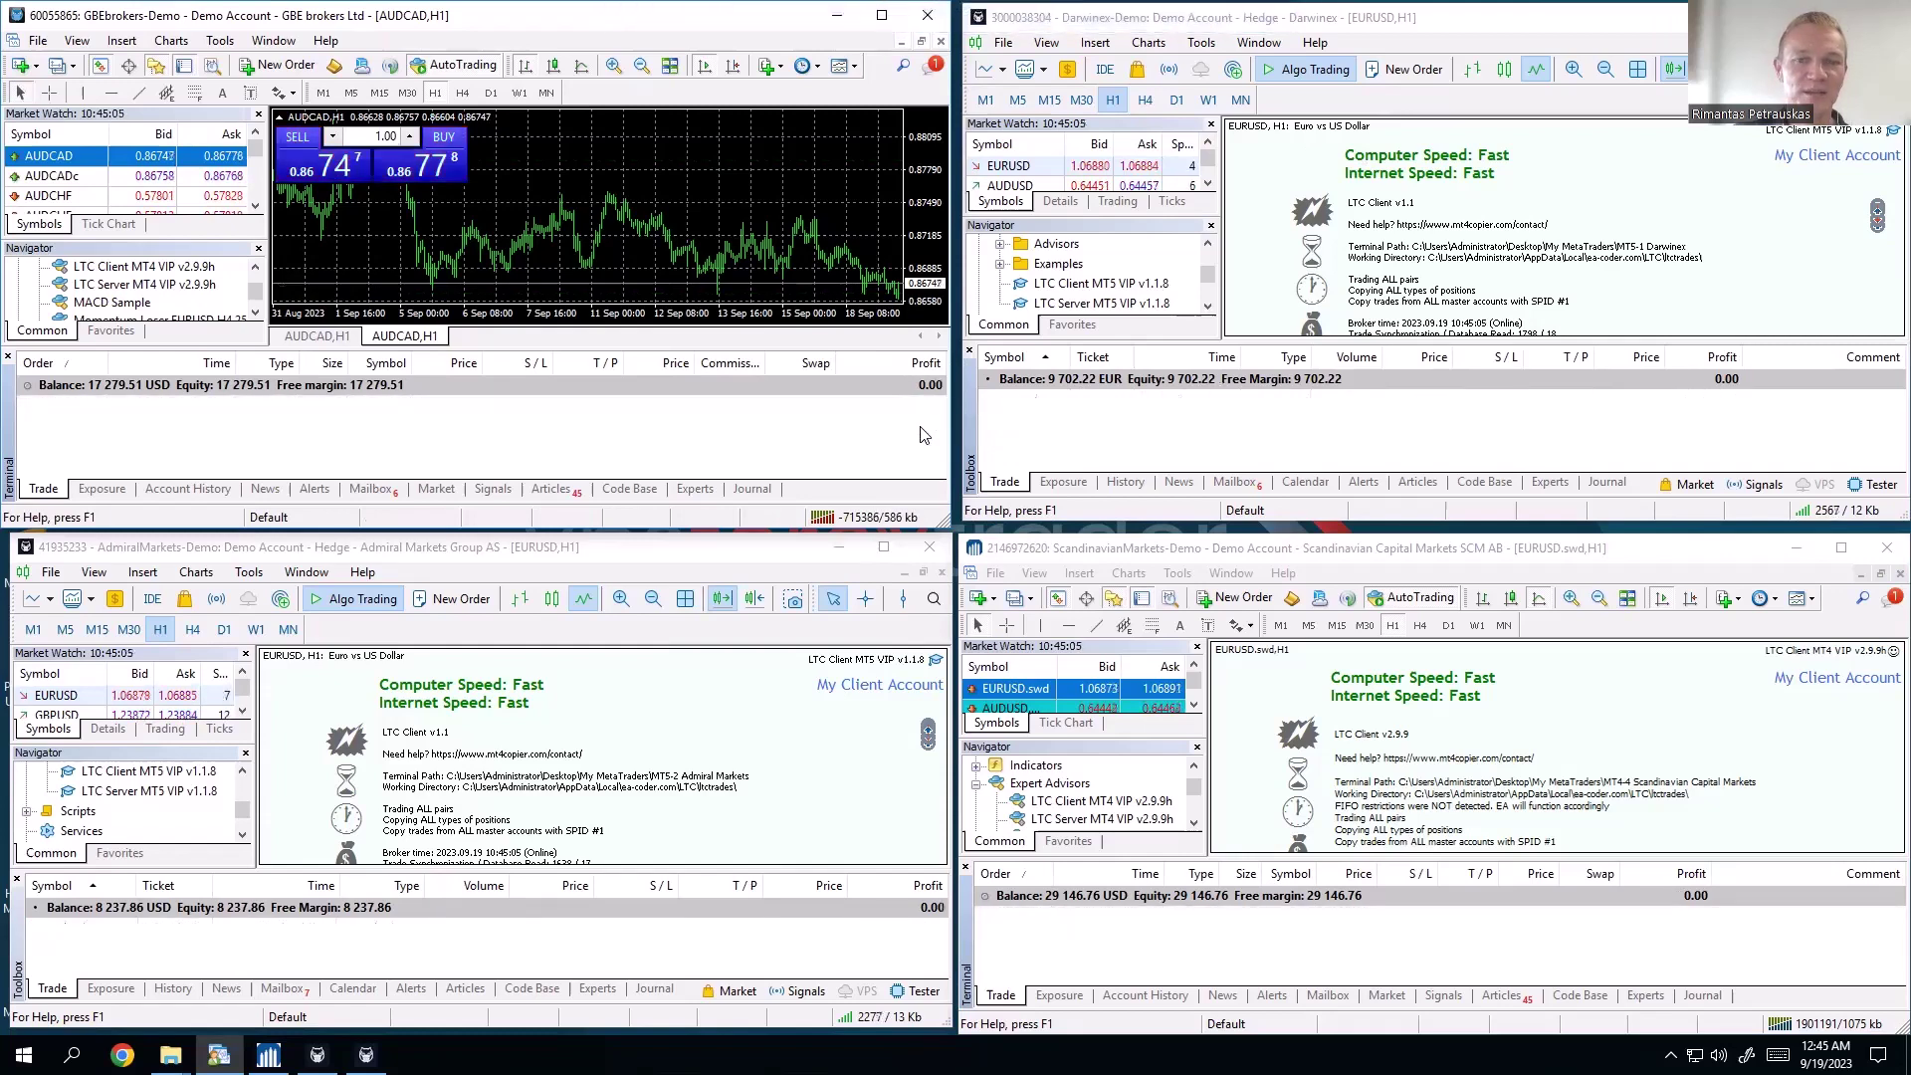